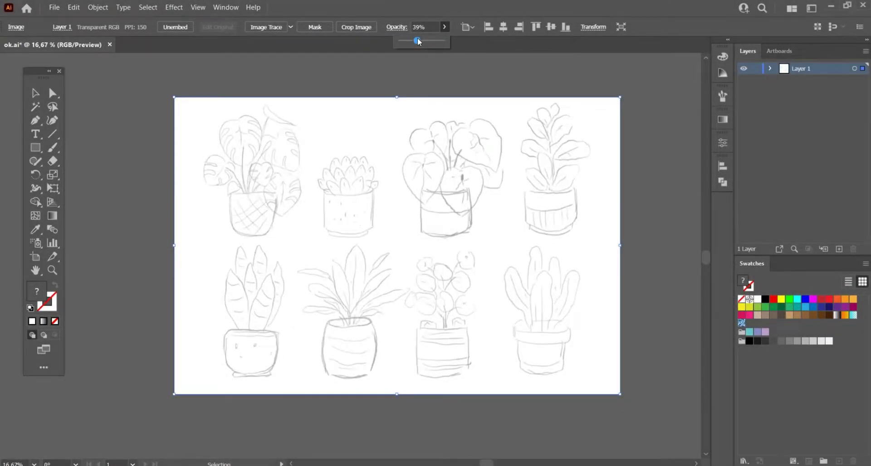
Fade the placed plant sketch, lock Layer 1 and add Layer 2 for line art.
left_click(755, 80)
key("ctrl+shift+a")
left_click(839, 249)
scroll(208, 175, "up", 3)
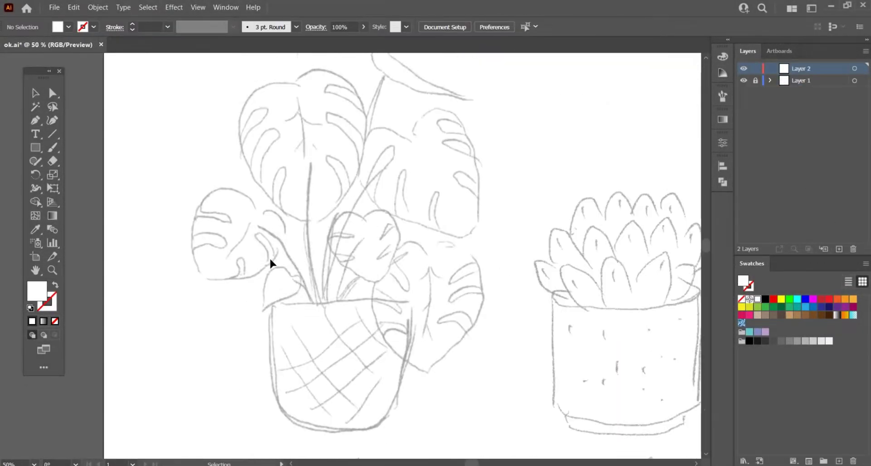
scroll(270, 262, "up", 2)
Set the Paintbrush to black stroke, no fill, and test strokes at 2 pt.
key("b")
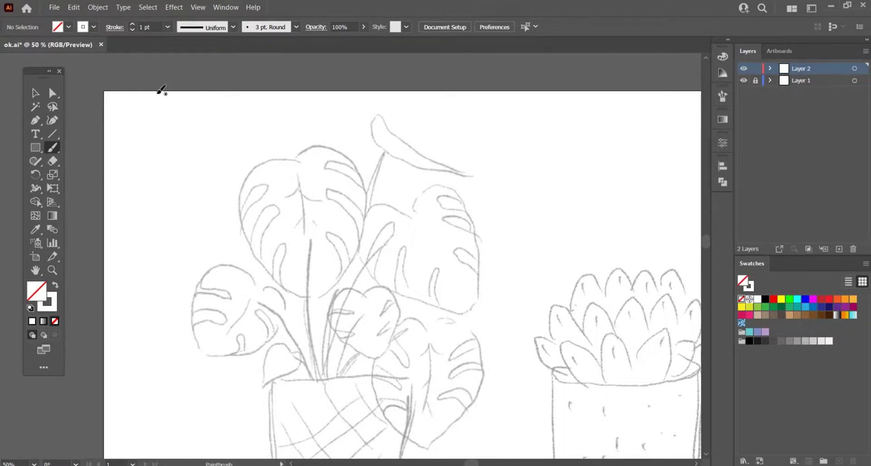
key("d")
left_click(55, 322)
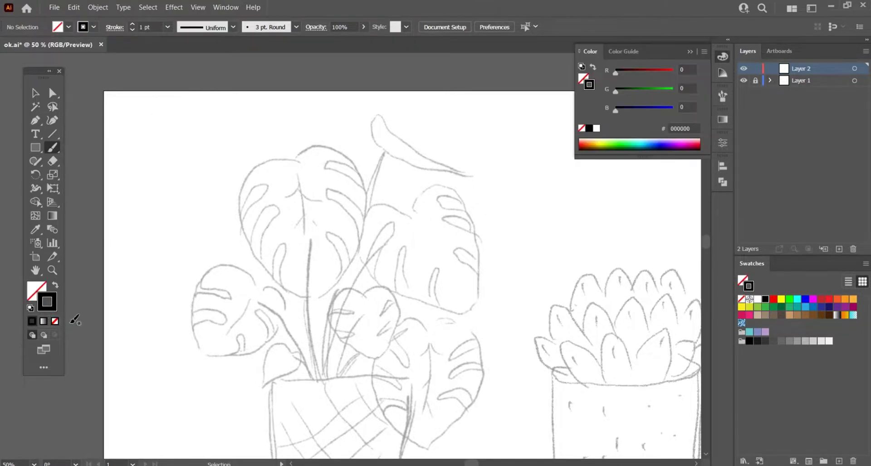
left_click_drag(139, 116, 155, 132)
left_click(167, 26)
left_click(182, 92)
left_click_drag(153, 102, 168, 117)
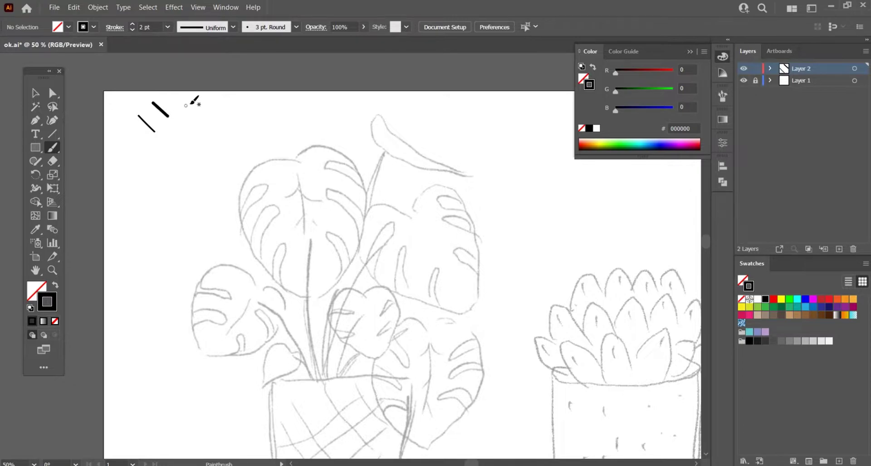
Trace the monstera's central stem with a 2.5 pt black stroke.
scroll(374, 271, "down", 2)
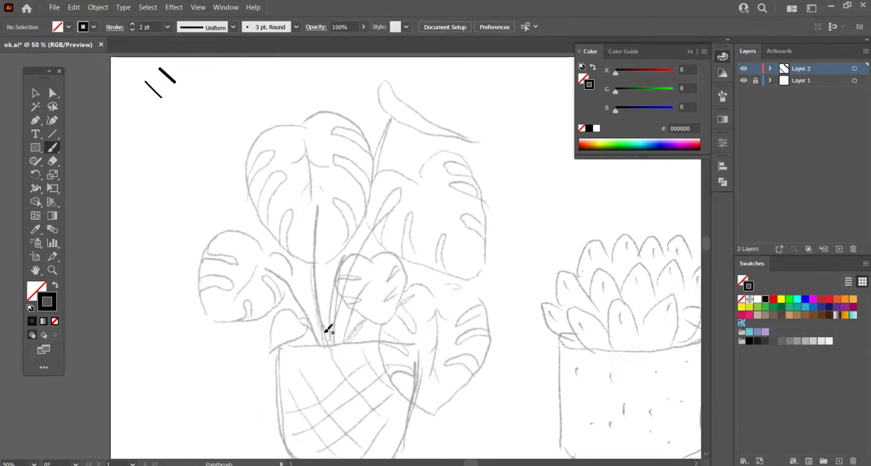
left_click_drag(328, 330, 306, 287)
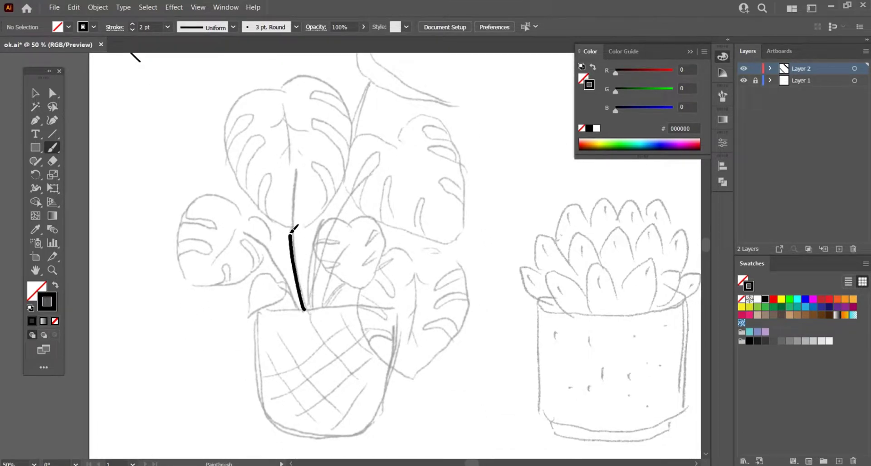
key("ctrl+z")
left_click_drag(291, 228, 304, 311)
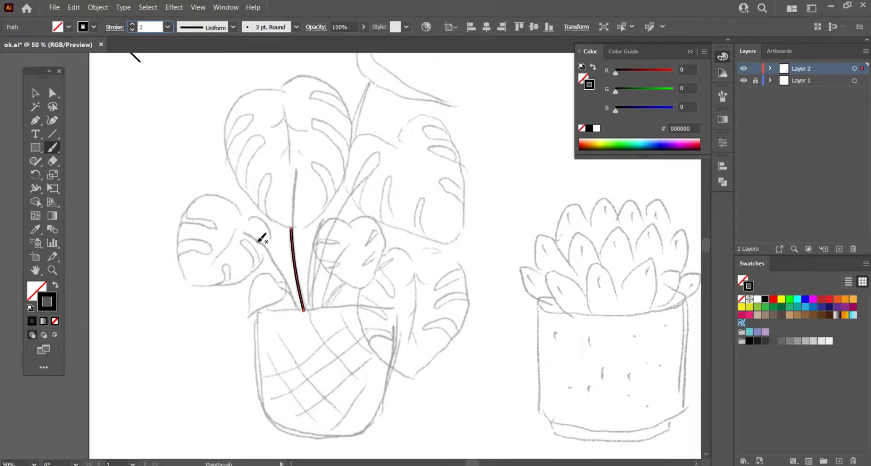
type(".5")
type("2,5")
key("Return")
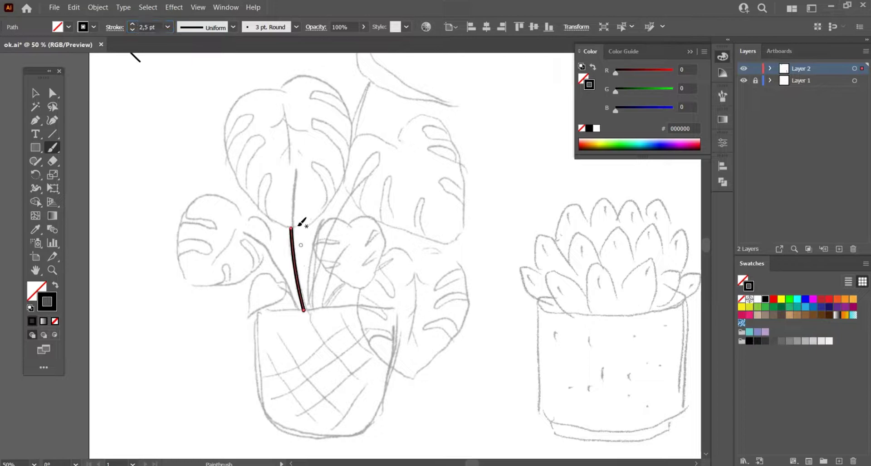
scroll(298, 178, "up", 2)
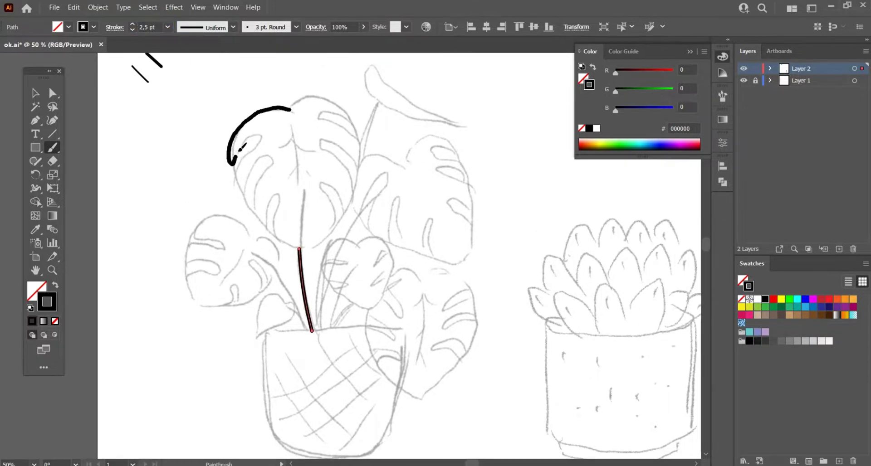
Trace the top leaf's left side with slits and its right fingers.
mouse_move(237, 174)
left_mouse_down()
mouse_move(263, 223)
mouse_move(271, 200)
left_mouse_up()
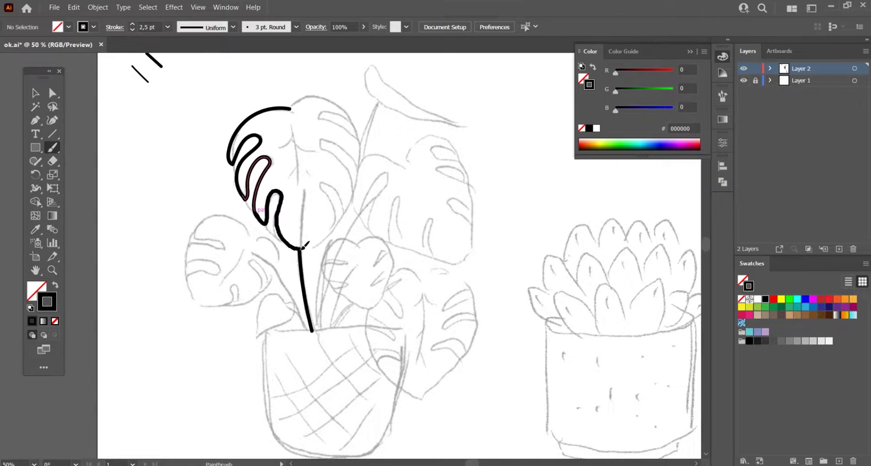
left_click_drag(333, 188, 332, 189)
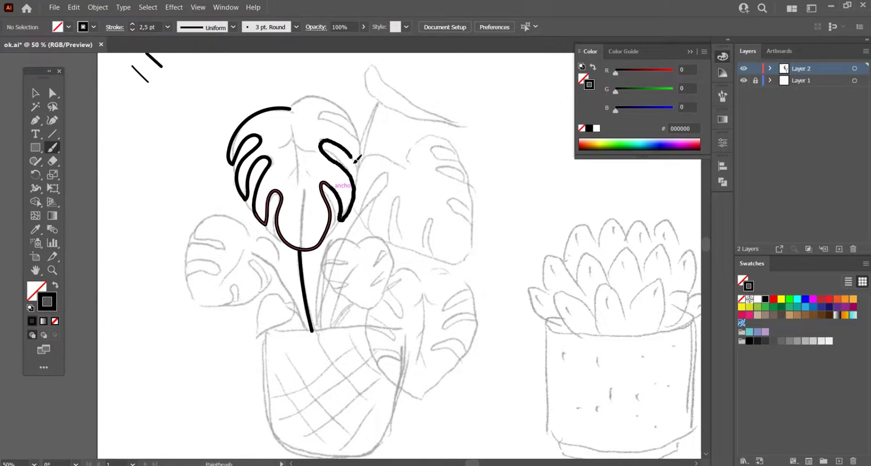
left_click_drag(355, 161, 357, 170)
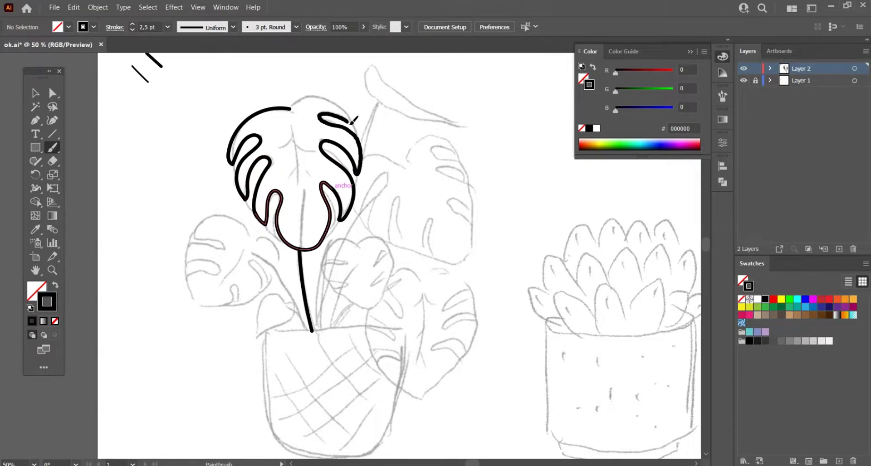
left_click_drag(351, 123, 350, 124)
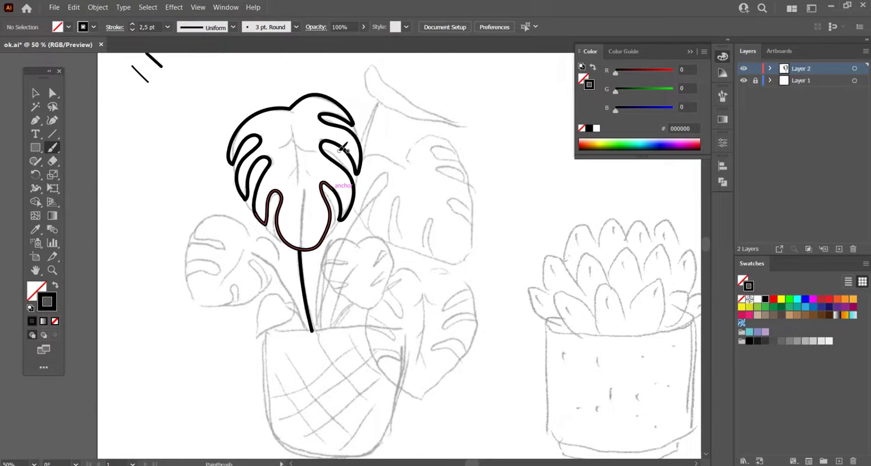
Delete the stray inner leaf path, redraw the inner edge to the stem, then zoom out.
left_click(327, 210, "ctrl")
key("Delete")
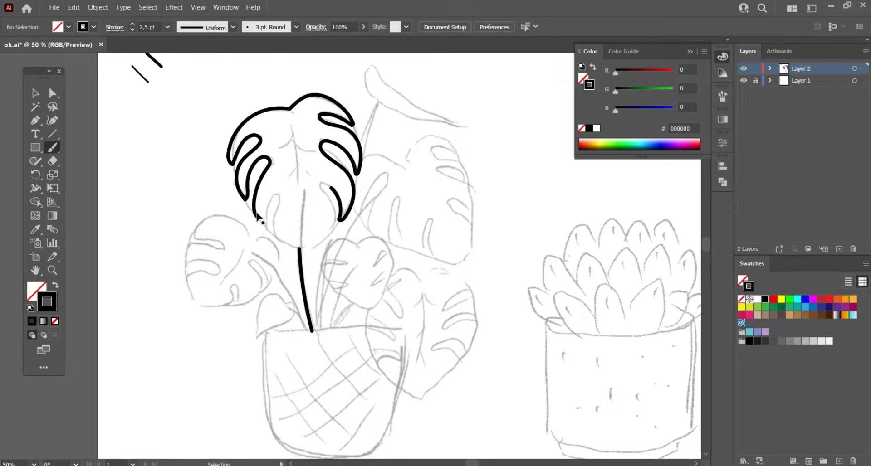
left_click_drag(257, 217, 276, 228)
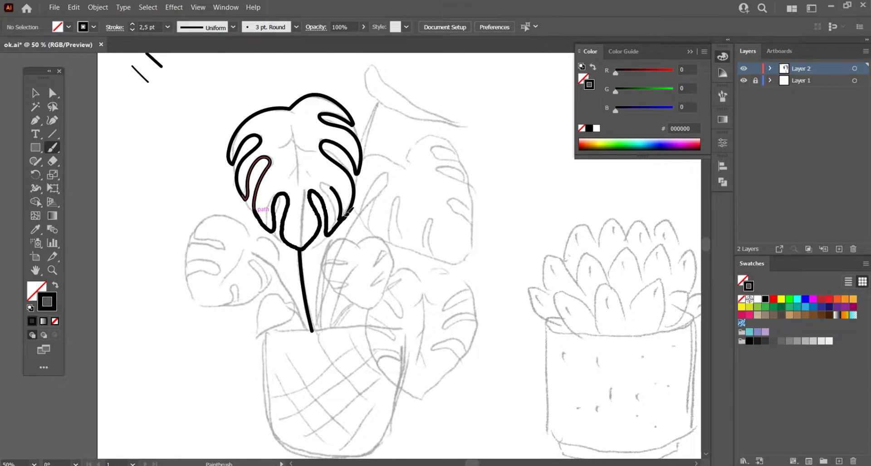
key("ctrl+z")
key("ctrl+z")
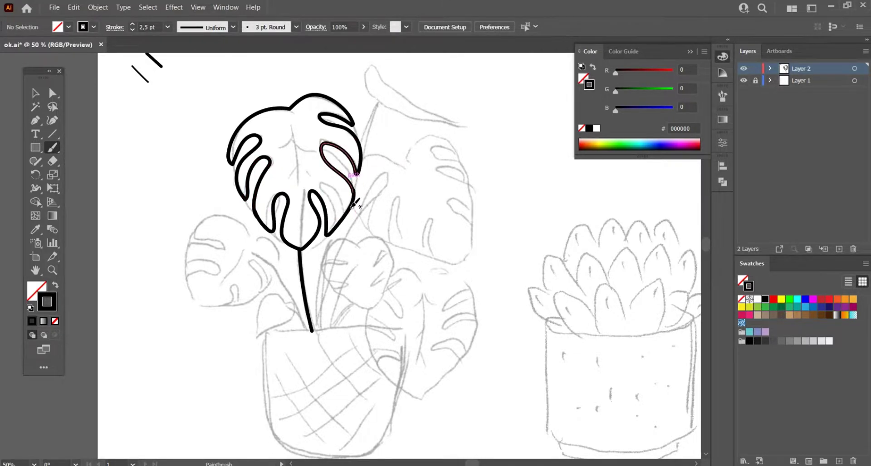
scroll(357, 186, "up", 2)
scroll(359, 229, "up", 2)
scroll(373, 194, "up", 1)
Trace the heart-shaped leaf and the left monstera leaf down to the stem.
scroll(308, 271, "down", 2)
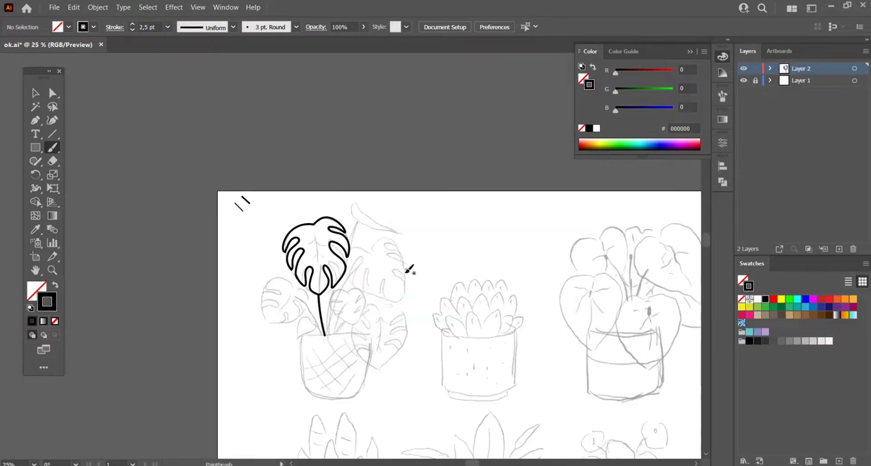
scroll(326, 330, "up", 3)
left_click_drag(330, 269, 370, 322)
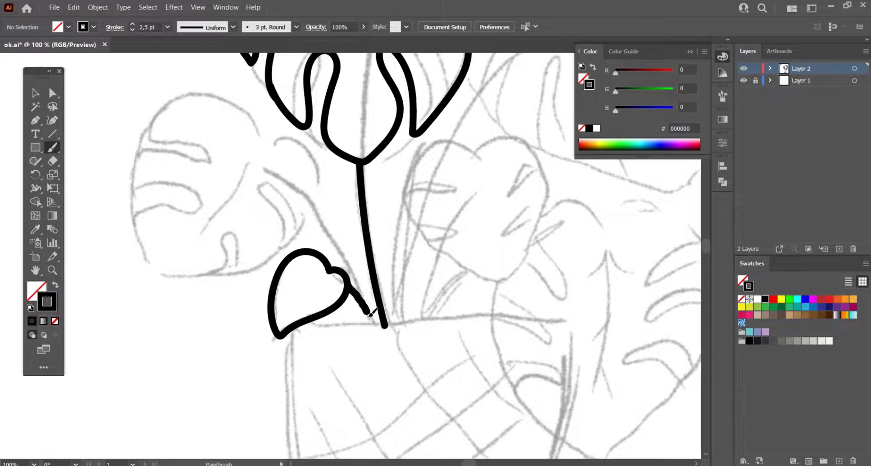
mouse_move(298, 177)
left_mouse_down()
mouse_move(343, 225)
mouse_move(360, 212)
mouse_move(350, 262)
mouse_move(304, 233)
mouse_move(300, 308)
mouse_move(267, 272)
mouse_move(247, 320)
mouse_move(185, 269)
mouse_move(242, 254)
mouse_move(186, 238)
mouse_move(182, 245)
mouse_move(194, 194)
mouse_move(247, 183)
mouse_move(188, 185)
mouse_move(195, 169)
mouse_move(266, 144)
mouse_move(306, 186)
left_mouse_up()
left_click_drag(360, 237, 310, 180)
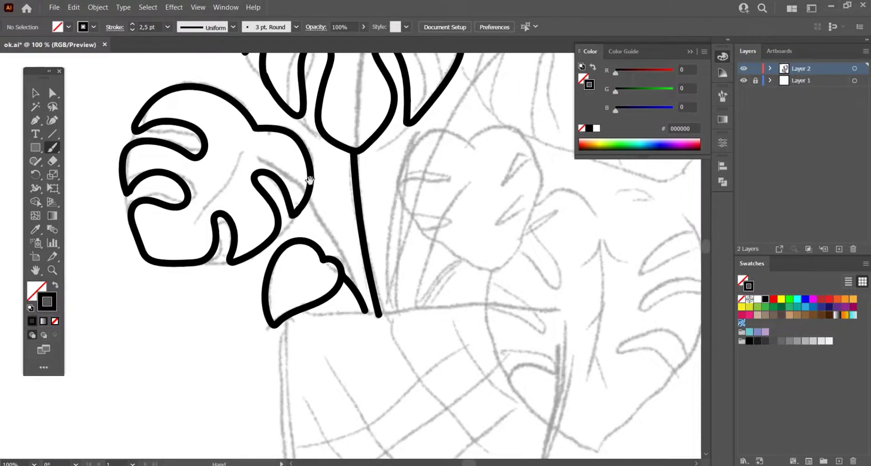
left_click_drag(325, 212, 369, 311)
Outline the small slit leaf right of the stem, undoing overshooting strokes.
left_click_drag(402, 264, 294, 326)
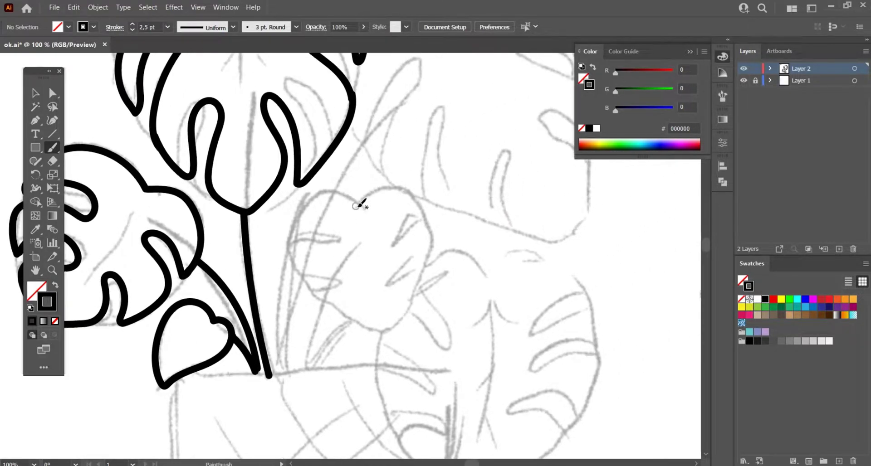
mouse_move(361, 206)
left_mouse_down()
mouse_move(292, 222)
mouse_move(334, 231)
mouse_move(298, 256)
mouse_move(309, 272)
mouse_move(325, 263)
mouse_move(346, 284)
mouse_move(331, 304)
mouse_move(390, 333)
left_mouse_up()
key("ctrl+z")
mouse_move(330, 303)
left_mouse_down()
mouse_move(363, 293)
mouse_move(384, 332)
mouse_move(399, 313)
mouse_move(401, 272)
mouse_move(390, 290)
left_mouse_up()
key("ctrl+z")
key("ctrl+z")
mouse_move(388, 331)
left_mouse_down()
mouse_move(398, 320)
mouse_move(401, 272)
mouse_move(414, 291)
mouse_move(417, 245)
mouse_move(431, 242)
mouse_move(363, 202)
mouse_move(411, 191)
mouse_move(446, 261)
mouse_move(452, 222)
mouse_move(380, 210)
left_mouse_up()
key("ctrl+z")
key("ctrl+z")
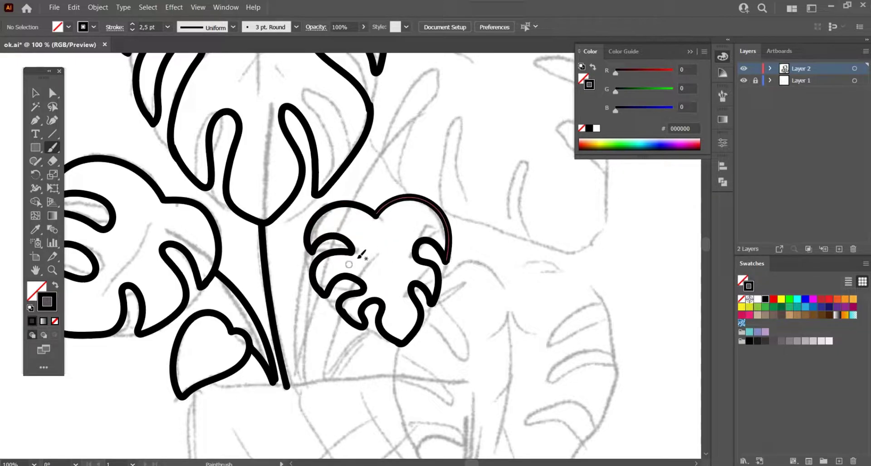
Draw a second stem curving up from the pot to the monstera leaf.
scroll(300, 317, "up", 3)
scroll(297, 299, "right", 3)
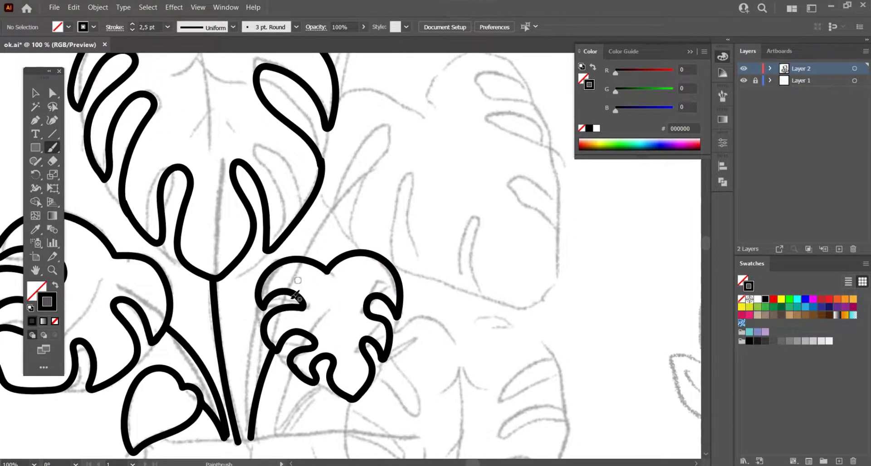
scroll(292, 390, "down", 1)
scroll(318, 372, "down", 1)
scroll(356, 350, "down", 2)
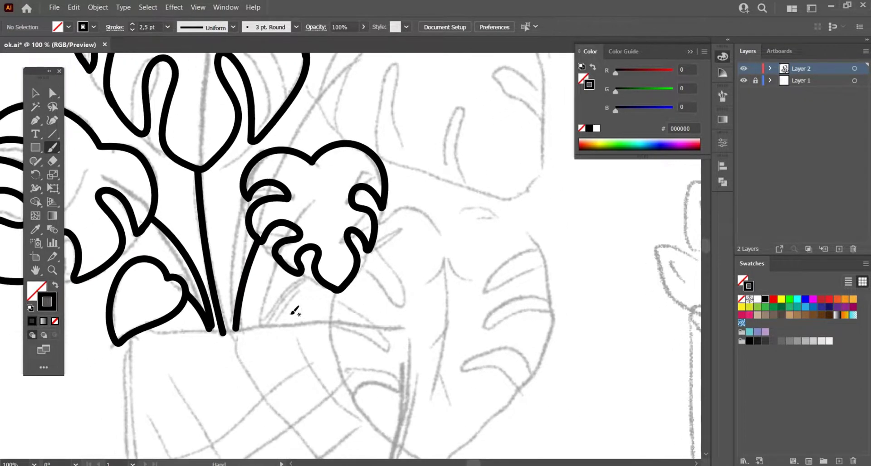
scroll(262, 314, "up", 1)
scroll(246, 321, "left", 1)
left_click_drag(234, 348, 257, 248)
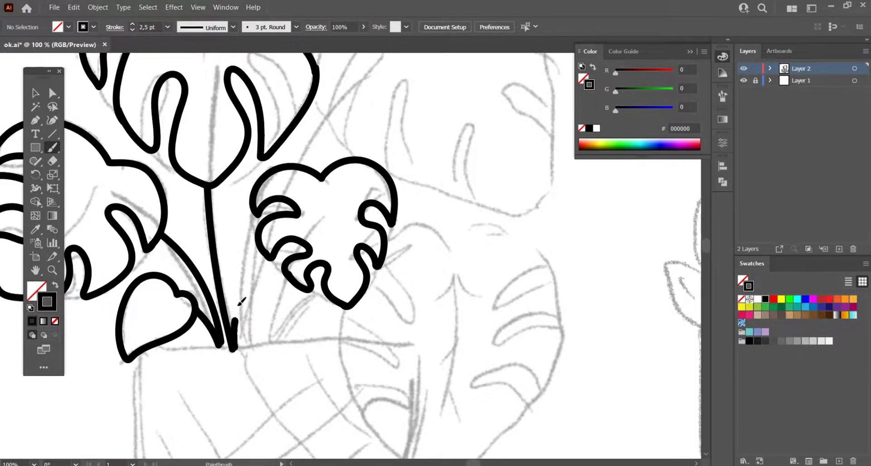
mouse_move(249, 311)
left_mouse_down()
mouse_move(261, 250)
mouse_move(333, 154)
left_mouse_up()
Outline the upper-right slit leaf, redrawing its top edge as one curve.
scroll(290, 217, "up", 2)
scroll(290, 218, "right", 1)
scroll(333, 154, "up", 2)
key("ctrl+z")
left_click_drag(365, 98, 293, 108)
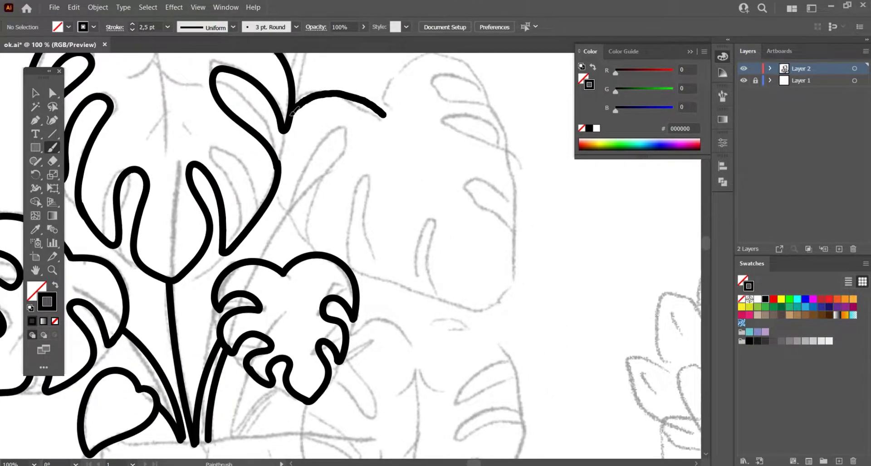
key("ctrl+z")
mouse_move(376, 114)
left_mouse_down()
mouse_move(293, 109)
mouse_move(280, 155)
left_mouse_up()
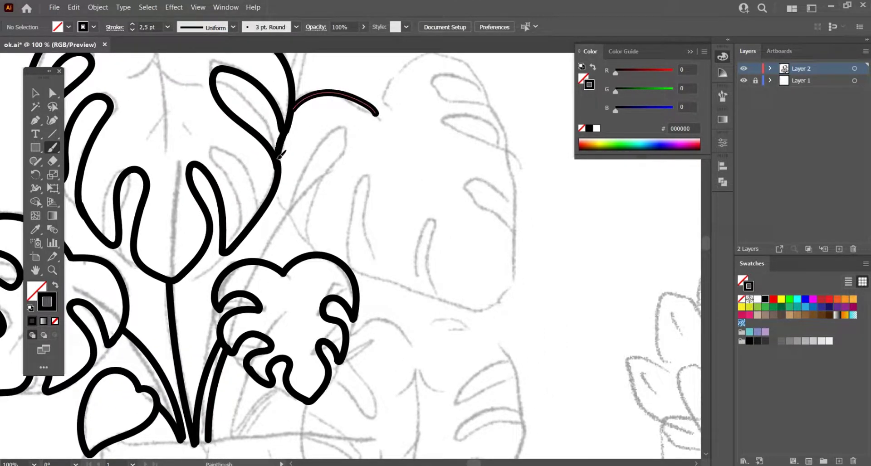
mouse_move(284, 211)
left_mouse_down()
mouse_move(355, 265)
mouse_move(417, 294)
mouse_move(499, 221)
mouse_move(481, 190)
mouse_move(515, 217)
mouse_move(472, 146)
mouse_move(501, 134)
mouse_move(523, 180)
mouse_move(482, 150)
mouse_move(511, 138)
mouse_move(470, 111)
mouse_move(405, 168)
left_mouse_up()
key("ctrl+z")
key("ctrl+z")
mouse_move(515, 147)
left_mouse_down()
mouse_move(498, 106)
mouse_move(405, 163)
mouse_move(406, 174)
left_mouse_up()
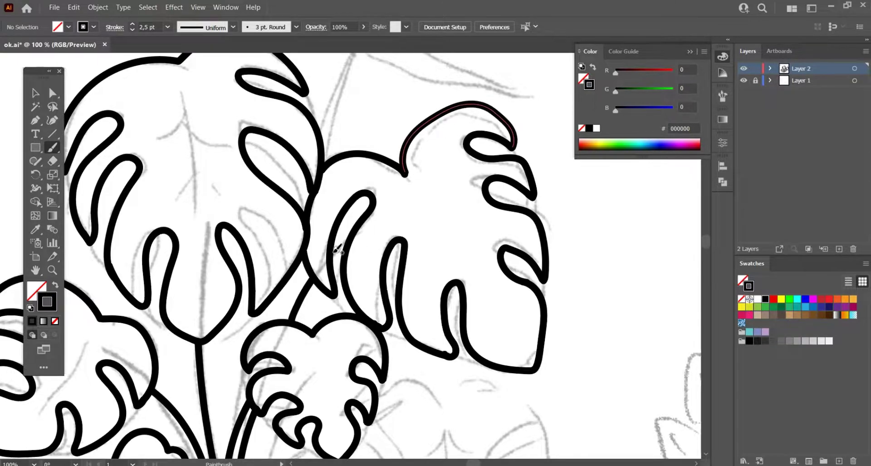
Add a stem from the pot and trace the large curled lower-right leaf.
scroll(391, 217, "down", 4)
scroll(395, 171, "down", 1)
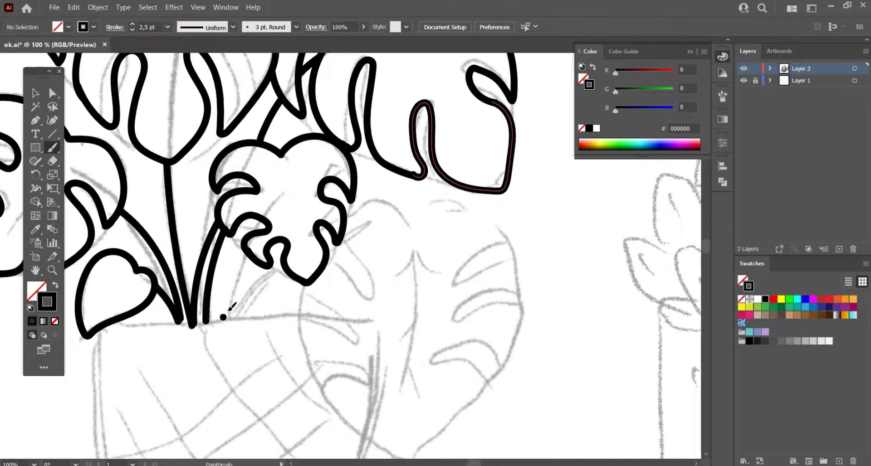
left_click_drag(223, 317, 284, 249)
scroll(394, 174, "down", 2)
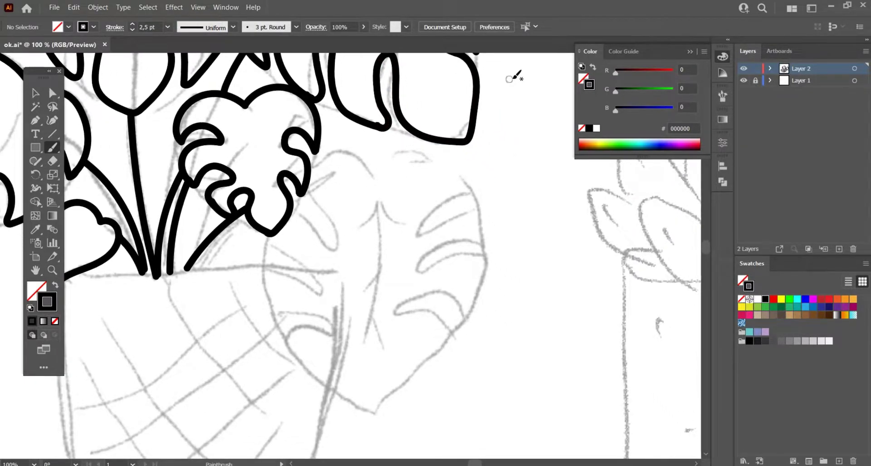
mouse_move(405, 170)
left_mouse_down()
mouse_move(455, 171)
mouse_move(366, 165)
left_mouse_up()
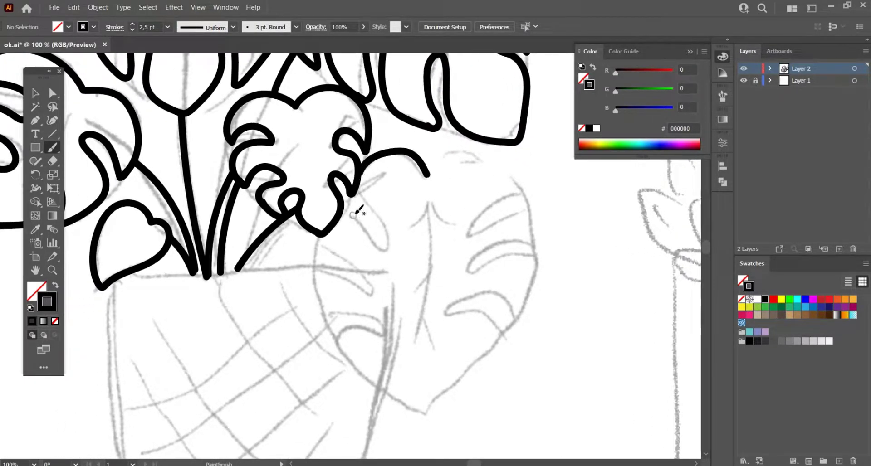
mouse_move(353, 194)
left_mouse_down()
mouse_move(381, 190)
mouse_move(392, 229)
mouse_move(324, 243)
mouse_move(383, 279)
mouse_move(331, 334)
mouse_move(381, 320)
mouse_move(347, 345)
mouse_move(372, 354)
mouse_move(409, 403)
mouse_move(429, 360)
mouse_move(454, 341)
left_mouse_up()
key("ctrl+z")
mouse_move(408, 401)
left_mouse_down()
mouse_move(499, 320)
mouse_move(508, 290)
mouse_move(508, 320)
mouse_move(499, 252)
mouse_move(522, 222)
mouse_move(540, 218)
mouse_move(476, 155)
mouse_move(429, 175)
left_mouse_up()
scroll(456, 328, "down", 2)
Draw the pot's black rim line between the leaves.
scroll(456, 328, "down", 2)
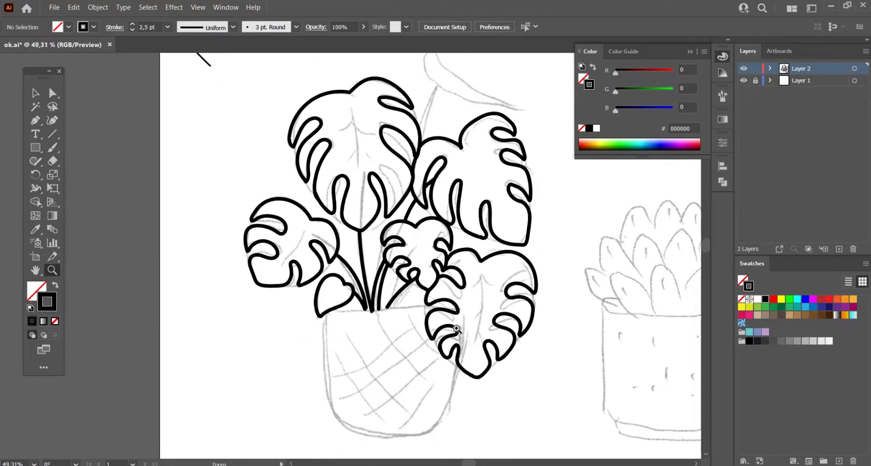
scroll(431, 326, "up", 2)
scroll(390, 313, "up", 2)
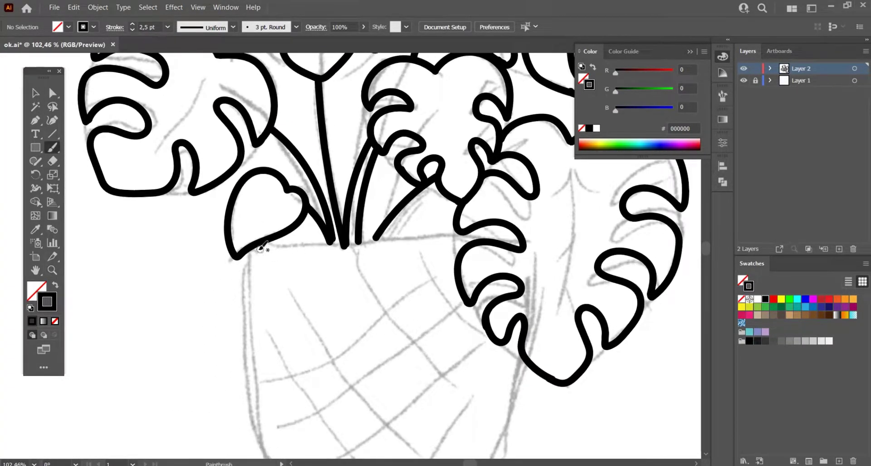
left_click_drag(261, 247, 459, 229)
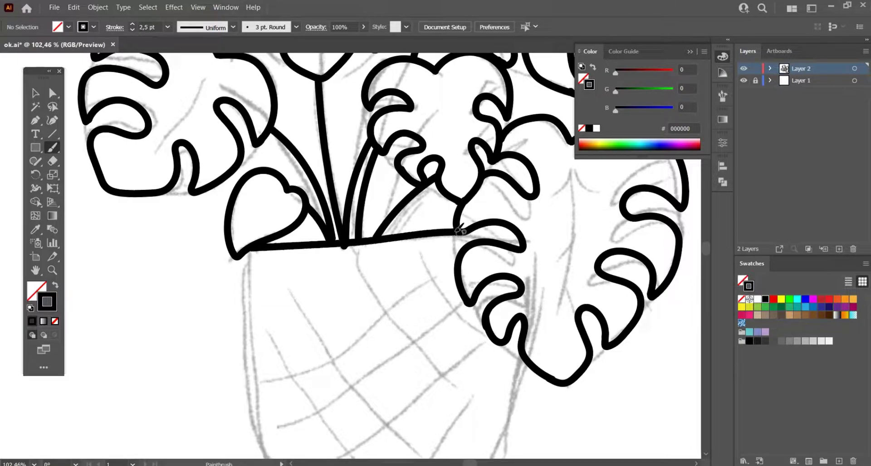
Inspect the stem's anchors with Direct Selection, then paint the pot's sides and base.
key("a")
left_click(346, 245)
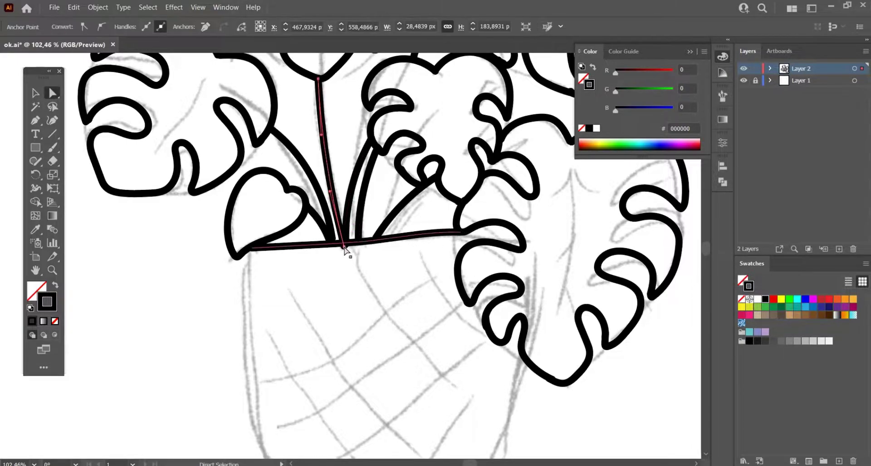
left_click(375, 288)
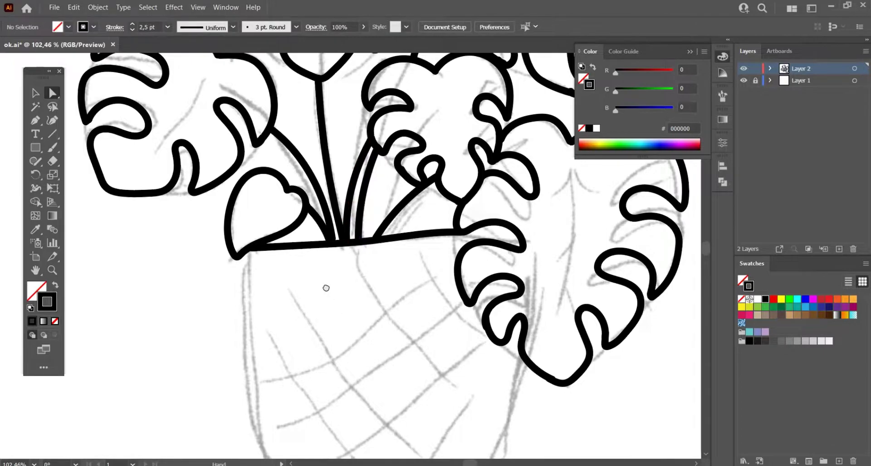
scroll(376, 288, "down", 3)
key("b")
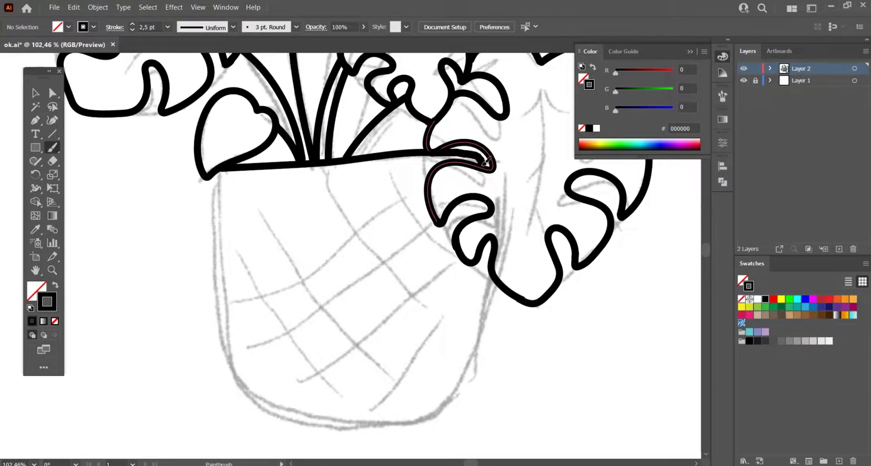
mouse_move(219, 171)
left_mouse_down()
mouse_move(237, 376)
mouse_move(325, 414)
mouse_move(433, 405)
mouse_move(476, 363)
mouse_move(494, 250)
left_mouse_up()
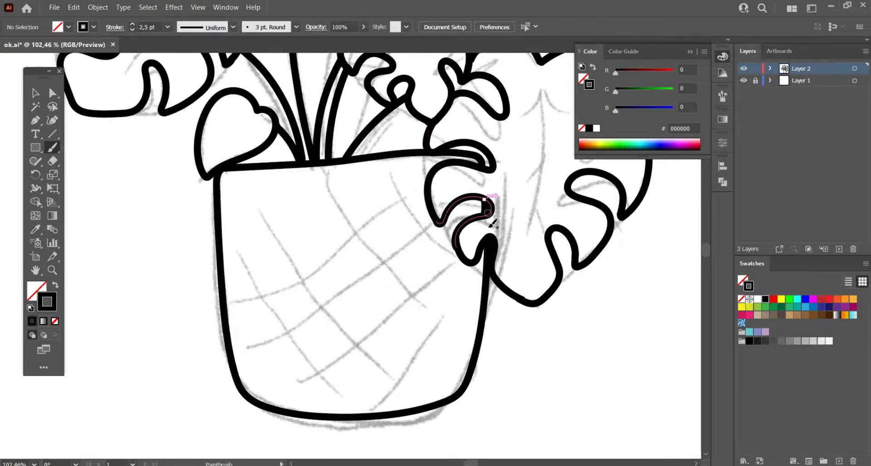
Zoom out to the whole plant and try extending the stem, undoing the misdrawn strokes.
key("z")
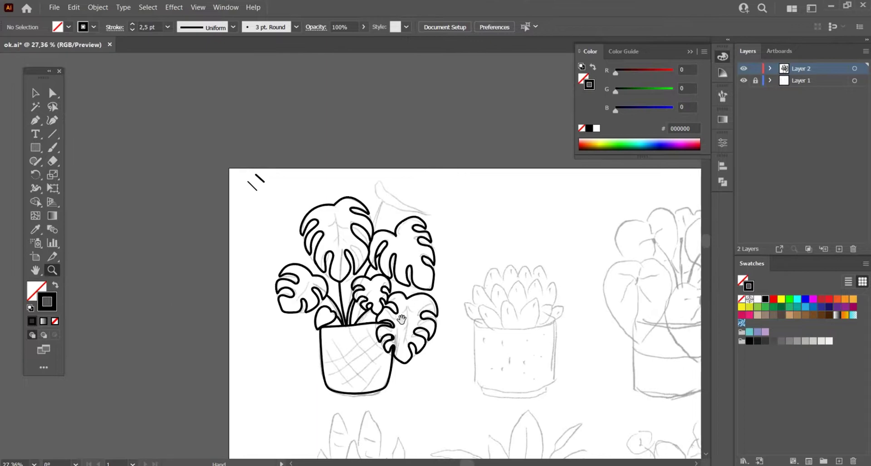
left_click_drag(474, 338, 345, 205)
key("b")
left_click_drag(359, 158, 366, 131)
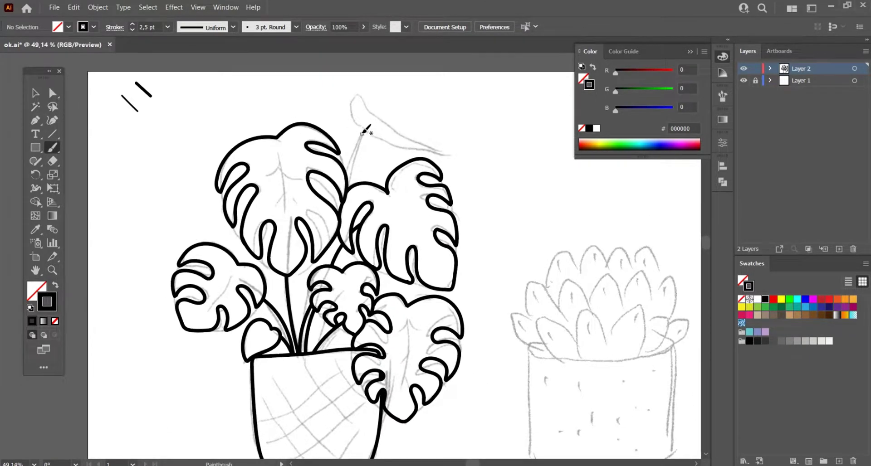
left_click_drag(335, 244, 327, 263)
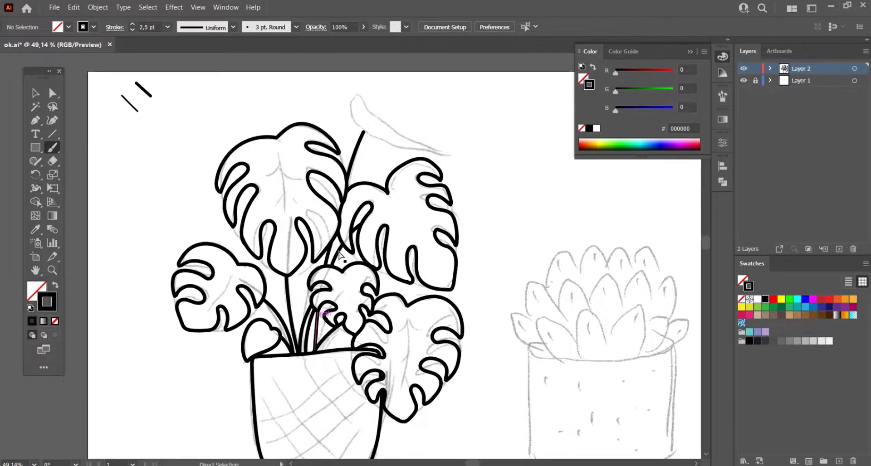
key("ctrl+z")
key("ctrl+z")
key("ctrl+z")
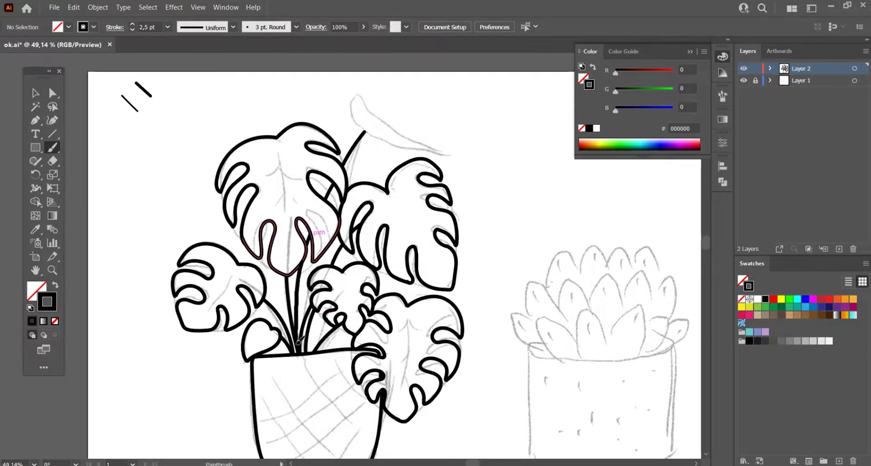
Draw the curled, unfurling leaf at the plant's top behind the other leaves.
mouse_move(366, 103)
left_mouse_down()
mouse_move(445, 153)
mouse_move(365, 93)
left_mouse_up()
key("ctrl+z")
key("ctrl+z")
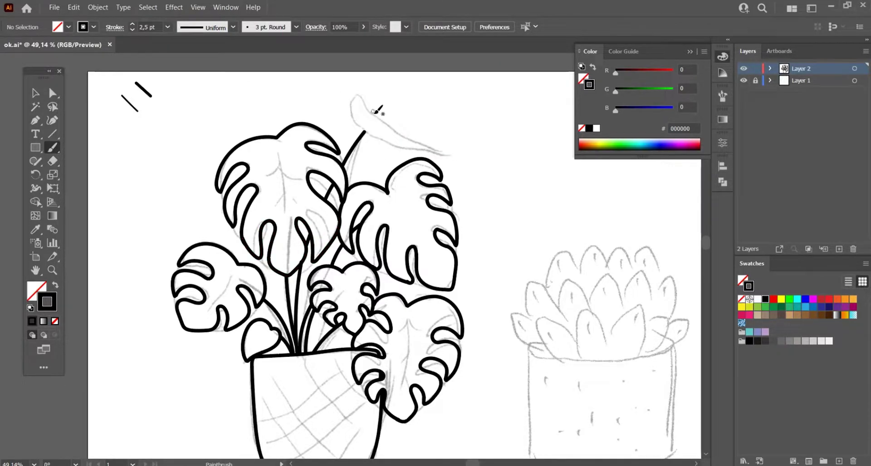
left_click_drag(384, 137, 443, 146)
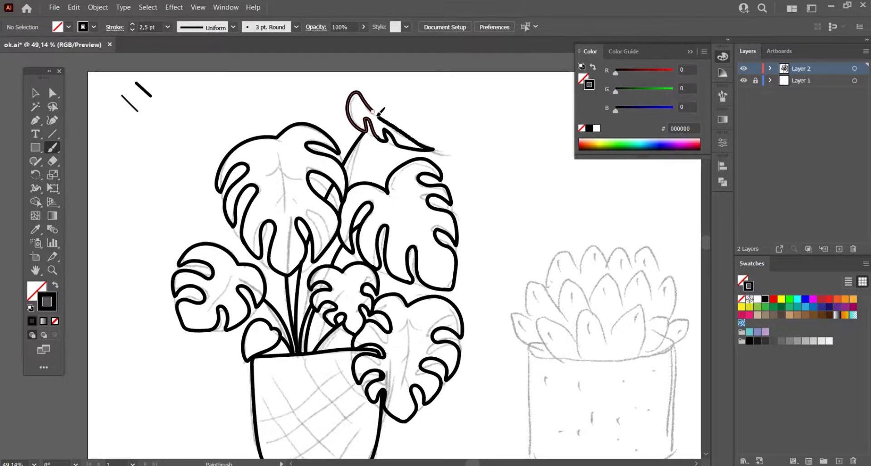
scroll(418, 195, "down", 3)
scroll(419, 272, "right", 3)
key("z")
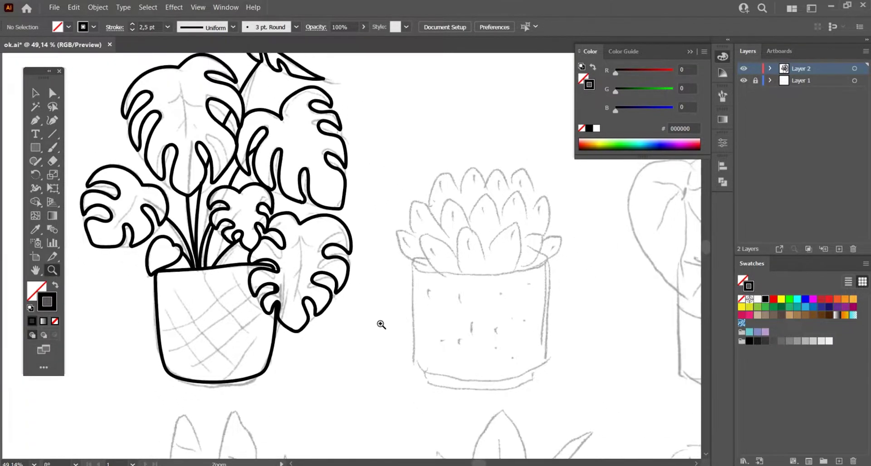
scroll(381, 324, "down", 3)
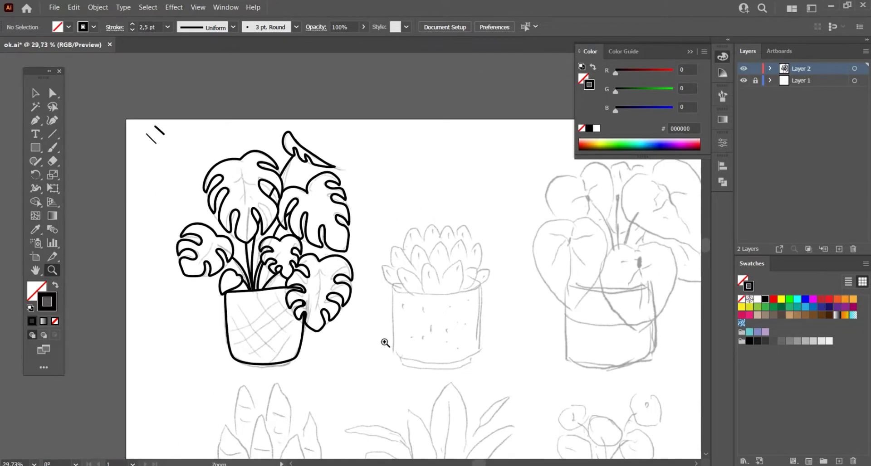
scroll(385, 343, "down", 3)
scroll(372, 324, "down", 2)
Delete the two stray top-left strokes and save the document.
key("ctrl+z")
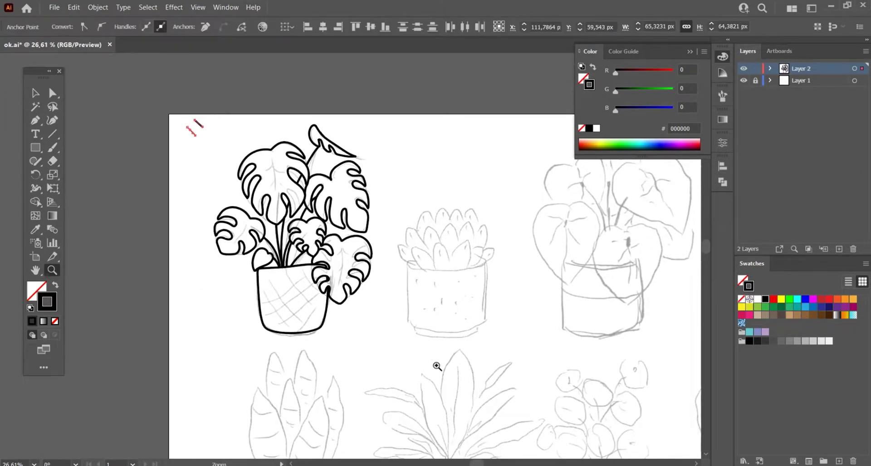
key("Delete")
scroll(474, 330, "up", 3)
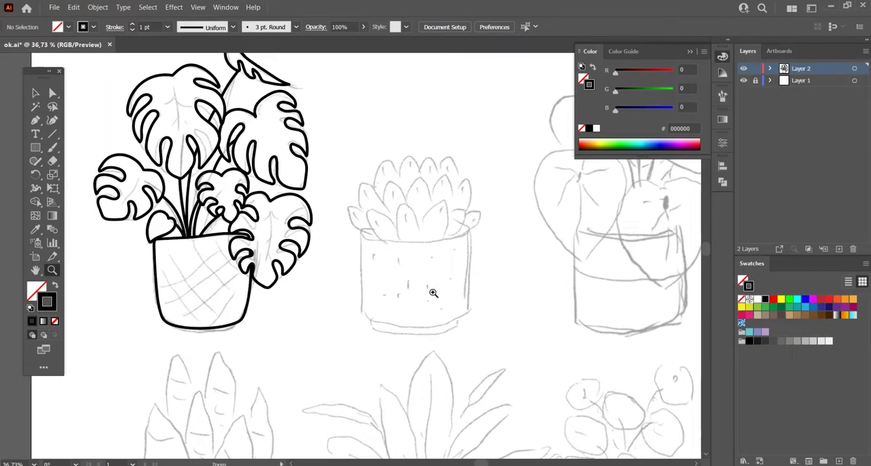
key("b")
left_click_drag(291, 226, 299, 256)
key("ctrl+z")
key("ctrl+s")
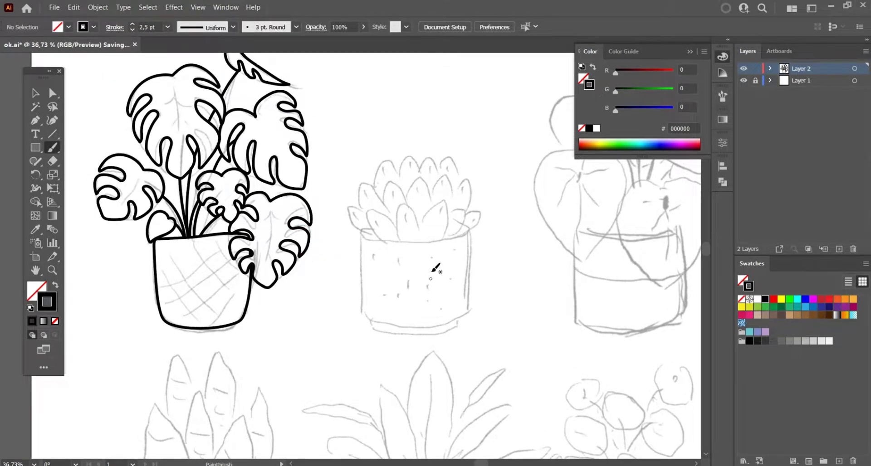
Start the first succulent leaf at the rim and zoom in on the succulent.
scroll(399, 225, "down", 1)
mouse_move(358, 212)
left_mouse_down()
mouse_move(363, 229)
mouse_move(350, 203)
mouse_move(357, 164)
left_mouse_up()
key("z")
left_click(342, 210)
key("b")
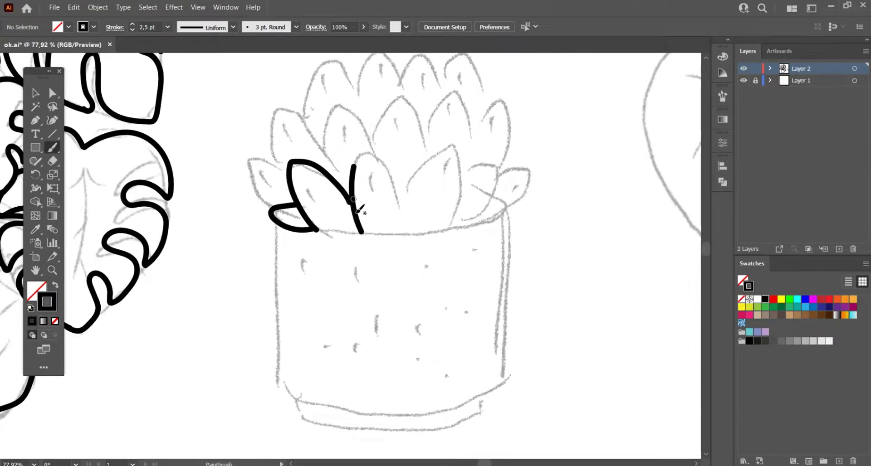
Outline the succulent's front, centre and back rosette leaves in black.
key("ctrl+z")
left_click_drag(360, 232, 446, 229)
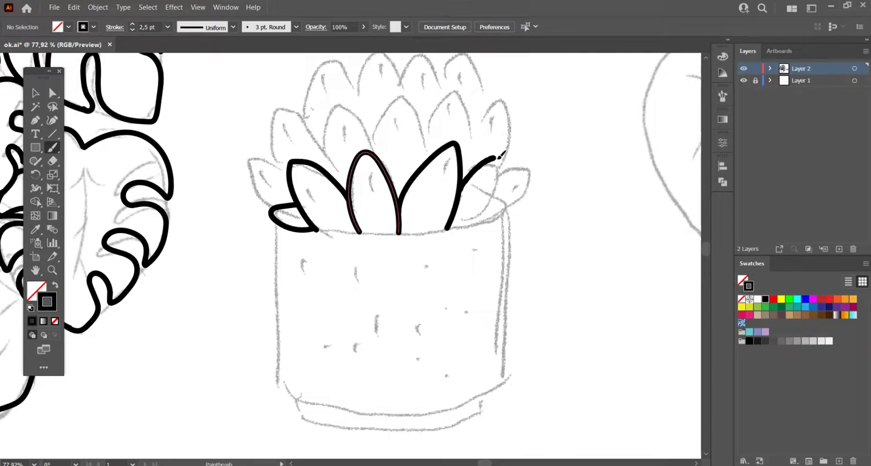
mouse_move(460, 188)
left_mouse_down()
mouse_move(512, 167)
mouse_move(525, 189)
mouse_move(481, 204)
mouse_move(506, 206)
mouse_move(524, 239)
left_mouse_up()
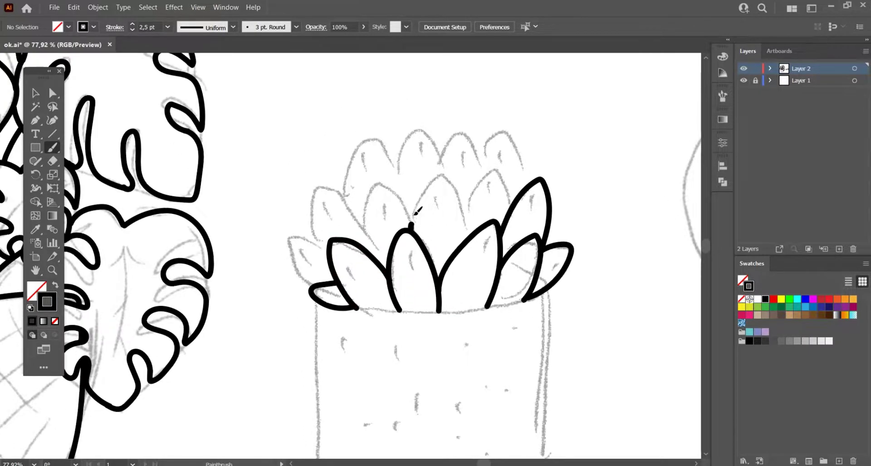
left_click_drag(410, 226, 468, 234)
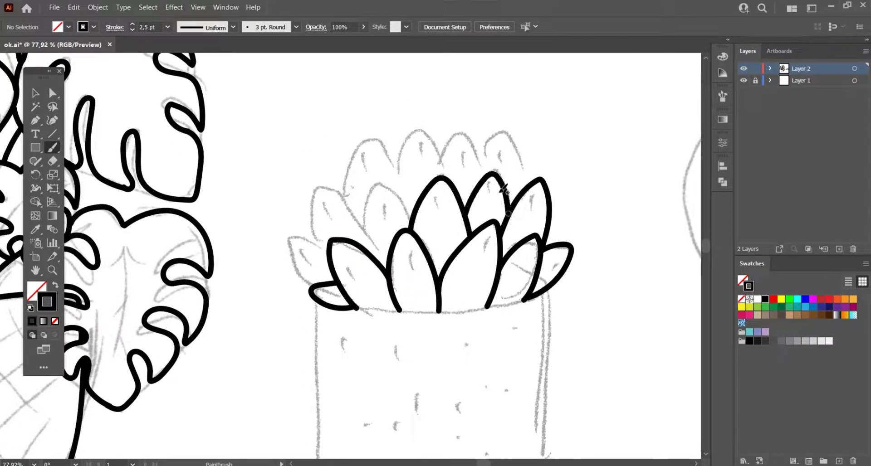
left_click_drag(408, 212, 363, 225)
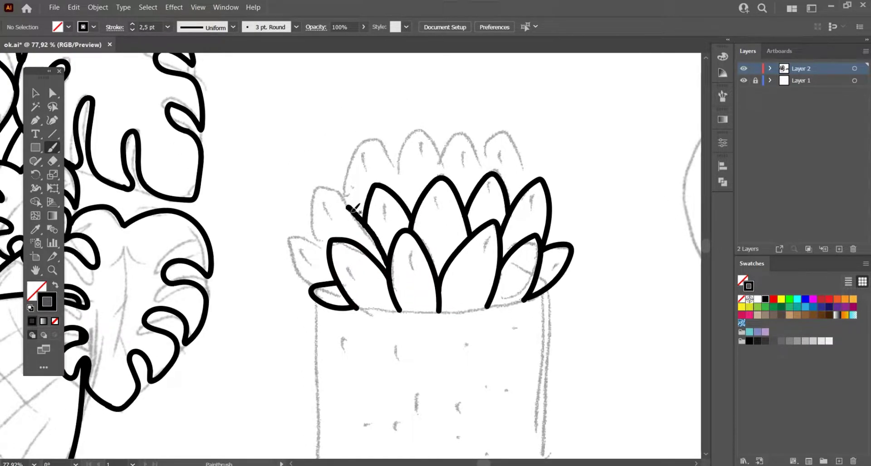
mouse_move(388, 270)
left_mouse_down()
mouse_move(374, 232)
mouse_move(329, 259)
mouse_move(293, 252)
left_mouse_up()
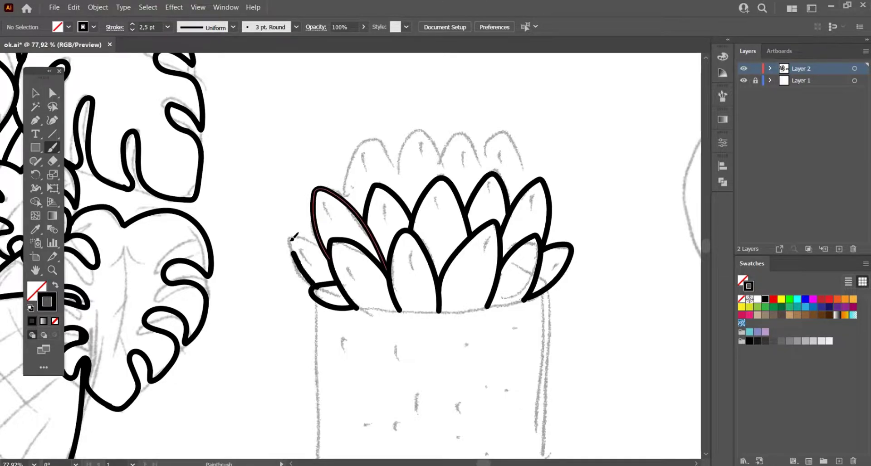
mouse_move(344, 192)
left_mouse_down()
mouse_move(404, 195)
mouse_move(446, 176)
left_mouse_up()
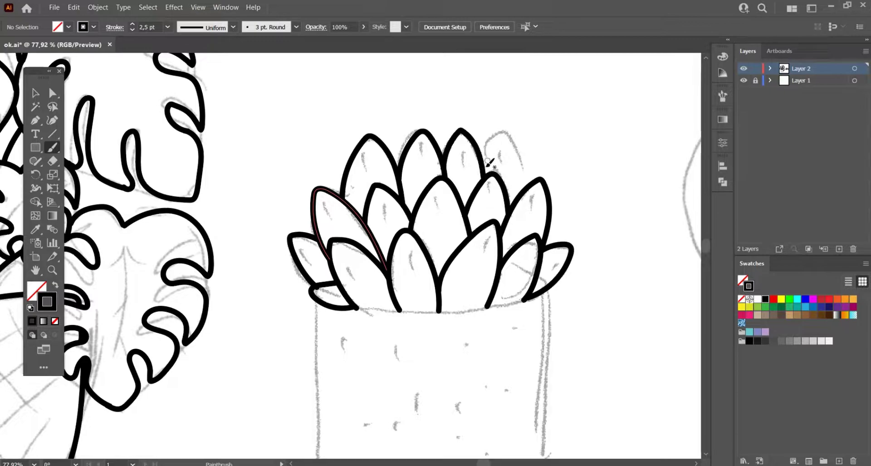
left_click_drag(473, 136, 481, 172)
mouse_move(486, 171)
left_mouse_down()
mouse_move(530, 177)
mouse_move(497, 115)
left_mouse_up()
mouse_move(333, 220)
left_mouse_down()
mouse_move(417, 221)
mouse_move(505, 204)
left_mouse_up()
left_click_drag(504, 204, 516, 168)
Trace the succulent pot's sides and redraw its footed base.
mouse_move(303, 174)
left_mouse_down()
mouse_move(311, 329)
mouse_move(382, 356)
mouse_move(488, 358)
mouse_move(535, 317)
mouse_move(536, 167)
left_mouse_up()
mouse_move(317, 345)
left_mouse_down()
mouse_move(338, 369)
mouse_move(429, 375)
mouse_move(508, 366)
mouse_move(521, 345)
left_mouse_up()
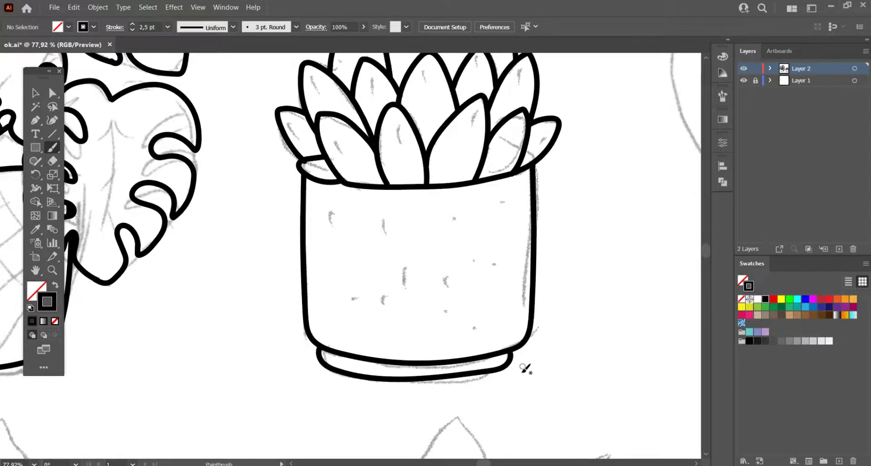
scroll(513, 374, "right", 3)
key("ctrl+z")
mouse_move(261, 337)
left_mouse_down()
mouse_move(329, 375)
mouse_move(435, 365)
left_mouse_up()
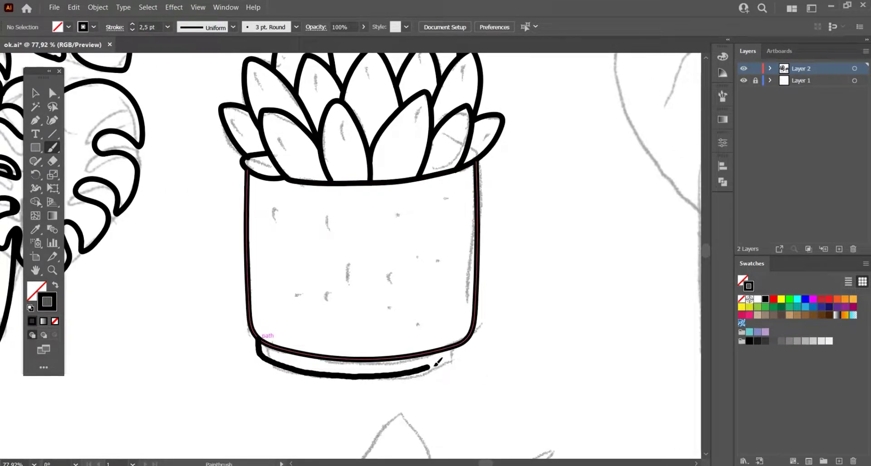
scroll(554, 369, "down", 5)
Zoom into the third plant sketch and start tracing its left heart leaf with the Paintbrush.
left_click_drag(554, 369, 451, 381)
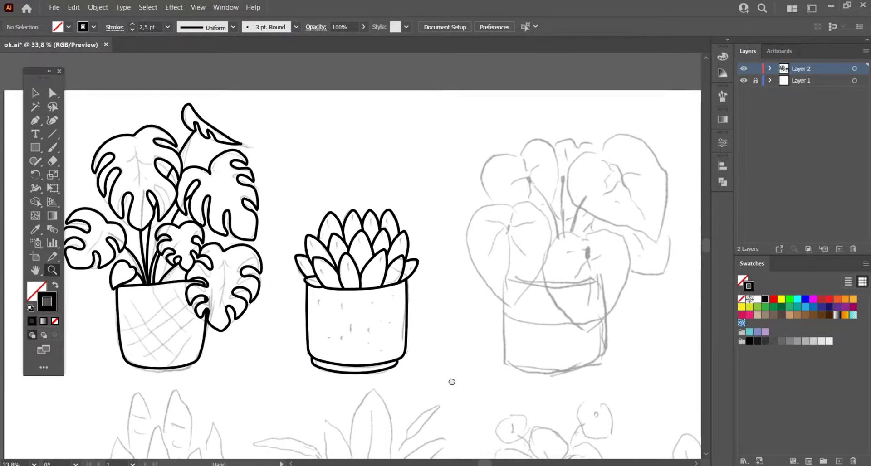
scroll(536, 354, "up", 2)
scroll(484, 367, "up", 2)
scroll(493, 355, "up", 1)
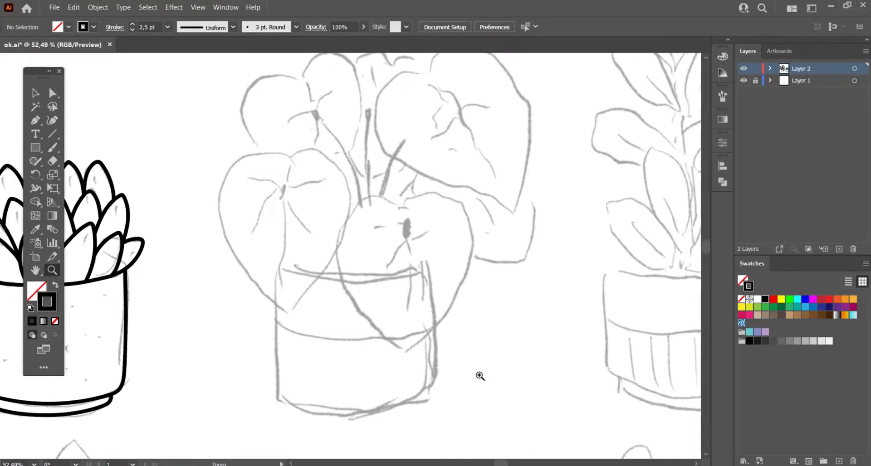
scroll(482, 382, "down", 1)
scroll(461, 360, "down", 2)
scroll(348, 325, "up", 2)
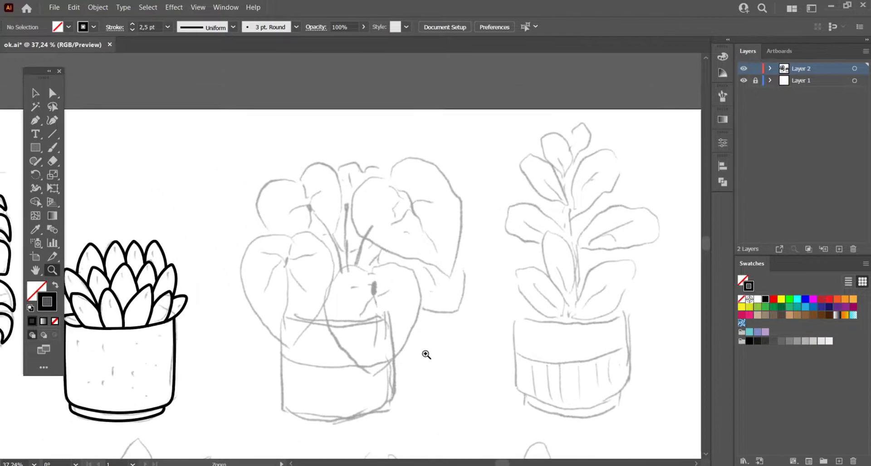
scroll(438, 337, "up", 1)
scroll(440, 327, "up", 1)
scroll(428, 276, "up", 1)
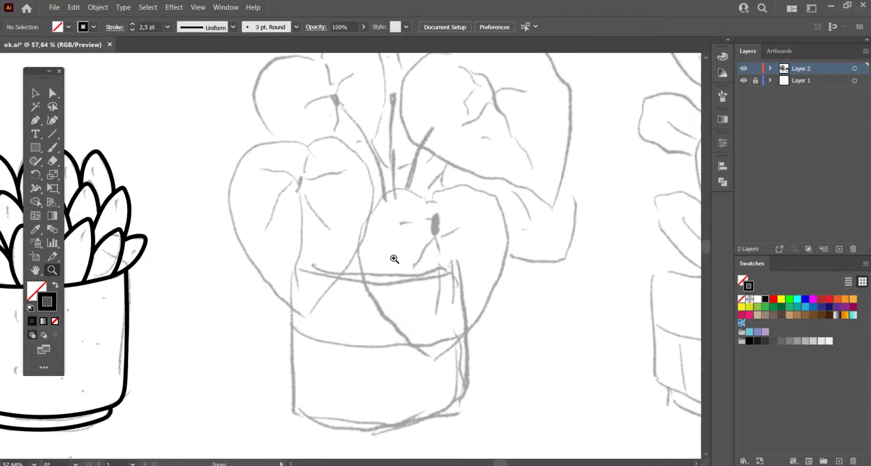
key("b")
mouse_move(306, 151)
left_mouse_down()
mouse_move(367, 235)
mouse_move(336, 139)
left_mouse_up()
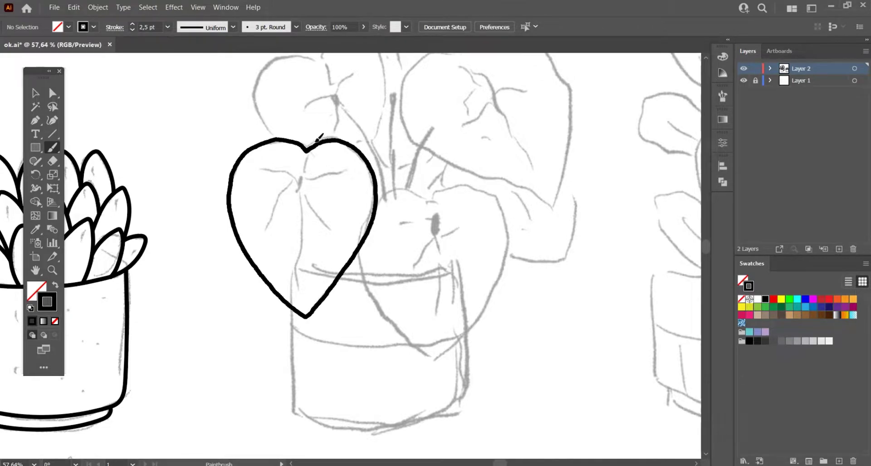
Redraw the left heart leaf and trace the lower middle heart leaf, undoing stray strokes.
scroll(354, 154, "right", 2)
scroll(386, 167, "down", 1)
key("ctrl+z")
mouse_move(236, 119)
left_mouse_down()
mouse_move(306, 233)
mouse_move(258, 295)
mouse_move(210, 249)
mouse_move(185, 171)
mouse_move(227, 114)
mouse_move(260, 122)
left_mouse_up()
scroll(329, 161, "right", 1)
key("ctrl+z")
mouse_move(330, 160)
left_mouse_down()
mouse_move(420, 171)
mouse_move(427, 245)
mouse_move(382, 310)
mouse_move(330, 292)
mouse_move(282, 214)
left_mouse_up()
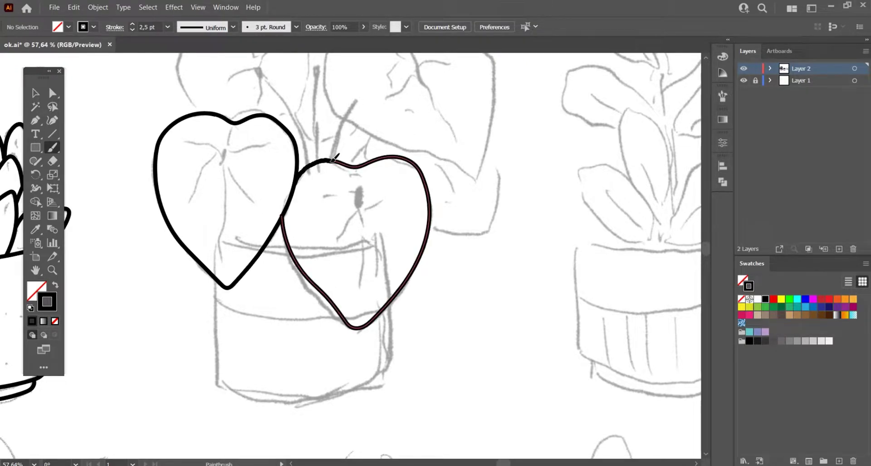
mouse_move(347, 162)
left_mouse_down()
mouse_move(323, 162)
mouse_move(301, 175)
left_mouse_up()
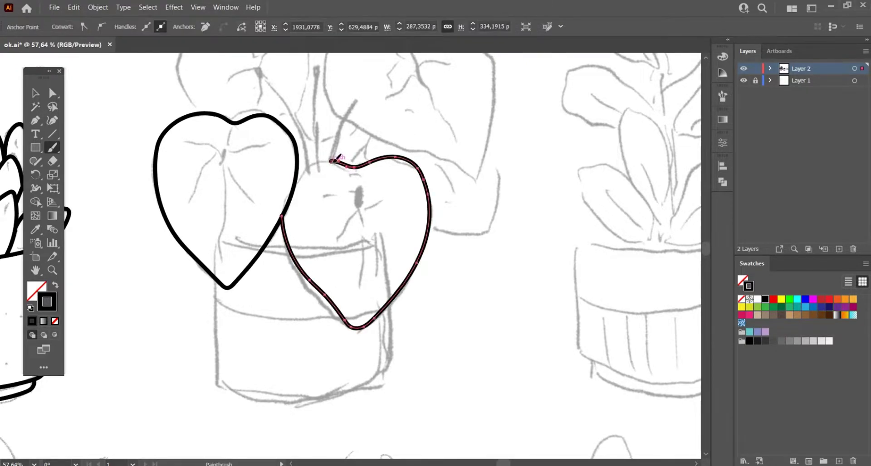
key("ctrl+z")
key("ctrl+shift+a")
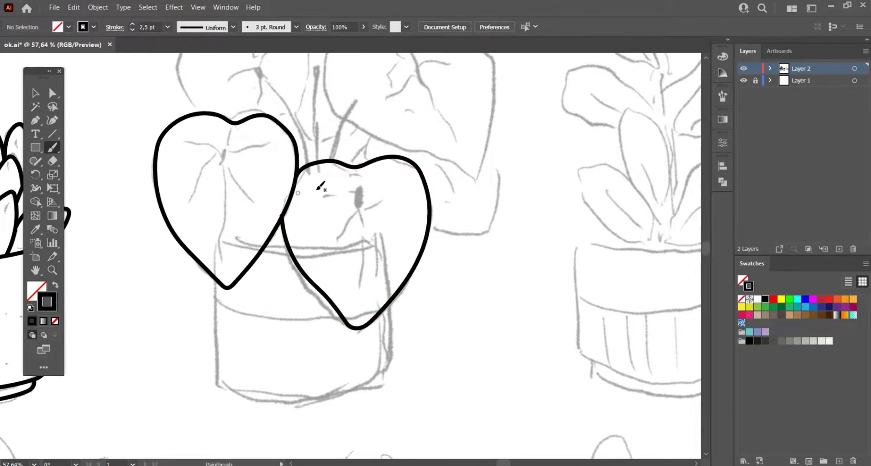
scroll(318, 159, "up", 3)
scroll(327, 136, "right", 2)
Outline the upper right, back and upper-left heart leaves and their curving stems.
left_click_drag(377, 77, 343, 96)
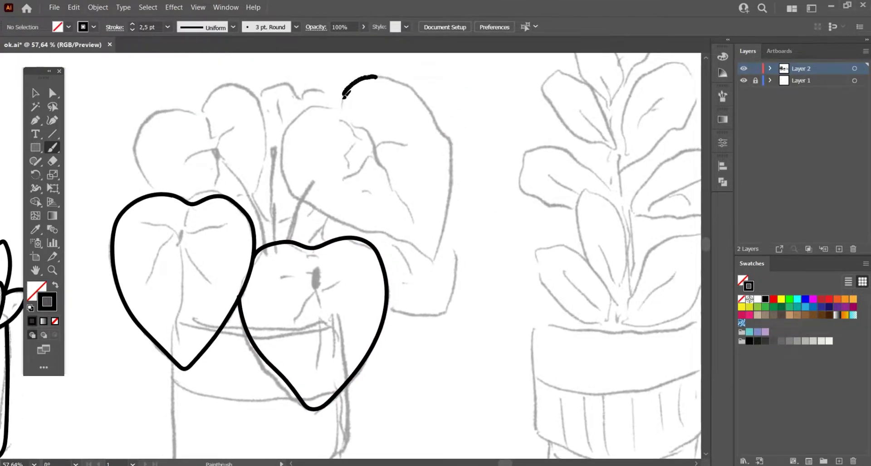
mouse_move(299, 119)
left_mouse_down()
mouse_move(295, 186)
mouse_move(435, 258)
mouse_move(450, 183)
mouse_move(428, 91)
mouse_move(380, 74)
left_mouse_up()
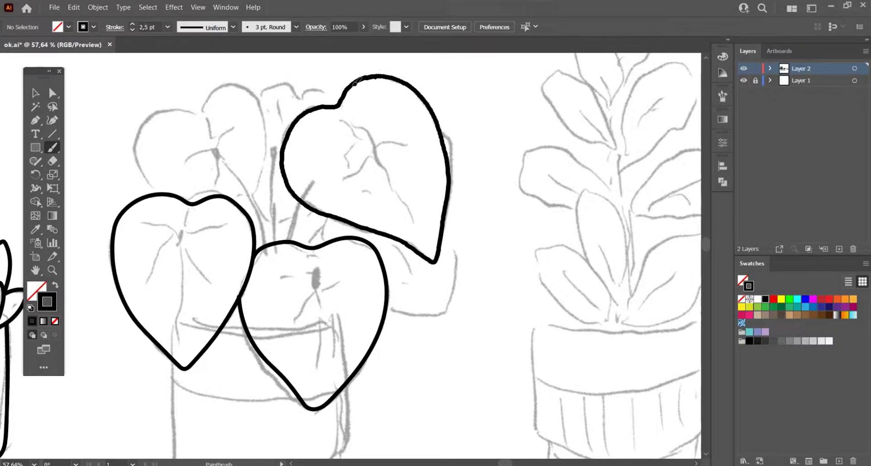
scroll(387, 175, "down", 2)
scroll(353, 183, "down", 2)
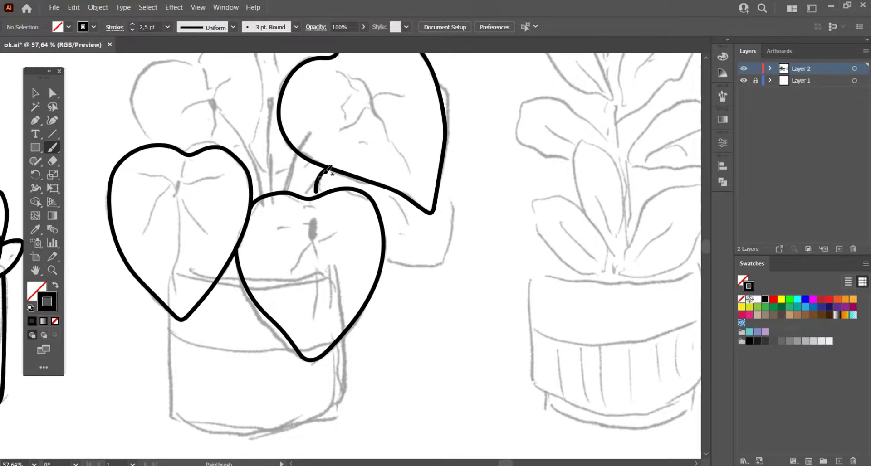
left_click_drag(326, 171, 320, 184)
mouse_move(384, 265)
left_mouse_down()
mouse_move(444, 152)
mouse_move(422, 165)
mouse_move(512, 248)
left_mouse_up()
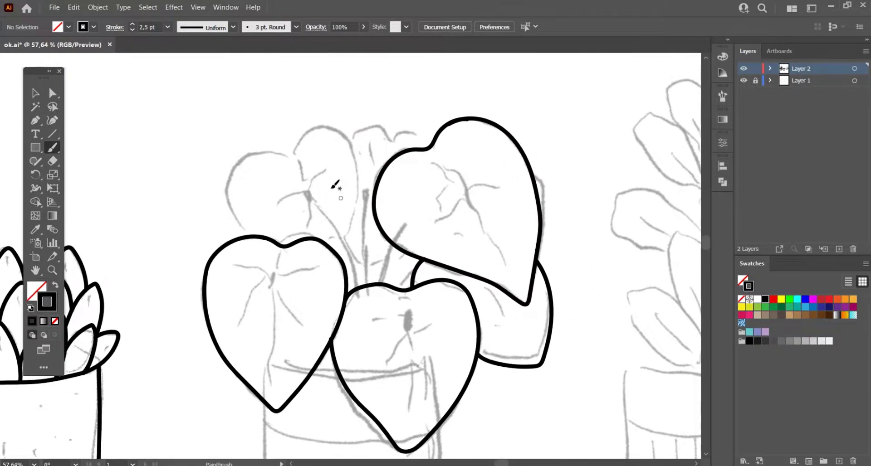
mouse_move(310, 191)
left_mouse_down()
mouse_move(345, 247)
mouse_move(356, 288)
left_mouse_up()
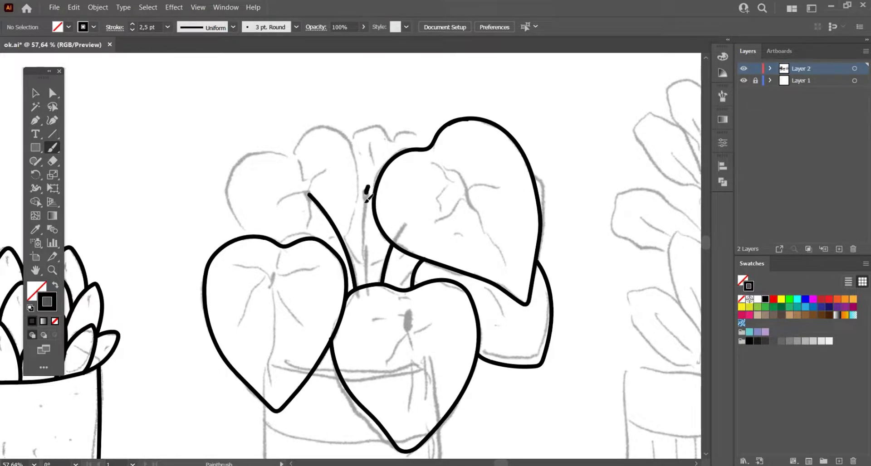
left_click_drag(367, 187, 362, 286)
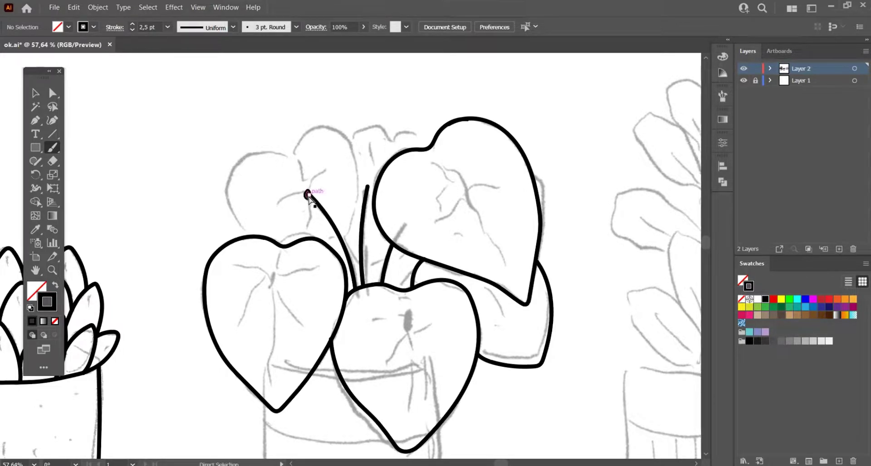
mouse_move(284, 154)
left_mouse_down()
mouse_move(330, 121)
mouse_move(359, 191)
mouse_move(349, 241)
left_mouse_up()
mouse_move(285, 156)
left_mouse_down()
mouse_move(234, 165)
mouse_move(248, 235)
left_mouse_up()
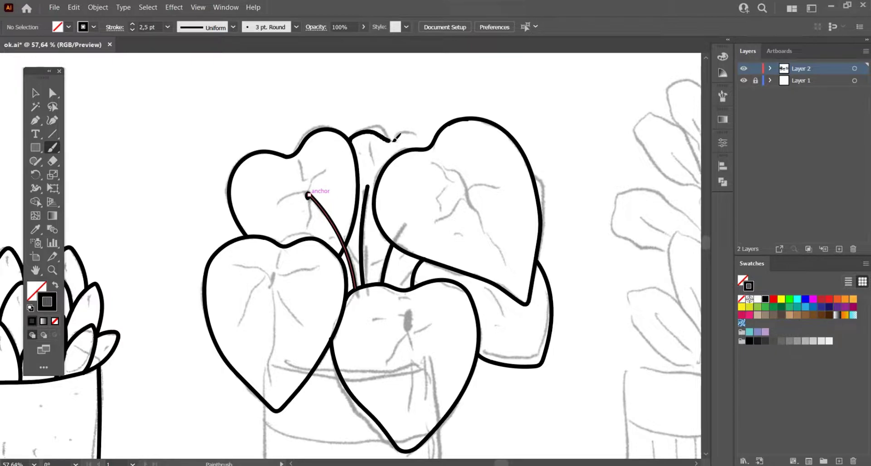
left_click_drag(426, 144, 427, 145)
Add a short stem between the lower leaves and trace the pot's sides and bottom.
key("ctrl")
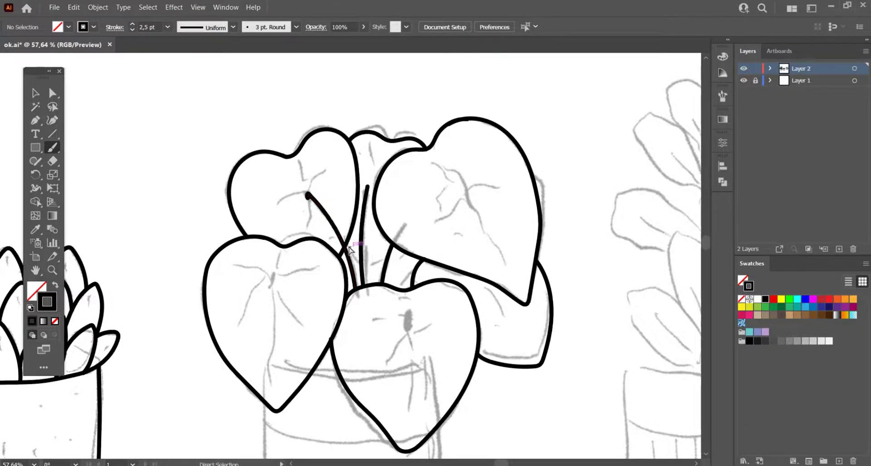
scroll(381, 245, "down", 2)
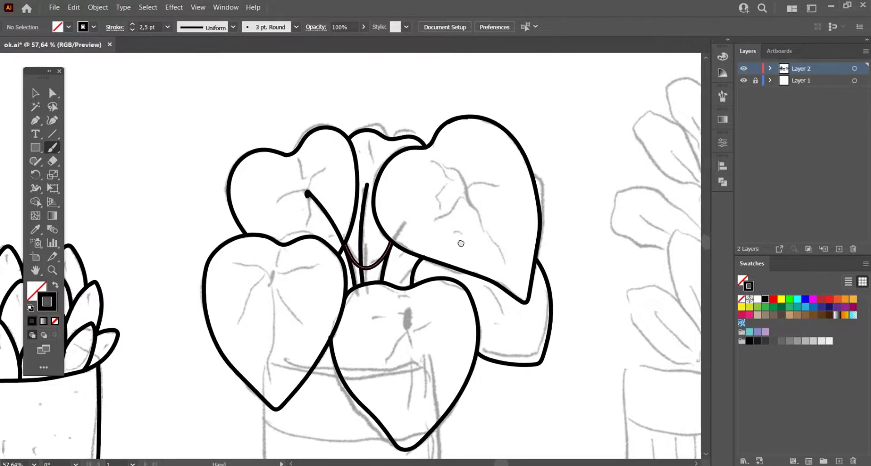
scroll(368, 243, "down", 1)
scroll(354, 243, "down", 1)
scroll(336, 240, "down", 2)
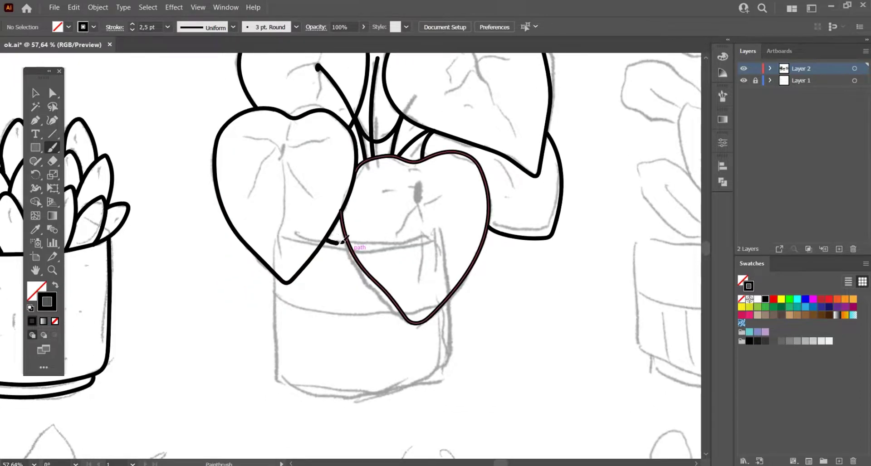
left_click_drag(343, 242, 347, 245)
mouse_move(276, 273)
left_mouse_down()
mouse_move(448, 369)
mouse_move(454, 290)
left_mouse_up()
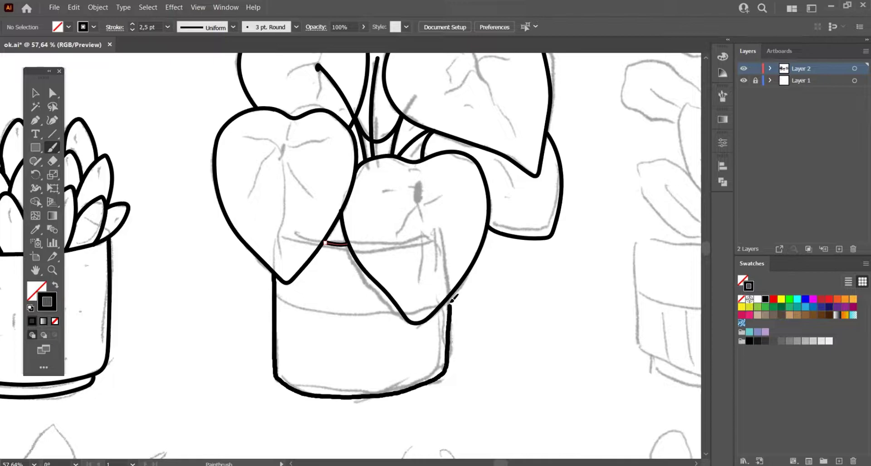
left_click_drag(557, 311, 372, 405)
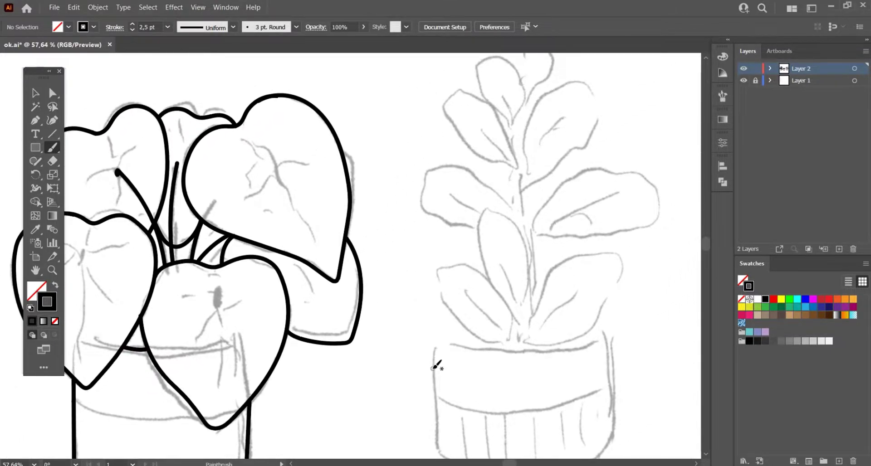
Zoom to the fourth plant's pot and brush its rim, left side, bottom and right side.
scroll(438, 359, "down", 5)
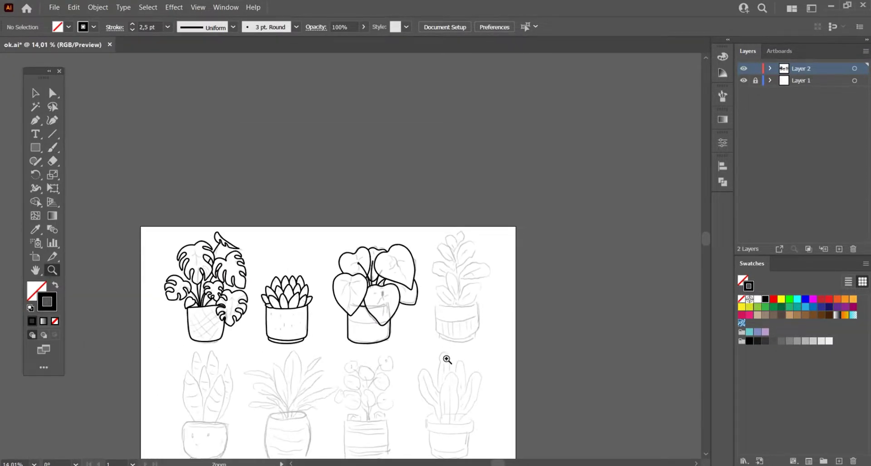
scroll(447, 359, "up", 4)
left_click_drag(499, 312, 509, 329)
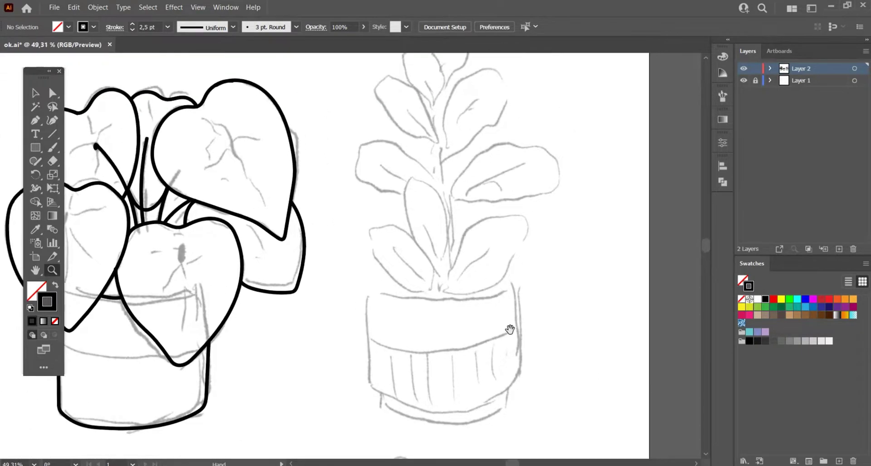
scroll(509, 330, "up", 1)
key("n")
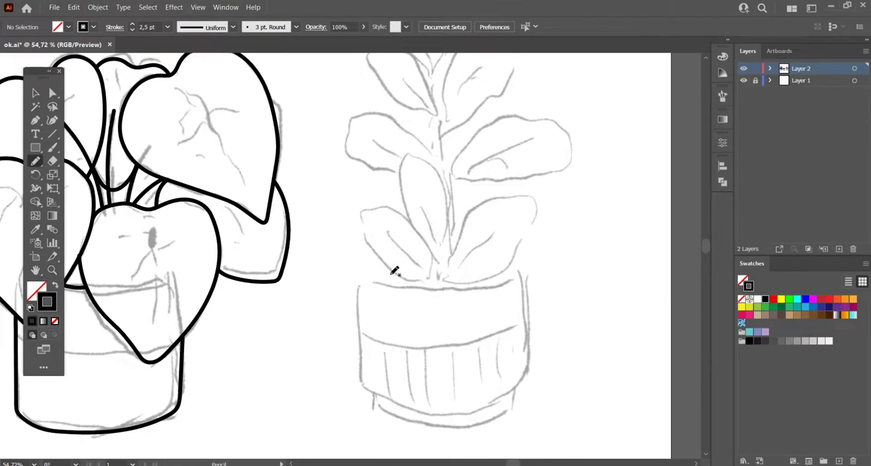
key("b")
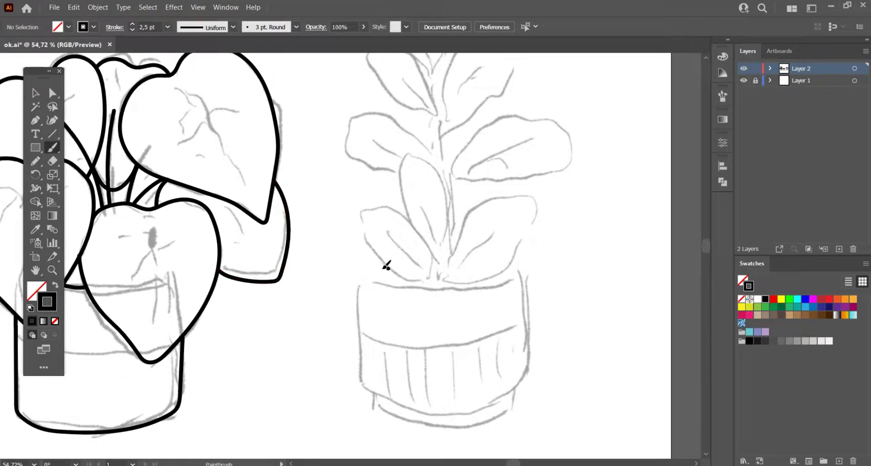
mouse_move(389, 268)
left_mouse_down()
mouse_move(499, 286)
mouse_move(509, 266)
left_mouse_up()
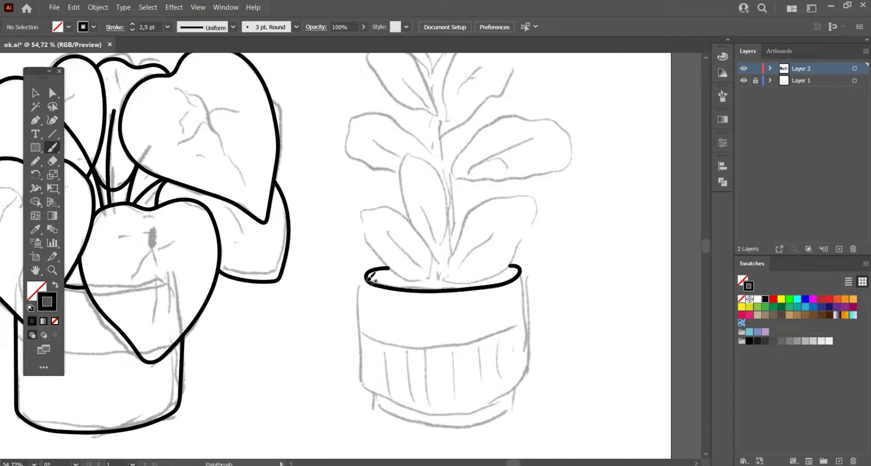
left_click_drag(363, 290, 518, 387)
left_click_drag(522, 267, 523, 356)
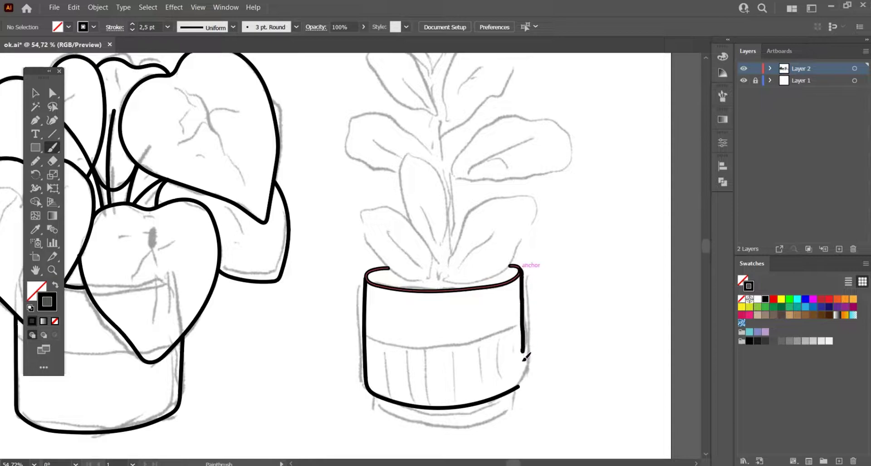
Draw the pot's footed base along its bottom, redoing one bad base stroke.
scroll(396, 349, "down", 2)
left_click_drag(397, 369, 478, 377)
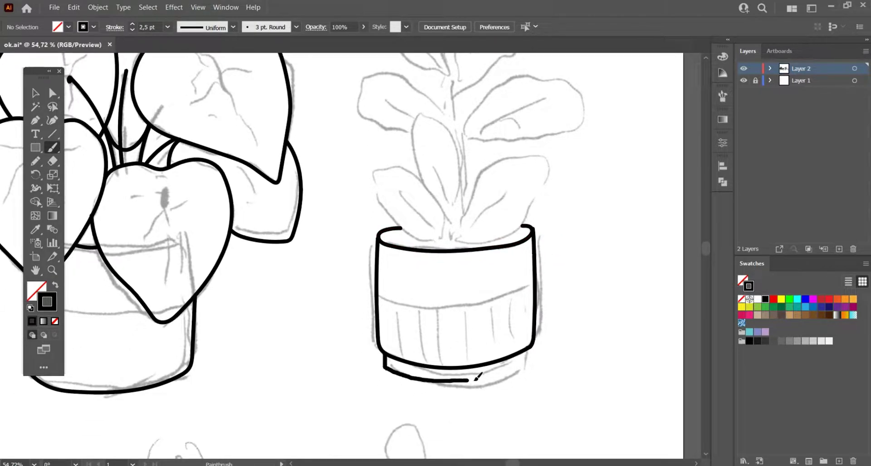
left_click_drag(522, 363, 526, 359)
scroll(499, 363, "up", 1)
key("ctrl+z")
mouse_move(385, 376)
left_mouse_down()
mouse_move(387, 385)
mouse_move(517, 391)
left_mouse_up()
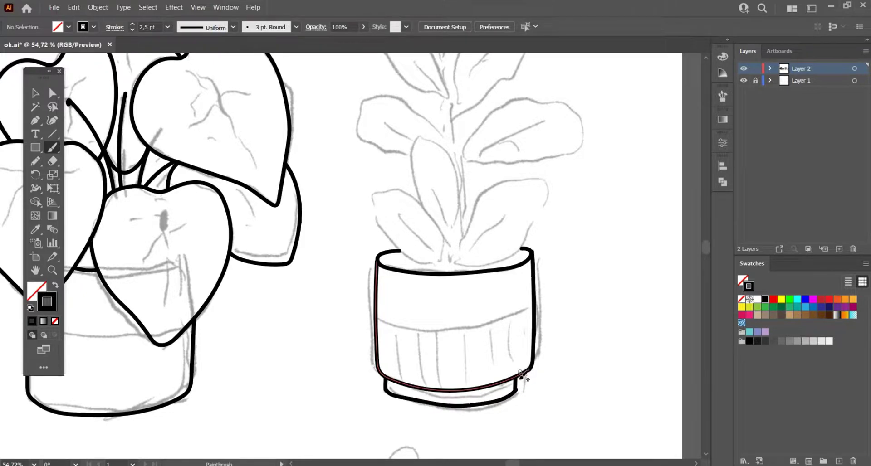
left_click_drag(490, 236, 497, 333)
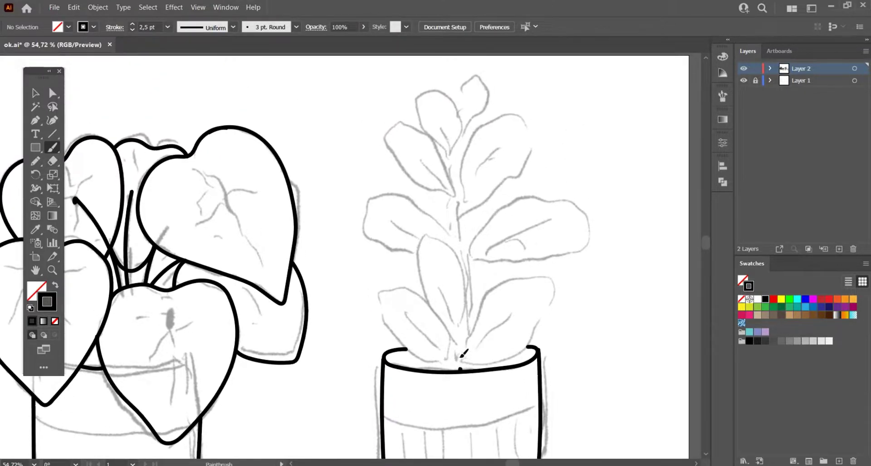
Trace the fourth plant's rounded paired leaves and stem, then zoom out to the bottom row.
mouse_move(460, 358)
left_mouse_down()
mouse_move(515, 355)
mouse_move(433, 335)
left_mouse_up()
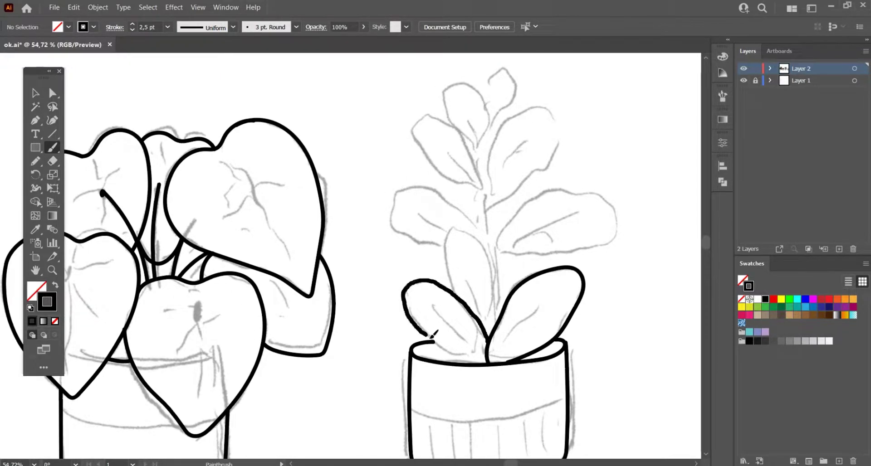
left_click_drag(477, 359, 480, 363)
mouse_move(498, 326)
left_mouse_down()
mouse_move(460, 294)
mouse_move(491, 193)
mouse_move(487, 223)
mouse_move(628, 249)
left_mouse_up()
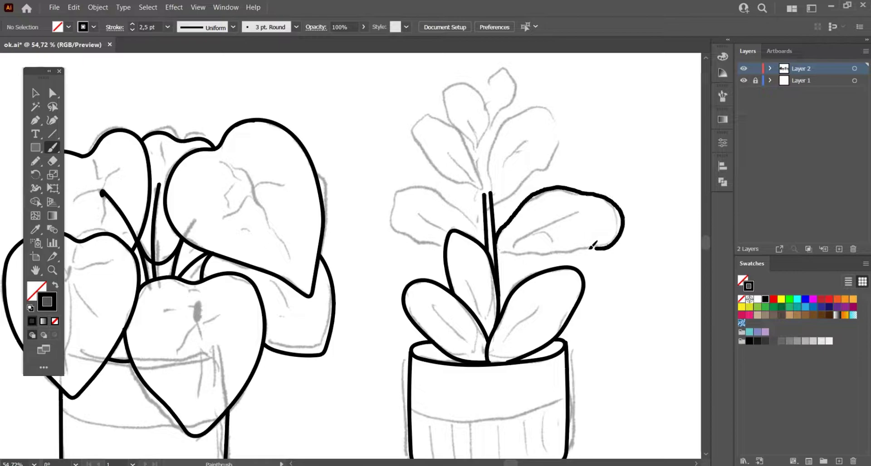
key("ctrl+z")
mouse_move(497, 242)
left_mouse_down()
mouse_move(603, 191)
mouse_move(497, 240)
mouse_move(449, 196)
mouse_move(484, 227)
mouse_move(495, 254)
left_mouse_up()
left_click_drag(490, 226, 495, 262)
mouse_move(490, 204)
left_mouse_down()
mouse_move(493, 230)
mouse_move(461, 221)
mouse_move(518, 158)
mouse_move(510, 158)
left_mouse_up()
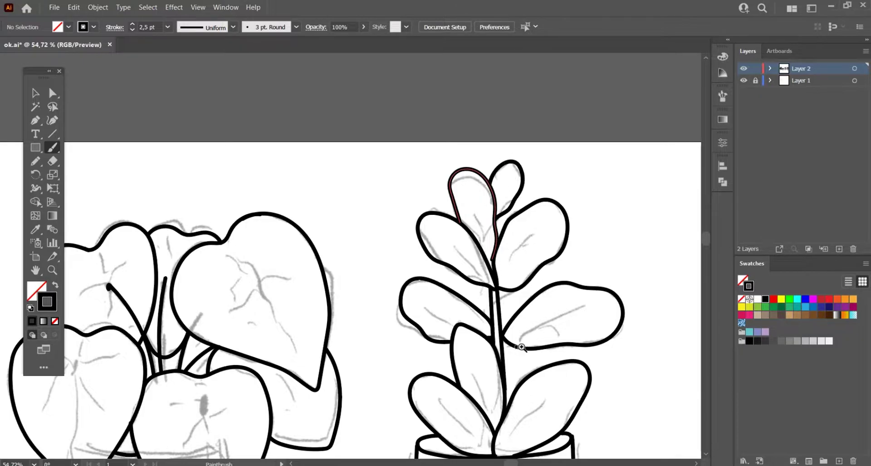
mouse_move(521, 348)
left_mouse_down()
mouse_move(467, 357)
mouse_move(445, 347)
left_mouse_up()
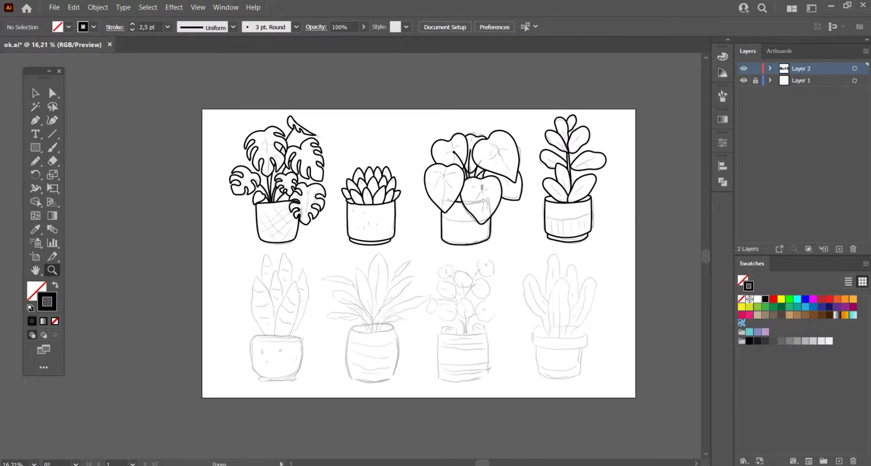
left_click_drag(268, 340, 277, 332)
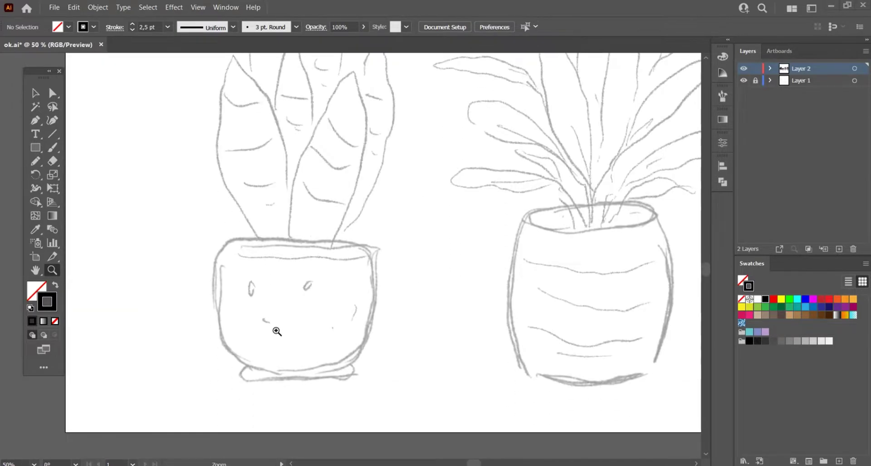
Brush the lower-left pot's outline and small footed base, plus its first tall leaf.
key("b")
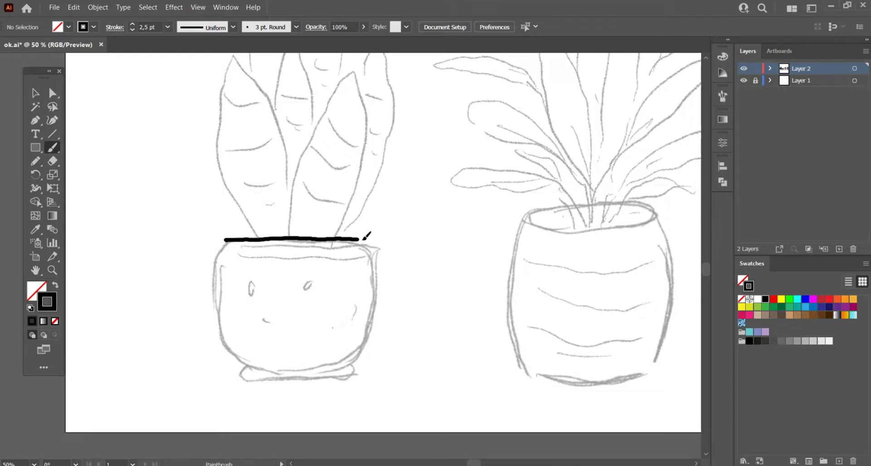
mouse_move(364, 239)
left_mouse_down()
mouse_move(375, 292)
mouse_move(361, 356)
left_mouse_up()
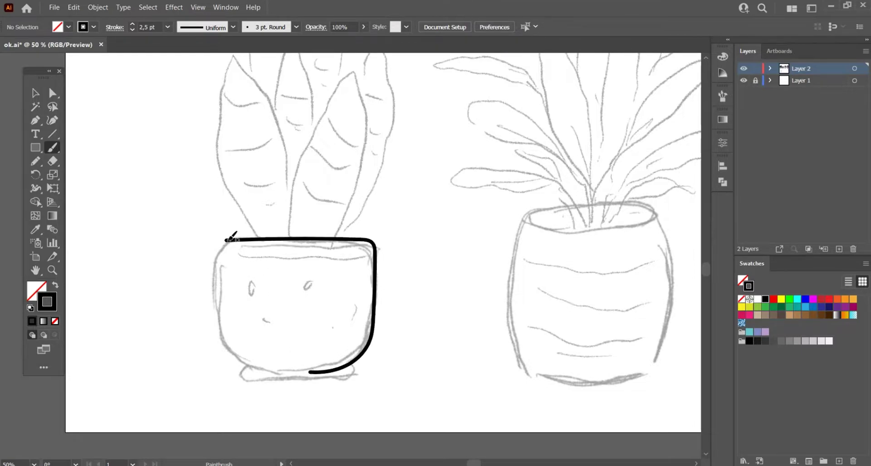
mouse_move(227, 239)
left_mouse_down()
mouse_move(217, 276)
mouse_move(233, 350)
mouse_move(294, 368)
left_mouse_up()
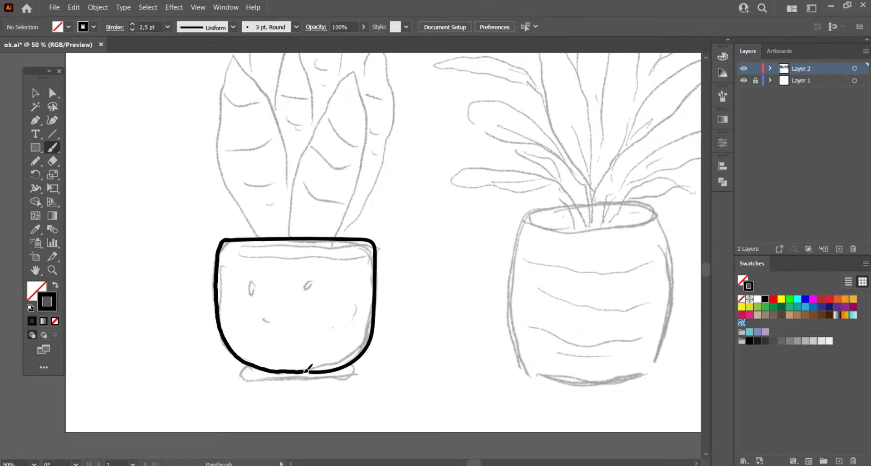
left_click_drag(242, 361, 272, 377)
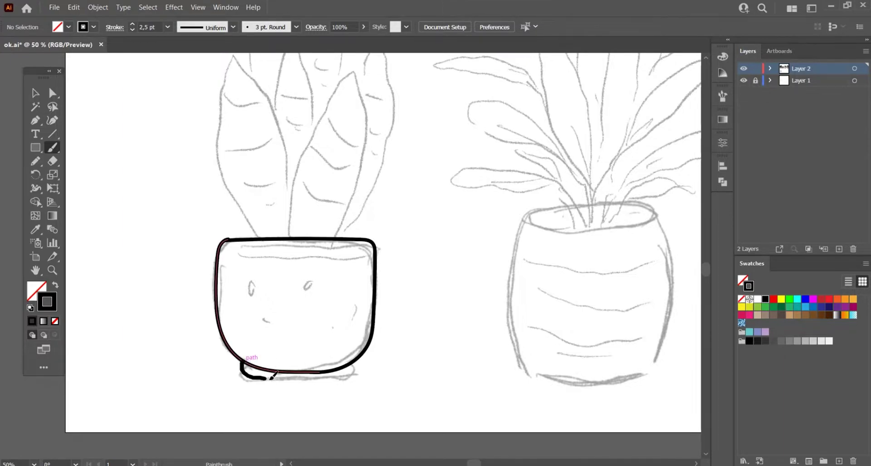
left_click_drag(350, 368, 356, 363)
scroll(295, 317, "up", 2)
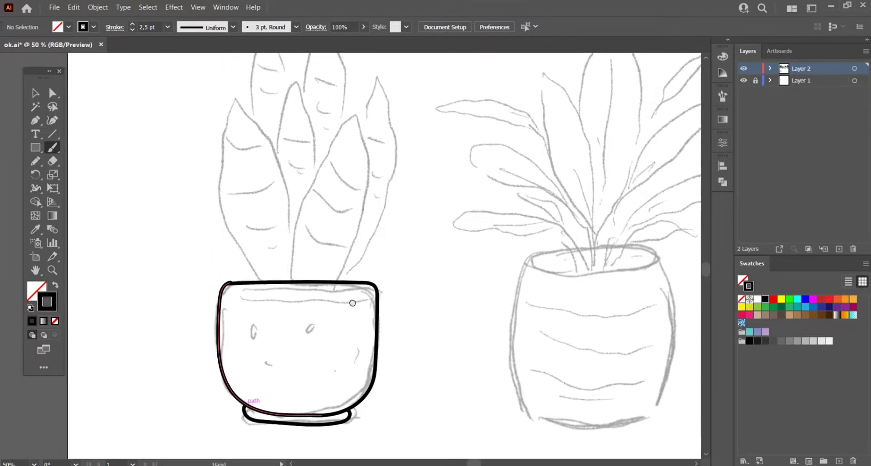
scroll(289, 327, "up", 3)
left_click_drag(292, 346, 347, 325)
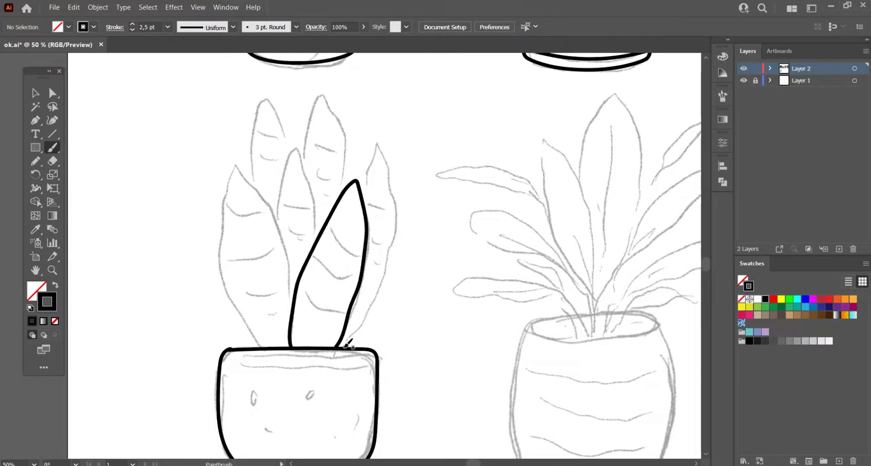
Add the left, front, center-back and back-left pointed leaves to the lower-left plant.
mouse_move(341, 348)
left_mouse_down()
mouse_move(367, 180)
mouse_move(363, 193)
left_mouse_up()
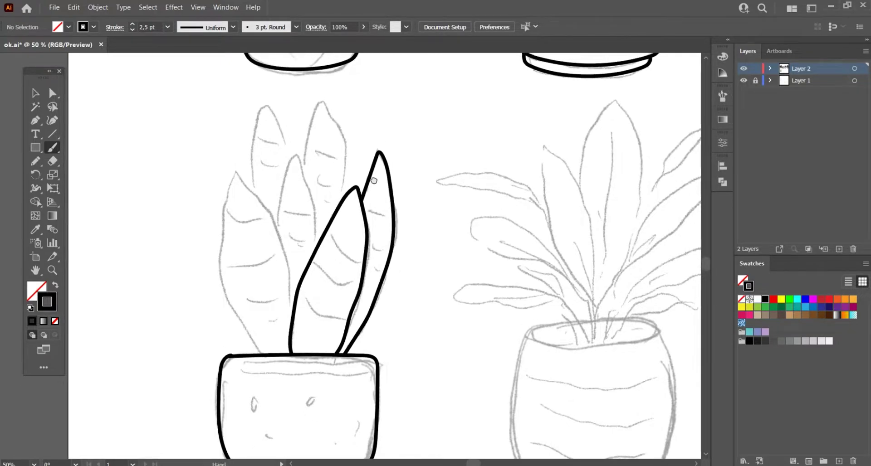
scroll(313, 329, "up", 2)
left_click_drag(311, 300, 281, 378)
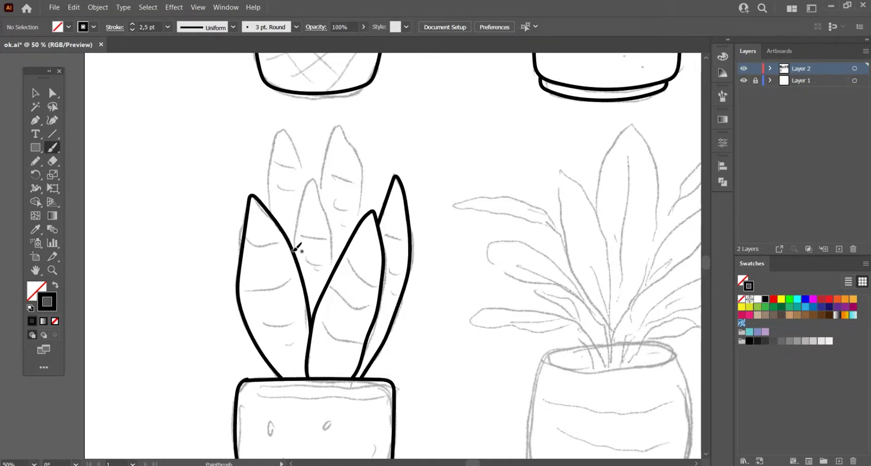
left_click_drag(295, 249, 336, 271)
scroll(324, 194, "up", 1)
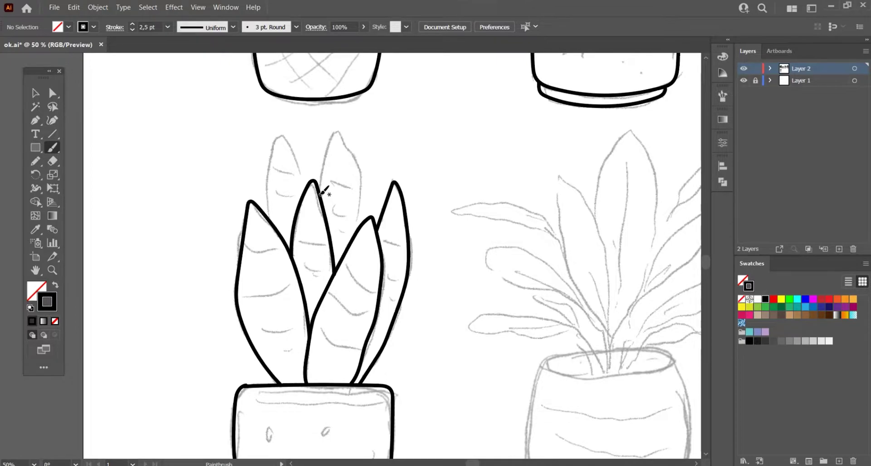
left_click_drag(321, 194, 334, 140)
key("ctrl+z")
left_click_drag(321, 186, 364, 221)
left_click_drag(268, 218, 313, 183)
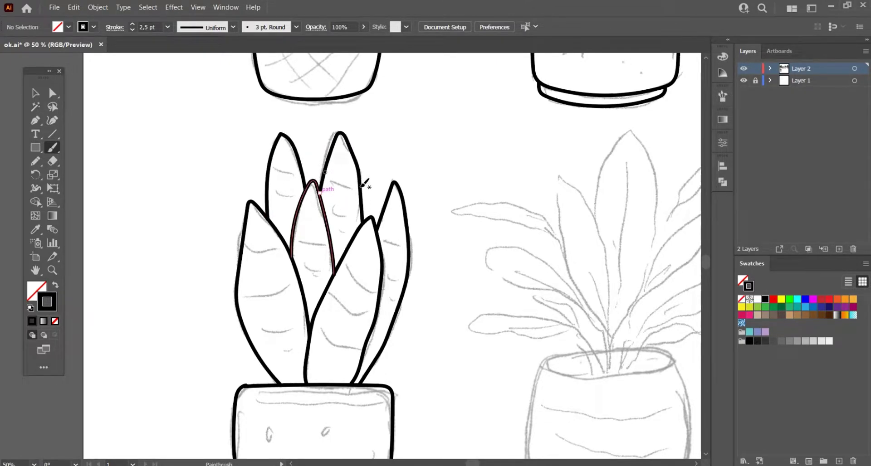
scroll(363, 184, "down", 2)
scroll(409, 236, "right", 5)
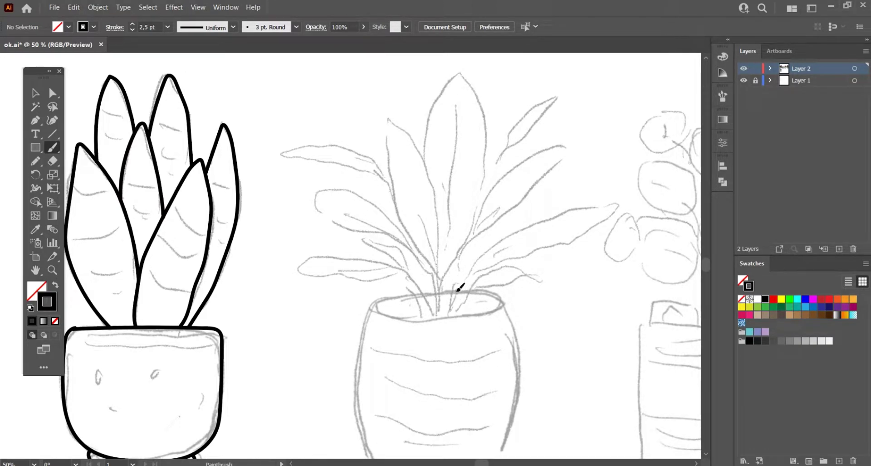
Ink the second bottom-row pot's oval rim, redrawn once, plus both sides and rounded bottom.
left_click_drag(377, 303, 440, 318)
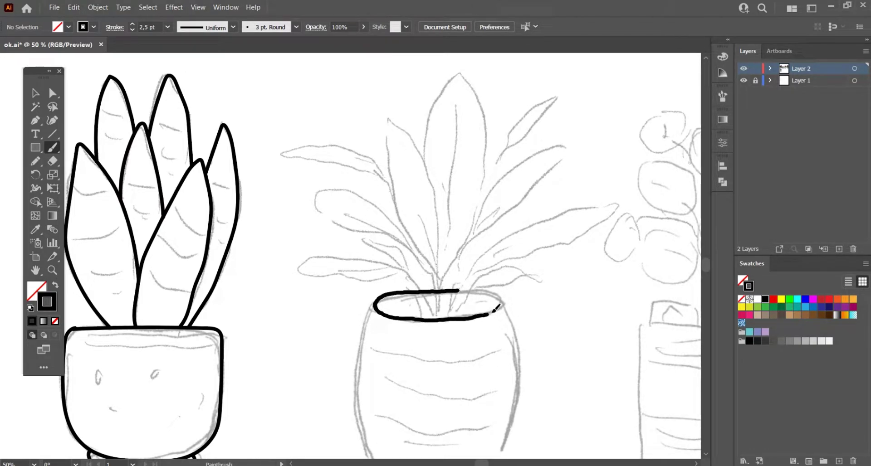
scroll(454, 272, "down", 2)
key("ctrl+z")
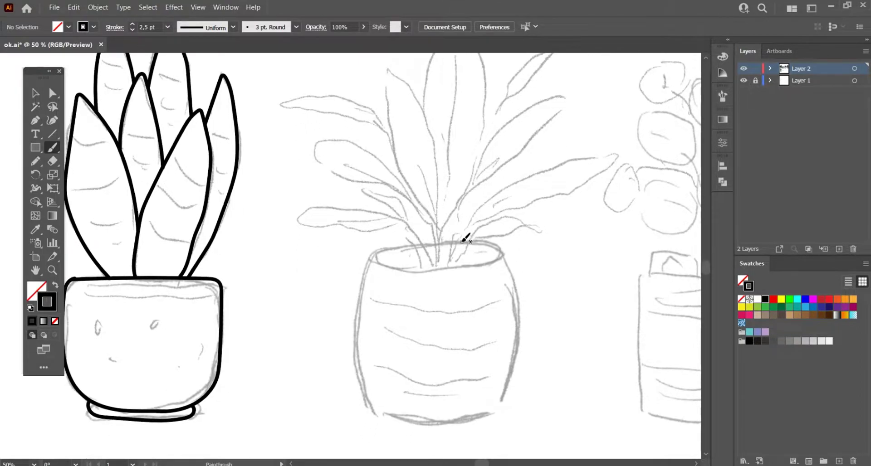
left_click_drag(383, 259, 449, 268)
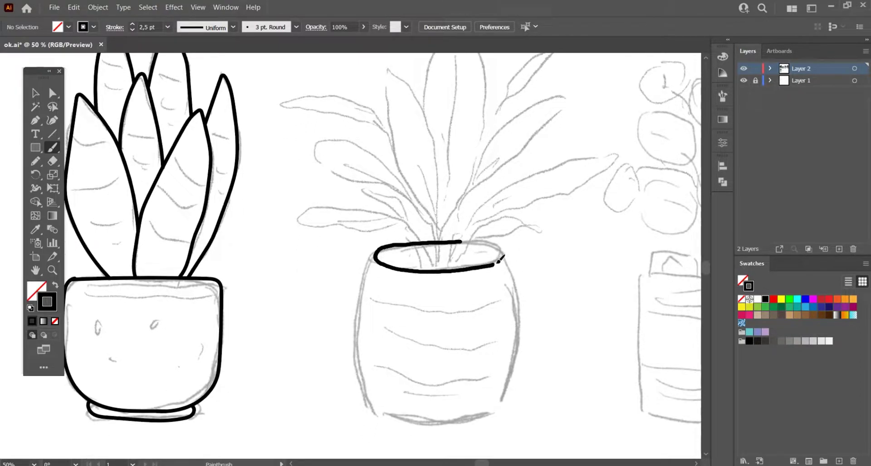
scroll(470, 258, "down", 2)
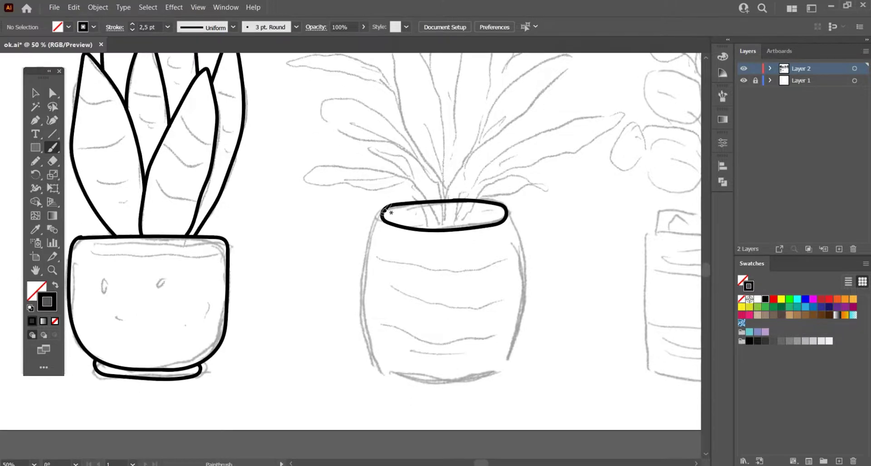
mouse_move(383, 208)
left_mouse_down()
mouse_move(373, 333)
mouse_move(387, 376)
left_mouse_up()
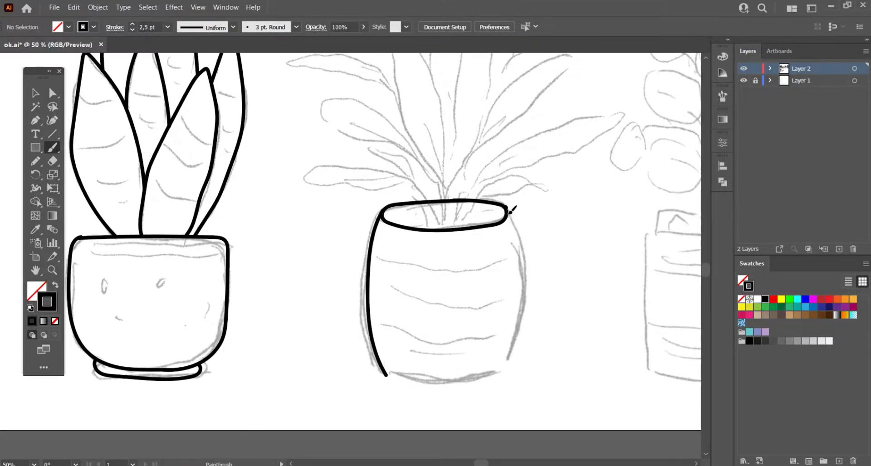
left_click_drag(509, 208, 497, 376)
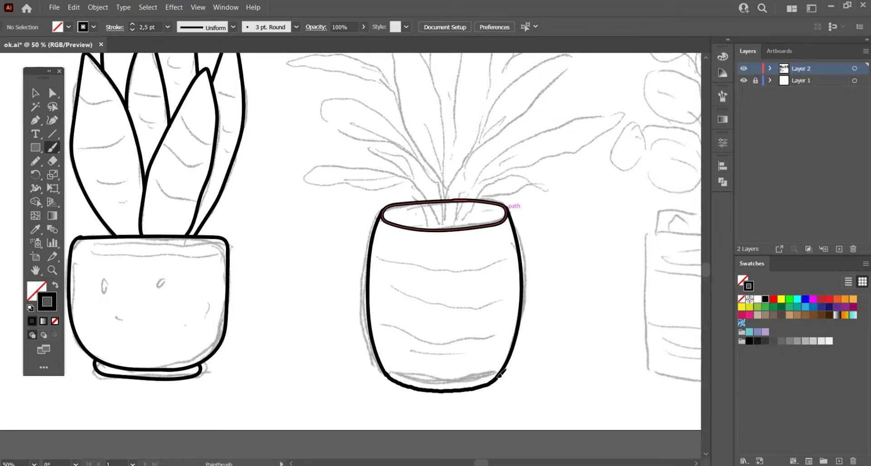
scroll(503, 368, "up", 2)
scroll(471, 299, "up", 2)
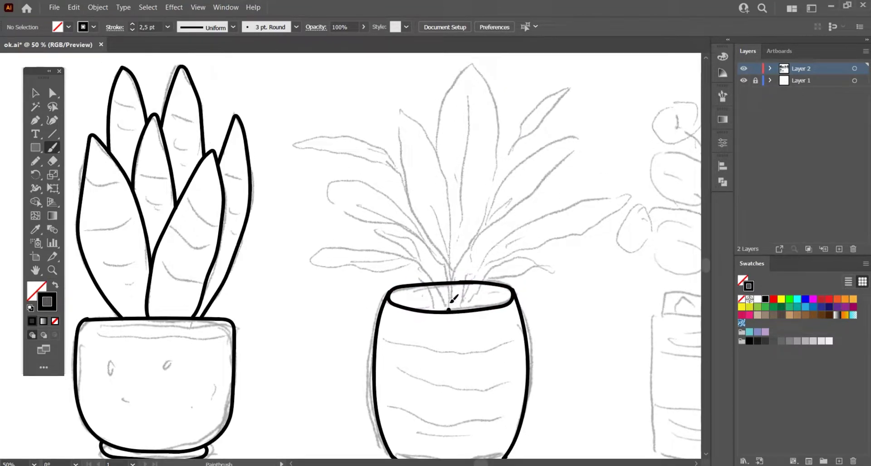
Brush the middle plant's curved stems, a tall leaf and a small lower leaf from the rim.
mouse_move(452, 236)
left_mouse_down()
mouse_move(442, 140)
mouse_move(399, 110)
mouse_move(417, 214)
mouse_move(451, 263)
left_mouse_up()
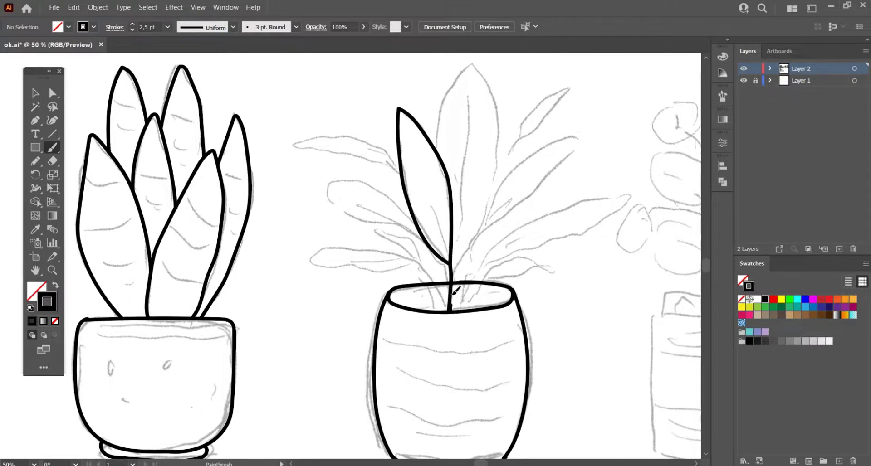
mouse_move(454, 293)
left_mouse_down()
mouse_move(494, 217)
mouse_move(578, 138)
mouse_move(522, 163)
mouse_move(477, 236)
left_mouse_up()
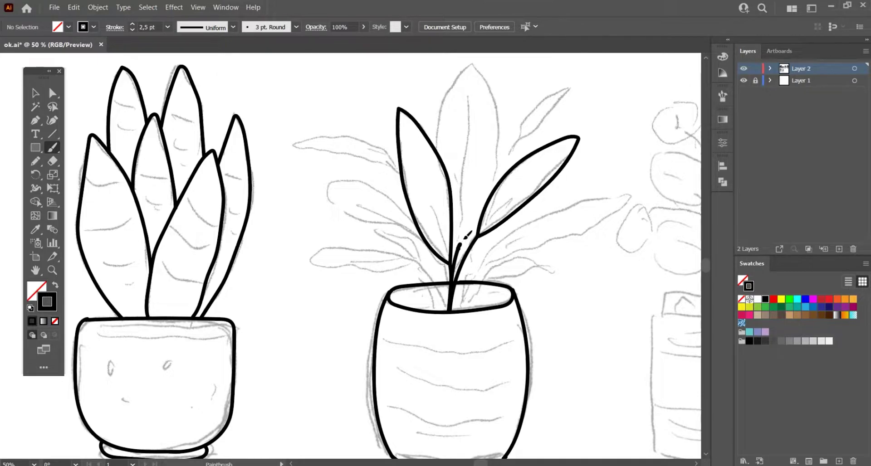
mouse_move(492, 192)
left_mouse_down()
mouse_move(499, 97)
mouse_move(452, 93)
mouse_move(438, 154)
left_mouse_up()
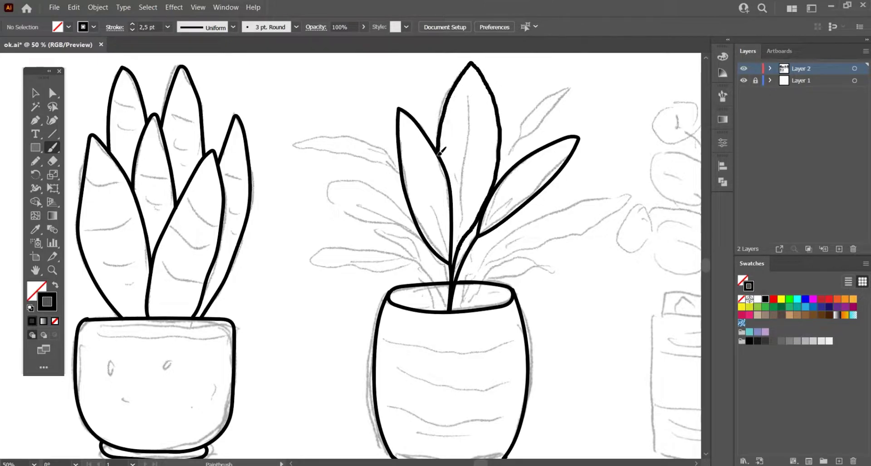
left_click_drag(460, 228, 429, 214)
mouse_move(424, 295)
left_mouse_down()
mouse_move(446, 256)
mouse_move(556, 215)
mouse_move(570, 187)
mouse_move(458, 238)
mouse_move(444, 290)
left_mouse_up()
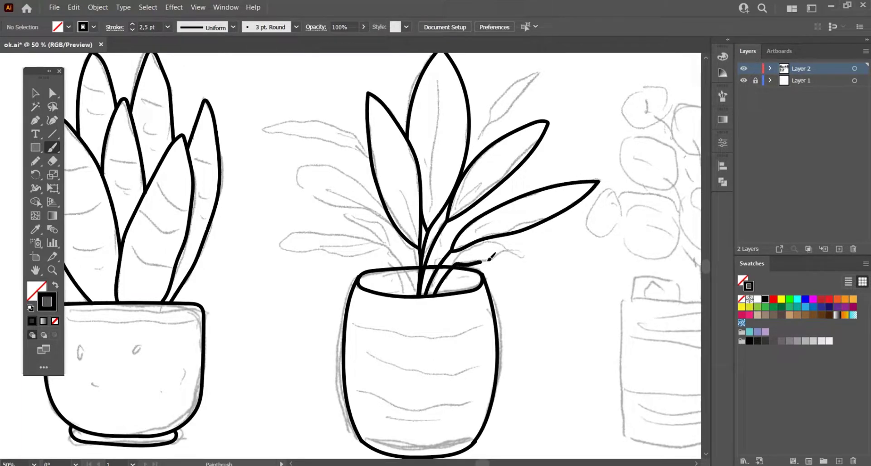
left_click_drag(491, 243, 476, 246)
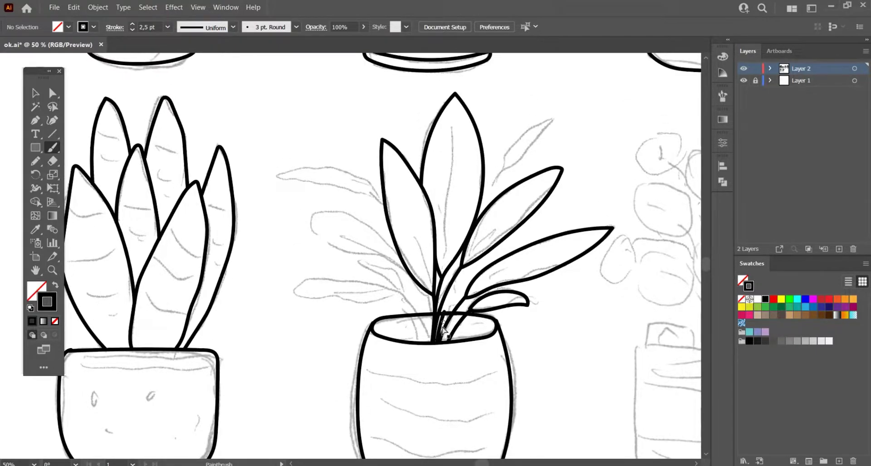
left_click_drag(443, 330, 452, 301)
left_click_drag(466, 257, 462, 255)
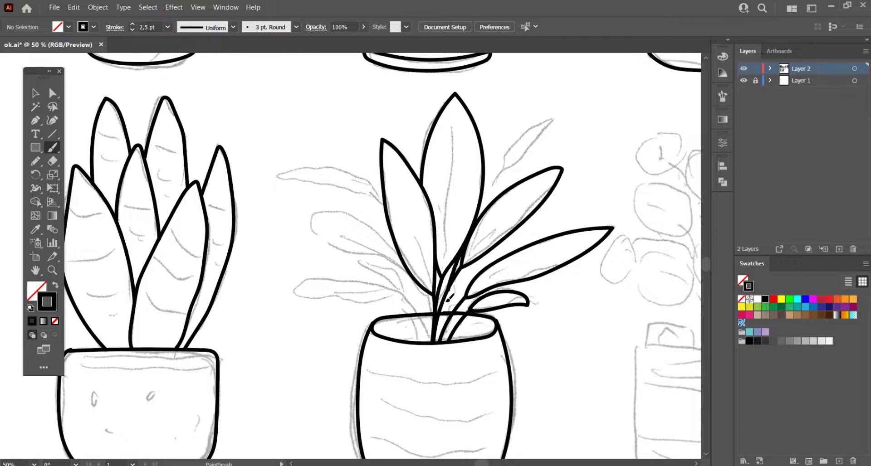
left_click_drag(438, 339, 461, 262)
left_click_drag(484, 208, 502, 171)
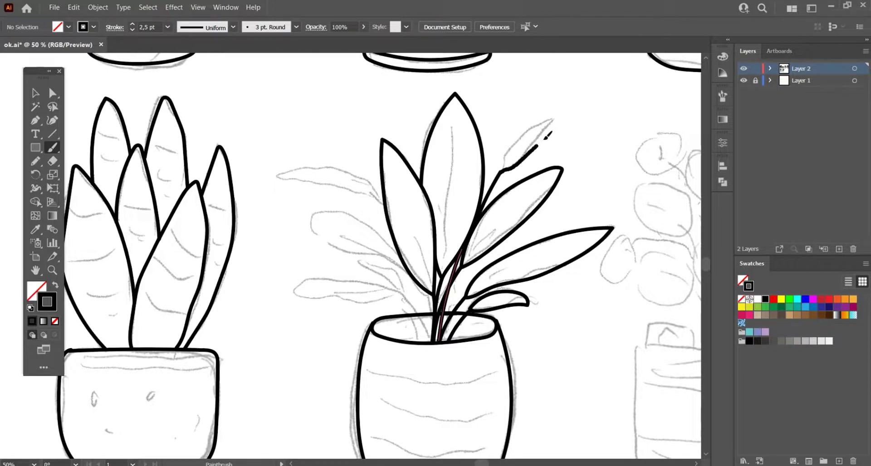
Add more slender stems and the left-side pointed leaves, undoing one stray outline.
left_click_drag(486, 219, 534, 227)
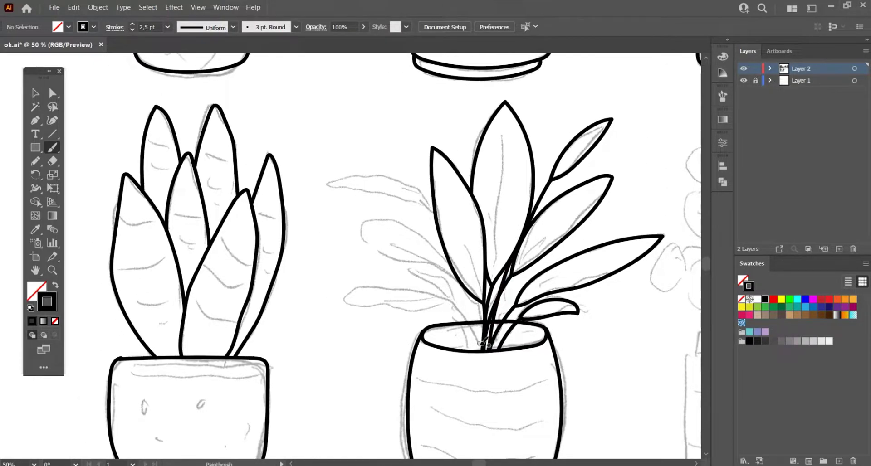
left_click_drag(483, 344, 444, 299)
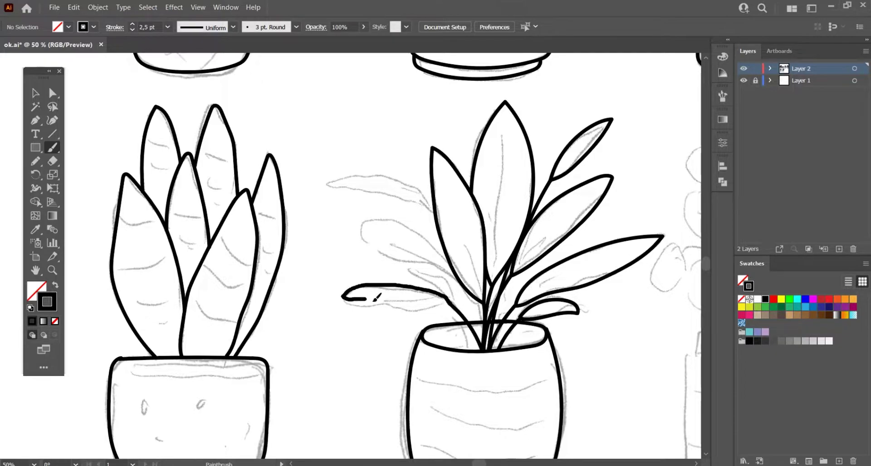
key("ctrl+z")
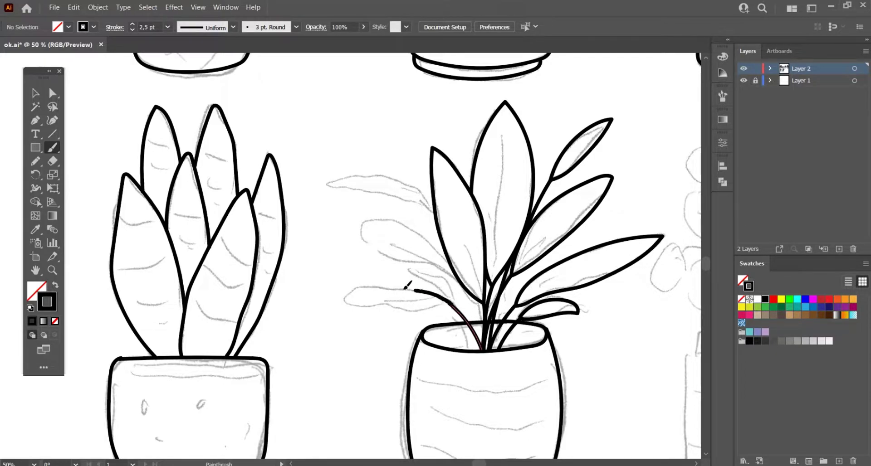
left_click_drag(407, 287, 453, 291)
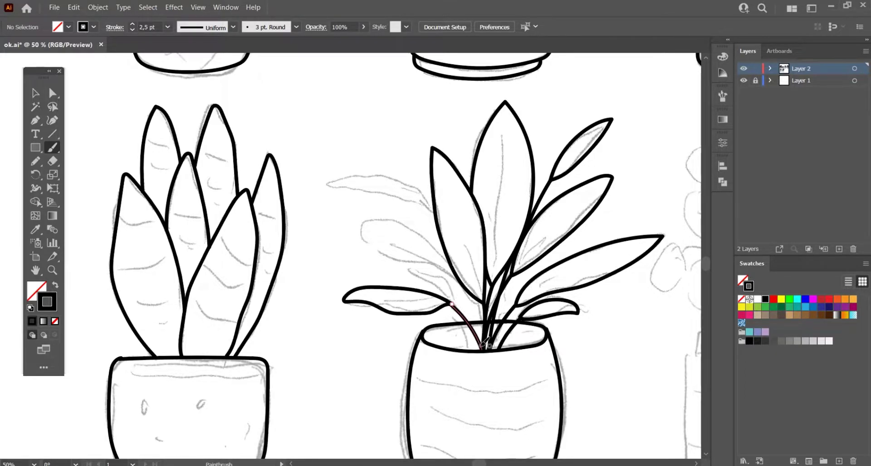
left_click_drag(488, 346, 454, 293)
mouse_move(472, 341)
left_mouse_down()
mouse_move(443, 282)
mouse_move(474, 308)
left_mouse_up()
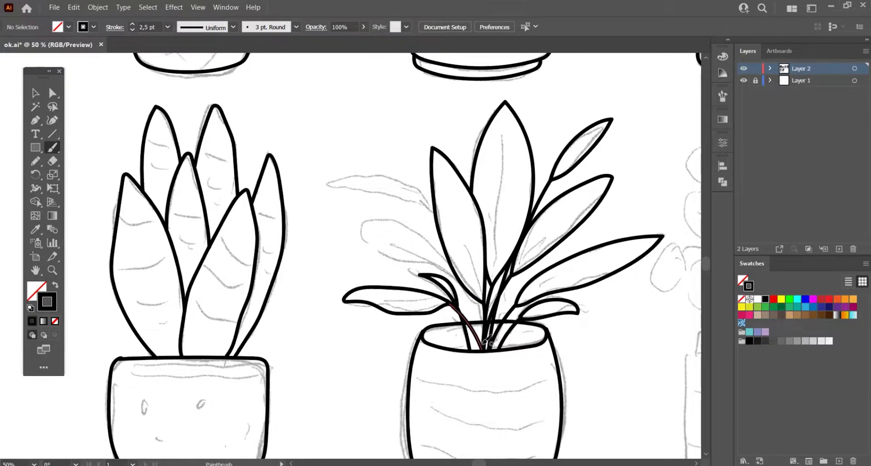
mouse_move(487, 342)
left_mouse_down()
mouse_move(439, 255)
mouse_move(451, 256)
left_mouse_up()
left_click_drag(415, 229, 462, 281)
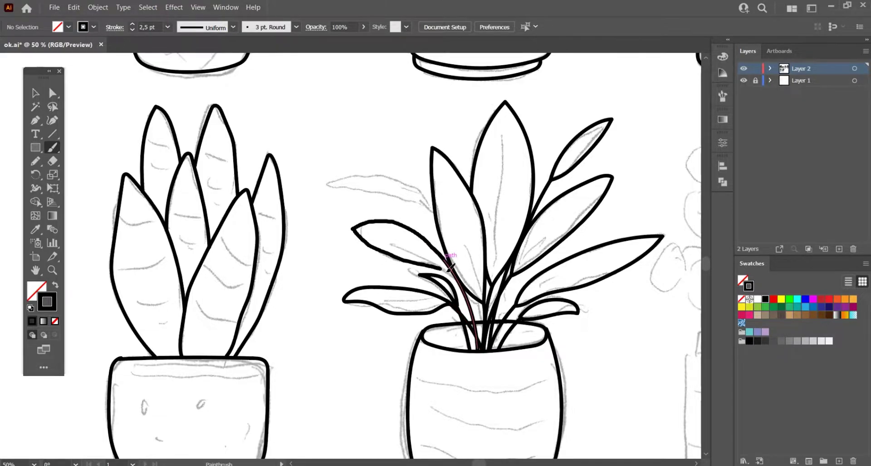
scroll(445, 231, "up", 2)
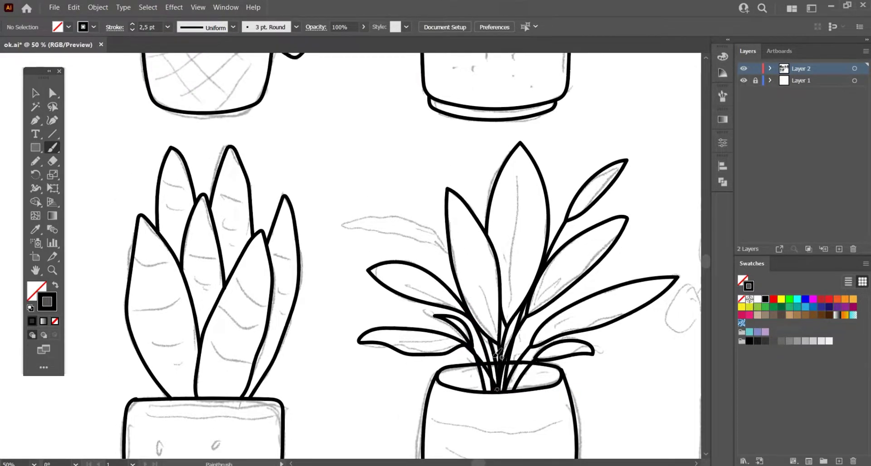
left_click_drag(432, 227, 458, 259)
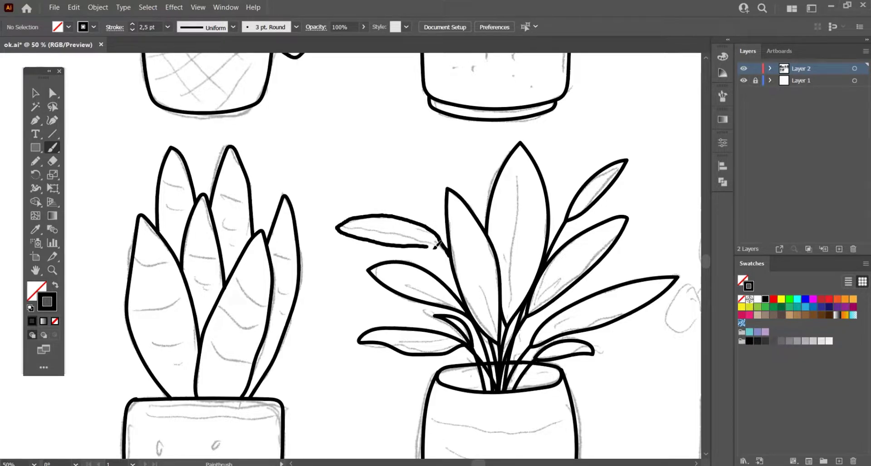
mouse_move(595, 336)
left_mouse_down()
mouse_move(467, 379)
mouse_move(398, 275)
left_mouse_up()
key("z")
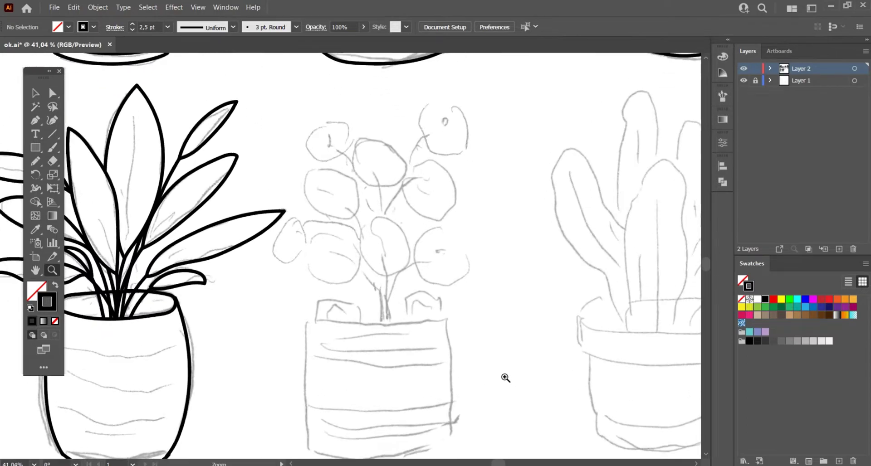
Ink the third bottom-row plant's square pot edges and the two small tabs on its rim.
key("b")
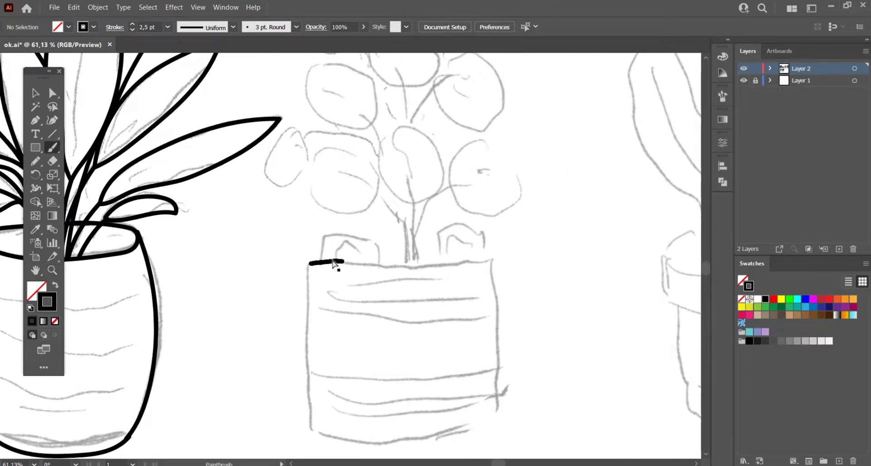
mouse_move(332, 262)
left_mouse_down()
mouse_move(447, 263)
mouse_move(495, 321)
mouse_move(492, 414)
left_mouse_up()
key("ctrl+z")
mouse_move(339, 261)
left_mouse_down()
mouse_move(495, 409)
mouse_move(492, 421)
left_mouse_up()
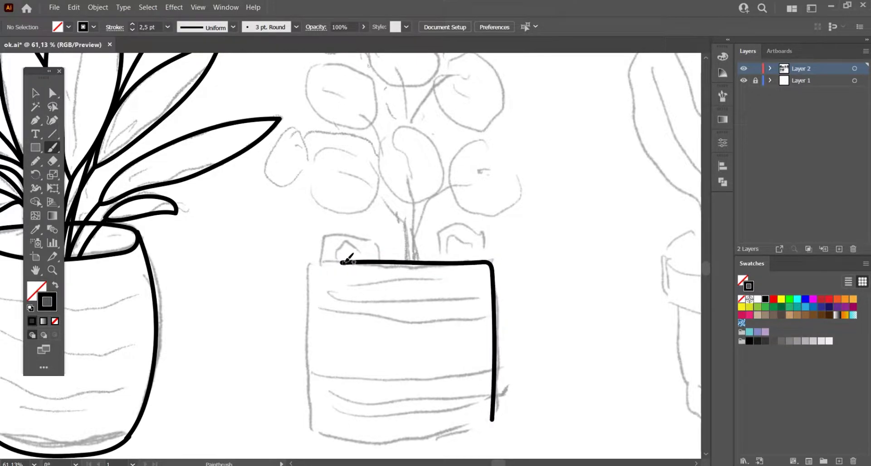
mouse_move(309, 310)
left_mouse_down()
mouse_move(313, 411)
mouse_move(353, 447)
mouse_move(436, 443)
left_mouse_up()
left_click_drag(494, 412, 497, 399)
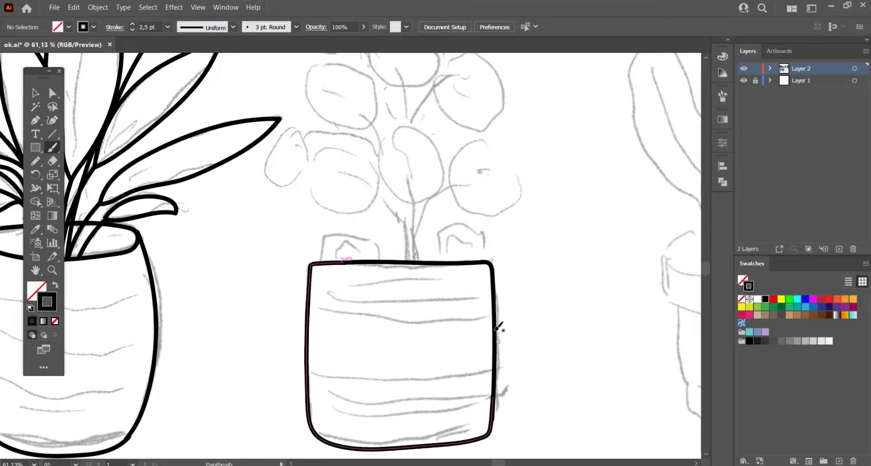
scroll(499, 331, "up", 3)
left_click_drag(333, 274, 379, 287)
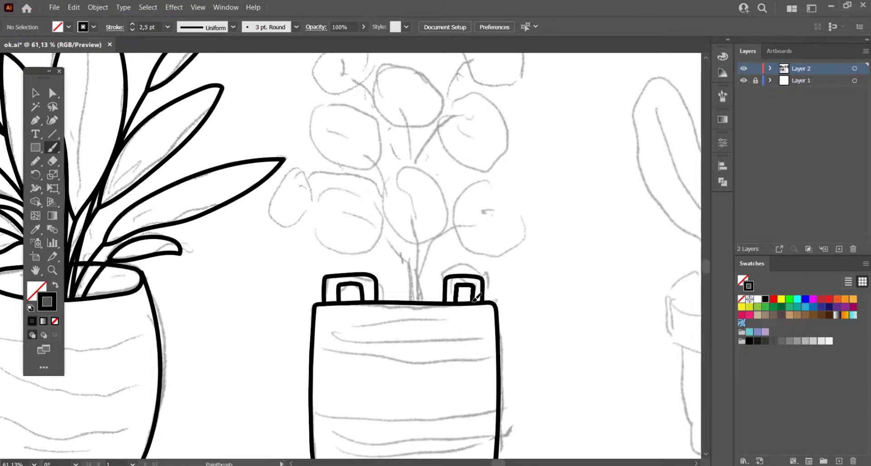
scroll(476, 298, "up", 5)
scroll(481, 254, "up", 1)
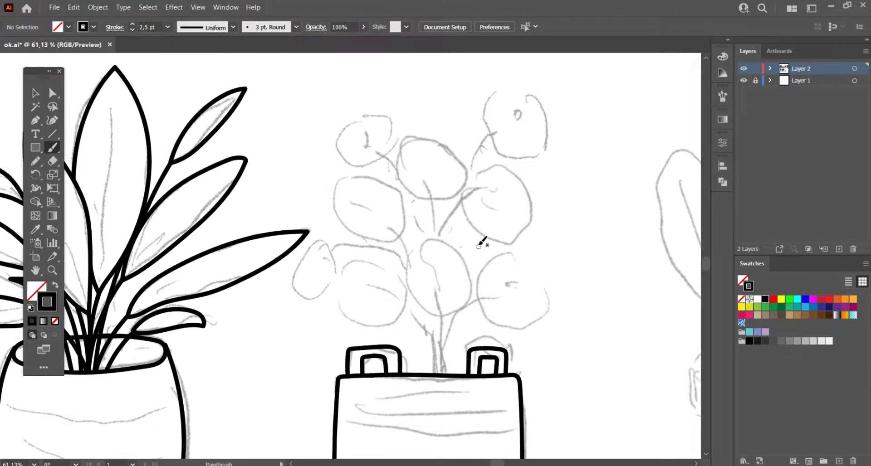
Redraw the pilea's central stem up from the pot with a round leaf at its tip.
left_click_drag(438, 360, 434, 320)
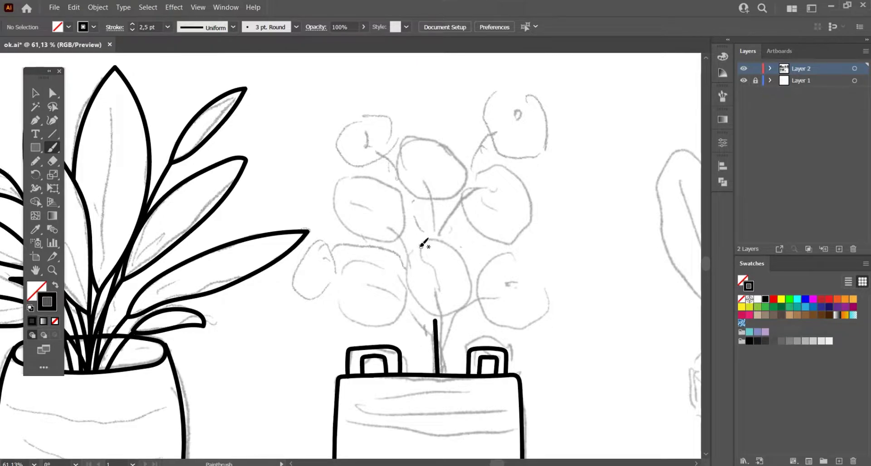
left_click_drag(423, 244, 427, 249)
key("ctrl+z")
key("ctrl+z")
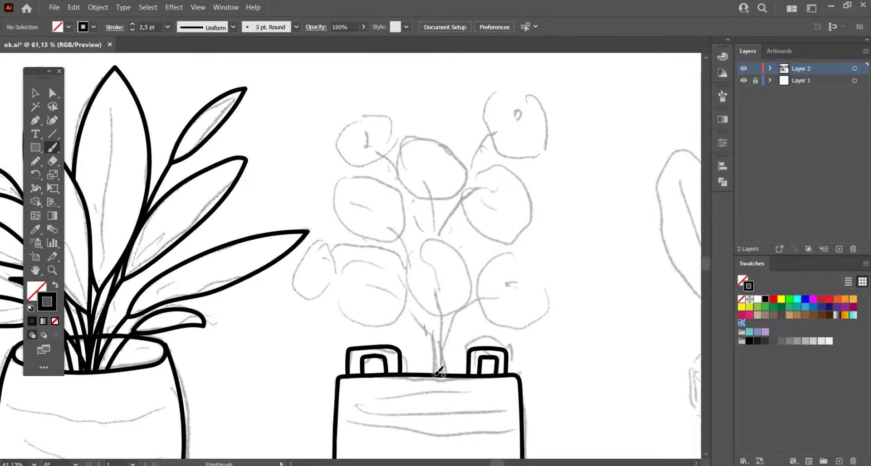
left_click_drag(439, 374, 434, 318)
mouse_move(426, 241)
left_mouse_down()
mouse_move(464, 310)
mouse_move(427, 240)
left_mouse_up()
mouse_move(408, 308)
left_mouse_down()
mouse_move(433, 363)
mouse_move(478, 299)
left_mouse_up()
key("ctrl+z")
Add a curved stem down to the pot rim and an oval leaf on the left stem.
mouse_move(506, 257)
left_mouse_down()
mouse_move(479, 285)
mouse_move(515, 246)
mouse_move(544, 252)
left_mouse_up()
scroll(524, 262, "left", 1)
key("ctrl+z")
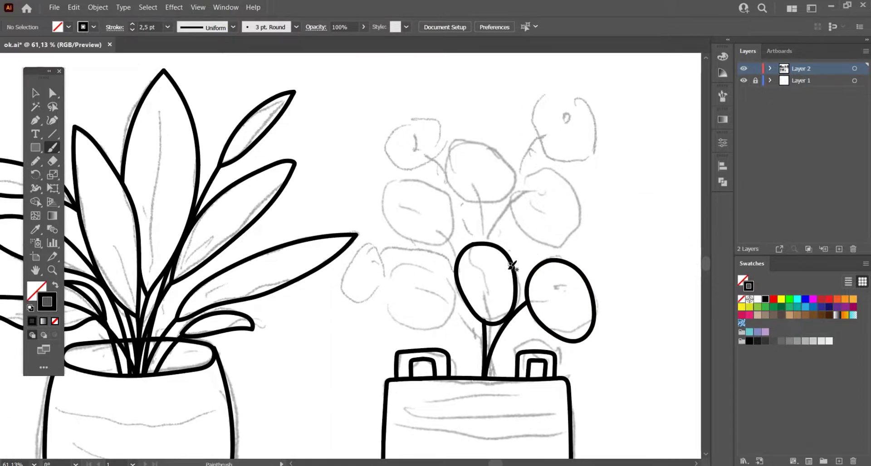
left_click_drag(456, 309, 477, 376)
mouse_move(446, 330)
left_mouse_down()
mouse_move(420, 269)
mouse_move(419, 337)
left_mouse_up()
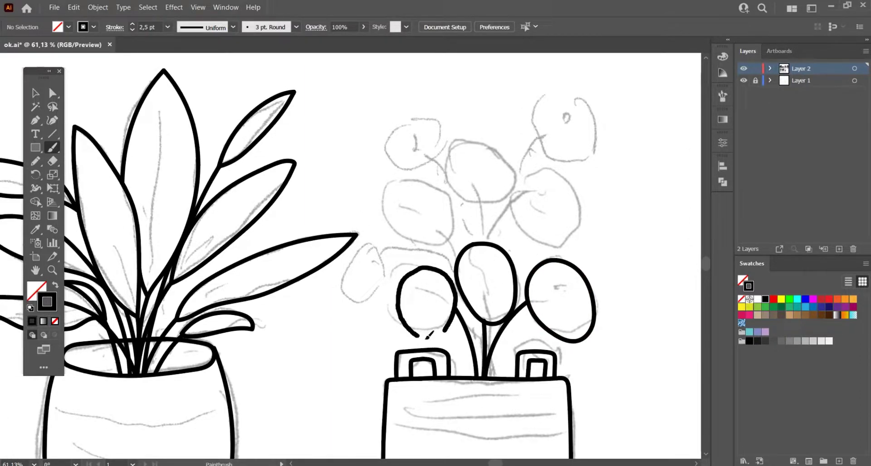
left_click_drag(474, 319, 477, 340)
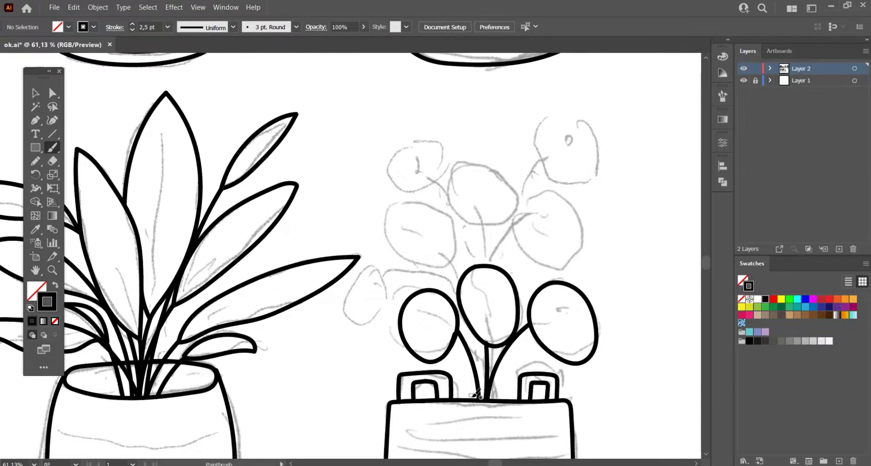
Draw a stem from the pot rim to the middle leaf and a new round leaf outline.
left_click_drag(484, 385, 472, 332)
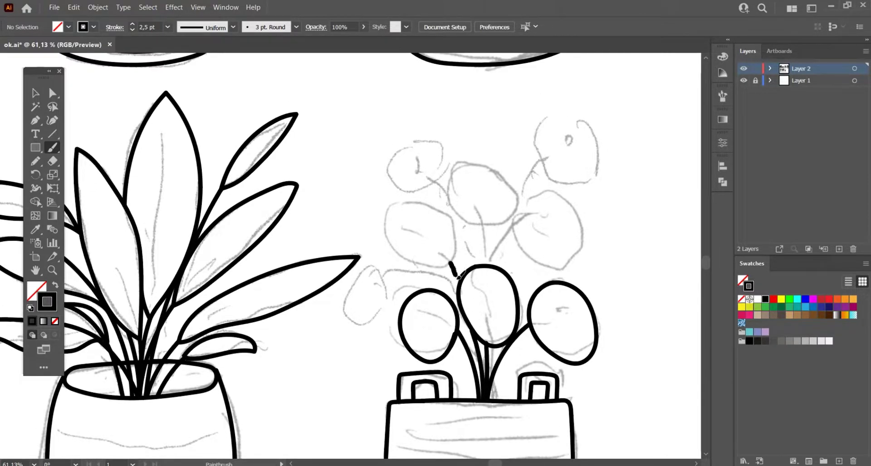
left_click_drag(422, 202, 456, 261)
key("ctrl+z")
mouse_move(421, 204)
left_mouse_down()
mouse_move(455, 255)
mouse_move(433, 203)
left_mouse_up()
key("ctrl+z")
key("ctrl+z")
left_click_drag(396, 240, 409, 221)
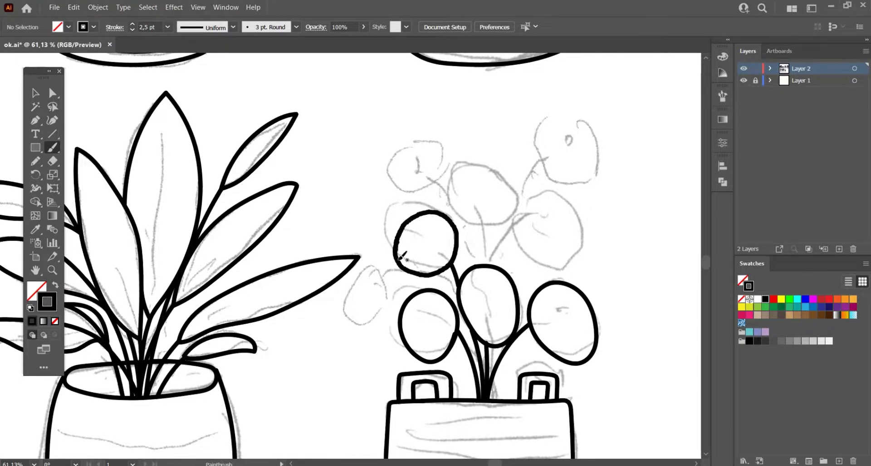
left_click_drag(402, 257, 443, 285)
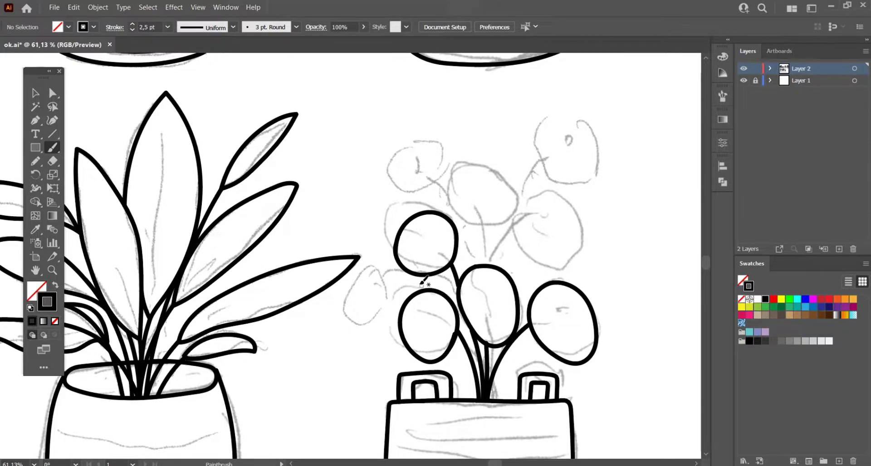
Connect the top leaf circle to the lower one and add stems from the lower-left circle toward the pot.
left_click_drag(378, 306, 391, 320)
key("ctrl+z")
key("ctrl+z")
left_click_drag(386, 272, 399, 315)
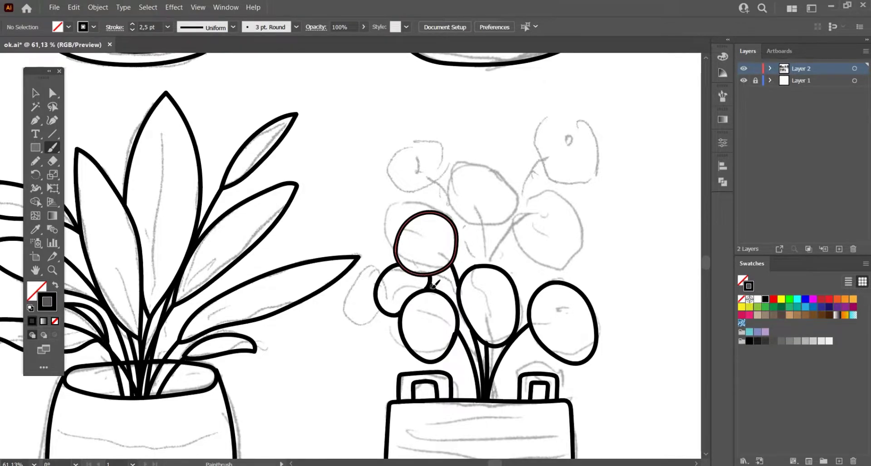
left_click_drag(434, 285, 399, 272)
left_click_drag(425, 308, 442, 337)
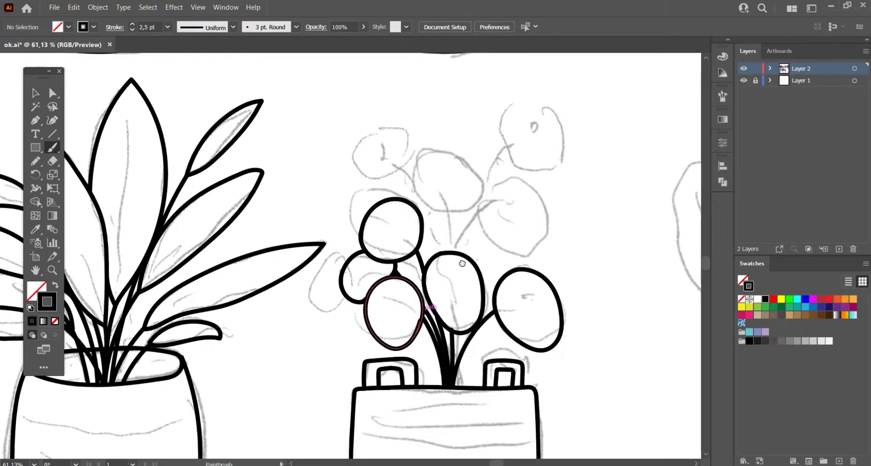
left_click_drag(461, 263, 439, 293)
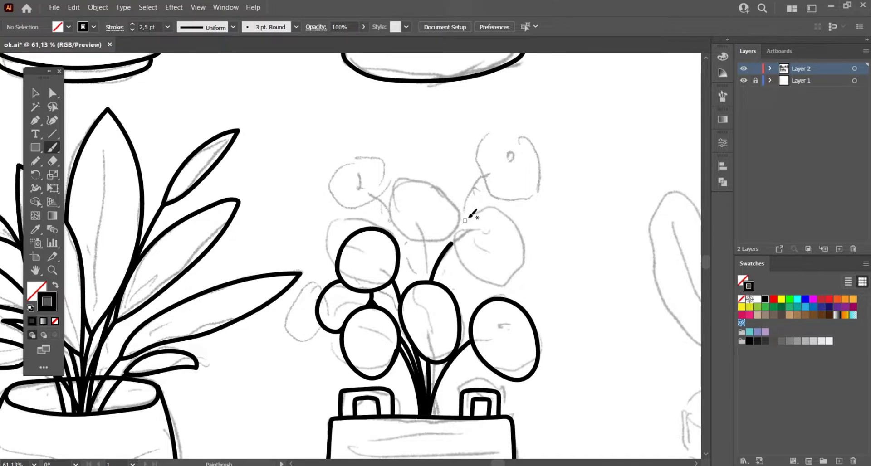
Ink a round leaf right of the stem tip plus a new stem and leaf arc.
mouse_move(469, 218)
left_mouse_down()
mouse_move(483, 206)
mouse_move(498, 244)
left_mouse_up()
key("ctrl+z")
left_click_drag(442, 316, 437, 276)
mouse_move(421, 222)
left_mouse_down()
mouse_move(414, 256)
mouse_move(420, 223)
left_mouse_up()
left_click_drag(423, 290, 434, 318)
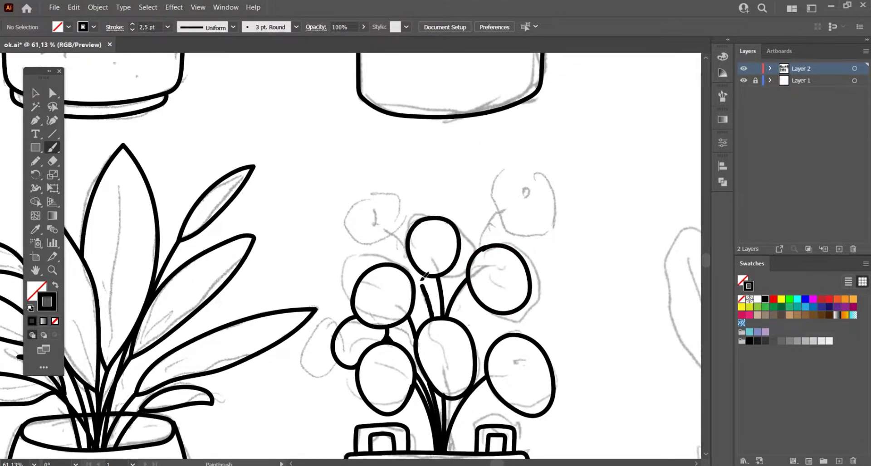
Draw the upper-left leaf circle and a stem leading to a closed top-right leaf circle.
left_click_drag(389, 231, 430, 320)
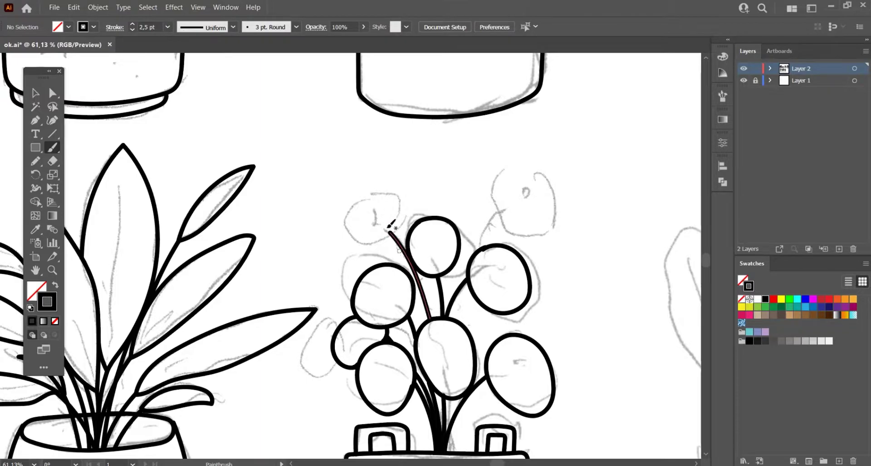
left_click_drag(369, 198, 345, 227)
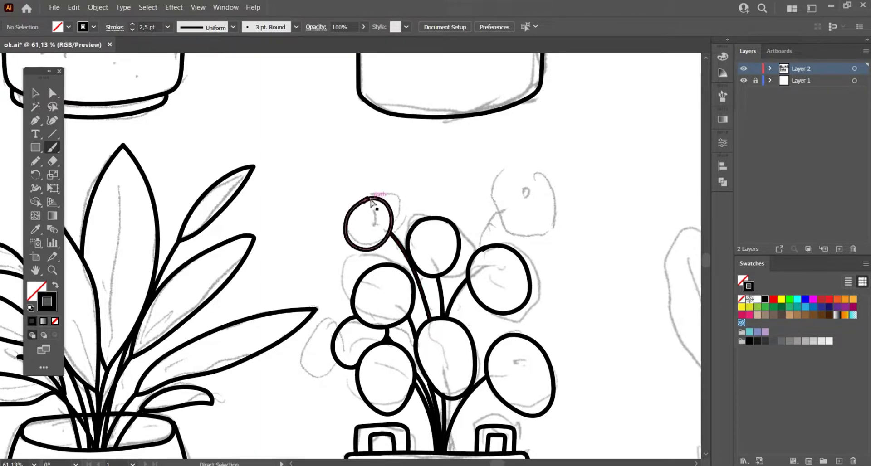
mouse_move(370, 196)
left_mouse_down()
mouse_move(362, 250)
mouse_move(391, 221)
left_mouse_up()
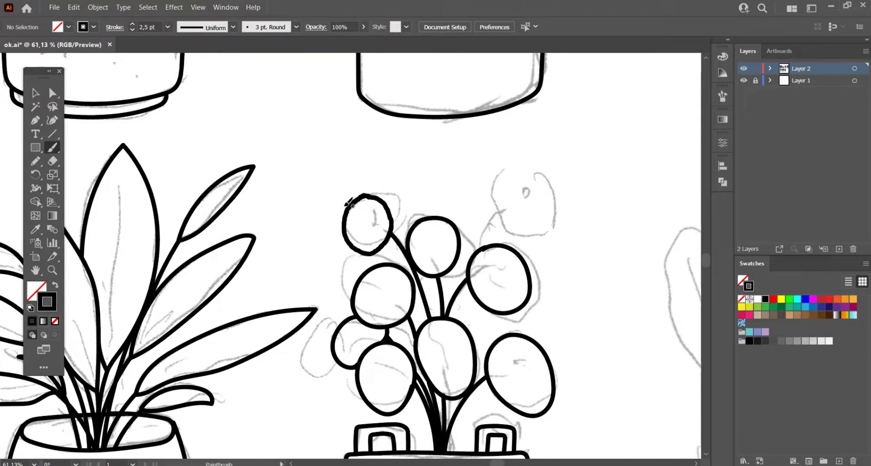
key("ctrl+z")
left_click_drag(368, 196, 366, 195)
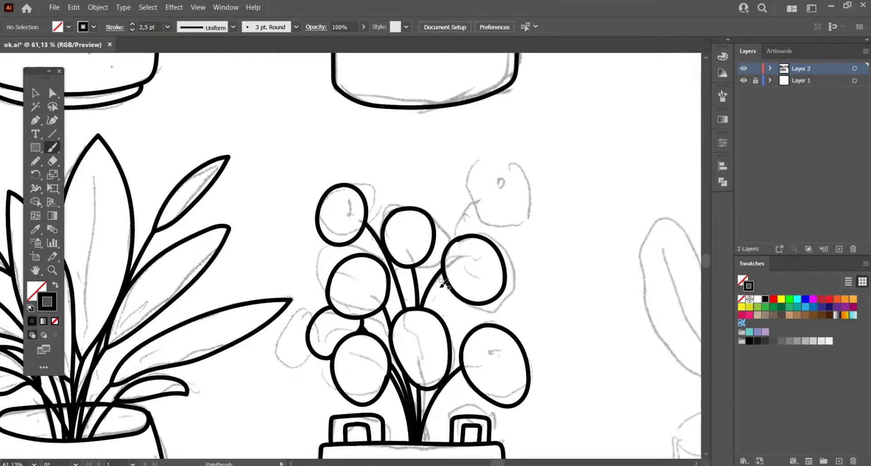
mouse_move(400, 287)
left_mouse_down()
mouse_move(474, 202)
mouse_move(460, 143)
left_mouse_up()
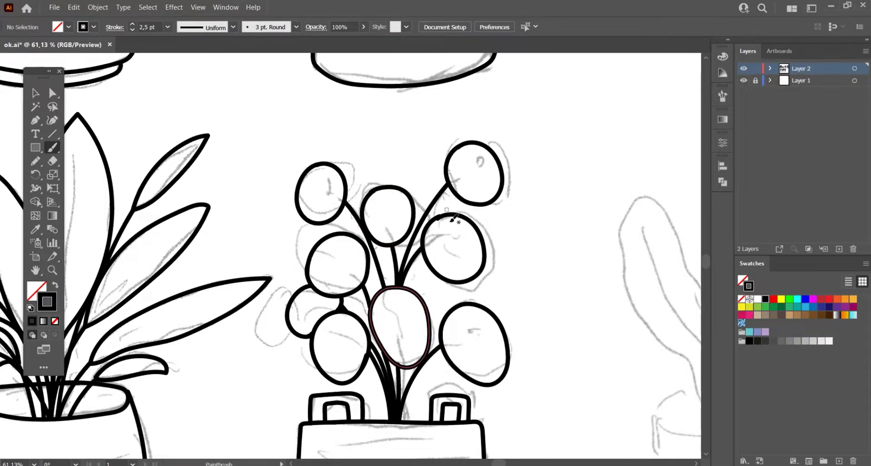
left_click_drag(589, 360, 403, 235)
Zoom in on the cactus sketch and outline its pot rim, band, sides and base.
key("z")
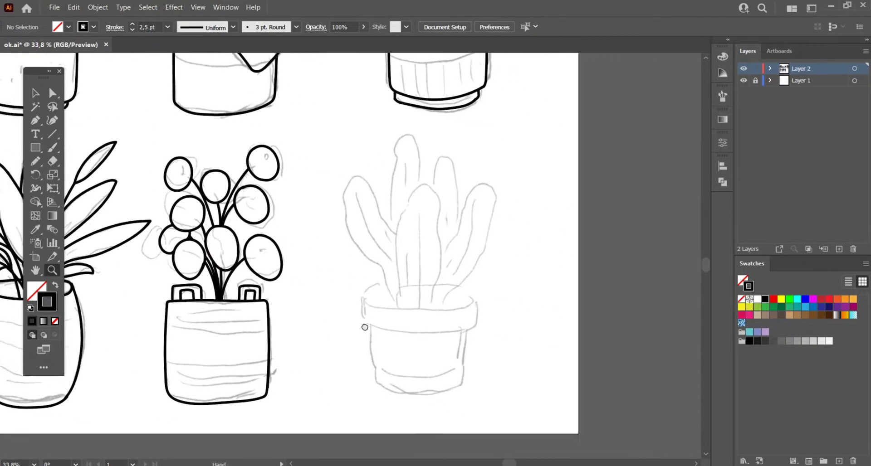
left_click_drag(386, 325, 436, 330)
key("b")
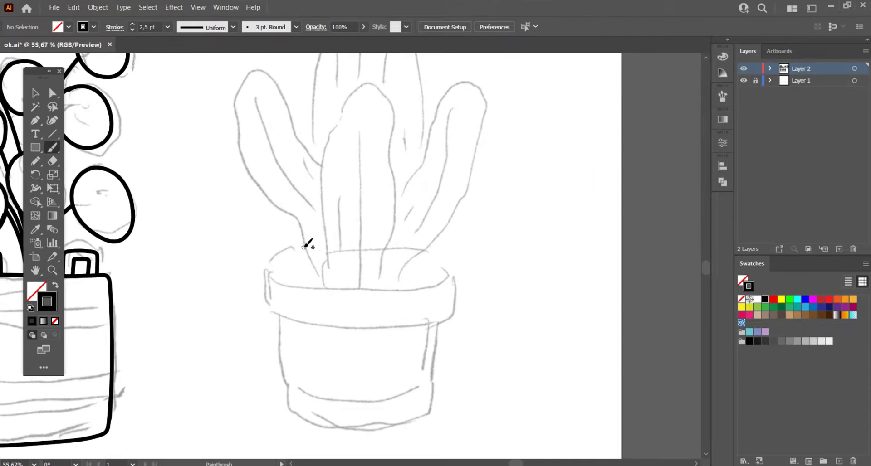
mouse_move(268, 264)
left_mouse_down()
mouse_move(341, 285)
mouse_move(432, 283)
left_mouse_up()
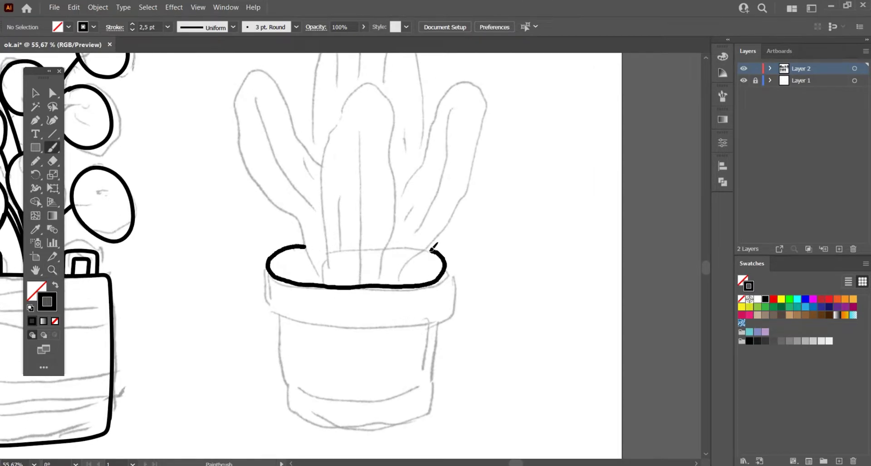
left_click_drag(433, 248, 429, 249)
mouse_move(275, 308)
left_mouse_down()
mouse_move(389, 323)
mouse_move(447, 303)
mouse_move(451, 258)
left_mouse_up()
scroll(294, 281, "down", 1)
mouse_move(294, 281)
left_mouse_down()
mouse_move(298, 325)
mouse_move(352, 367)
mouse_move(431, 361)
mouse_move(455, 309)
mouse_move(452, 291)
left_mouse_up()
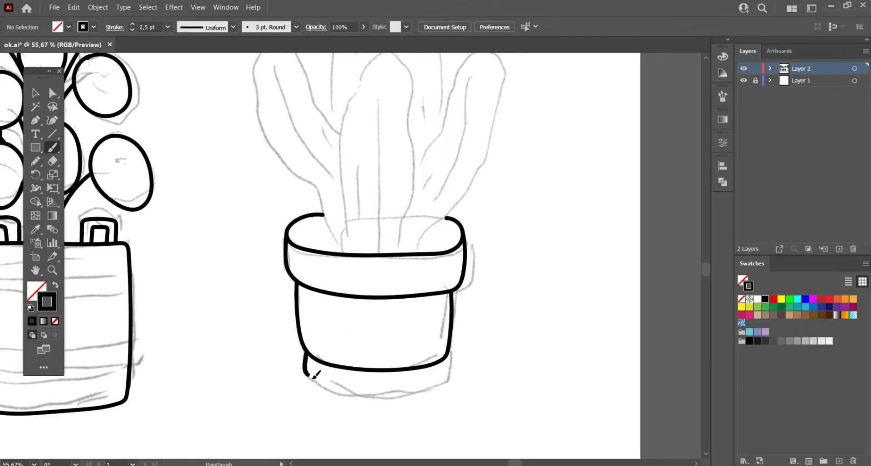
mouse_move(314, 376)
left_mouse_down()
mouse_move(349, 390)
mouse_move(329, 382)
mouse_move(418, 386)
left_mouse_up()
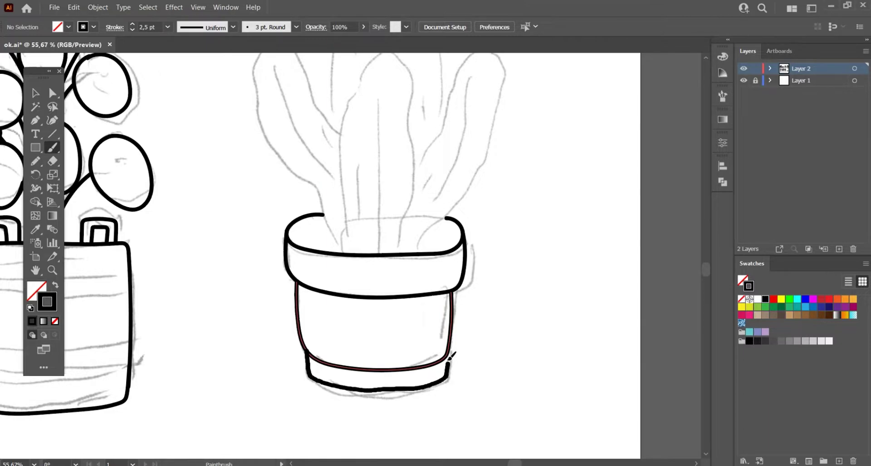
scroll(467, 376, "up", 5)
Outline the cactus arms and back cactus, then zoom out to the whole artboard.
mouse_move(362, 376)
left_mouse_down()
mouse_move(369, 206)
mouse_move(424, 197)
mouse_move(429, 314)
mouse_move(417, 376)
left_mouse_up()
mouse_move(463, 337)
left_mouse_down()
mouse_move(515, 197)
mouse_move(460, 222)
mouse_move(428, 289)
left_mouse_up()
mouse_move(339, 240)
left_mouse_down()
mouse_move(299, 162)
mouse_move(266, 213)
mouse_move(293, 280)
mouse_move(337, 322)
left_mouse_up()
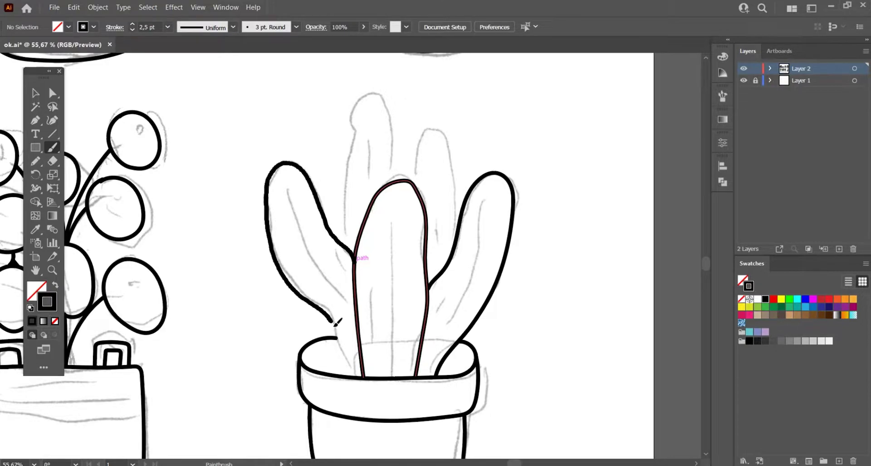
mouse_move(343, 243)
left_mouse_down()
mouse_move(352, 132)
mouse_move(394, 102)
mouse_move(401, 175)
mouse_move(447, 132)
mouse_move(460, 218)
left_mouse_up()
key("ctrl+z")
mouse_move(410, 180)
left_mouse_down()
mouse_move(456, 132)
mouse_move(462, 220)
left_mouse_up()
key("z")
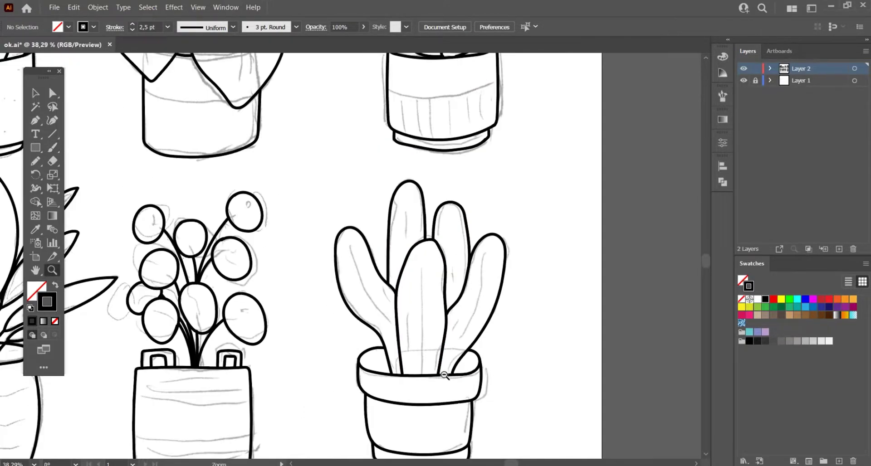
mouse_move(481, 346)
left_mouse_down()
mouse_move(404, 366)
mouse_move(444, 370)
left_mouse_up()
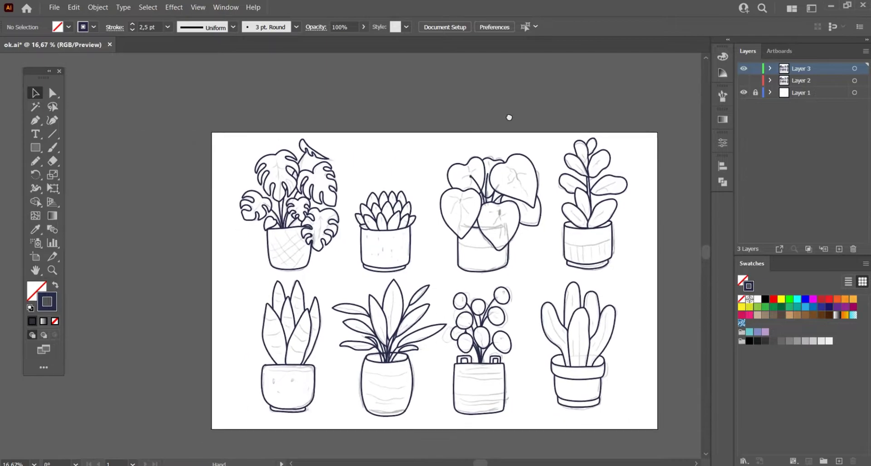
Hide the grey sketch layer and expand all the brush strokes into filled outline shapes.
left_click_drag(509, 117, 506, 110)
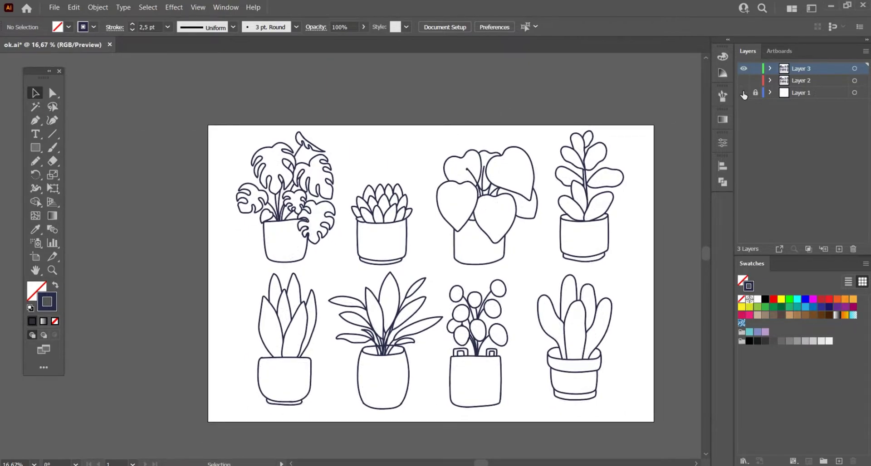
left_click(743, 93)
key("ctrl+a")
key("ctrl+shift+o")
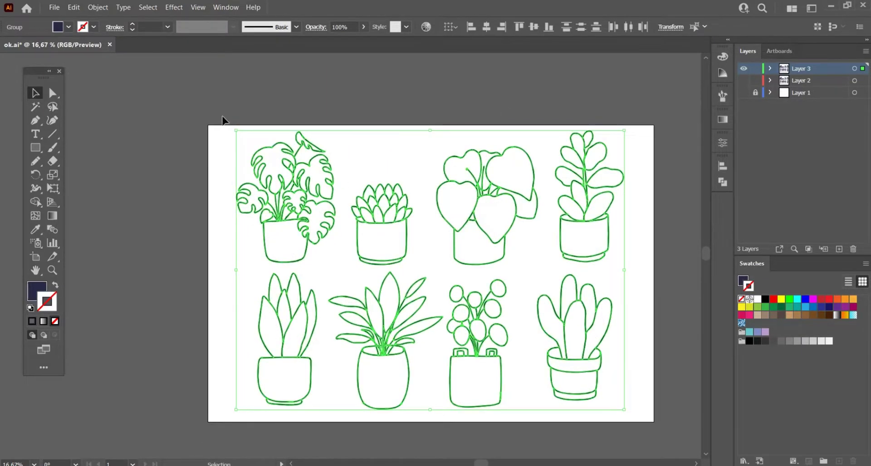
Unite the monstera, succulent, heart-leaf and top-right plants into single shapes.
left_click_drag(342, 256, 340, 267)
left_click(722, 182)
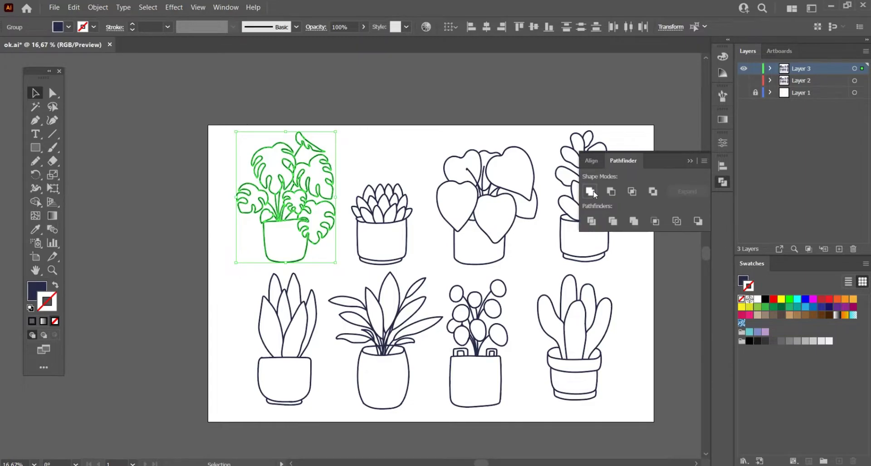
mouse_move(354, 167)
left_mouse_down()
mouse_move(307, 149)
mouse_move(367, 250)
left_mouse_up()
left_click(591, 191)
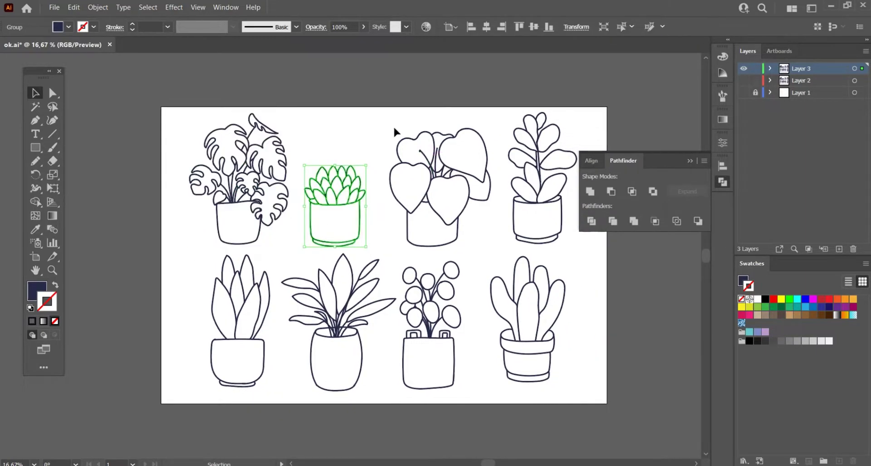
left_click_drag(381, 127, 492, 244)
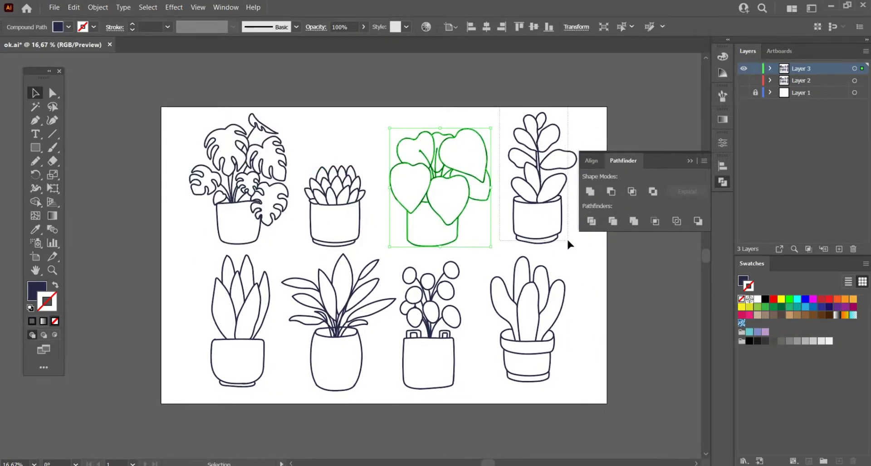
left_click_drag(568, 244, 569, 244)
Select and unite the snake plant, middle bottom plant, pilea and cactus.
left_click_drag(189, 257, 237, 313)
left_click_drag(270, 389, 270, 390)
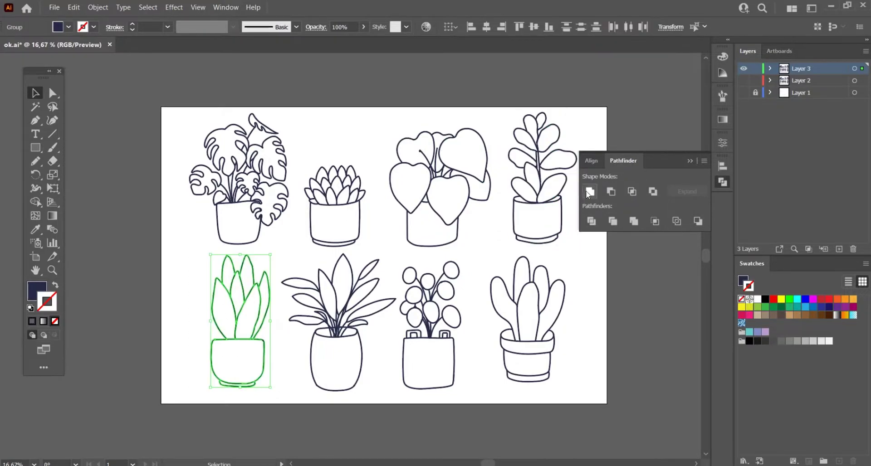
left_click_drag(379, 395, 379, 394)
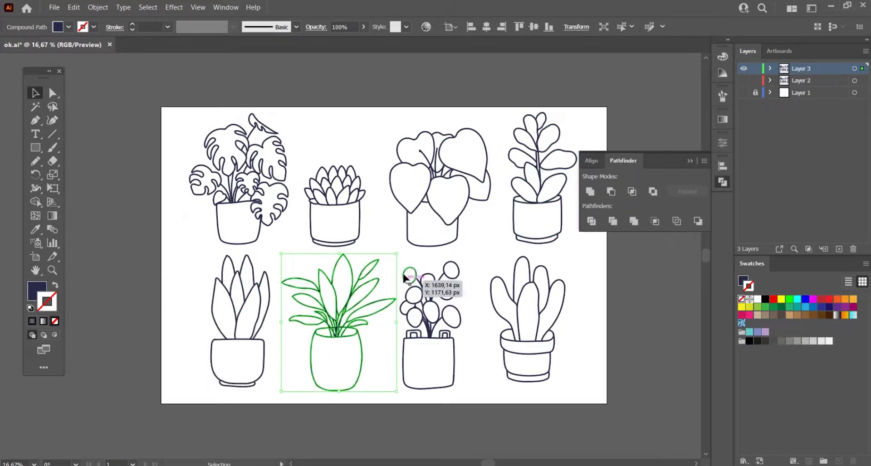
left_click_drag(398, 260, 463, 390)
left_click_drag(488, 255, 562, 386)
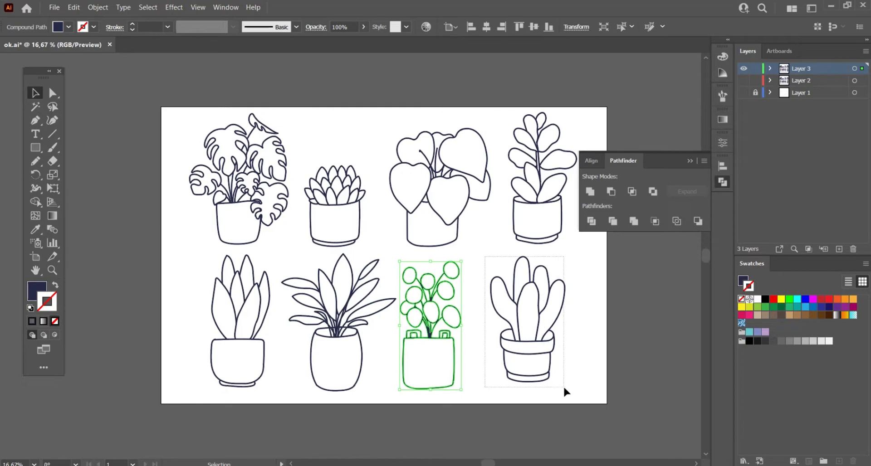
Draw a navy rectangle covering the whole artboard.
scroll(399, 238, "down", 1)
left_click(688, 161)
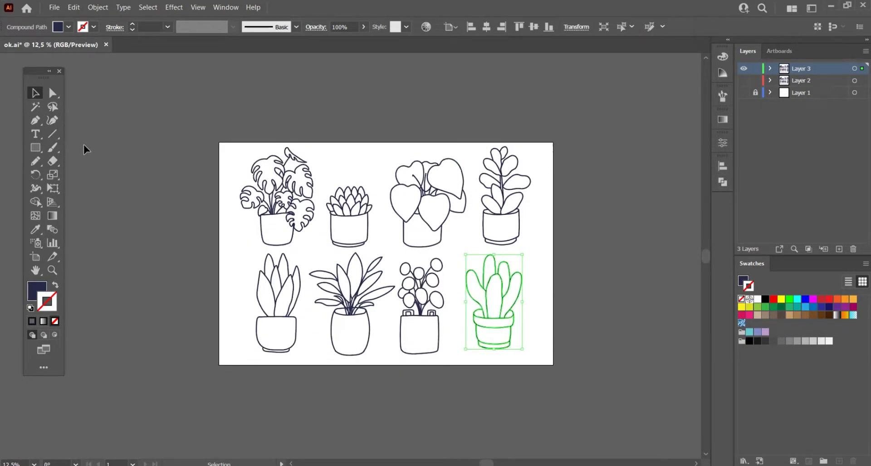
left_click(35, 147)
left_click_drag(204, 133, 567, 381)
Delete the navy artboard rectangle.
key("v")
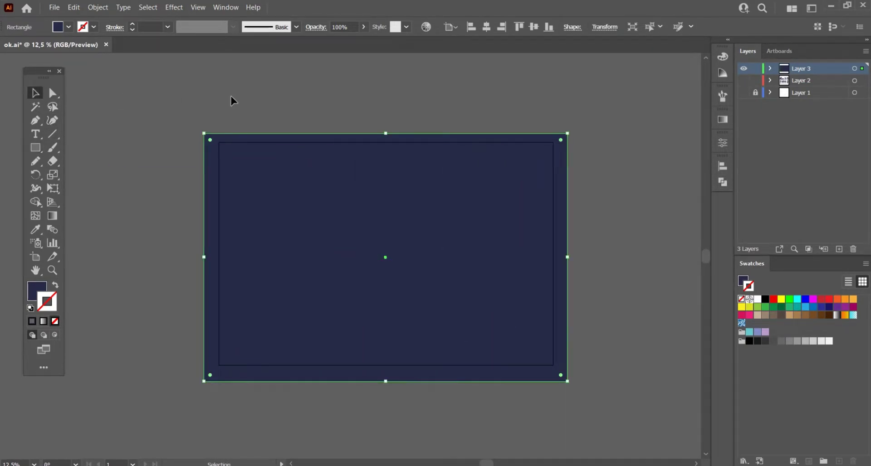
left_click(231, 99)
left_click(323, 141)
key("Delete")
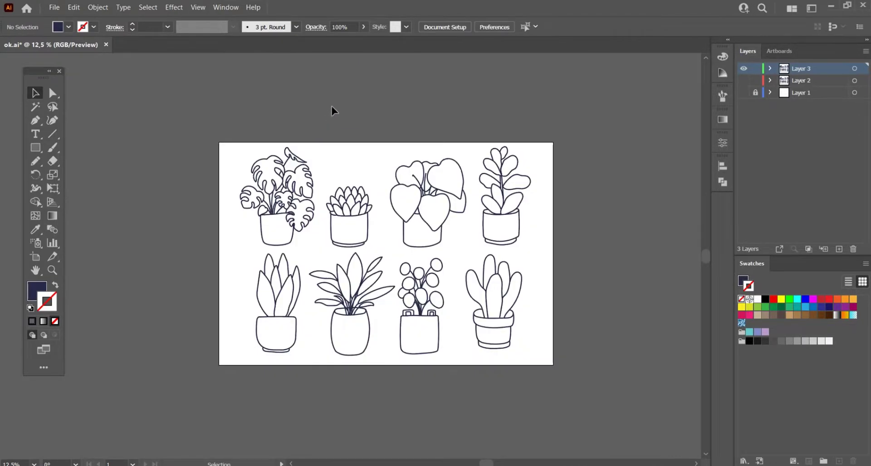
Draw a new artboard-sized rectangle with no stroke and lavender C5C5FF fill.
left_click(35, 148)
left_click_drag(209, 128, 571, 386)
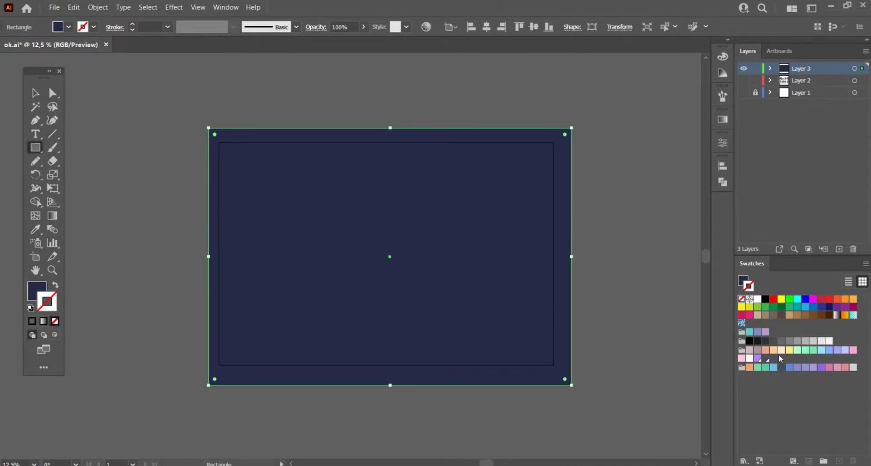
left_click(797, 350)
left_click(55, 321)
left_click(38, 294)
left_click(845, 350)
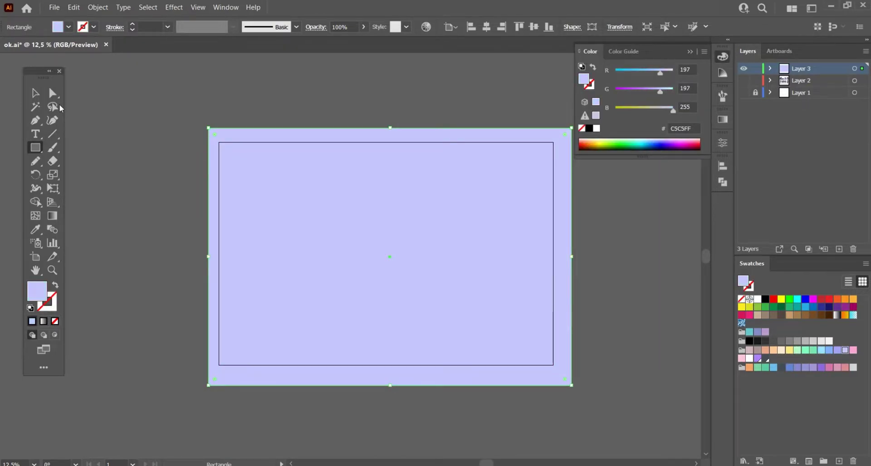
Send the lavender rectangle behind the plants and divide it along all plant outlines.
key("v")
left_click(230, 142)
key("ctrl+shift+bracketleft")
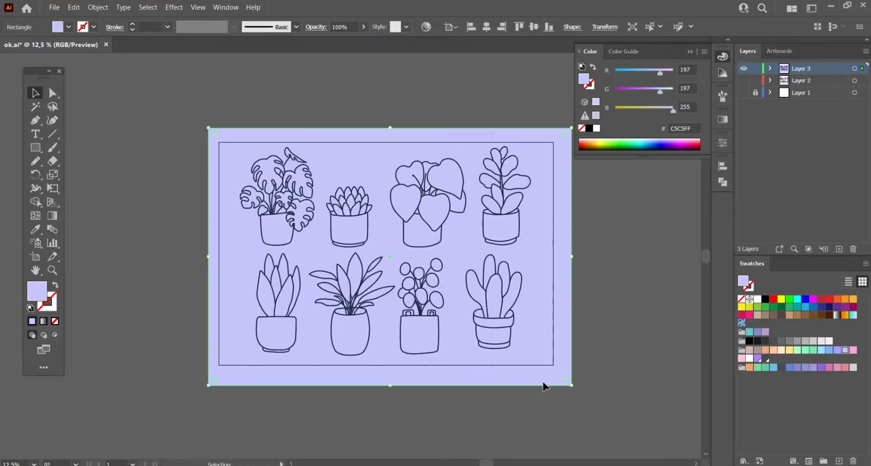
key("ctrl+a")
left_click(722, 182)
left_click(589, 221)
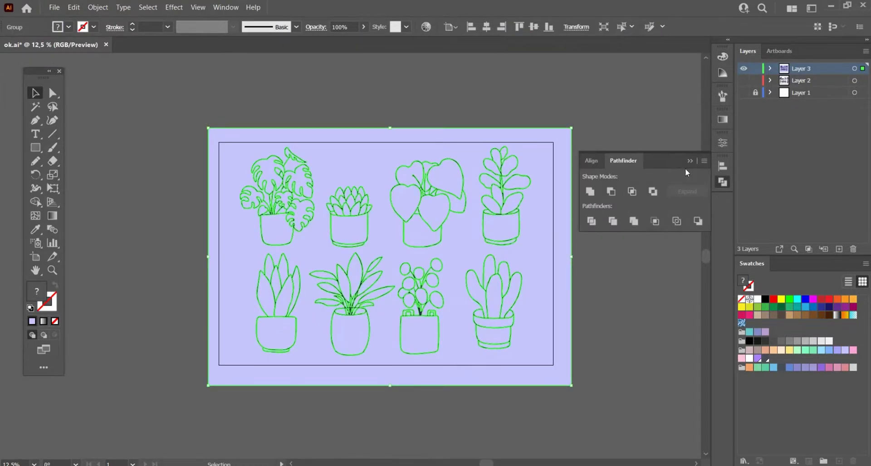
Ungroup the divided pieces and delete the outer lavender background piece.
right_click(557, 161)
left_click(585, 239)
left_click(559, 195)
key("Delete")
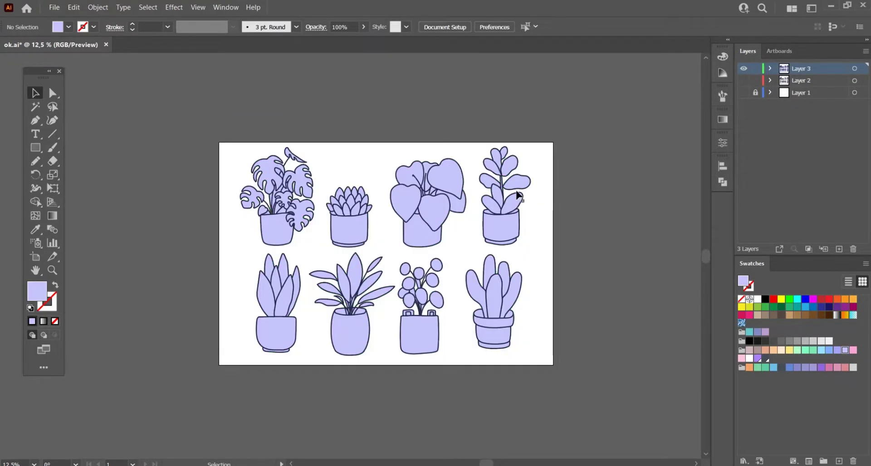
scroll(428, 194, "up", 3)
Delete the small lavender gap pieces between the stems.
scroll(424, 197, "up", 2)
left_click(422, 199)
key("Delete")
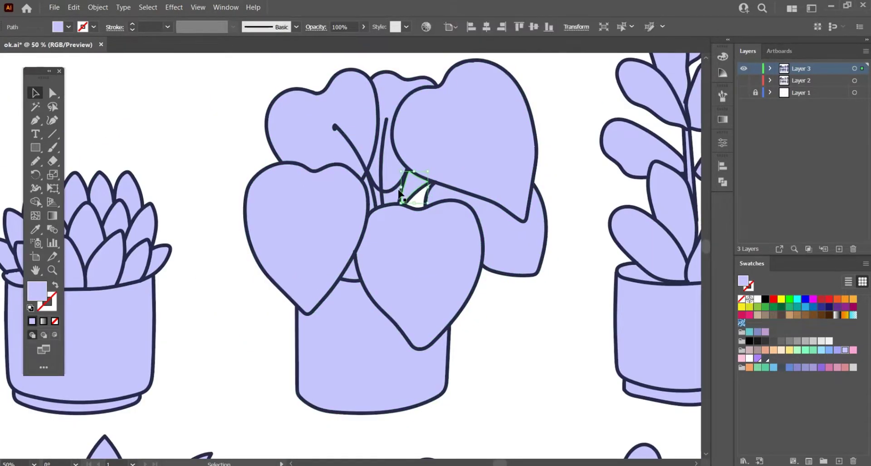
scroll(381, 238, "up", 1)
scroll(381, 240, "up", 3)
left_click(365, 218)
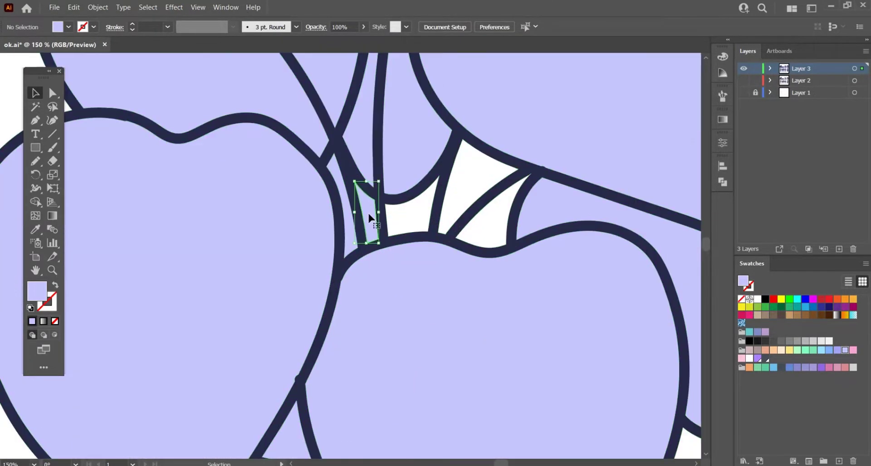
key("Delete")
left_click(351, 213)
key("ctrl+0")
key("ctrl+shift+a")
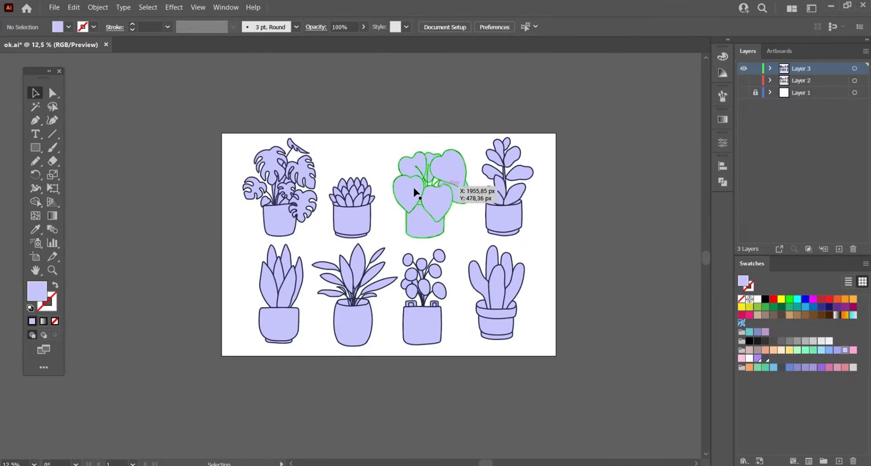
Delete the gap fills between the monstera leaves, between stems and near the pot.
scroll(279, 190, "up", 4)
scroll(317, 195, "up", 1)
scroll(333, 209, "up", 2)
left_click(330, 209)
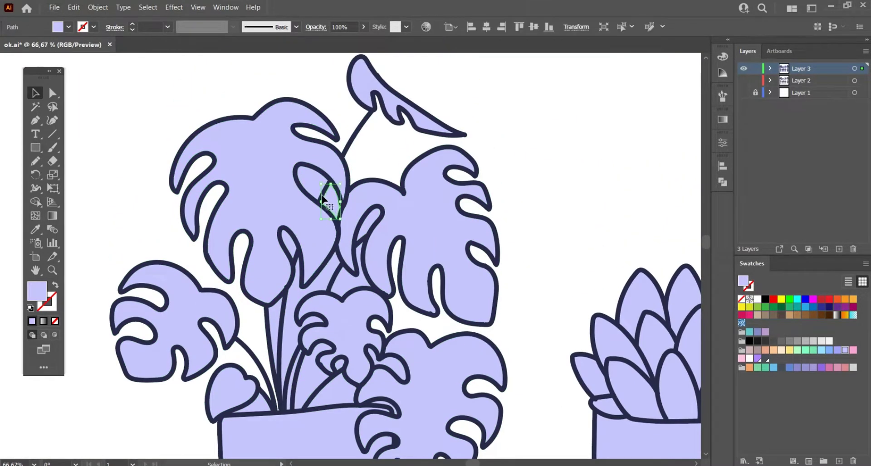
key("Delete")
left_click(287, 245)
key("Delete")
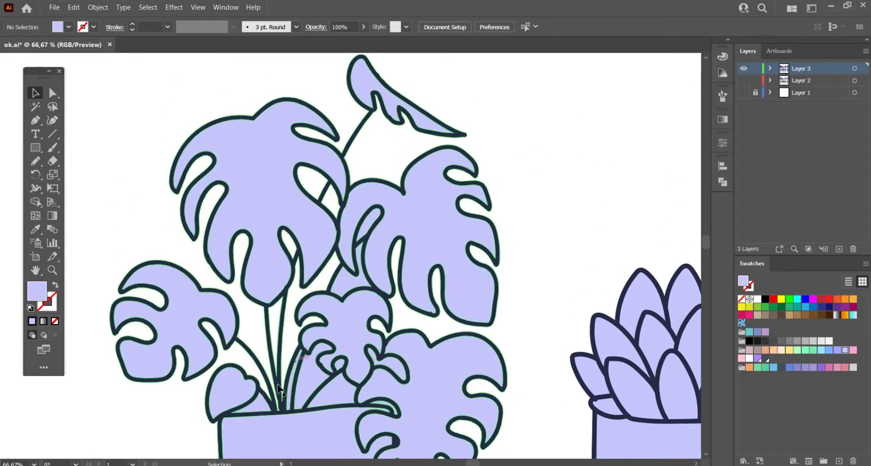
left_click(282, 391)
key("Delete")
Inspect the gap shape above the pot rim and the pot handle's inner fill, leaving them lavender.
scroll(310, 392, "up", 3)
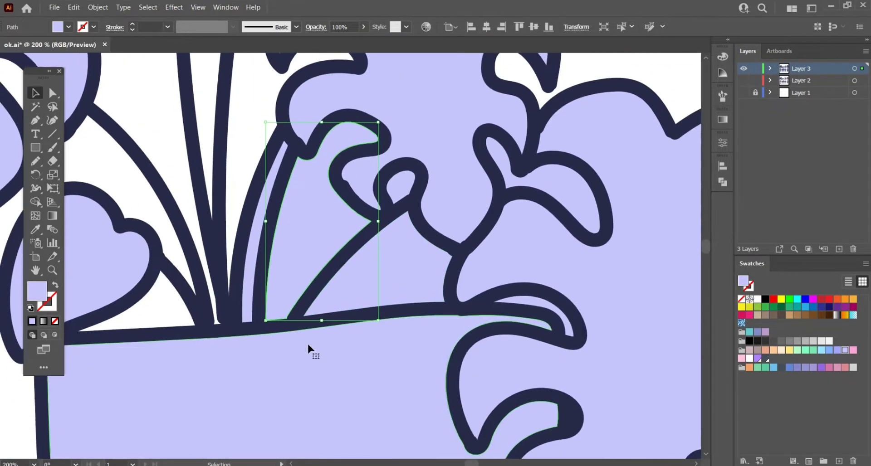
scroll(311, 350, "down", 1)
left_click(400, 153)
left_click(557, 155)
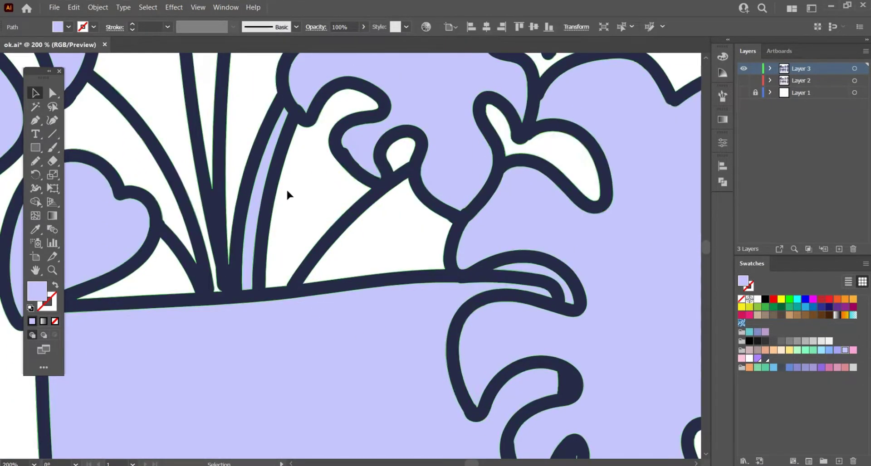
scroll(309, 258, "down", 4)
scroll(316, 275, "up", 4)
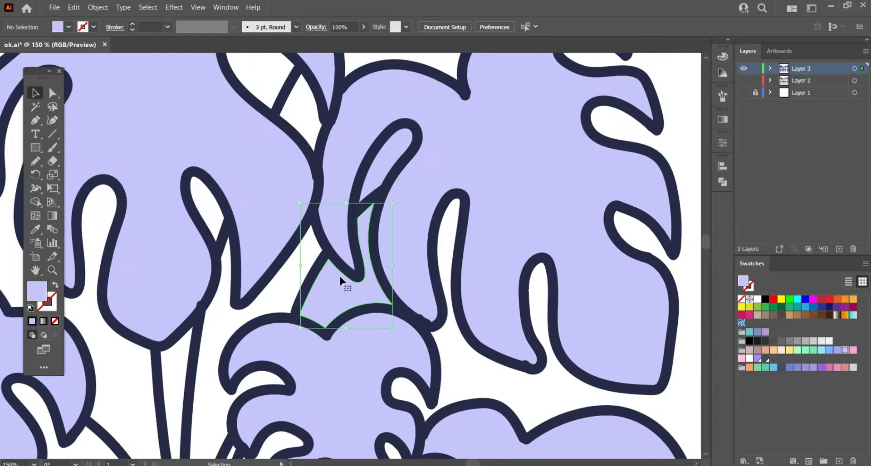
scroll(385, 227, "down", 5)
scroll(385, 226, "down", 2)
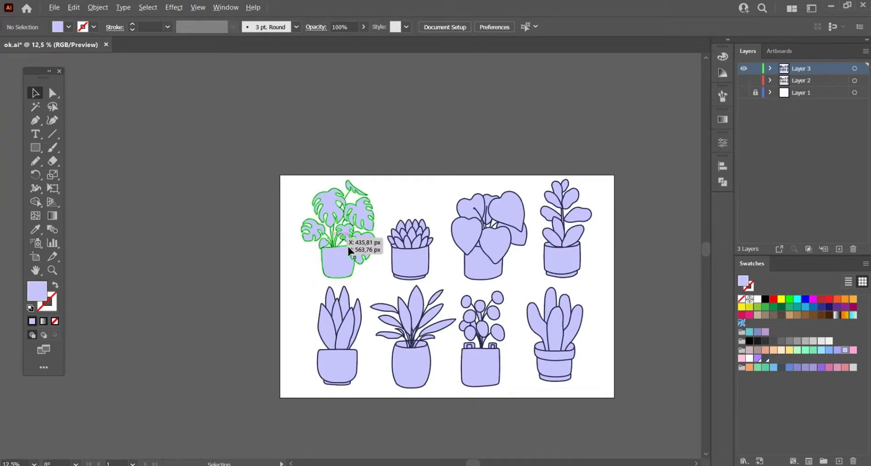
scroll(499, 335, "up", 4)
scroll(505, 272, "up", 2)
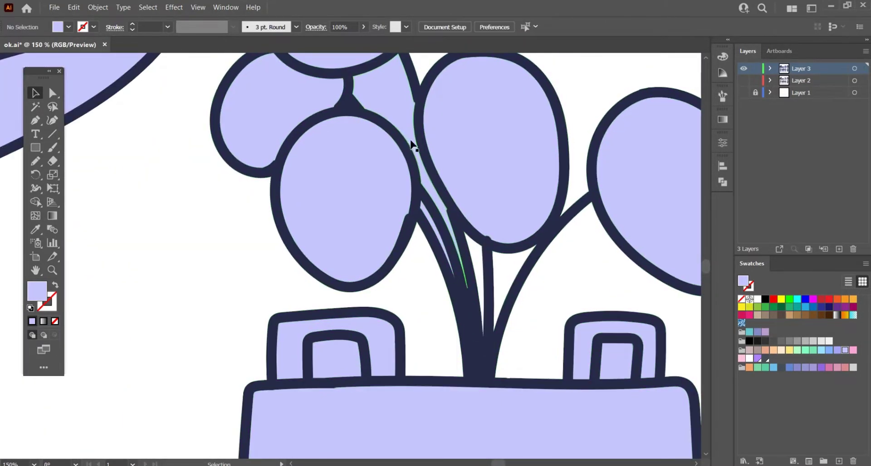
left_click(353, 353)
left_click(433, 349)
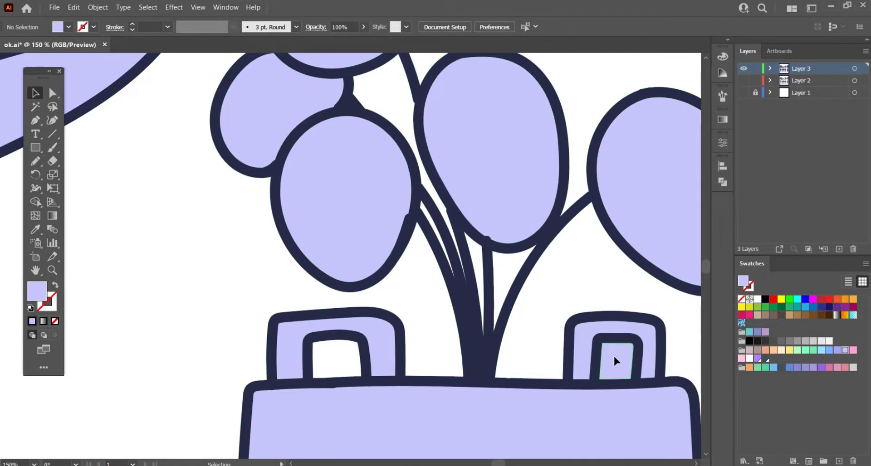
scroll(534, 179, "down", 5)
scroll(535, 179, "up", 3)
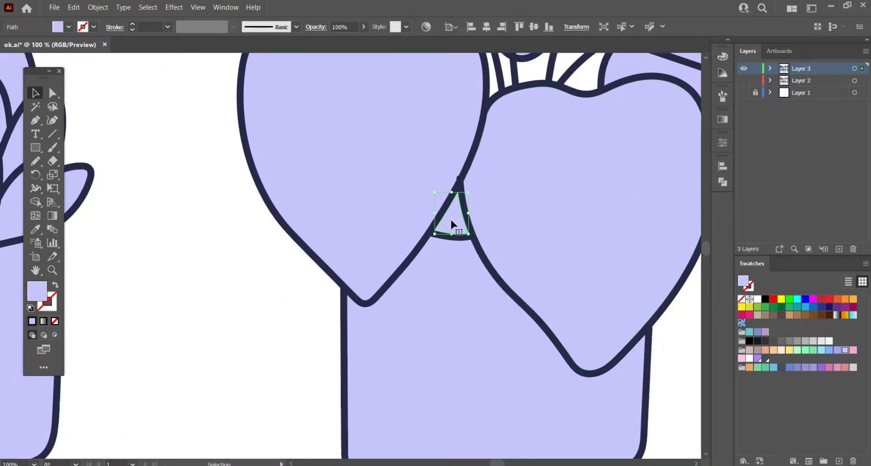
scroll(472, 244, "down", 5)
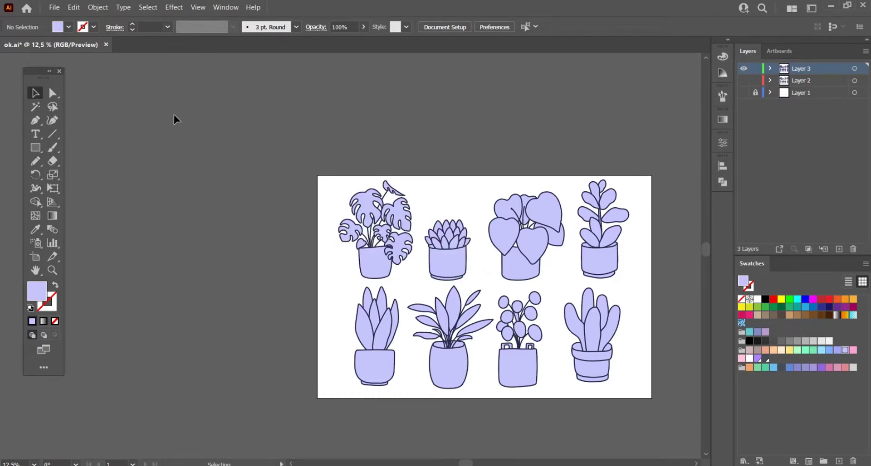
Save the document as ok.ai and recentre the artboard.
key("ctrl+s")
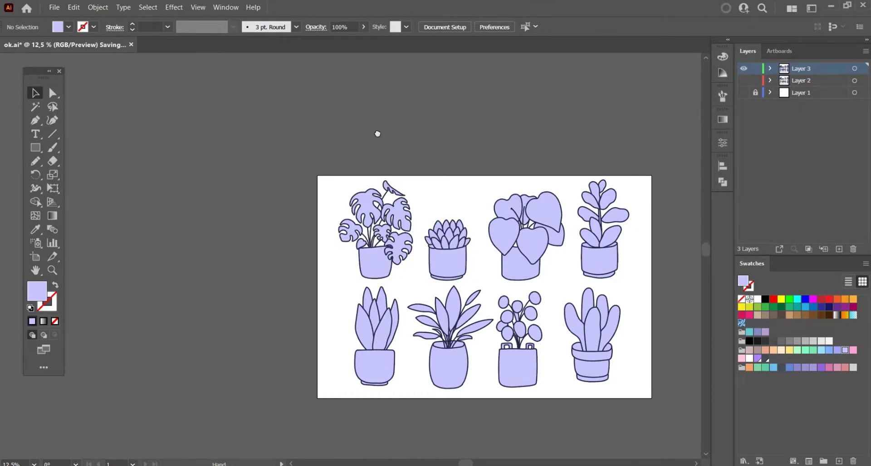
left_click_drag(377, 134, 314, 92)
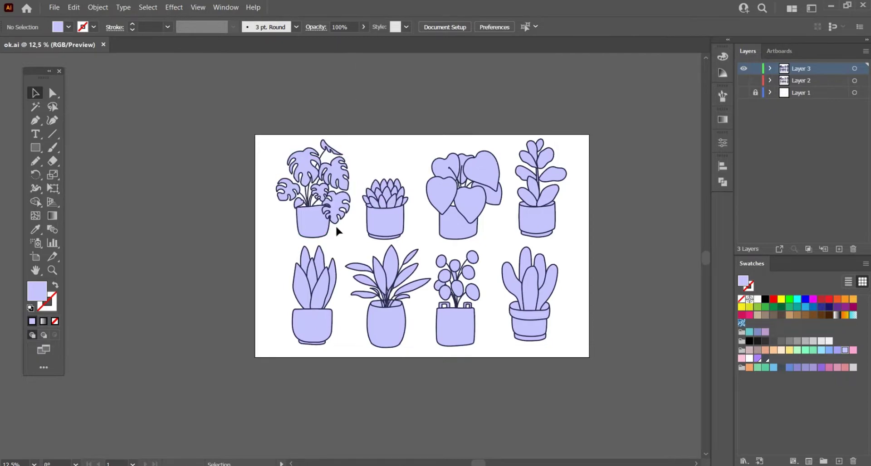
scroll(336, 228, "up", 2)
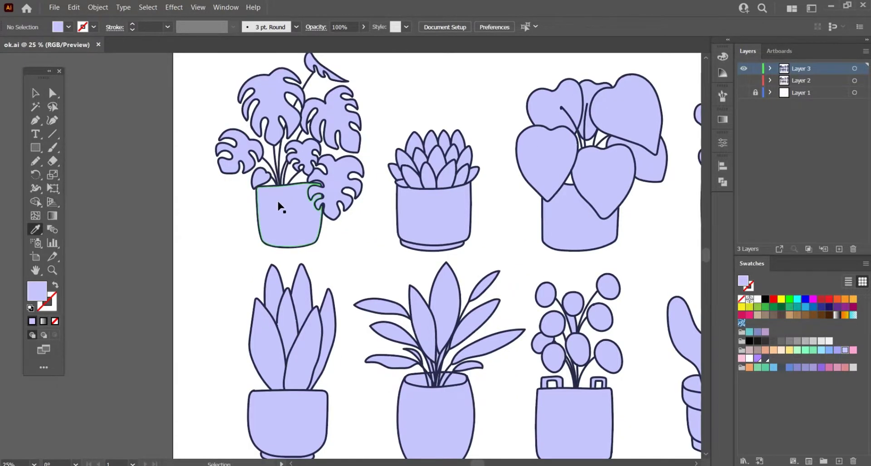
Try a cyan-to-teal fill for the monstera pot, then cancel without applying.
key("ctrl")
left_click(285, 228, "ctrl")
double_click(36, 291)
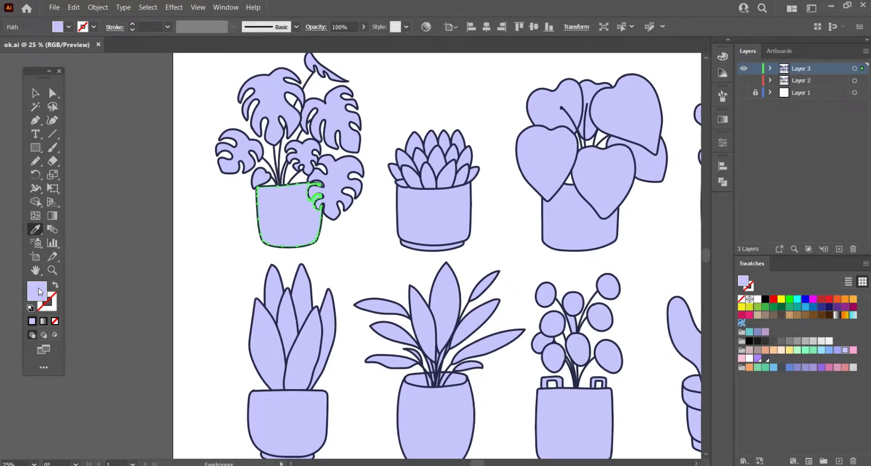
left_click(711, 207)
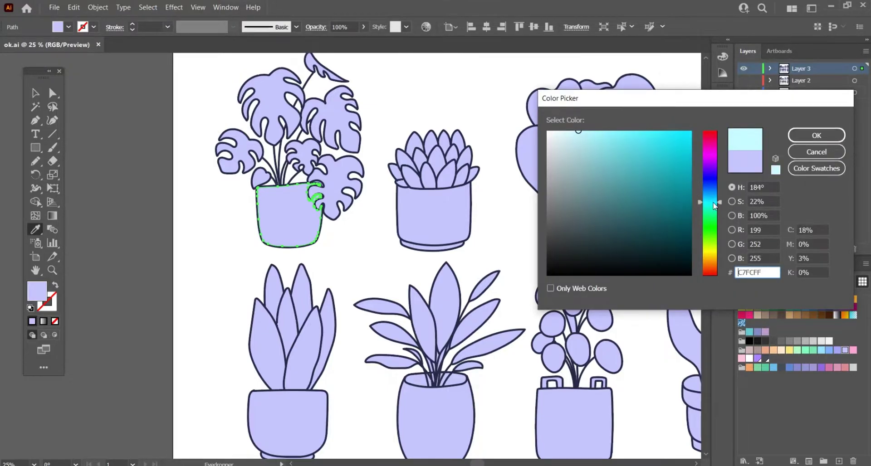
mouse_move(710, 206)
left_mouse_down()
mouse_move(683, 196)
mouse_move(703, 203)
left_mouse_up()
left_click(587, 176)
left_click(799, 156)
scroll(344, 228, "down", 2)
scroll(344, 227, "up", 2)
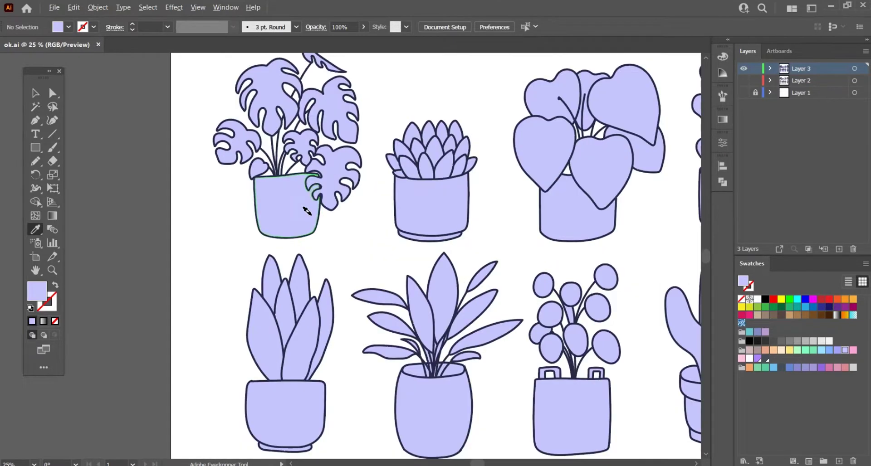
scroll(454, 254, "up", 1)
Fill the monstera pot peach after first trying pale pink.
left_click(749, 350)
left_click(241, 227, "alt")
scroll(241, 227, "down", 2)
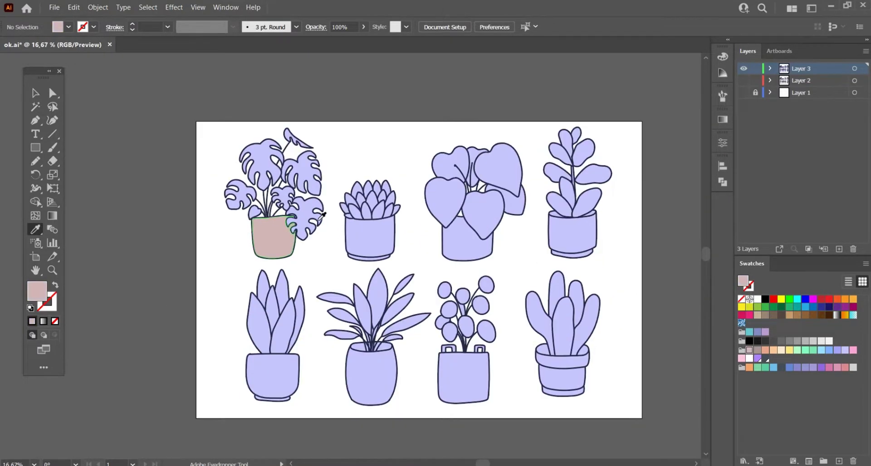
scroll(248, 213, "up", 8)
left_click(239, 172)
key("ctrl+shift+a")
scroll(252, 194, "down", 3)
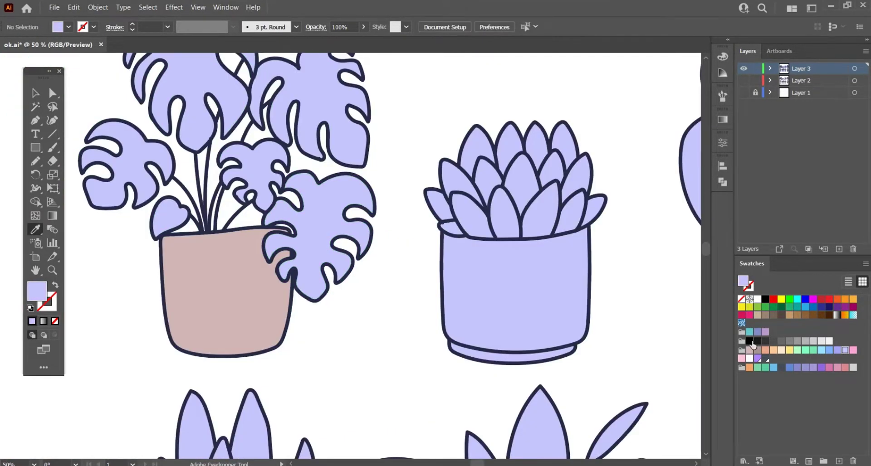
left_click(766, 350)
scroll(204, 256, "down", 2)
left_click(204, 263, "alt")
scroll(454, 273, "up", 3)
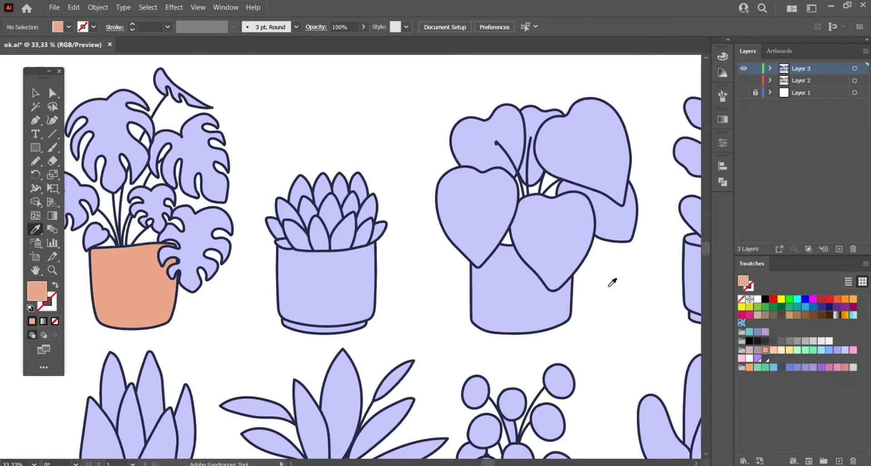
scroll(613, 282, "down", 1)
Fill the succulent pot deeper lavender, the heart-leaf pot yellow, and the fourth top-row pot peach.
left_click(838, 351)
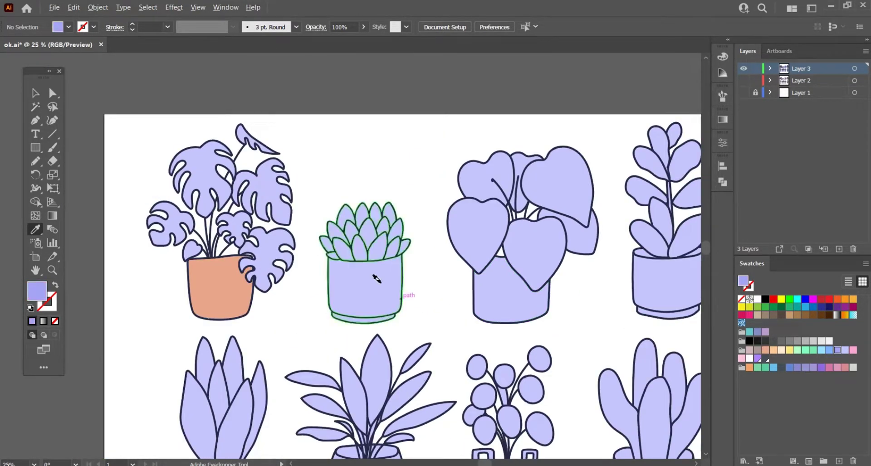
left_click(354, 273, "alt")
scroll(350, 263, "up", 2)
scroll(321, 273, "down", 2)
scroll(354, 293, "up", 2)
scroll(366, 276, "down", 2)
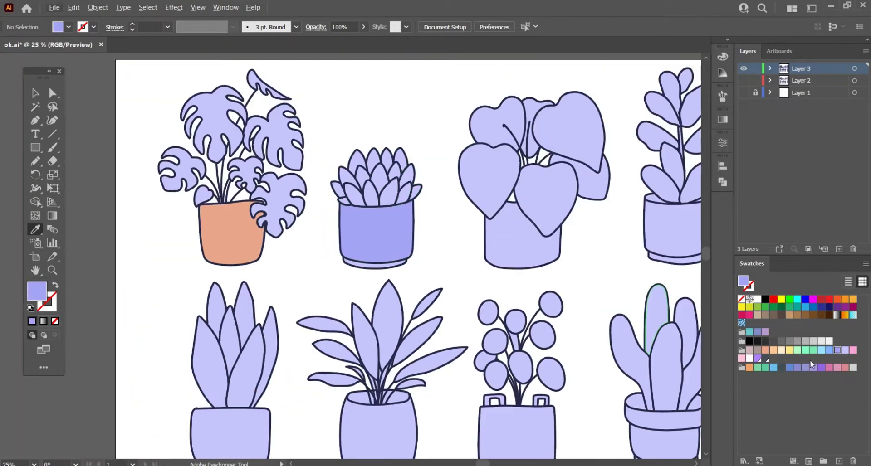
left_click(789, 350)
left_click(521, 236, "alt")
scroll(521, 226, "up", 2)
scroll(344, 218, "down", 2)
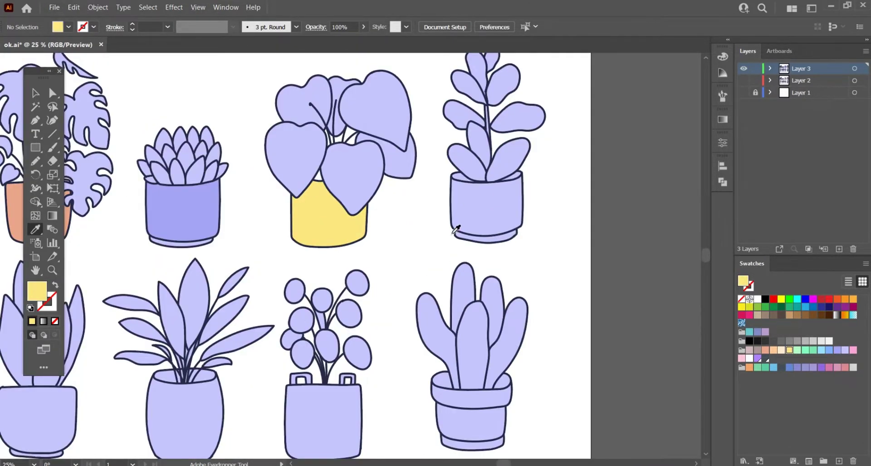
left_click(766, 350)
left_click(497, 204, "alt")
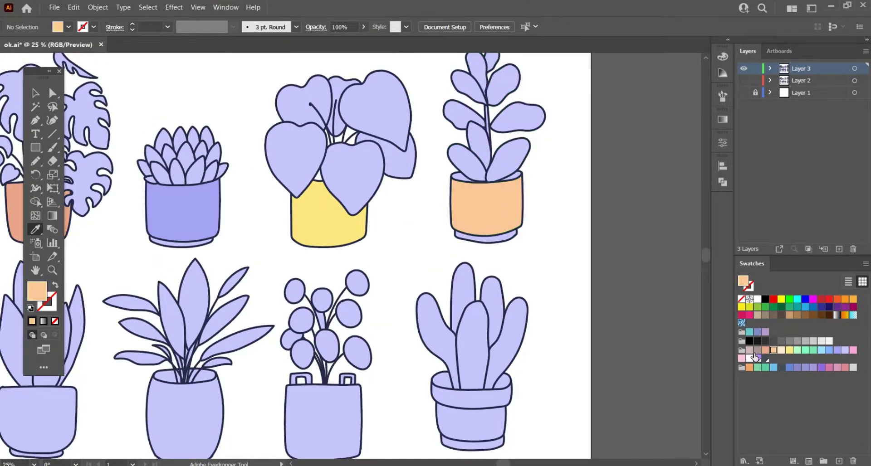
Fill the pot's inner rim greyish-pink and its base cream.
left_click(753, 350)
scroll(508, 161, "up", 3)
left_click(446, 202, "alt")
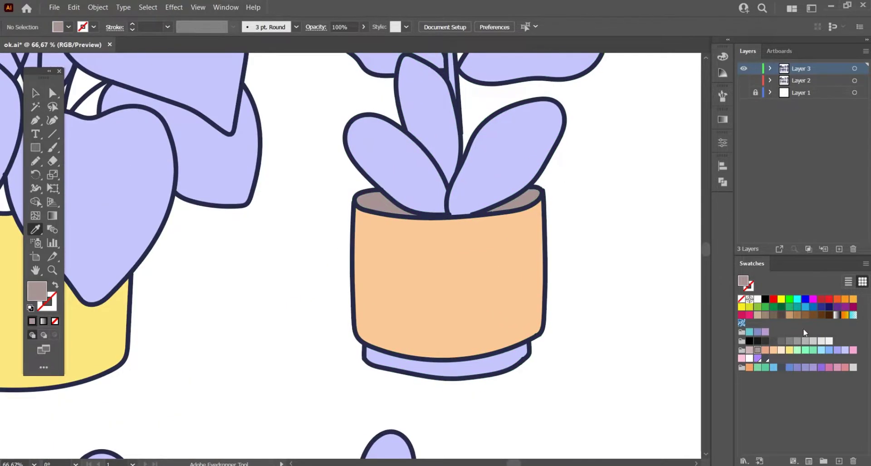
left_click(781, 350)
left_click(458, 379, "alt")
scroll(453, 372, "down", 4)
scroll(409, 359, "up", 2)
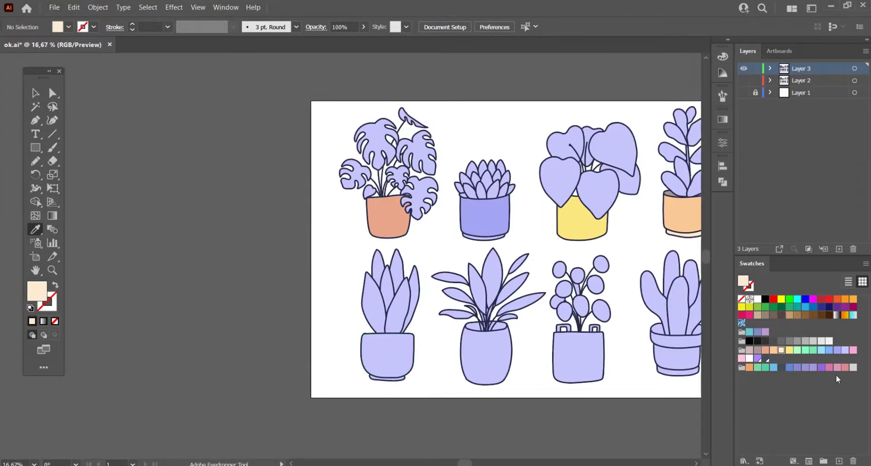
Fill the bottom-left pot light blue with a cream base.
left_click(821, 350)
left_click(415, 362, "alt")
scroll(408, 367, "up", 3)
scroll(381, 385, "up", 1)
left_click(780, 350)
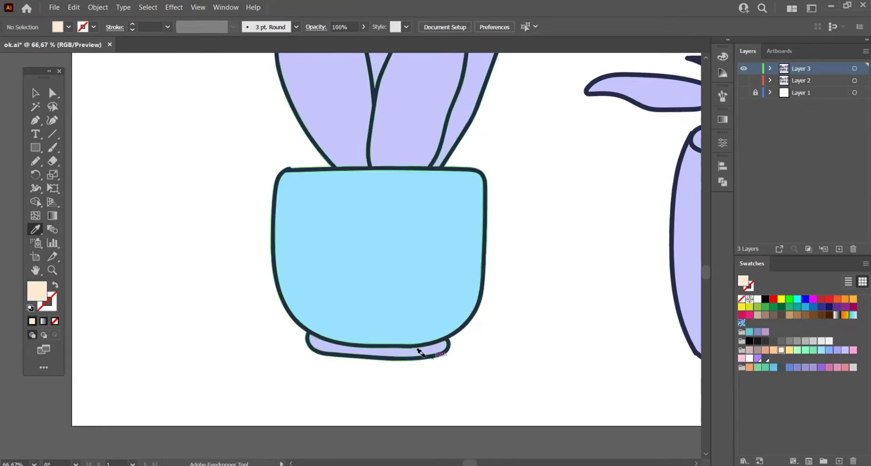
left_click(360, 332, "alt")
scroll(386, 332, "down", 4)
scroll(454, 329, "up", 2)
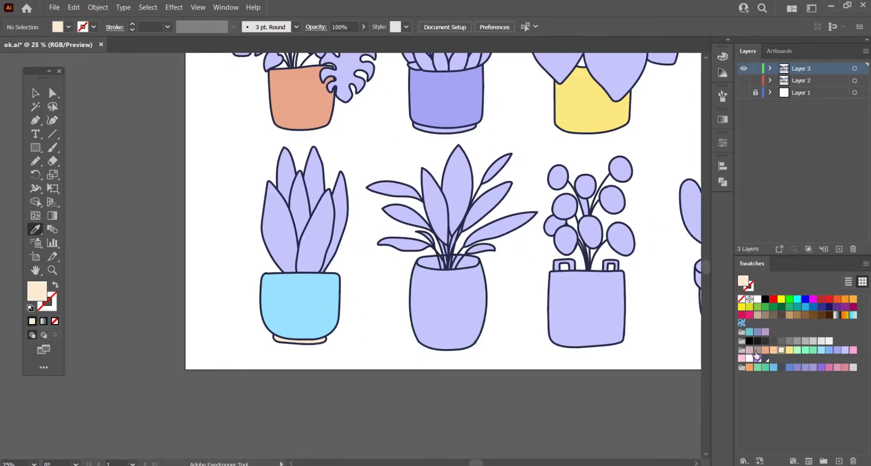
Fill the five pot-rim gaps between the middle plant's stems greyish-pink.
left_click(757, 350)
scroll(477, 301, "up", 3)
scroll(478, 301, "up", 2)
left_click(490, 301, "alt")
left_click(443, 287, "alt")
scroll(406, 307, "up", 3)
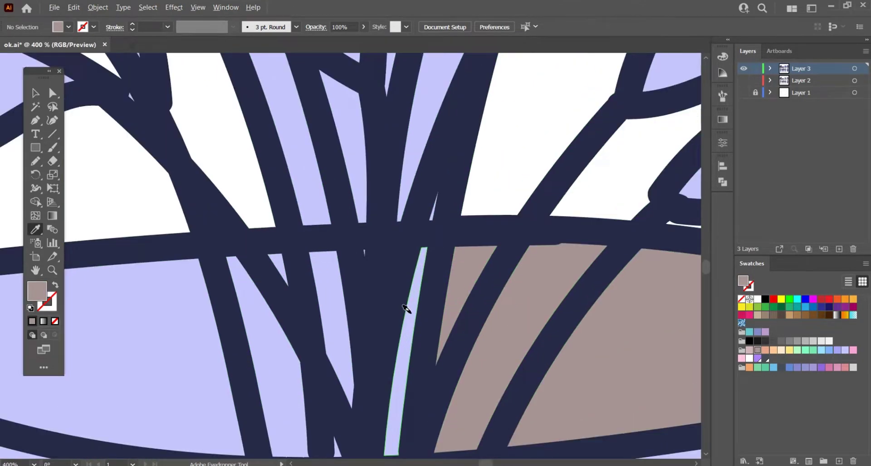
scroll(366, 252, "up", 3)
scroll(367, 252, "down", 8)
left_click(413, 290, "alt")
left_click(363, 290, "alt")
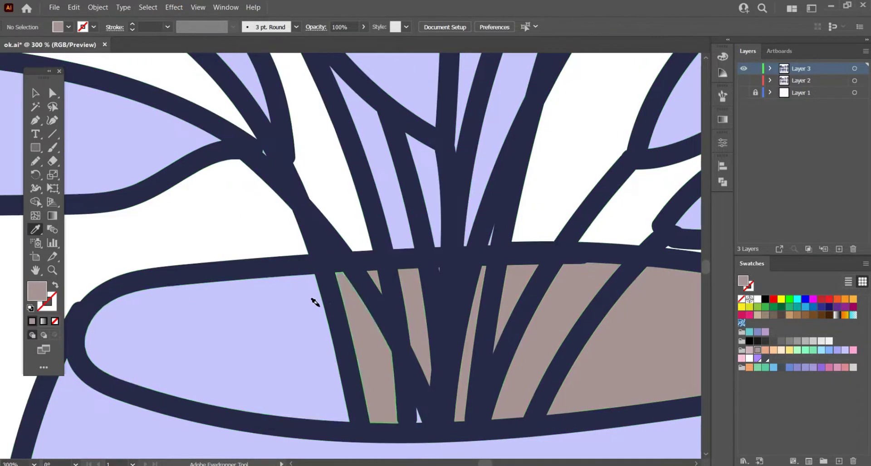
left_click(315, 301, "alt")
scroll(345, 282, "down", 1)
scroll(377, 262, "down", 1)
key("y")
scroll(428, 171, "down", 3)
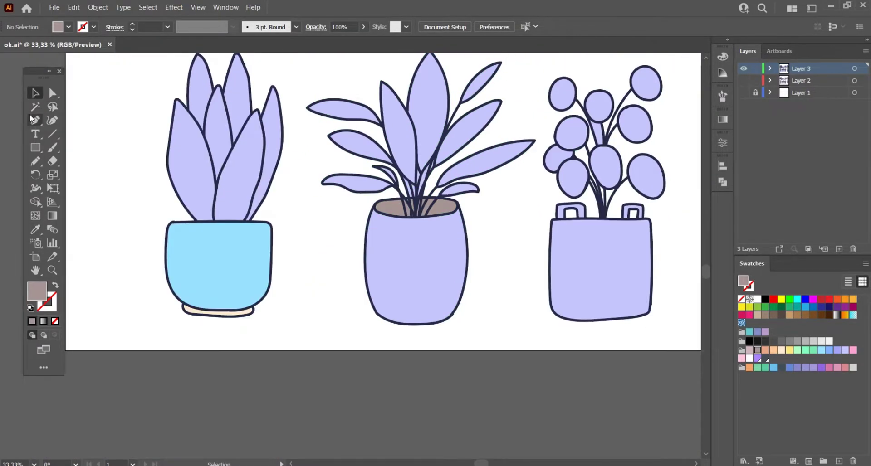
scroll(204, 174, "up", 3)
Move all navy outlines onto a new Layer 4, pasted in place, and lock them.
scroll(203, 174, "up", 3)
left_click(262, 195)
scroll(258, 195, "down", 6)
key("ctrl+x")
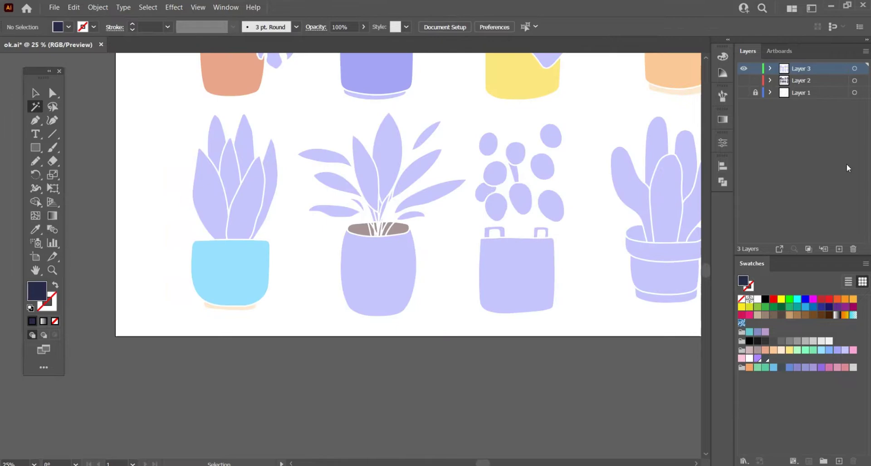
key("ctrl+l")
key("ctrl+f")
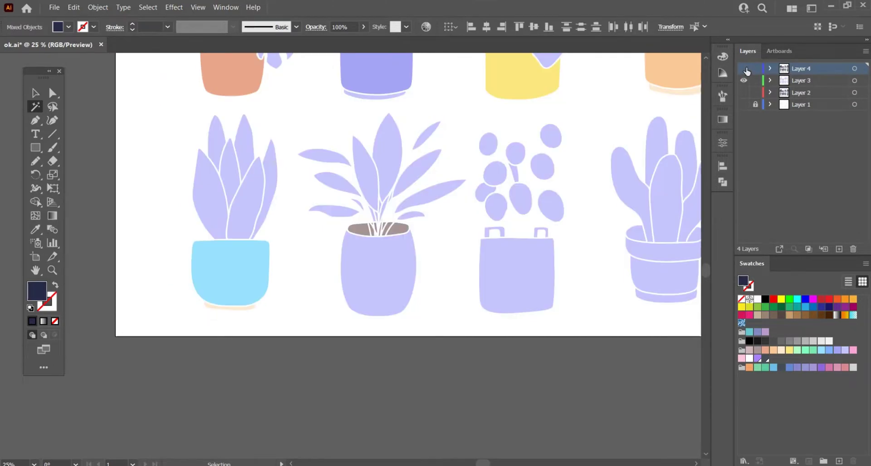
key("ctrl+2")
scroll(380, 204, "down", 1)
scroll(379, 202, "up", 3)
scroll(379, 203, "up", 5)
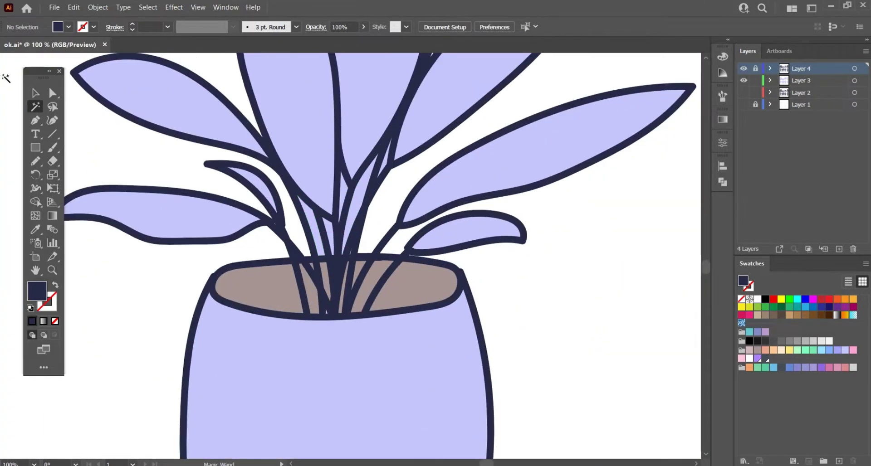
Delete the two stray lavender fills between the middle plant's stems.
key("v")
left_click(392, 187)
key("Delete")
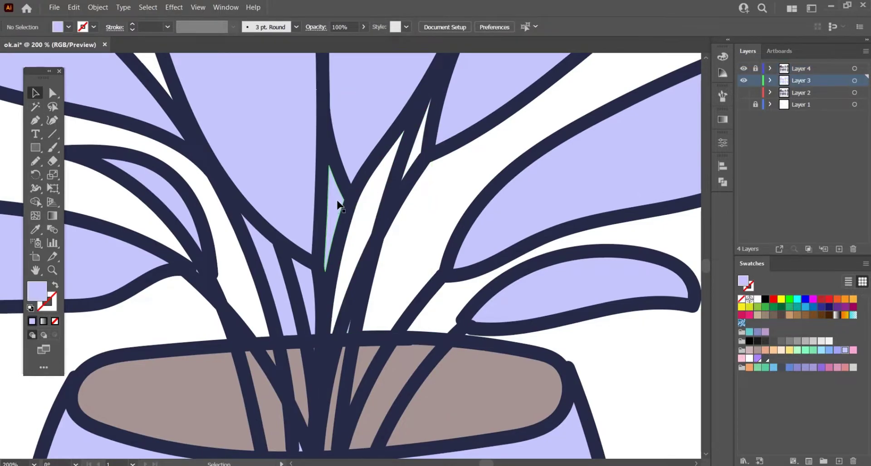
left_click_drag(267, 330, 268, 330)
key("Delete")
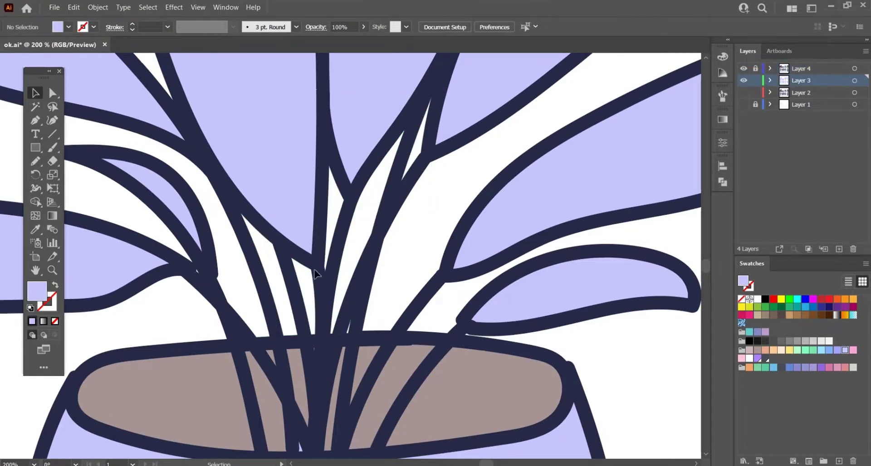
scroll(315, 272, "down", 1)
scroll(314, 272, "down", 2)
scroll(259, 314, "up", 3)
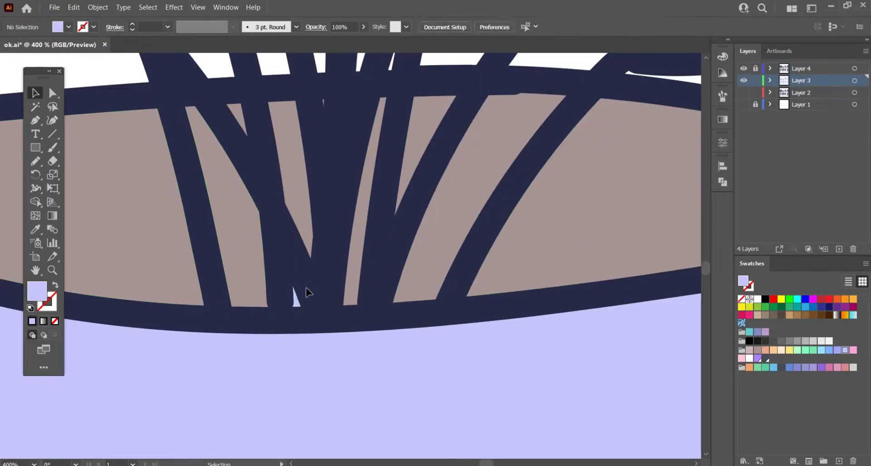
key("i")
left_click(303, 249)
scroll(305, 249, "down", 4)
scroll(345, 241, "down", 4)
Paint the second bottom-row pot pink and the bag-shaped pot peach.
scroll(387, 235, "down", 1)
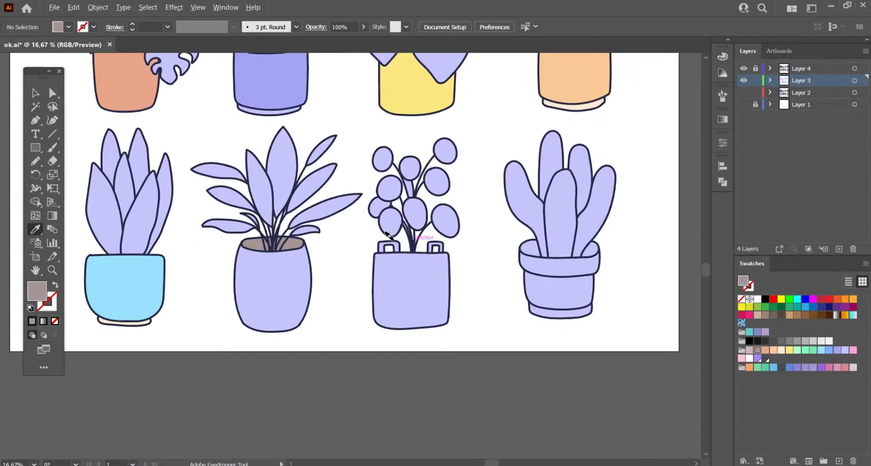
scroll(427, 254, "down", 1)
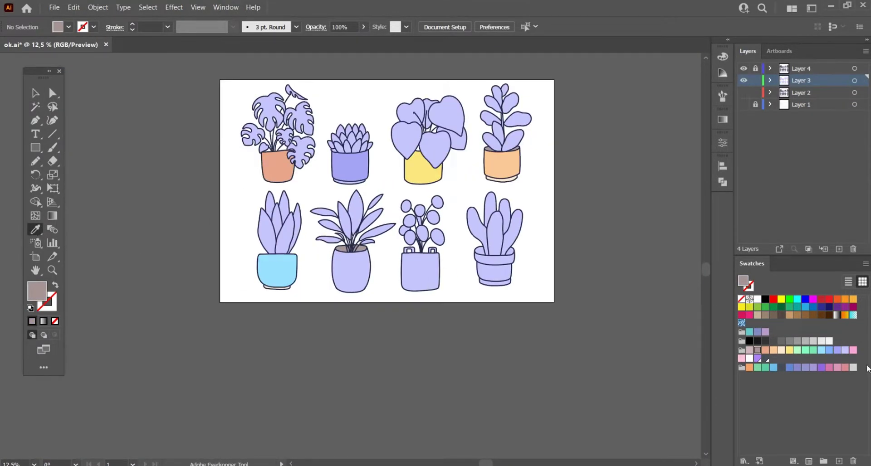
left_click(742, 358)
left_click(356, 261, "alt")
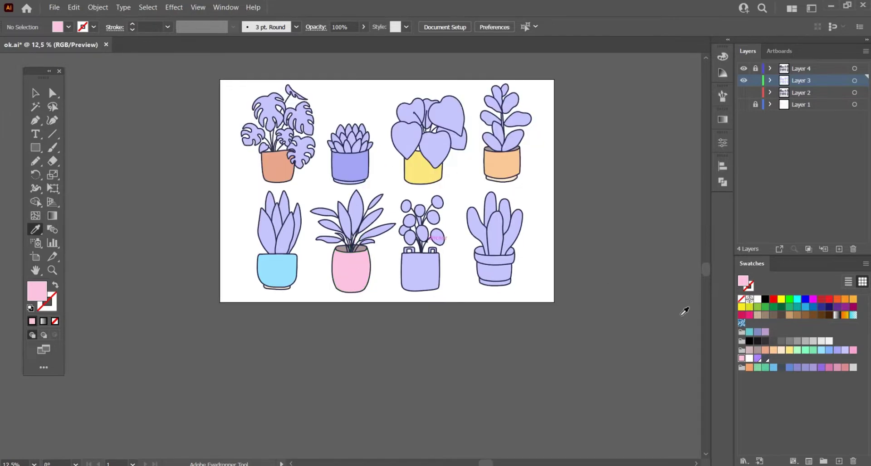
left_click(414, 254, "alt")
scroll(414, 249, "up", 6)
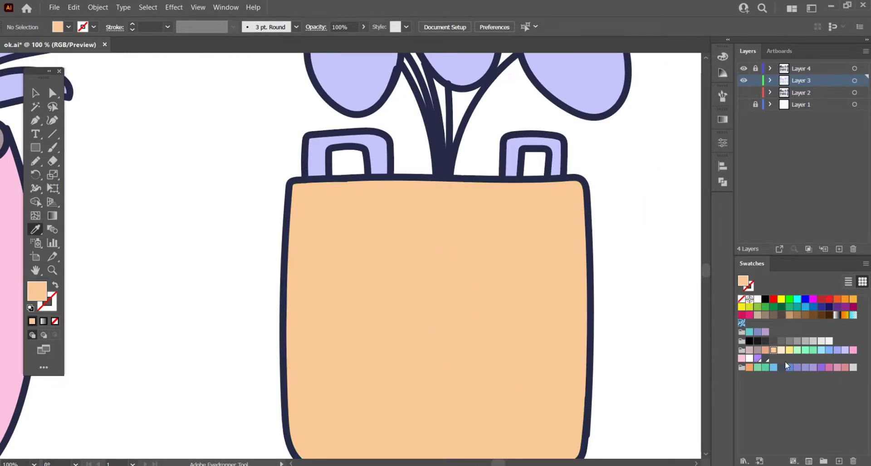
Paint both handles of the bag-shaped pot cream.
left_click(781, 350)
scroll(655, 220, "up", 1)
left_click(557, 171, "alt")
scroll(558, 169, "up", 1)
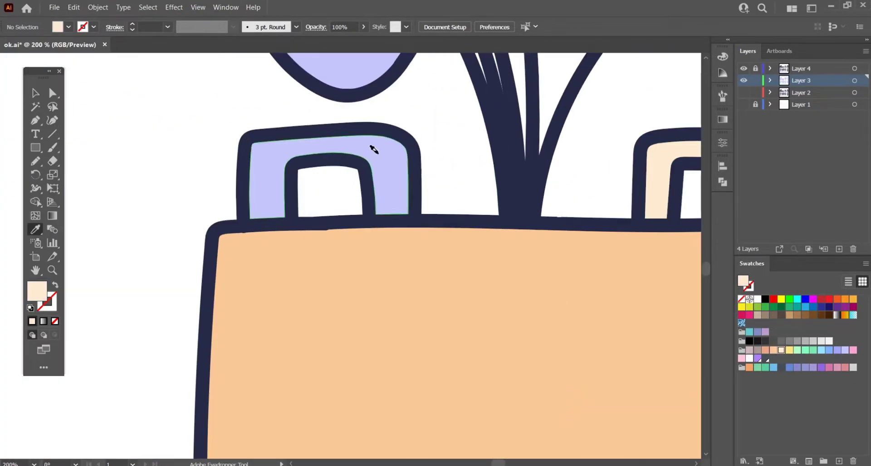
left_click(372, 148, "alt")
scroll(480, 211, "down", 7)
Colour the last pot: taupe inner rim, cream upper and bottom bands, salmon body.
left_click(757, 350)
scroll(444, 170, "up", 4)
left_click(573, 263, "alt")
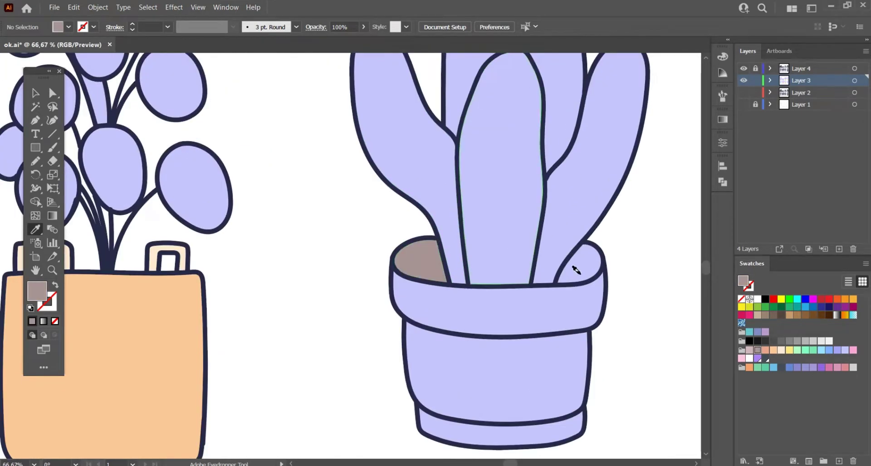
scroll(623, 295, "down", 1)
left_click(781, 350)
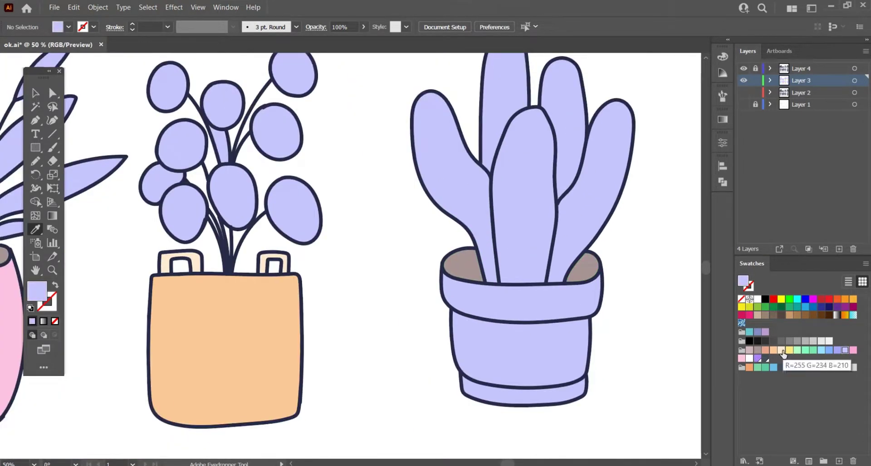
left_click(580, 304, "alt")
left_click(525, 394, "alt")
scroll(550, 371, "down", 3)
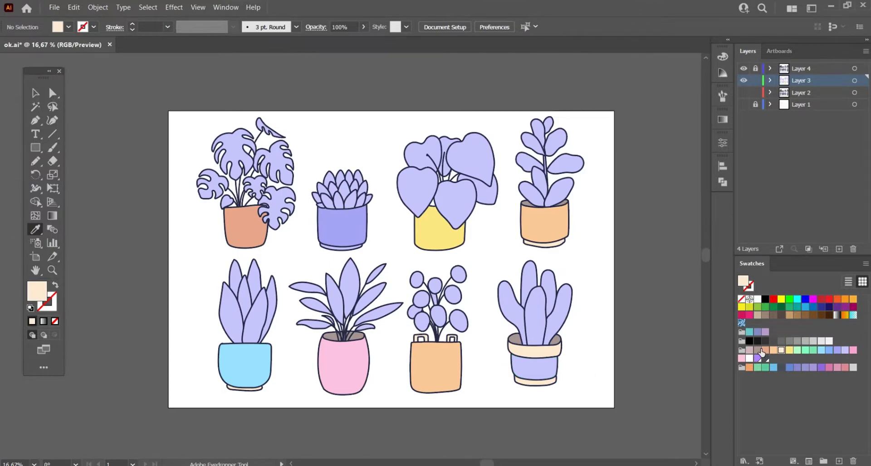
left_click(765, 351)
left_click(531, 367, "alt")
scroll(376, 239, "down", 2)
scroll(385, 273, "up", 2)
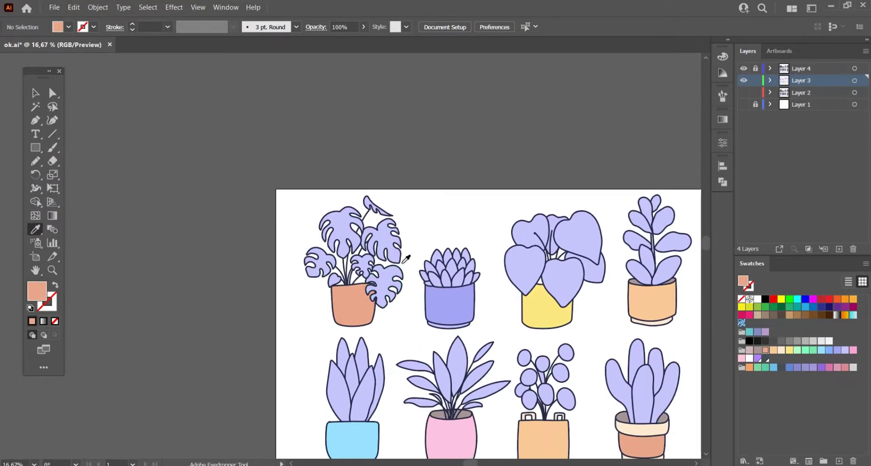
scroll(424, 276, "up", 3)
Recolour all the succulent's rosette leaves mint green.
left_click_drag(628, 176, 413, 287)
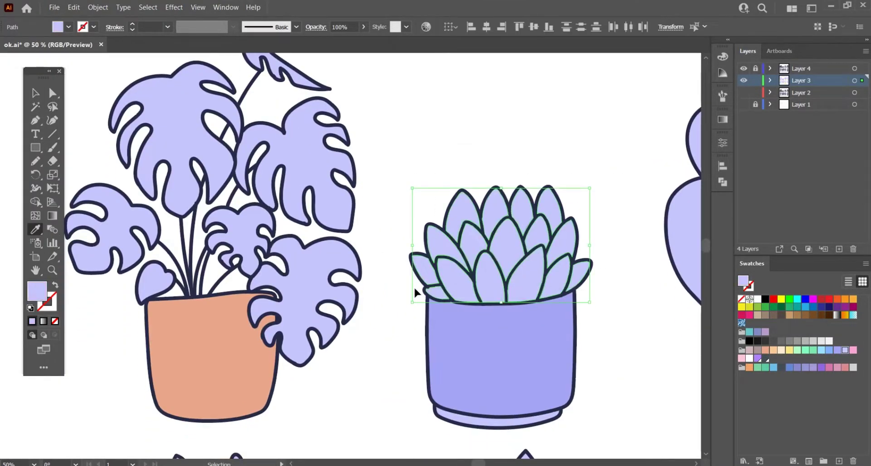
left_click(797, 351)
scroll(491, 245, "down", 3)
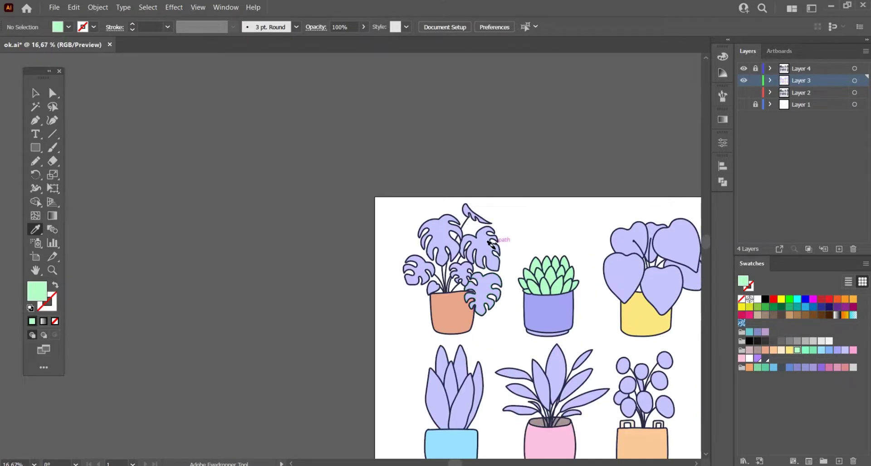
scroll(491, 244, "up", 2)
Try peach on the monstera leaves, then select the heart-shaped leaves above the yellow pot.
left_click_drag(529, 165, 311, 320)
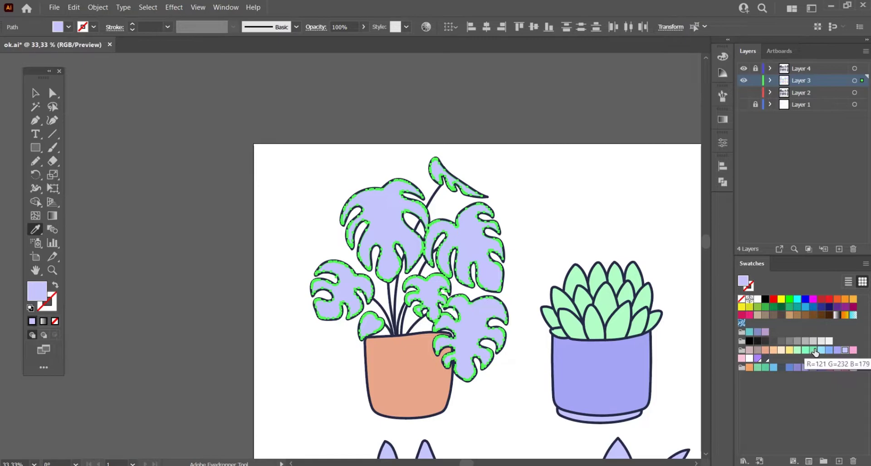
left_click(772, 352)
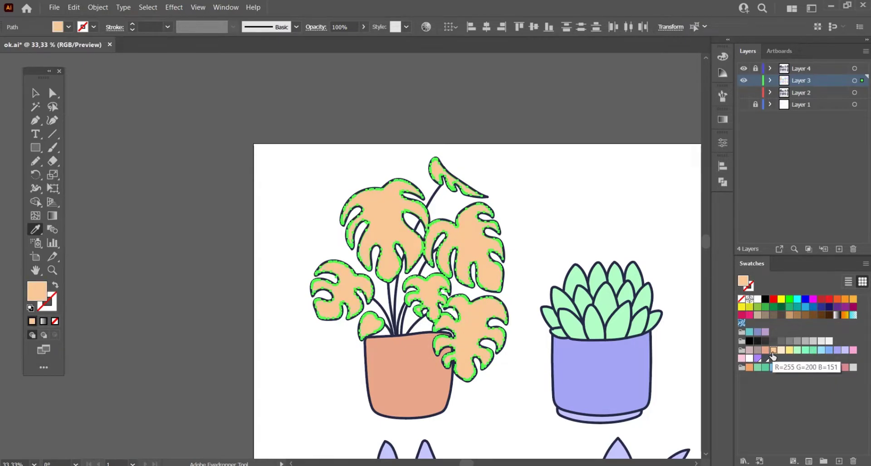
scroll(459, 235, "right", 5)
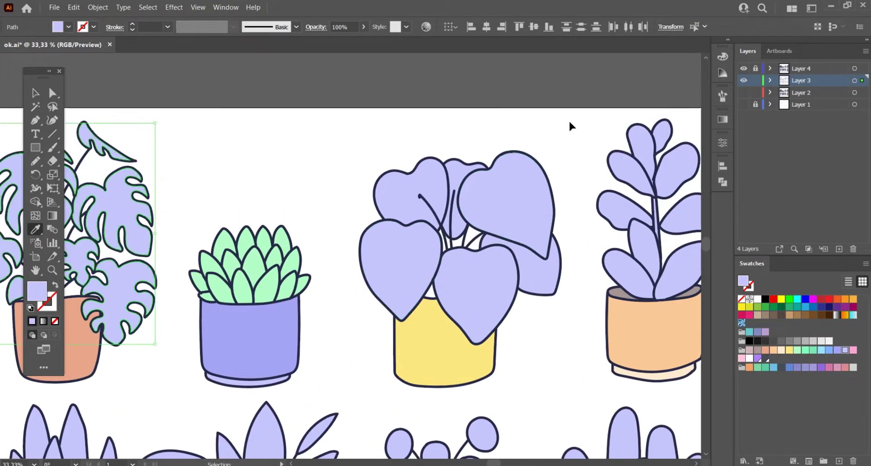
left_click(356, 269, "ctrl")
scroll(349, 319, "down", 3)
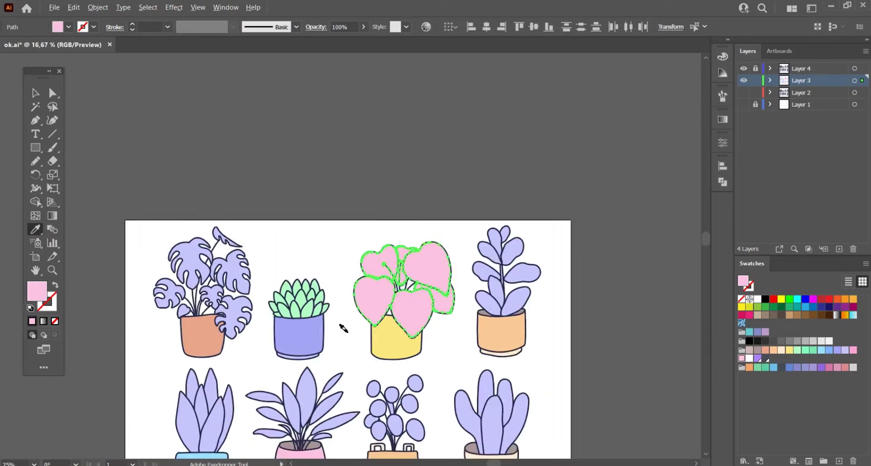
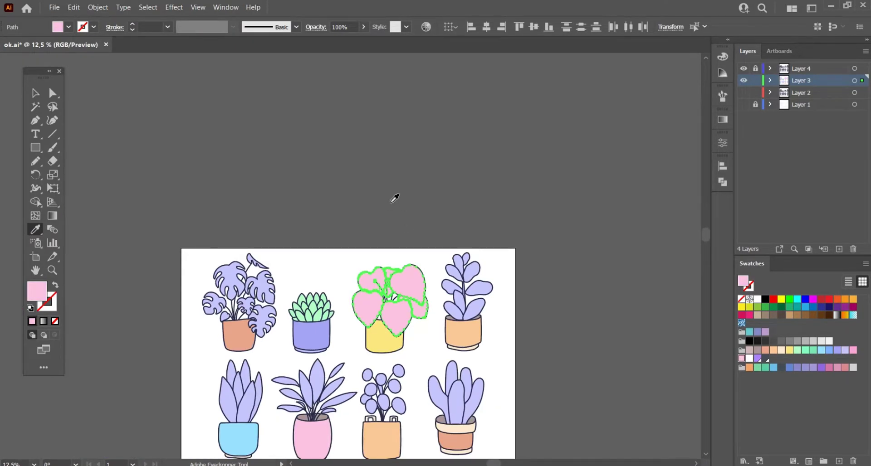
Recolor the jade plant's and snake plant's leaves mint green.
scroll(395, 198, "up", 2)
left_click(472, 254, "ctrl")
scroll(472, 264, "up", 1)
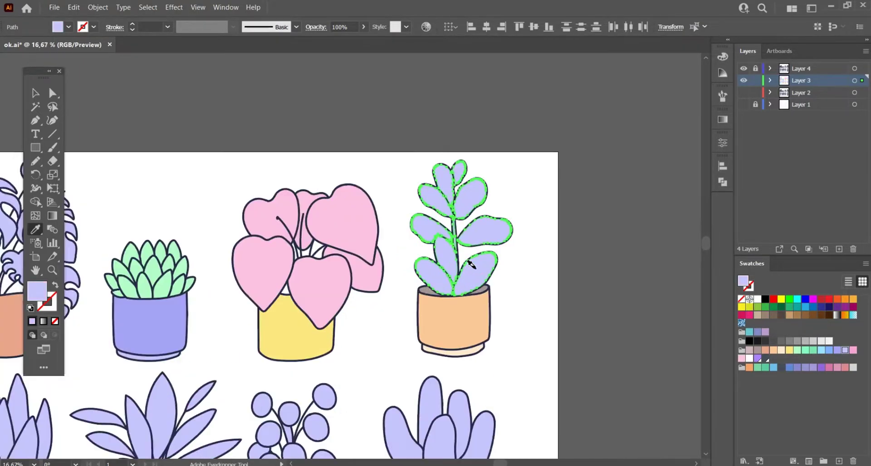
scroll(472, 264, "up", 1)
scroll(600, 297, "down", 2)
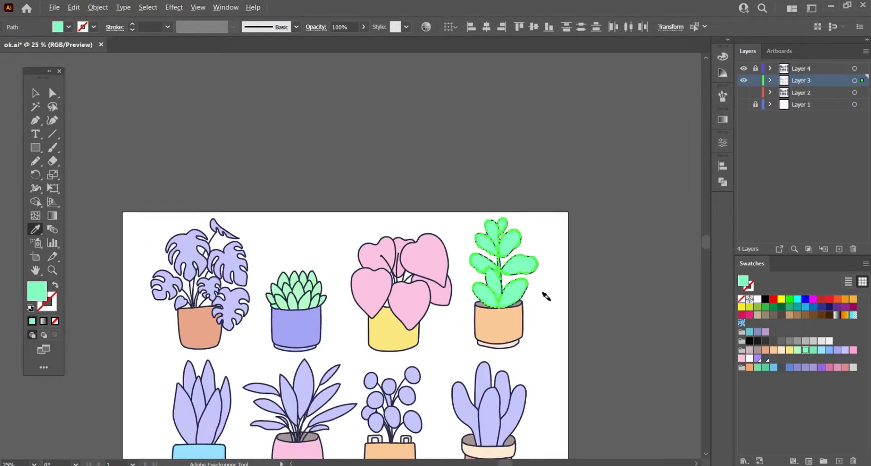
left_click(575, 317, "ctrl")
scroll(240, 334, "up", 1)
left_click(240, 334, "ctrl")
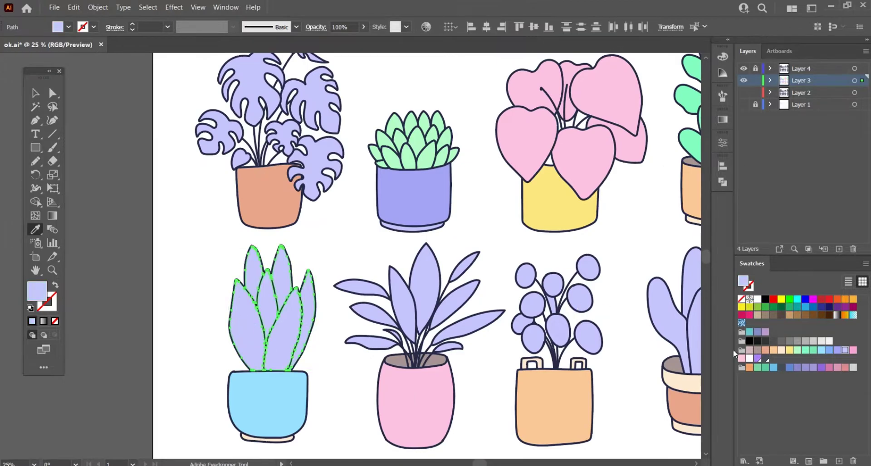
left_click(789, 350)
left_click(797, 350)
Make the middle plant's leaves peach and the pilea's leaves mint green.
key("ctrl")
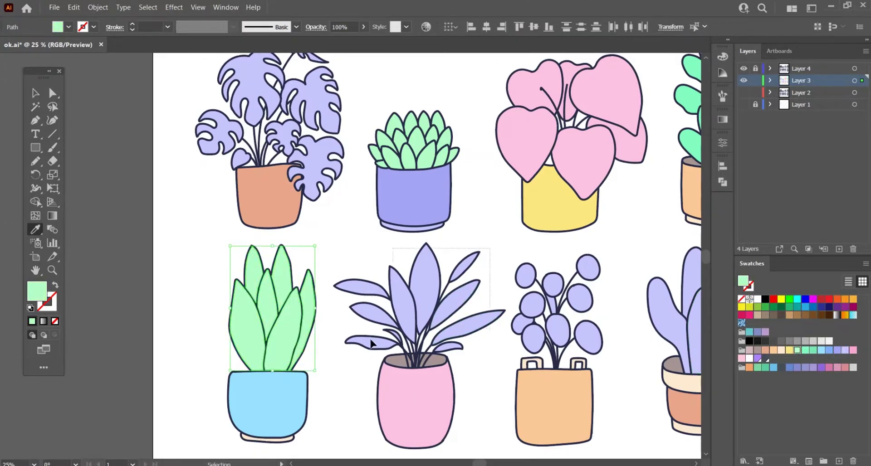
left_click(353, 348, "ctrl")
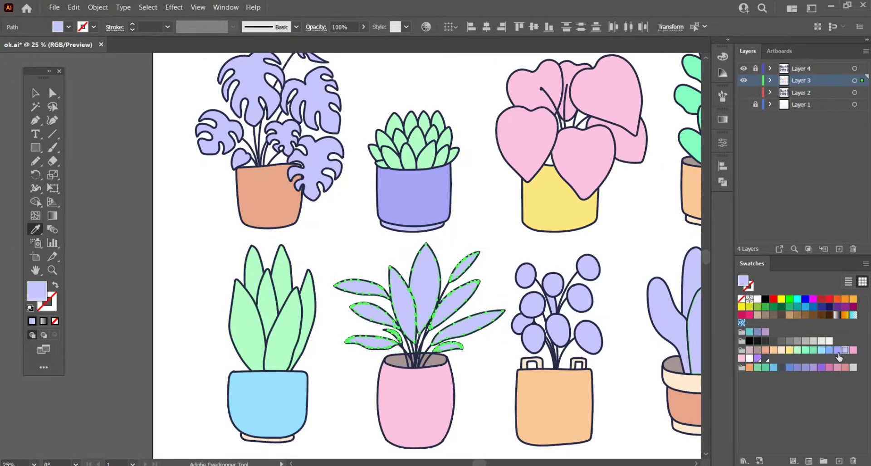
left_click(773, 351)
left_click(566, 312, "ctrl")
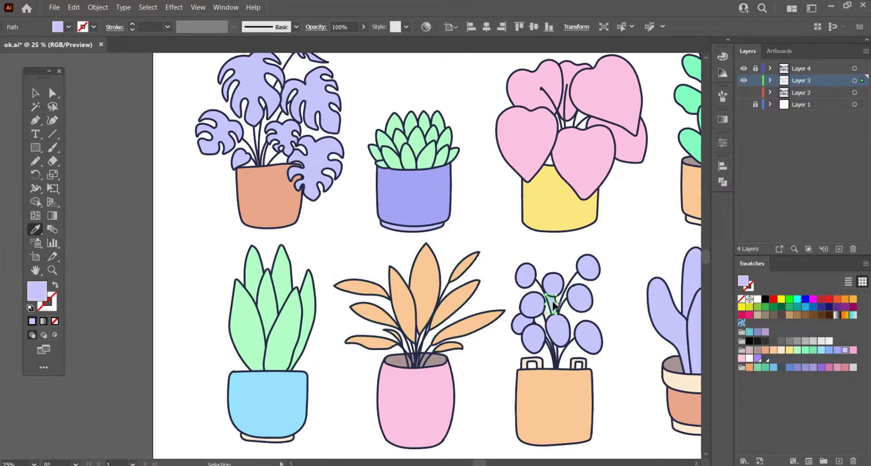
left_click(521, 342, "ctrl")
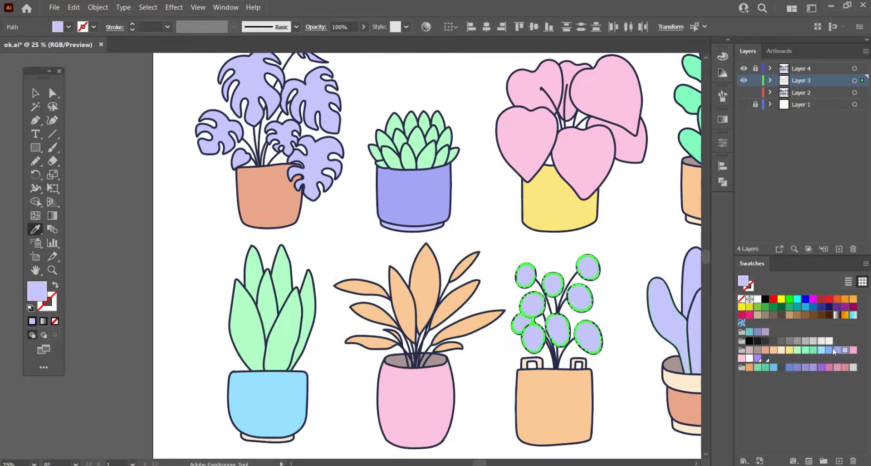
left_click(797, 351)
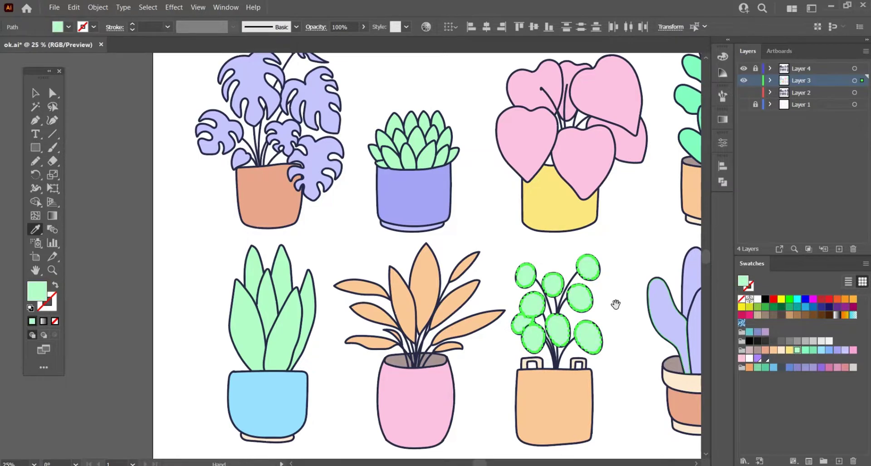
Select the bottom-right plant, check the whole set, and save ok.ai.
scroll(590, 290, "right", 5)
left_click(577, 285, "ctrl")
key("ctrl+minus")
key("ctrl+minus")
key("ctrl+minus")
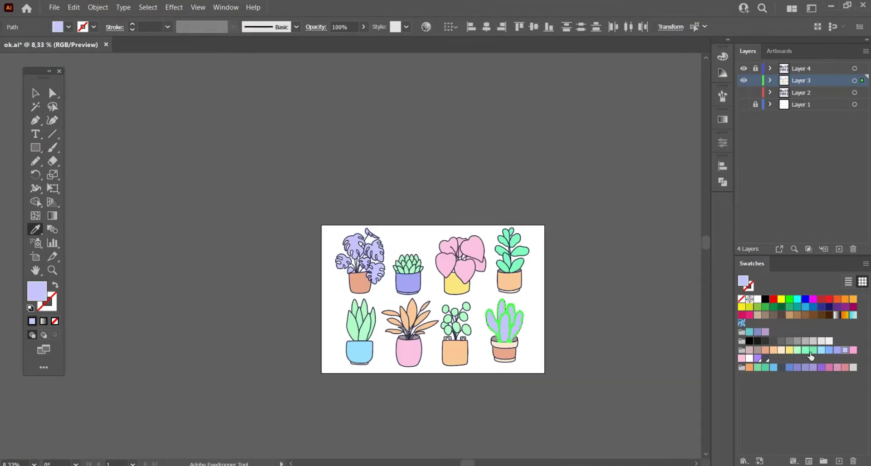
key("ctrl+shift+a")
key("ctrl+plus")
key("ctrl+plus")
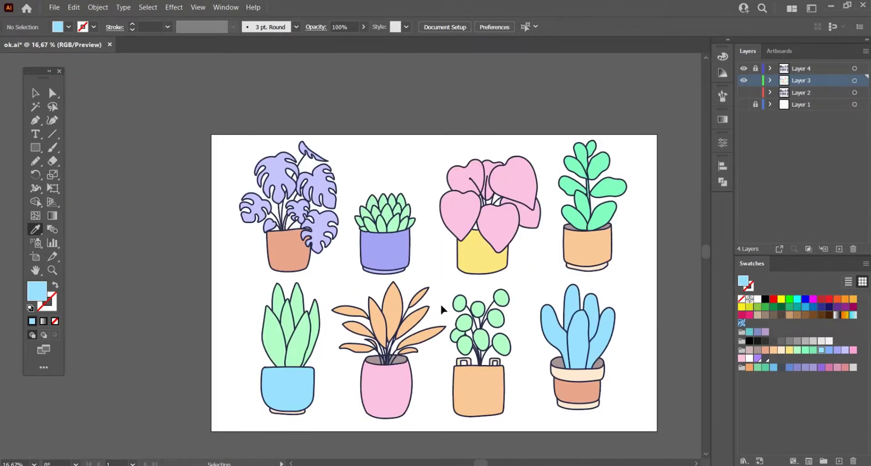
key("ctrl+s")
scroll(214, 141, "up", 3)
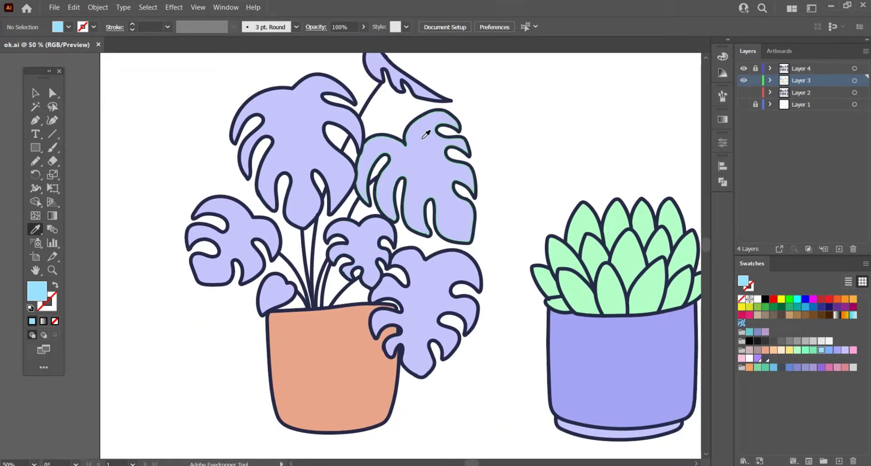
Paint cream Blob Brush stripes and a wavy line across the terracotta pot.
scroll(332, 328, "up", 1)
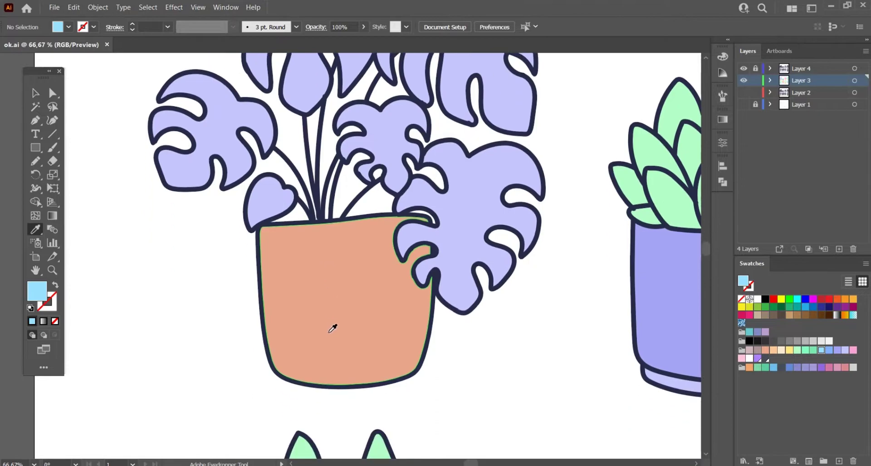
key("shift+b")
left_click(781, 350)
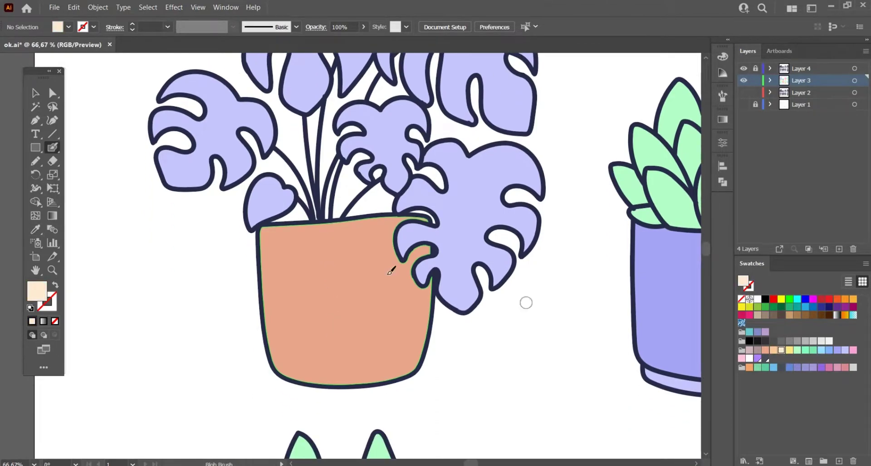
left_click_drag(310, 240, 394, 237)
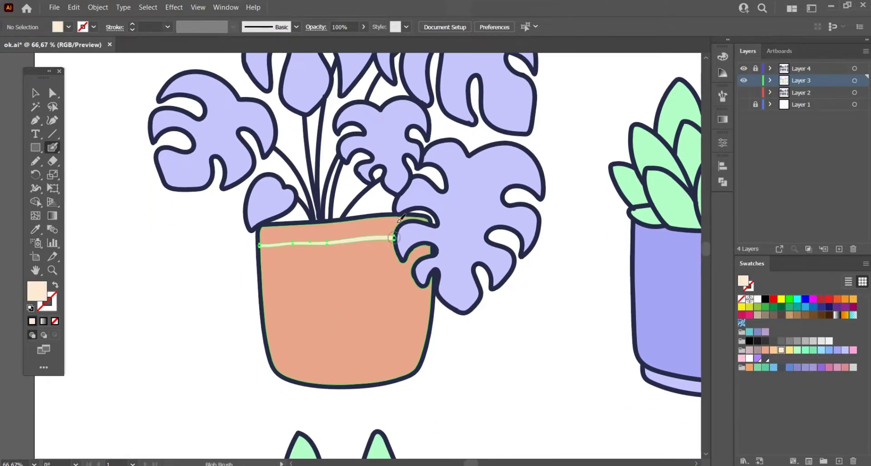
left_click_drag(258, 259, 326, 253)
left_click_drag(393, 249, 395, 250)
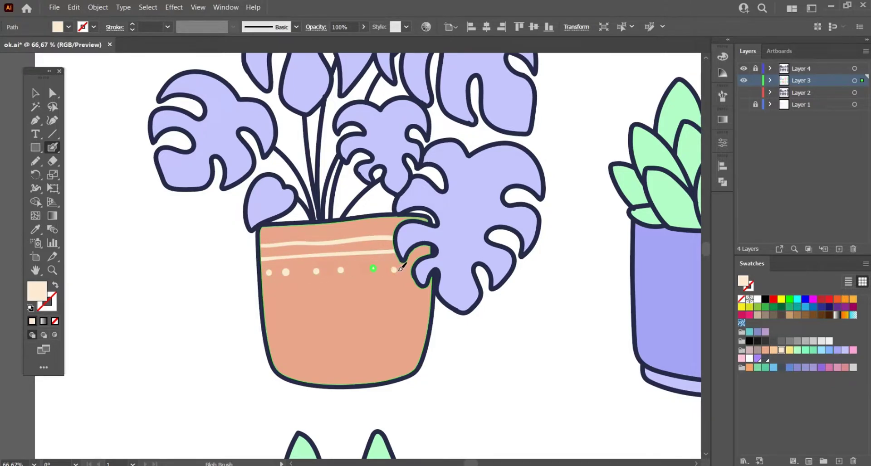
left_click_drag(360, 304, 411, 300)
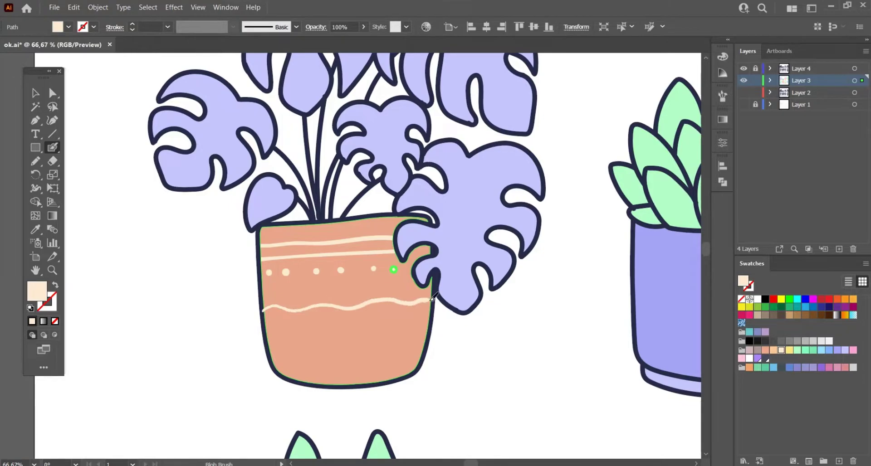
key("ctrl+z")
left_click_drag(263, 312, 272, 308)
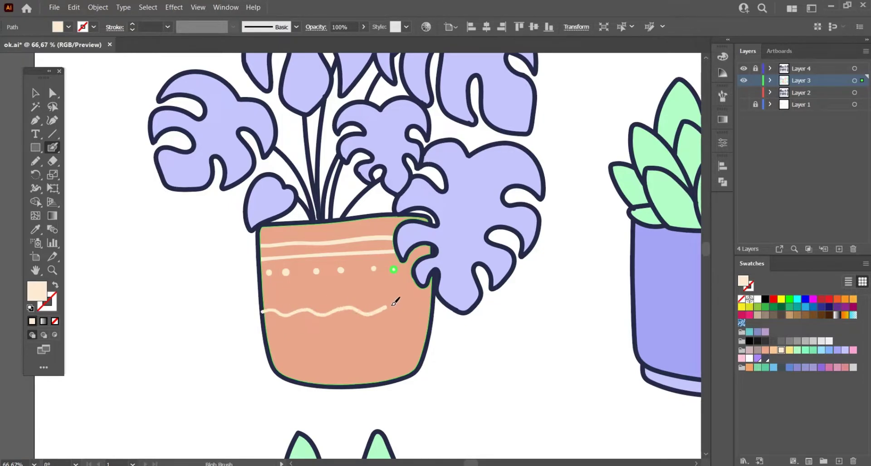
left_click_drag(431, 303, 429, 327)
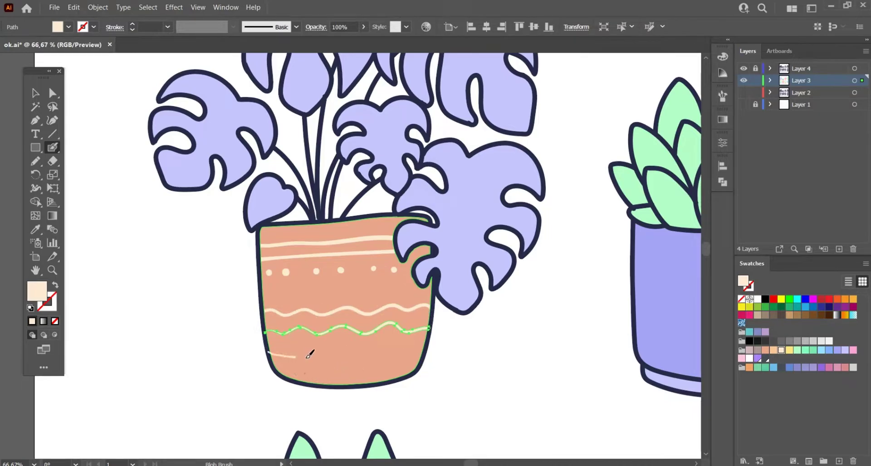
left_click_drag(310, 354, 384, 352)
key("ctrl+z")
key("ctrl+z")
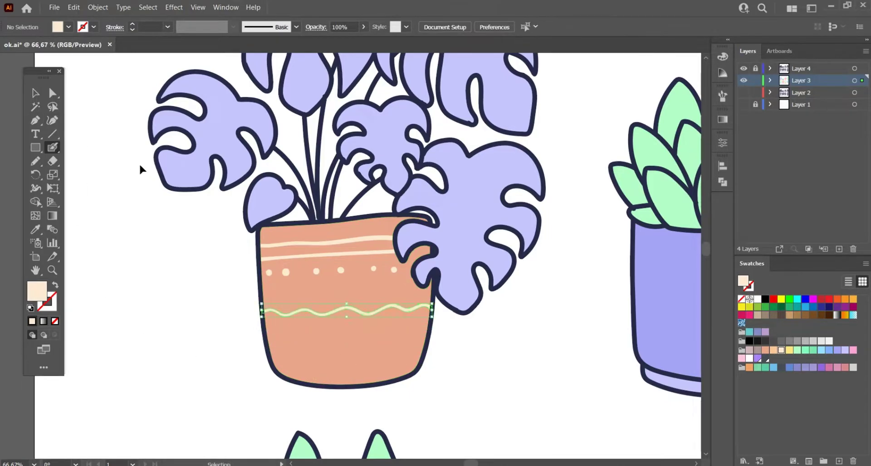
Set the Blob Brush size to Fixed instead of pressure.
double_click(53, 148)
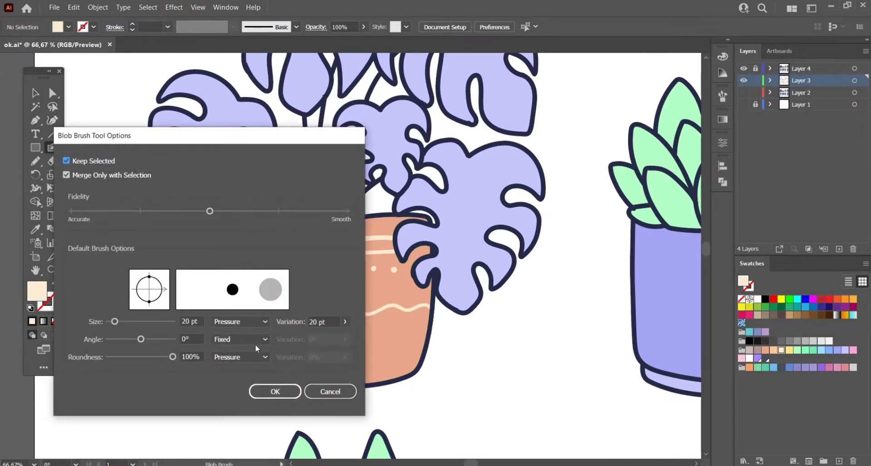
left_click(253, 357)
left_click(253, 357)
left_click(252, 321)
left_click(240, 333)
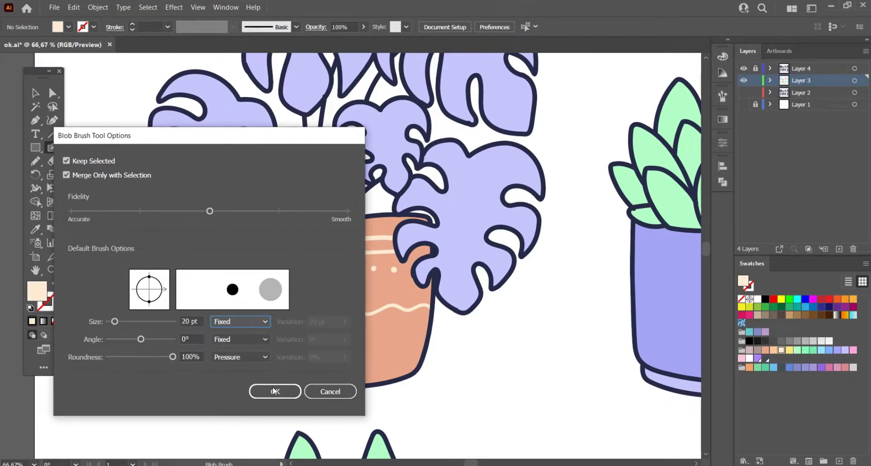
left_click(274, 391)
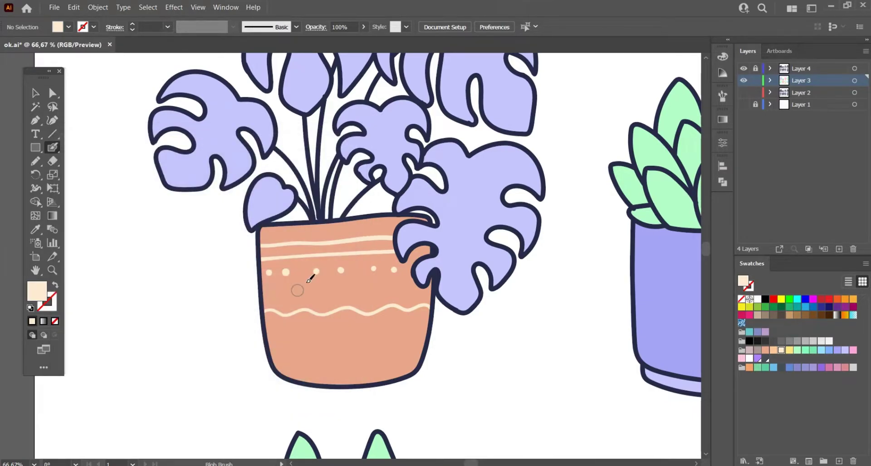
Paint a second wavy cream line and a cream band near the pot's base.
left_click(274, 330, "ctrl")
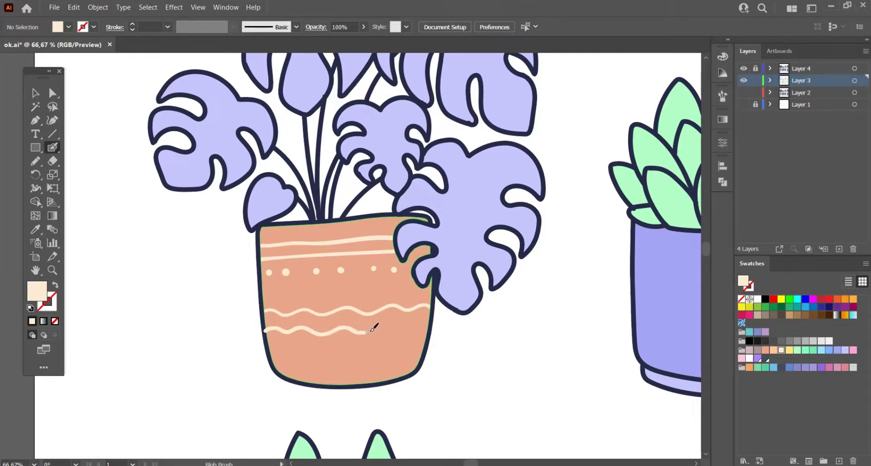
left_click_drag(430, 324, 430, 323)
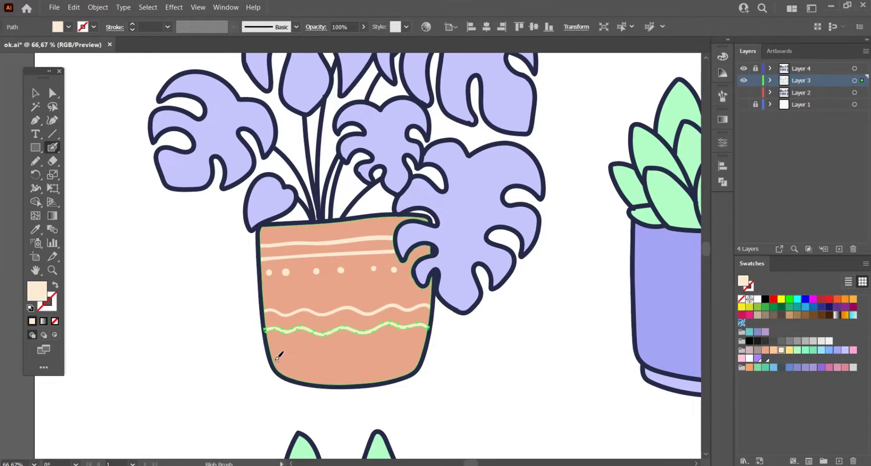
left_click_drag(401, 357, 424, 354)
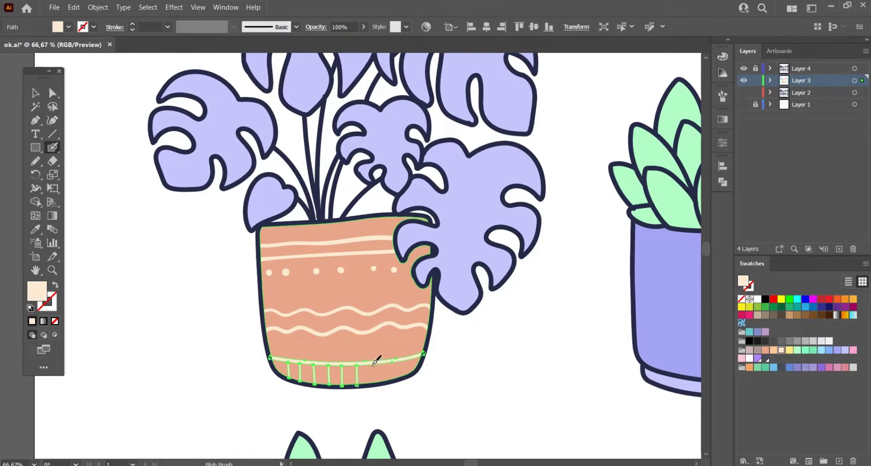
Paint a lavender vein inside the big upper-left monstera leaf, undoing the stray diagonal branch.
scroll(426, 351, "down", 5)
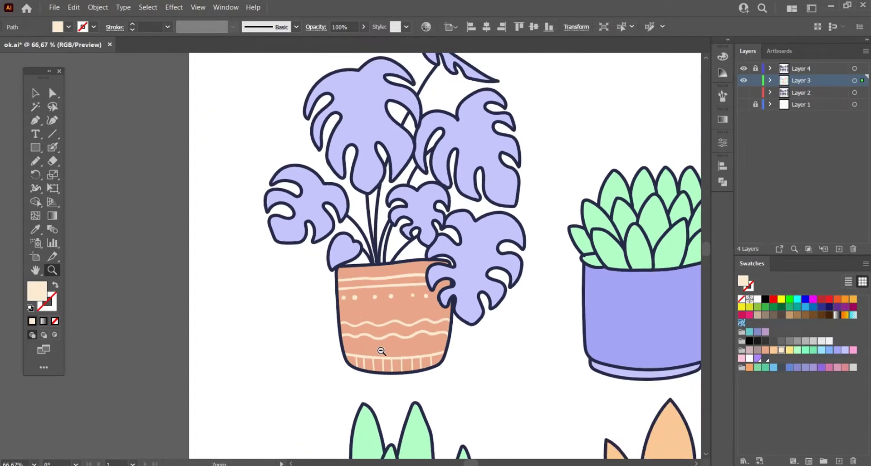
left_click_drag(452, 222, 430, 316)
scroll(400, 290, "up", 5)
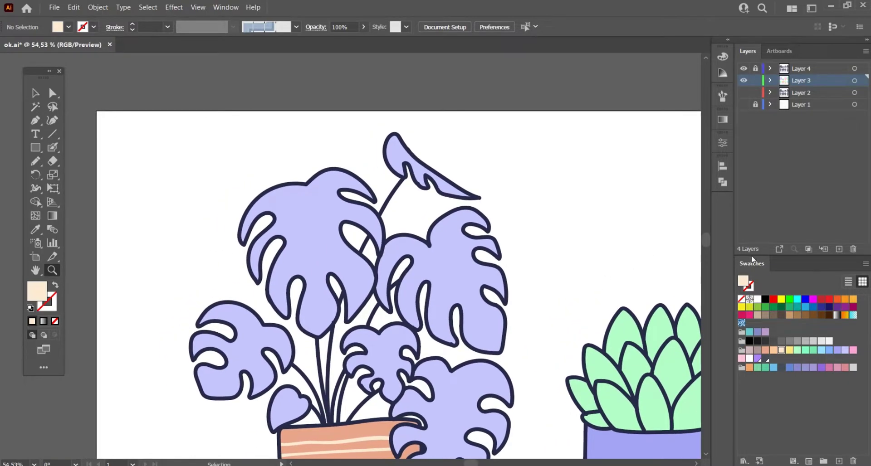
left_click(812, 369)
key("shift+b")
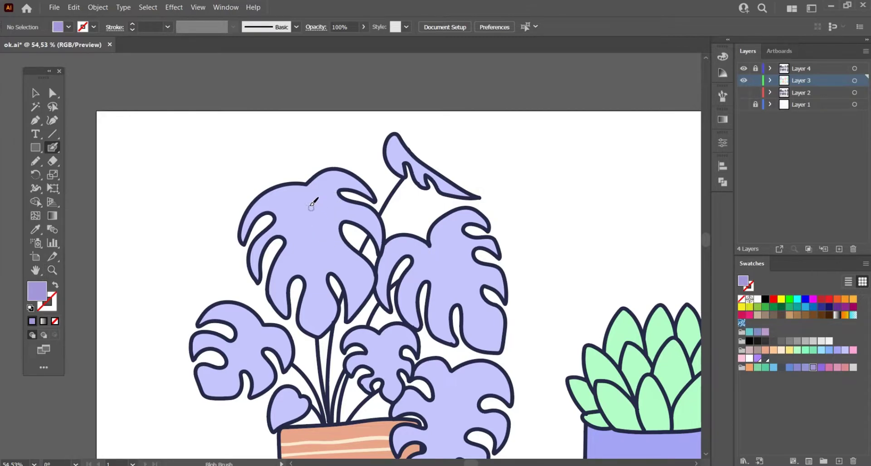
left_click_drag(312, 202, 315, 217)
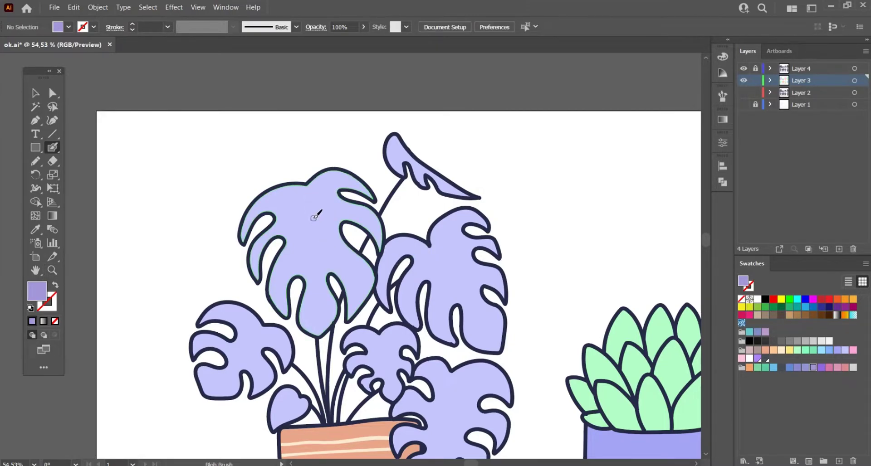
left_click_drag(312, 203, 309, 207)
left_click_drag(314, 264, 313, 271)
key("ctrl+z")
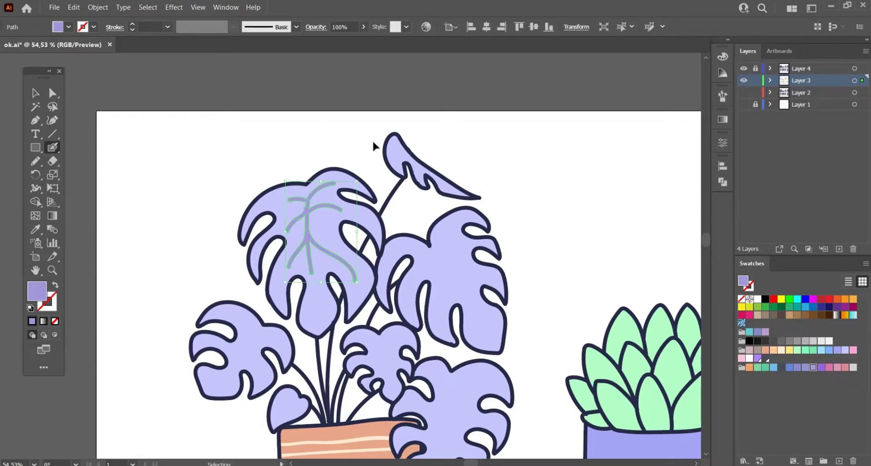
key("ctrl+minus")
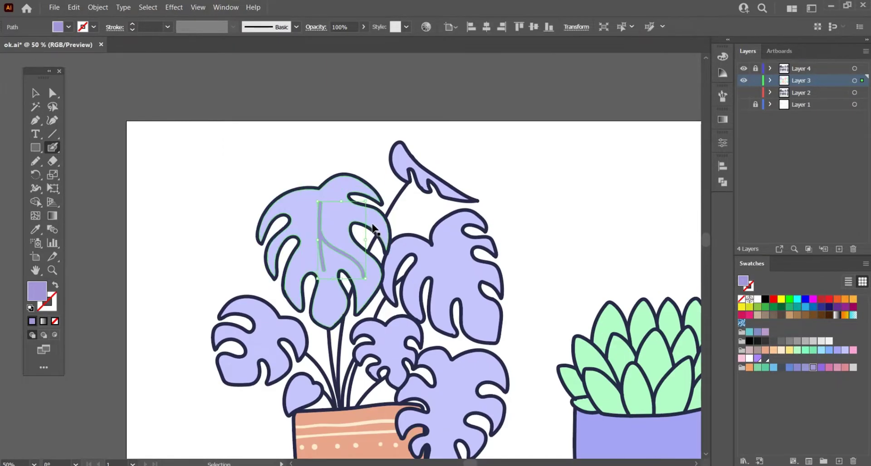
left_click(373, 229, "ctrl")
Set the Blob Brush size to follow pen pressure.
double_click(52, 147)
left_click(223, 321)
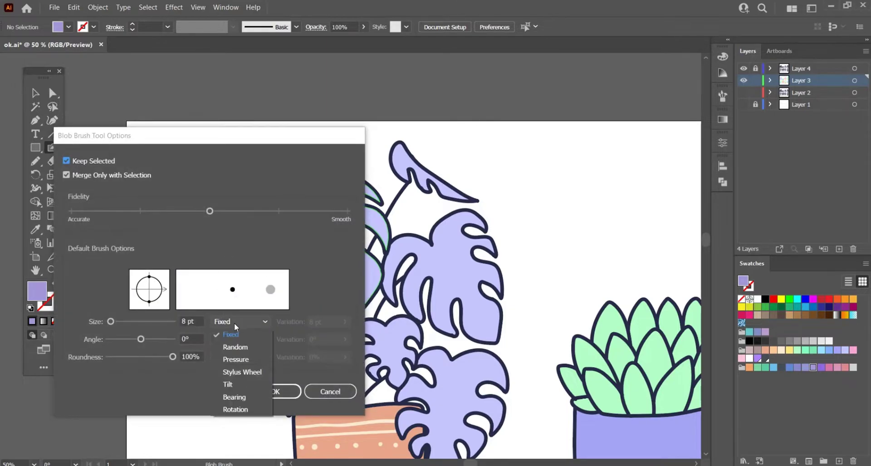
left_click(237, 344)
left_click(278, 445)
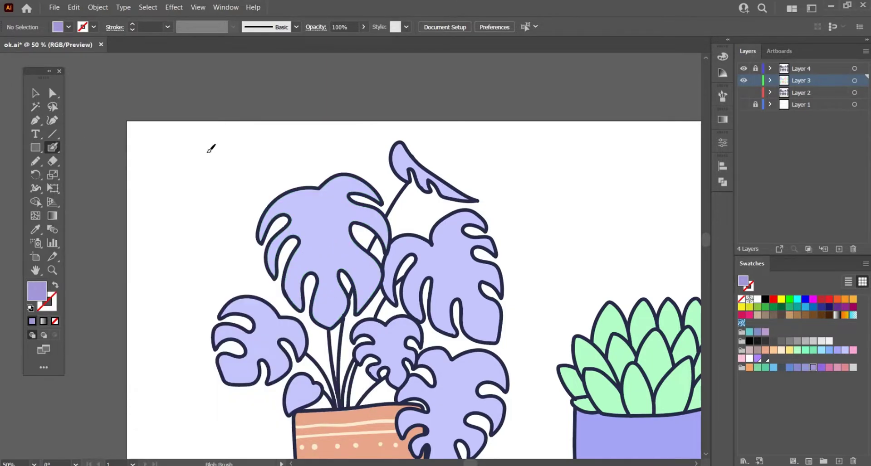
Paint the upper leaf's central vein, three branch veins and two oval spots.
left_click_drag(331, 291, 329, 295)
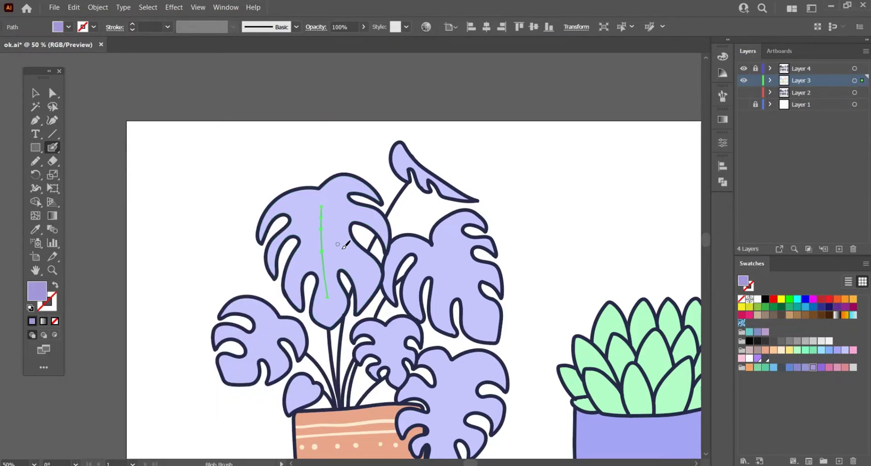
scroll(349, 245, "up", 3)
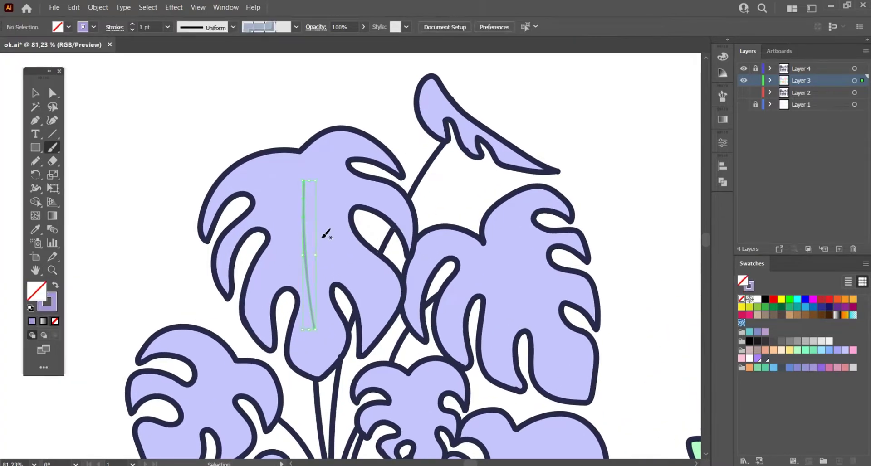
key("shift+b")
mouse_move(303, 228)
left_mouse_down()
mouse_move(359, 261)
mouse_move(380, 313)
left_mouse_up()
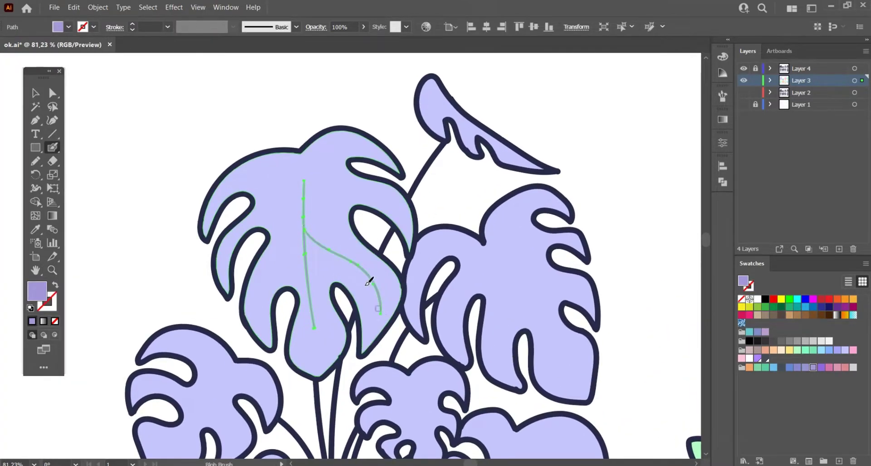
left_click_drag(293, 239, 262, 309)
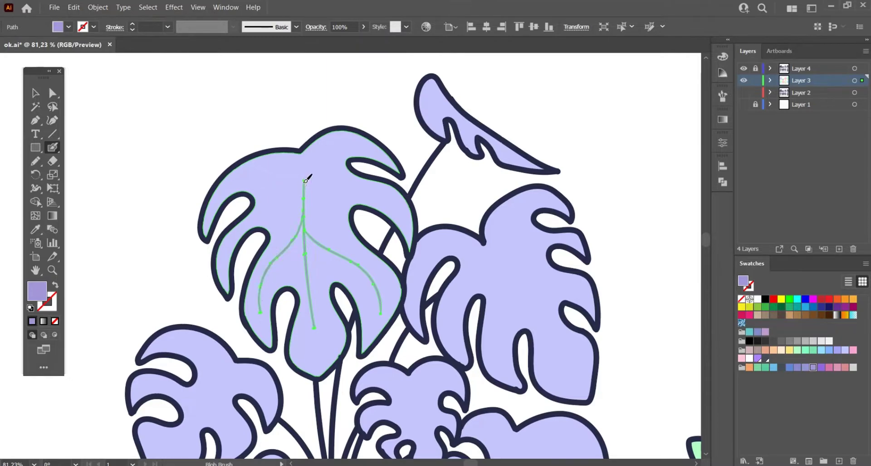
left_click_drag(305, 181, 382, 204)
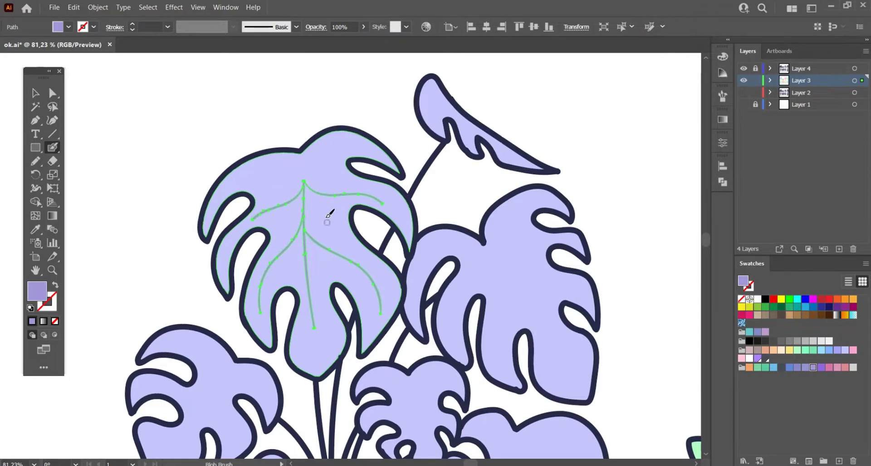
left_click_drag(262, 173, 265, 166)
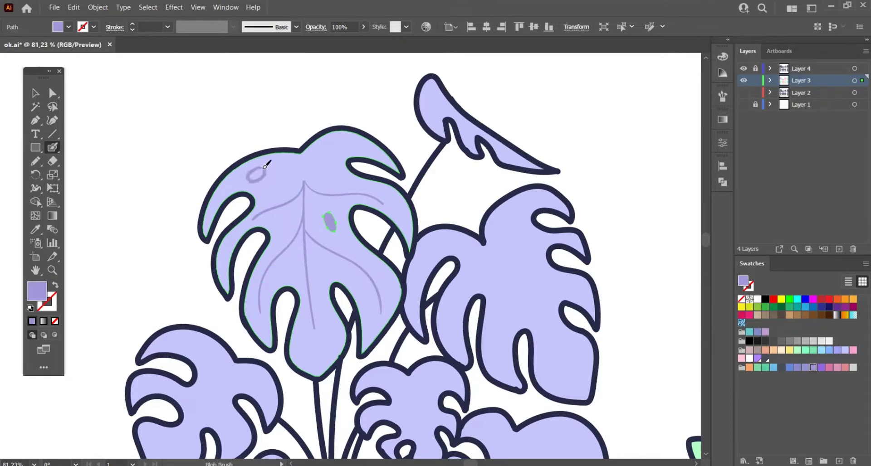
left_click_drag(304, 341, 310, 347)
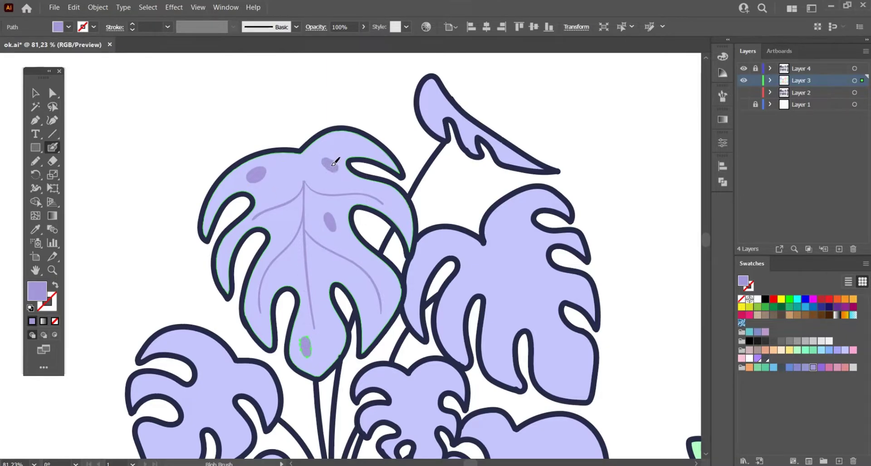
Paint a central vein, branch veins and two spots on the lower-left leaf.
left_click_drag(444, 327, 481, 252)
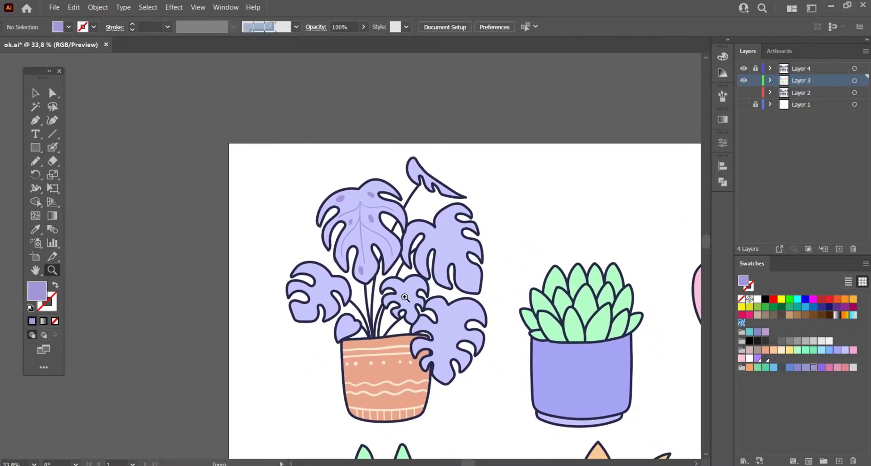
left_click_drag(404, 298, 463, 294)
key("shift+b")
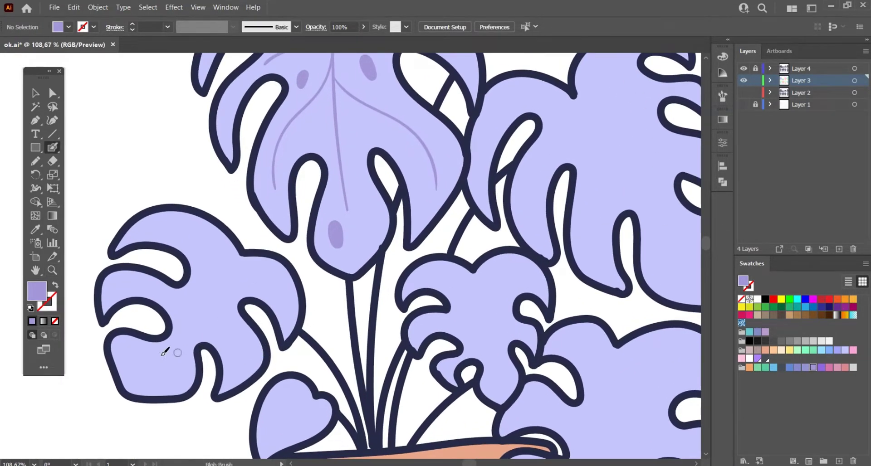
mouse_move(146, 375)
left_mouse_down()
mouse_move(181, 344)
mouse_move(252, 251)
mouse_move(219, 275)
mouse_move(152, 372)
left_mouse_up()
left_click_drag(247, 253, 286, 311)
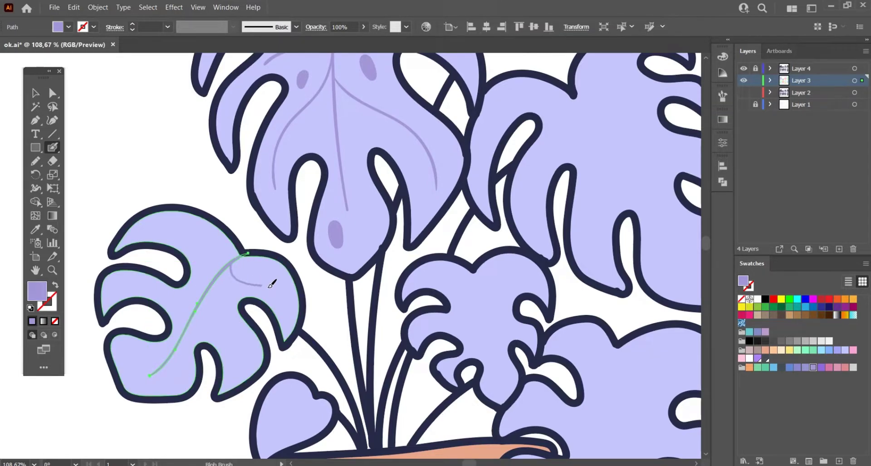
left_click_drag(205, 294, 239, 361)
left_click_drag(195, 311, 113, 294)
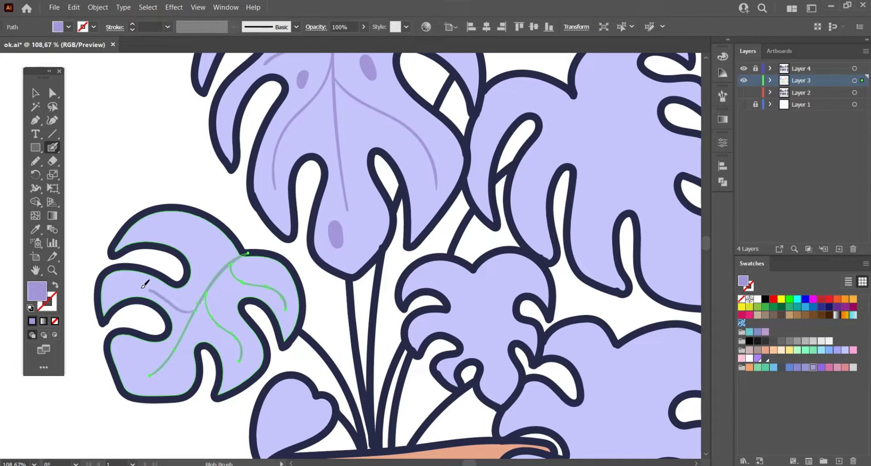
left_click_drag(227, 263, 175, 227)
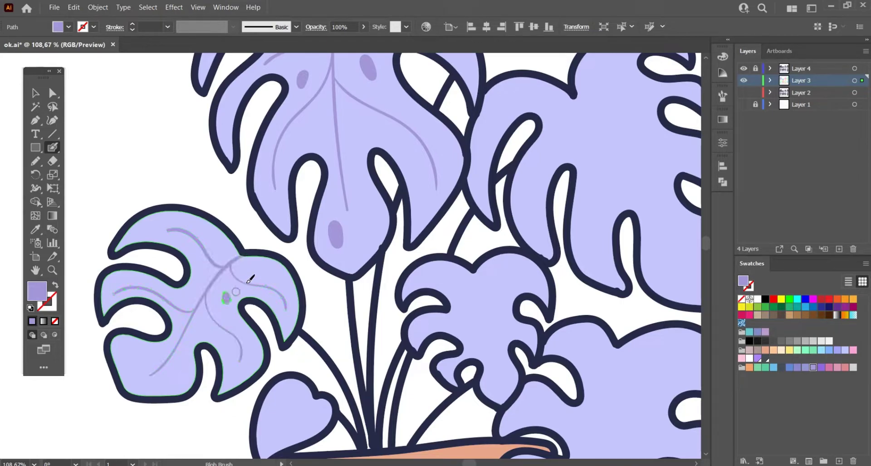
left_click_drag(149, 225, 151, 225)
left_click_drag(135, 359, 142, 352)
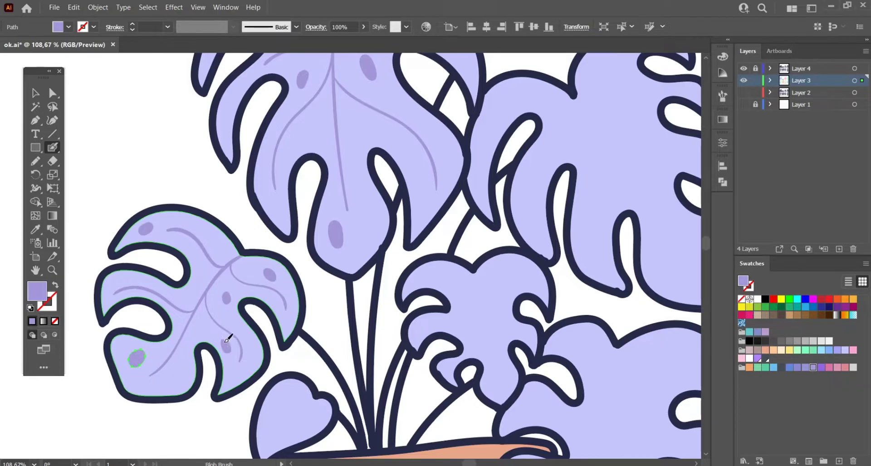
Paint veins in the small upper leaf and branching veins on the right leaf.
mouse_move(347, 356)
left_mouse_down()
mouse_move(295, 328)
mouse_move(301, 275)
left_mouse_up()
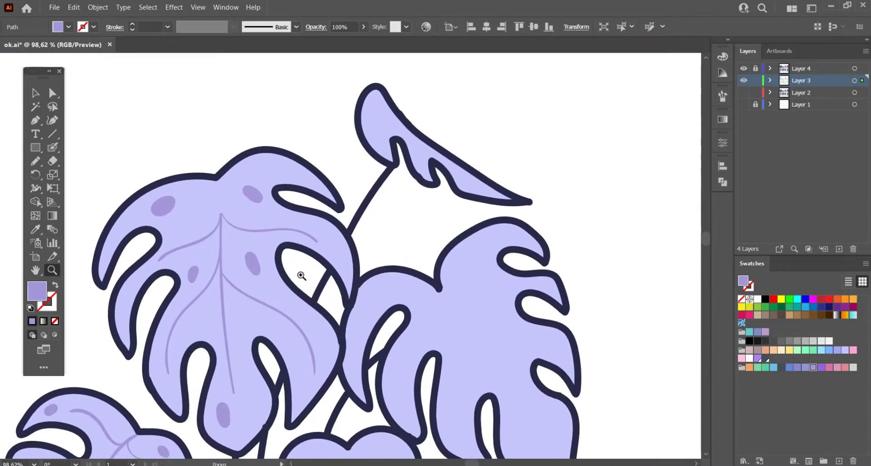
key("shift+b")
left_click_drag(228, 168, 222, 226)
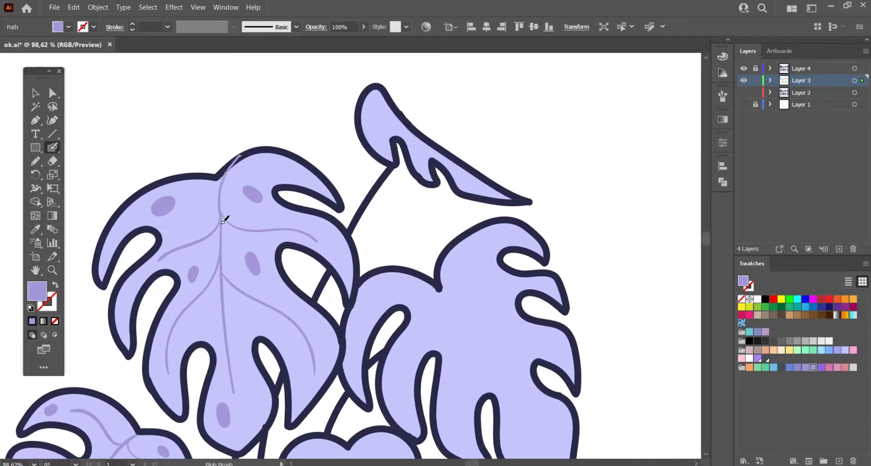
left_click_drag(262, 152, 172, 158)
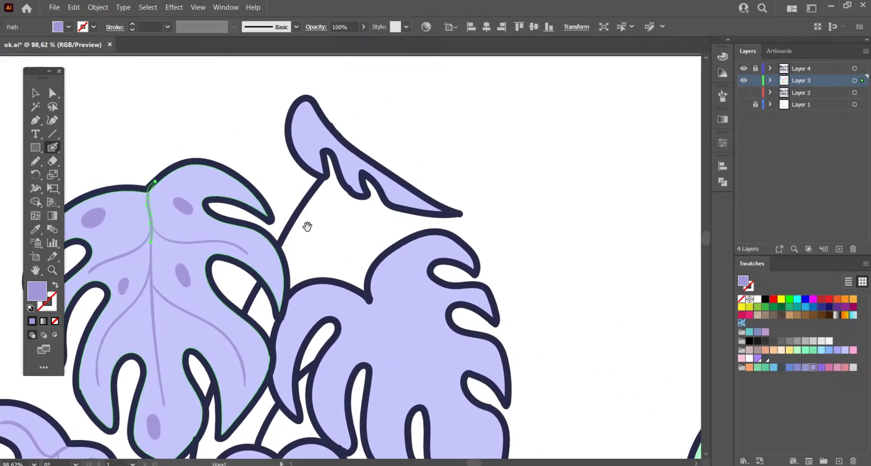
left_click_drag(287, 145, 294, 103)
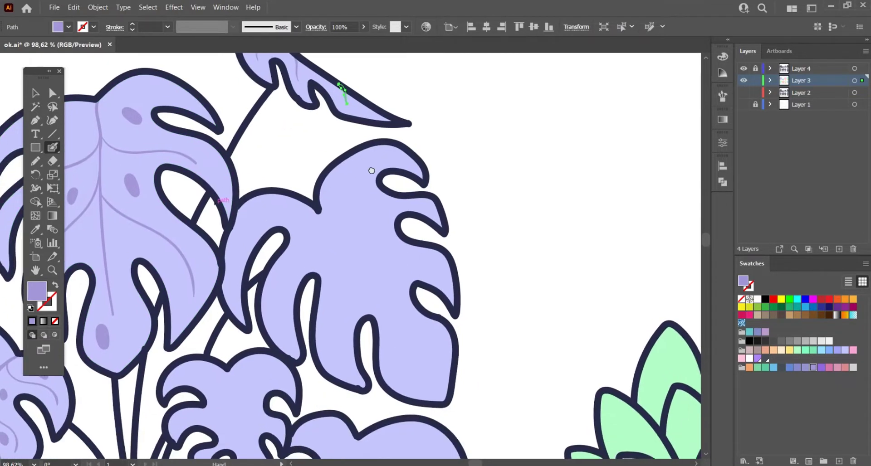
scroll(376, 171, "down", 5)
mouse_move(325, 147)
left_mouse_down()
mouse_move(389, 236)
mouse_move(420, 312)
left_mouse_up()
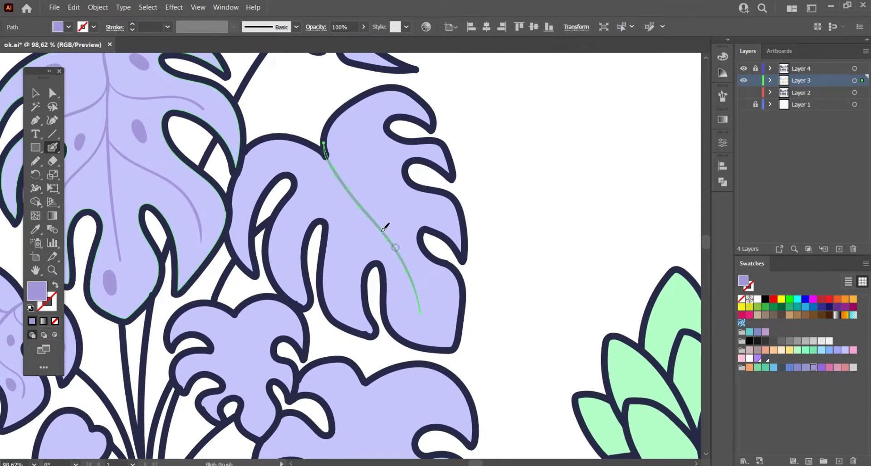
left_click_drag(360, 209, 353, 312)
left_click_drag(358, 205, 444, 224)
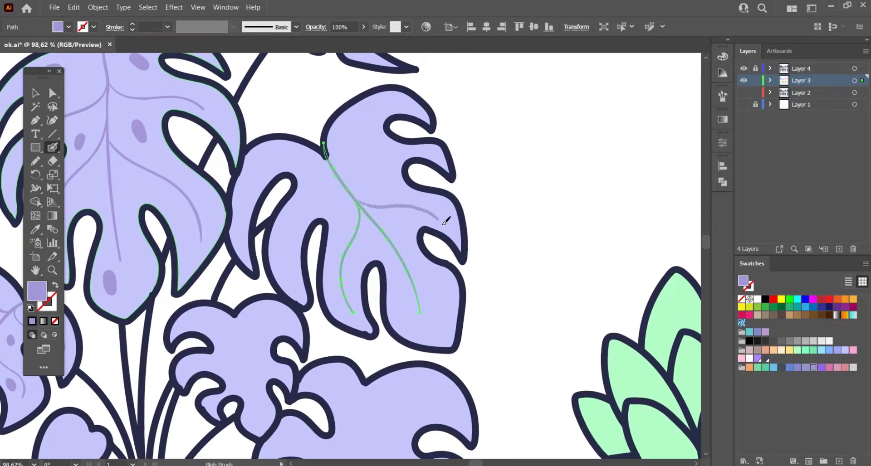
left_click_drag(331, 161, 425, 152)
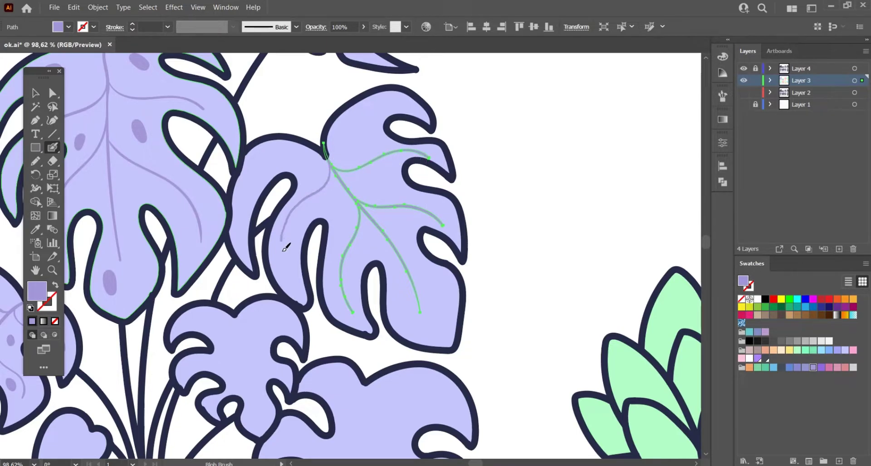
left_click_drag(247, 207, 403, 104)
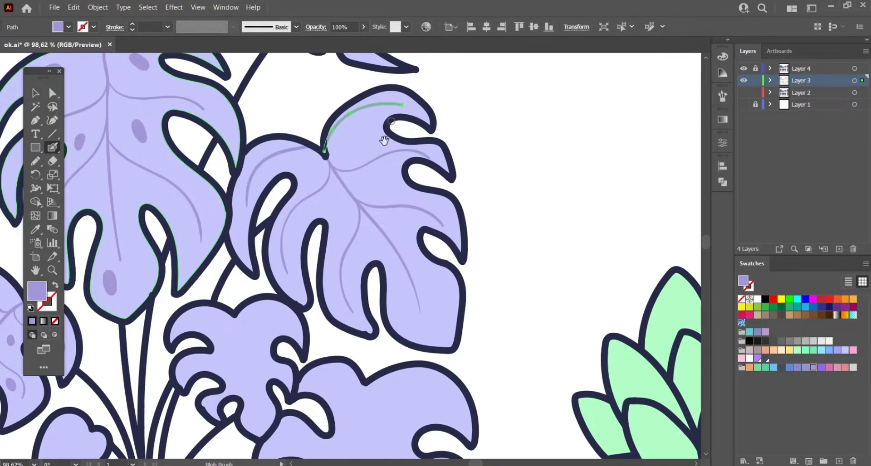
Add a top-edge highlight, curled marks and oval spots to the right leaf.
scroll(383, 136, "down", 1)
left_click_drag(373, 149, 380, 157)
left_click_drag(359, 116, 362, 108)
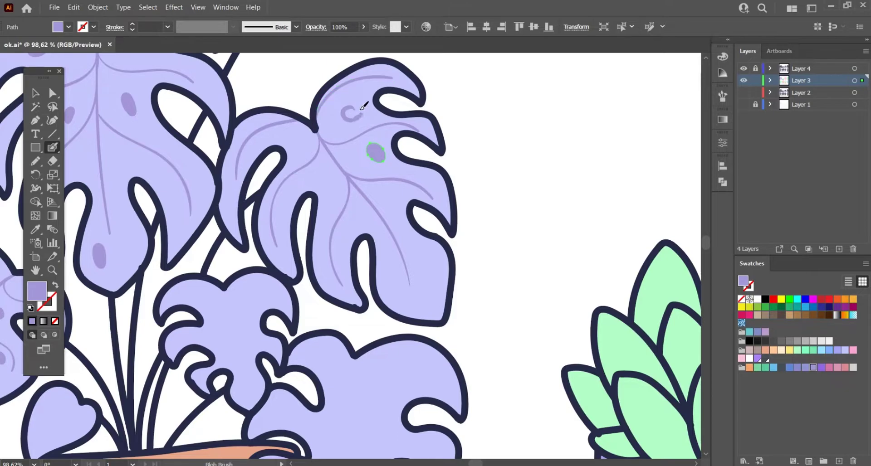
left_click_drag(294, 142, 298, 135)
left_click_drag(392, 275, 388, 268)
left_click_drag(427, 249, 428, 262)
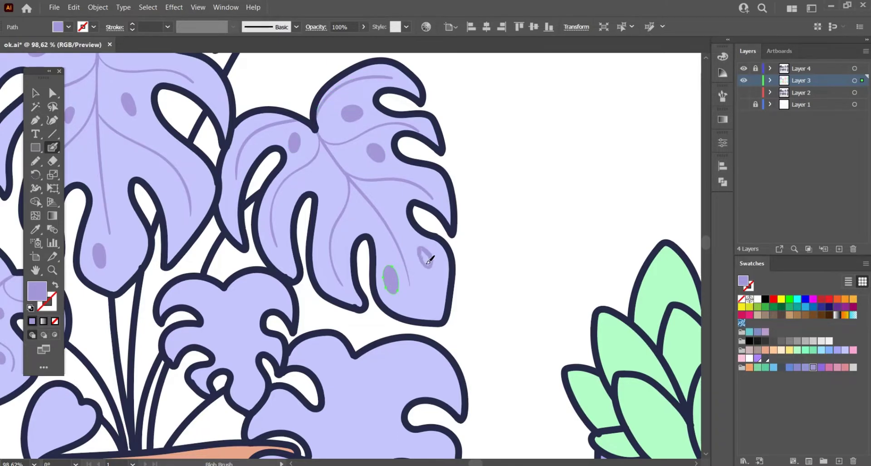
left_click_drag(325, 205, 330, 200)
Paint short veins and a spot on the small center and lower-left leaves.
left_click_drag(332, 287, 403, 224)
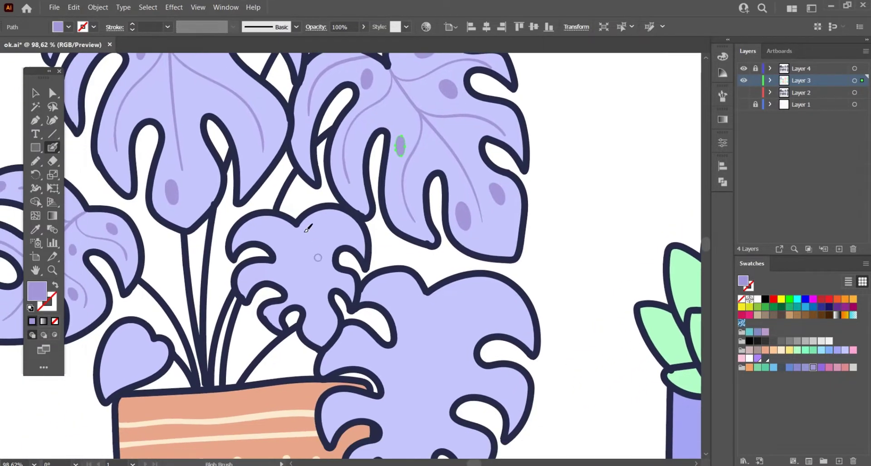
left_click_drag(298, 221, 320, 325)
left_click_drag(309, 271, 300, 295)
left_click_drag(303, 245, 267, 272)
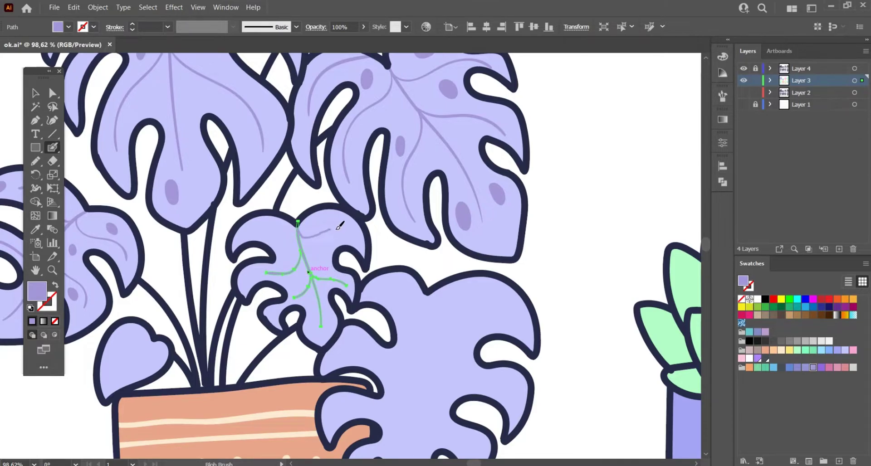
left_click_drag(300, 230, 409, 162)
left_click_drag(223, 323, 265, 283)
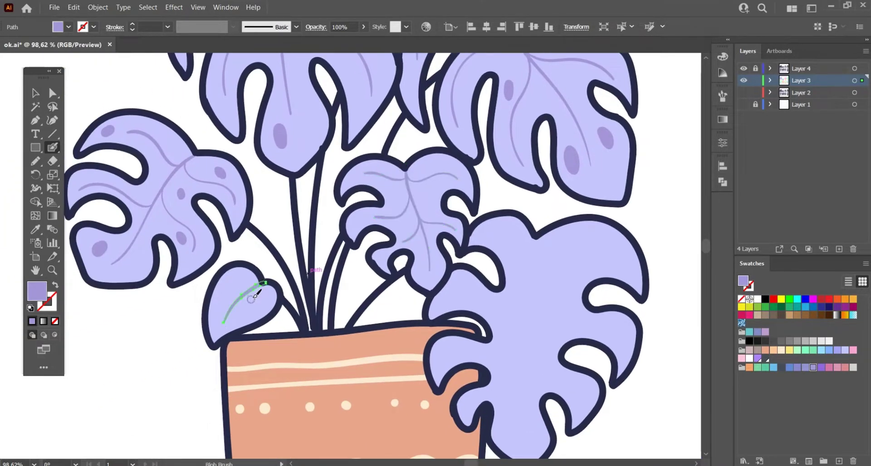
left_click(241, 316)
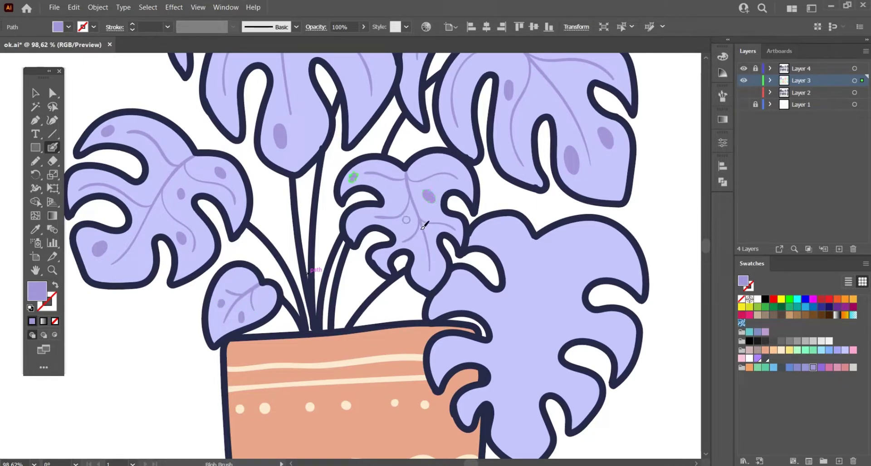
Paint the big front leaf's midrib, branching and upper-lobe veins, and spots.
left_click_drag(424, 247, 311, 205)
left_click_drag(435, 188, 409, 398)
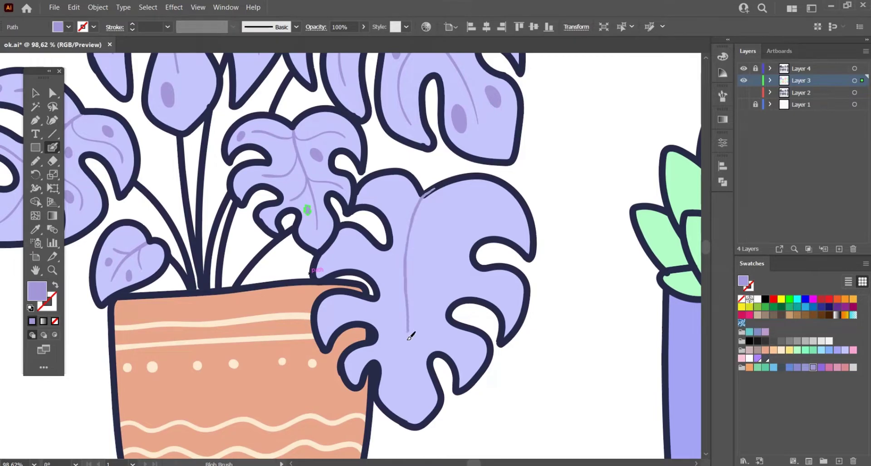
left_click_drag(422, 324, 468, 361)
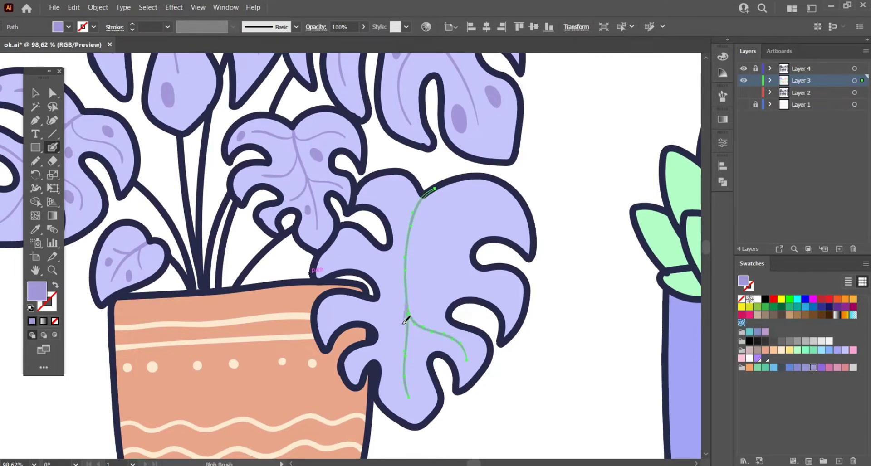
left_click_drag(406, 318, 356, 367)
left_click_drag(348, 309, 408, 279)
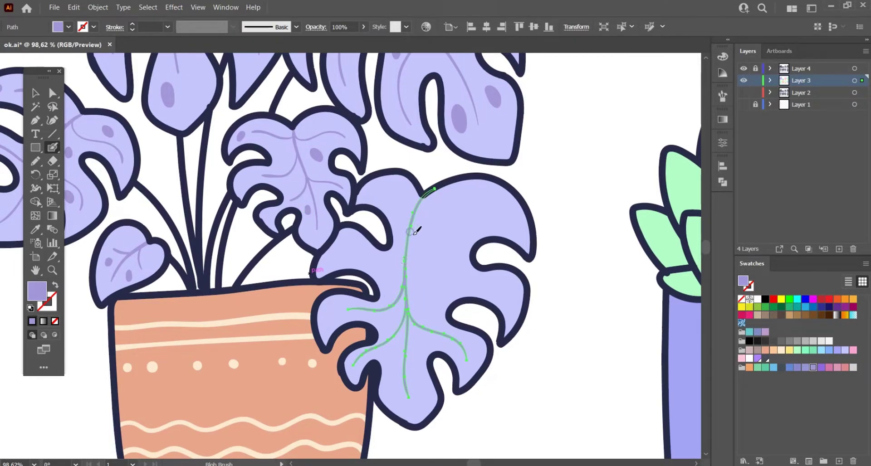
left_click_drag(413, 230, 499, 307)
left_click_drag(404, 266, 336, 252)
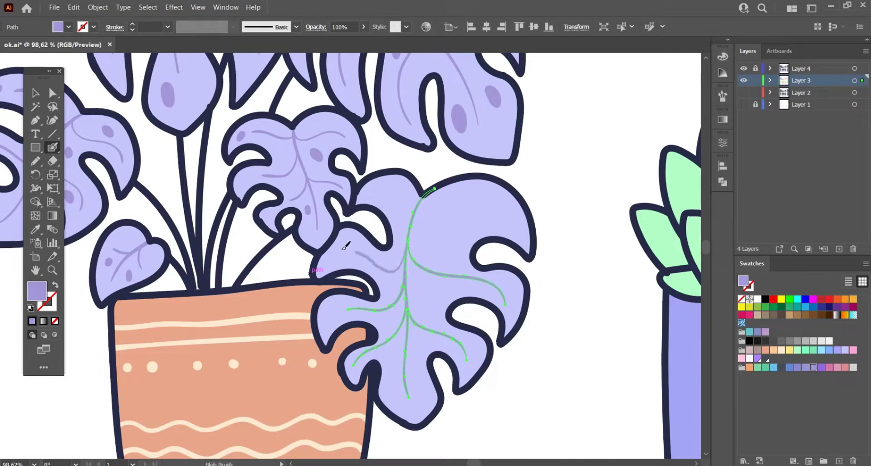
left_click_drag(420, 212, 518, 234)
left_click_drag(378, 193, 416, 207)
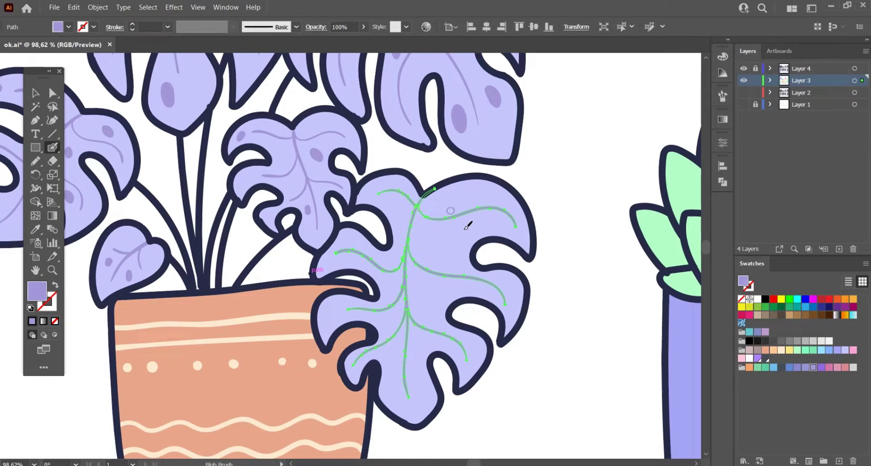
left_click_drag(442, 241, 452, 249)
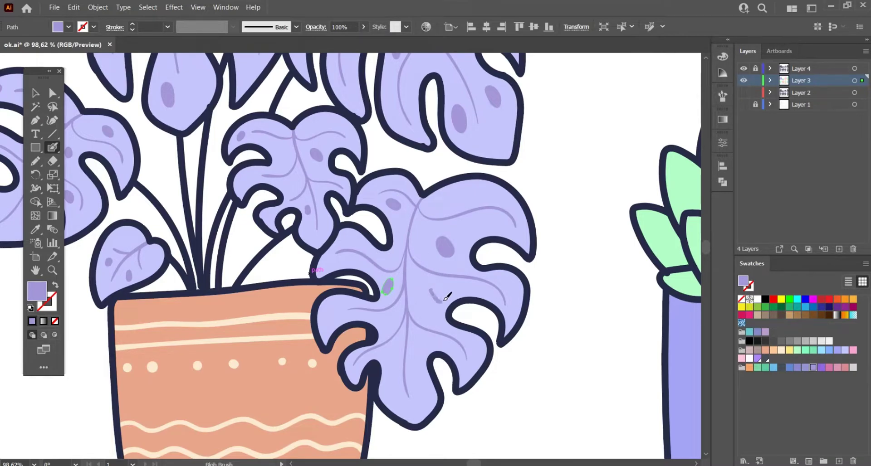
left_click_drag(447, 296, 437, 295)
left_click_drag(419, 376, 424, 385)
In dark navy, paint a row of dashes and small dots on the succulent pot.
scroll(398, 282, "down", 5)
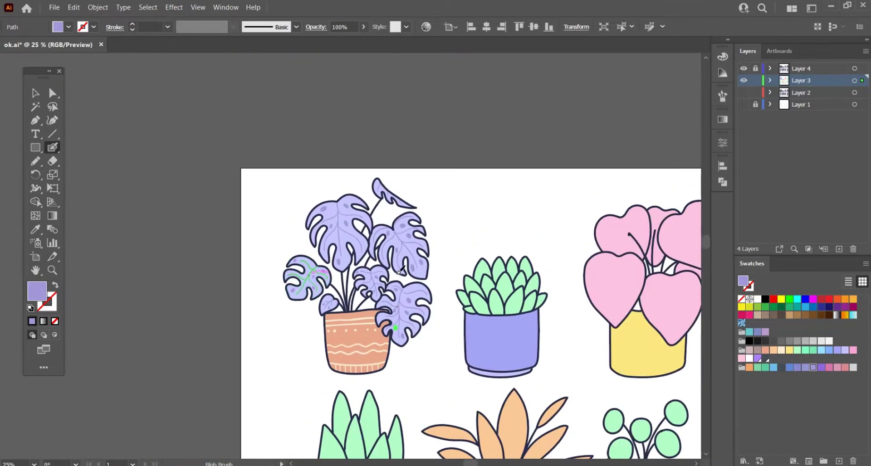
scroll(408, 272, "down", 2)
scroll(434, 266, "up", 2)
scroll(423, 330, "up", 2)
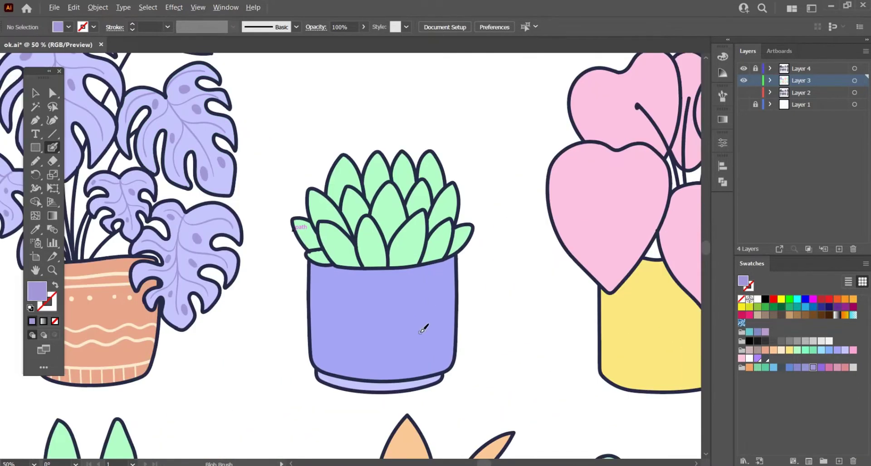
left_click(765, 358)
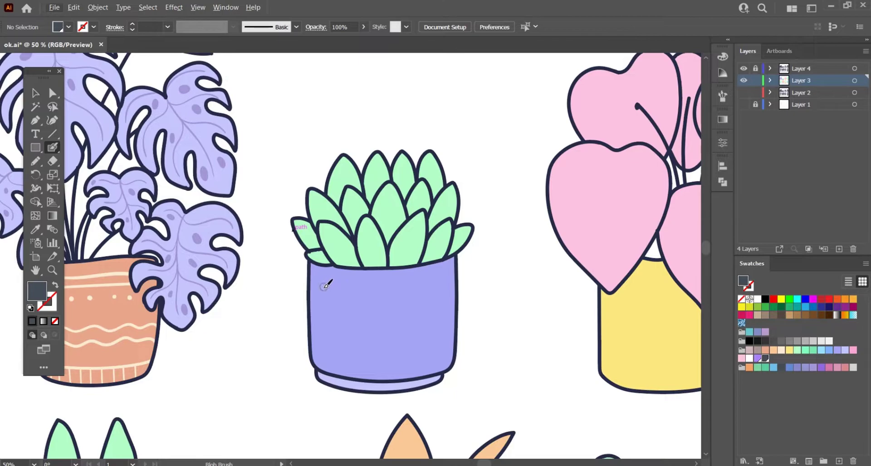
mouse_move(321, 279)
left_mouse_down()
mouse_move(321, 291)
mouse_move(376, 292)
left_mouse_up()
mouse_move(391, 279)
left_mouse_down()
mouse_move(391, 292)
mouse_move(422, 291)
left_mouse_up()
mouse_move(438, 275)
left_mouse_down()
mouse_move(438, 287)
mouse_move(448, 285)
left_mouse_up()
left_click(322, 300)
left_click(334, 302)
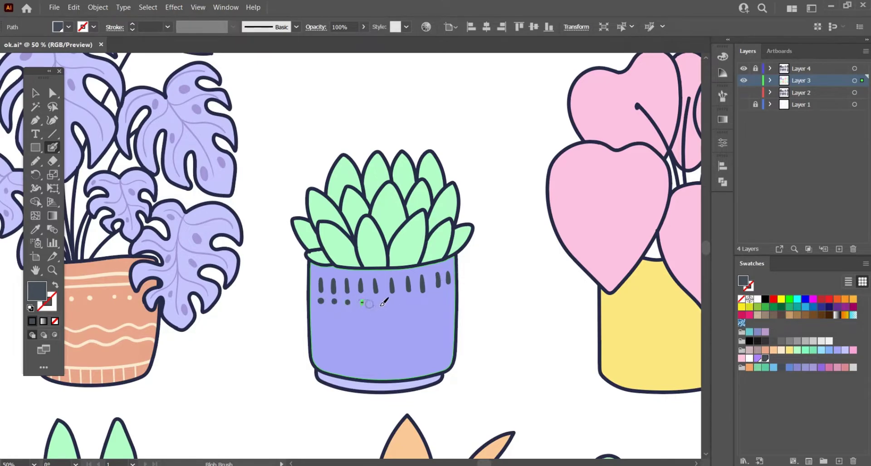
left_click(424, 302)
left_click(440, 298)
Draw two zigzag lines across the succulent pot below the dots.
left_click_drag(311, 330, 456, 329)
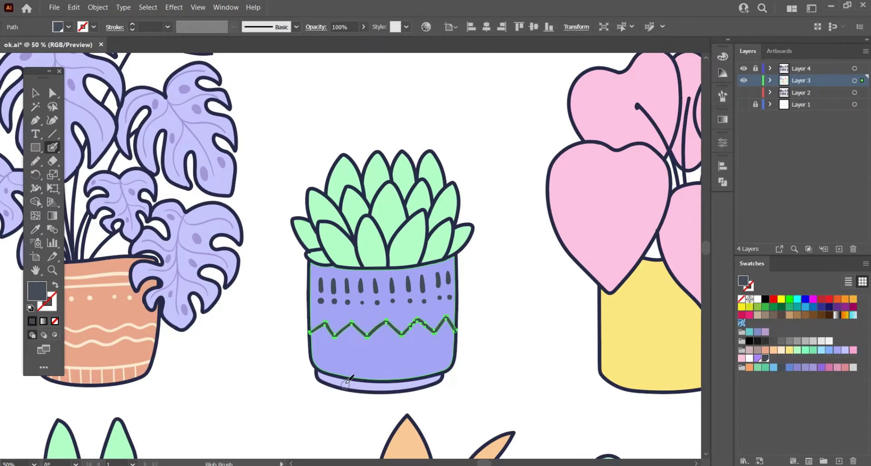
left_click_drag(353, 338, 455, 338)
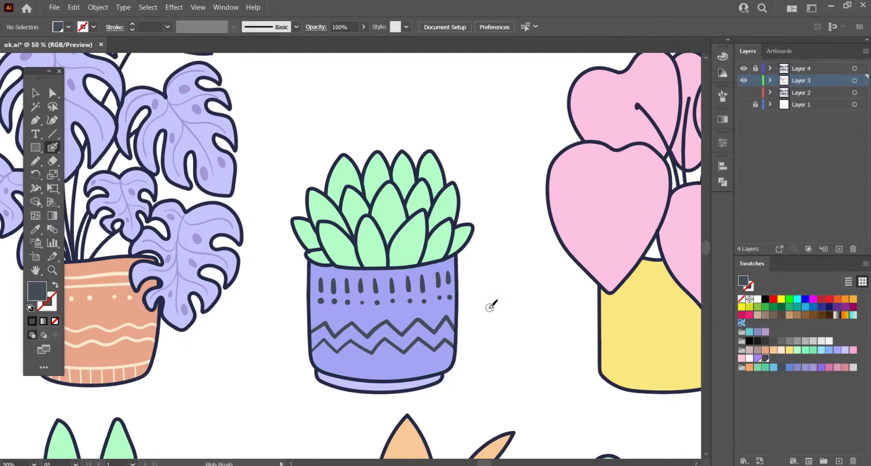
scroll(480, 309, "up", 2)
scroll(461, 324, "up", 1)
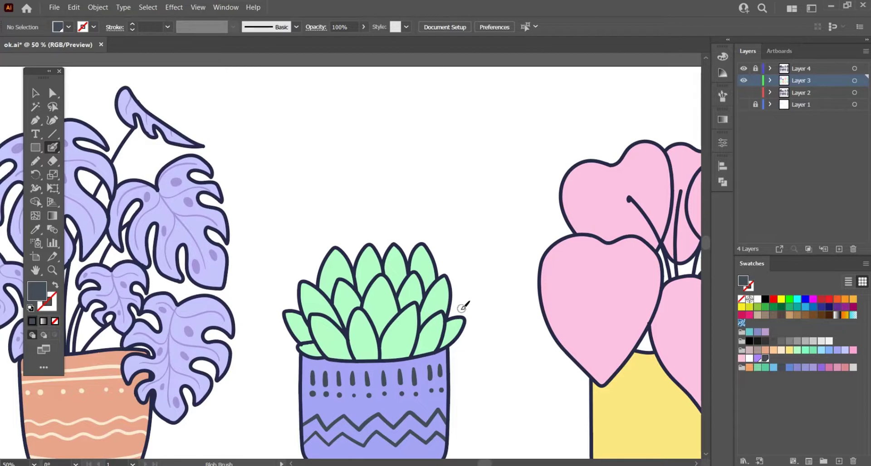
Zoom in on the succulent and set the Magic Wand to also match stroke colour, stroke weight and opacity.
key("z")
left_click(437, 339)
left_click_drag(437, 339, 383, 362)
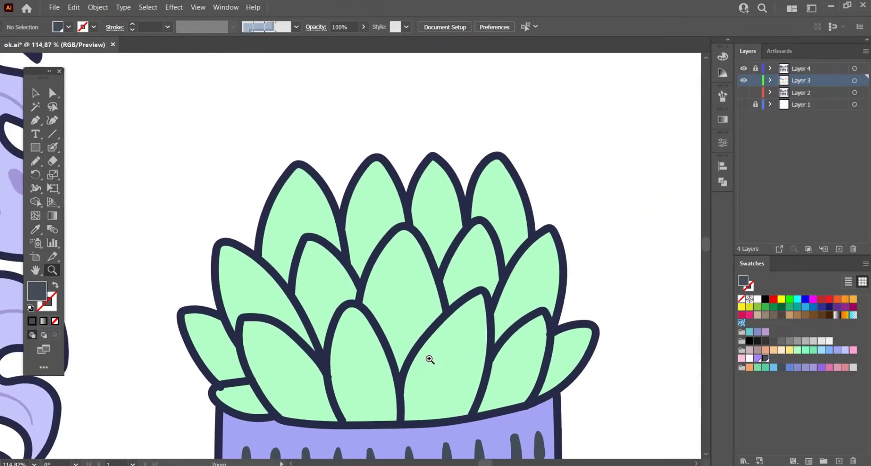
double_click(35, 107)
left_click(364, 241)
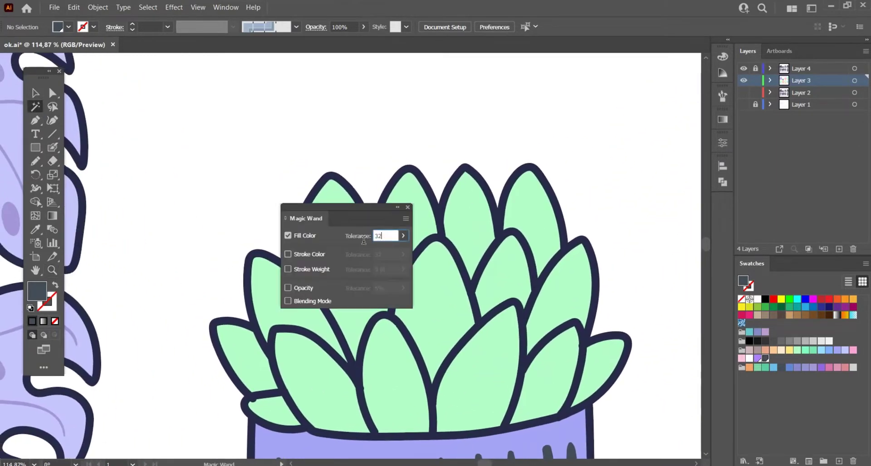
left_click(310, 255)
left_click(305, 269)
left_click(302, 287)
key("Tab")
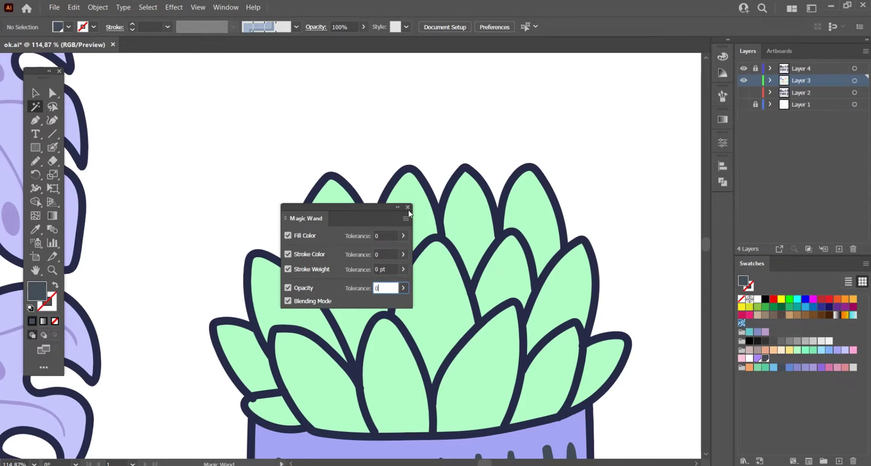
left_click(408, 207)
With a pink Pencil, draw tips on the right, upper-right and top-middle leaves.
key("n")
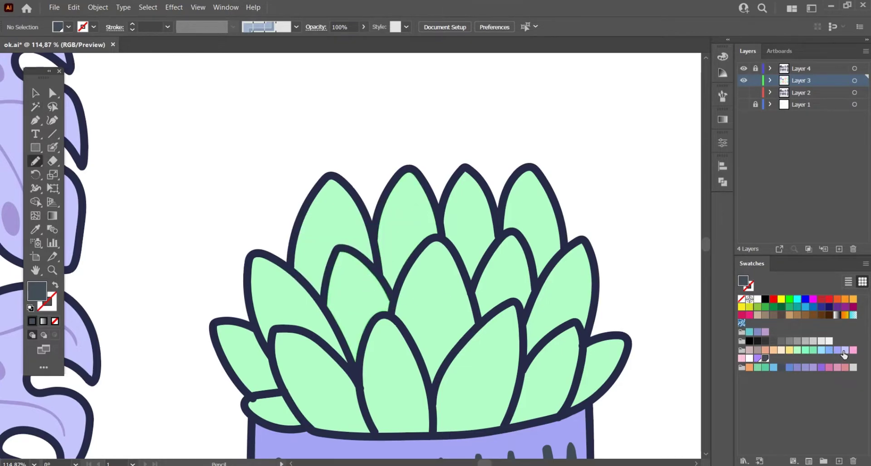
left_click(853, 350)
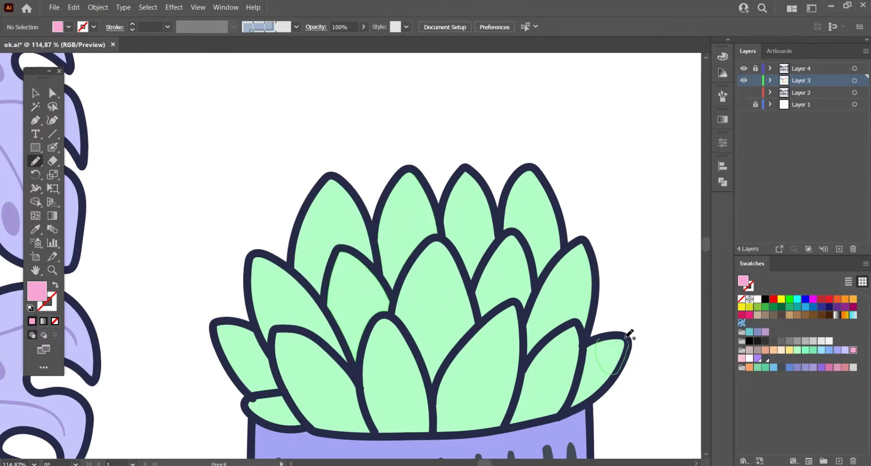
mouse_move(613, 369)
left_mouse_down()
mouse_move(598, 339)
mouse_move(550, 344)
left_mouse_up()
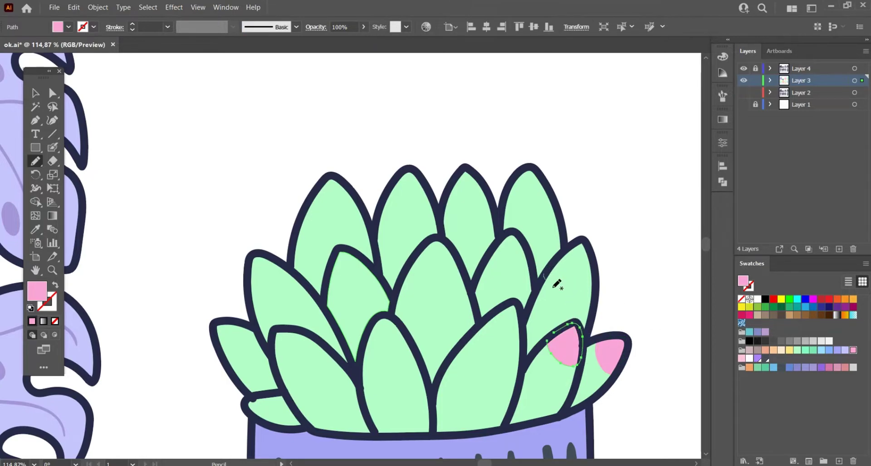
left_click_drag(548, 267, 545, 272)
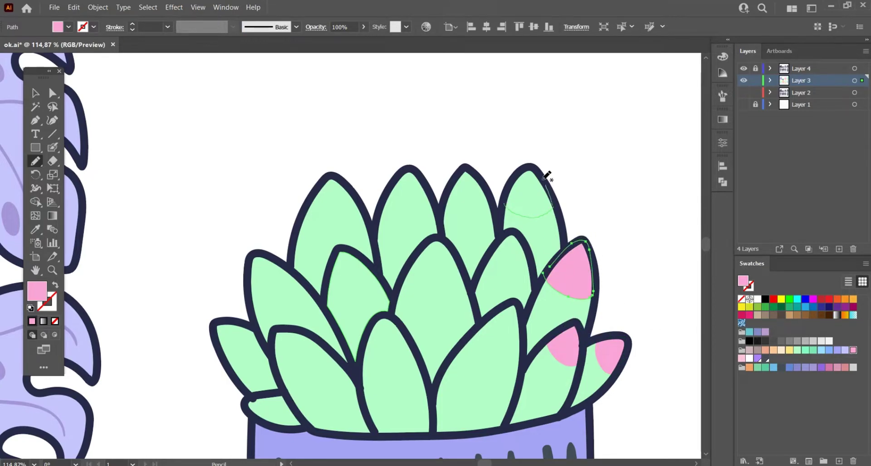
left_click_drag(530, 217, 506, 205)
left_click_drag(528, 271, 488, 265)
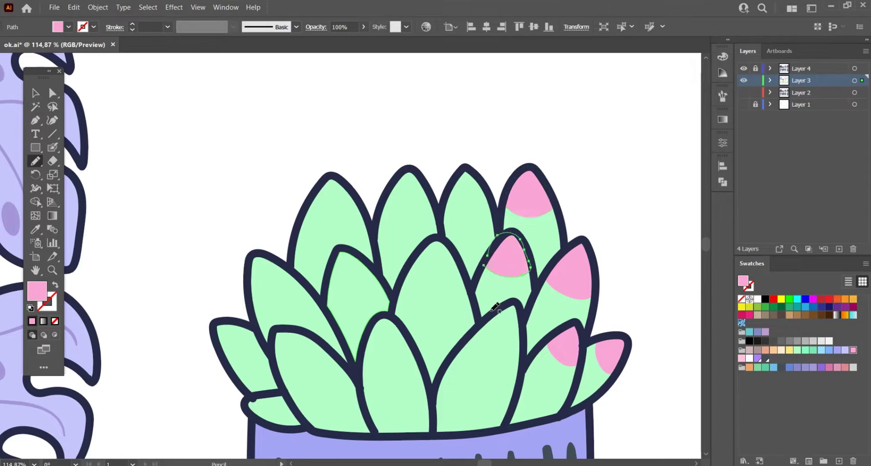
left_click_drag(511, 352, 475, 336)
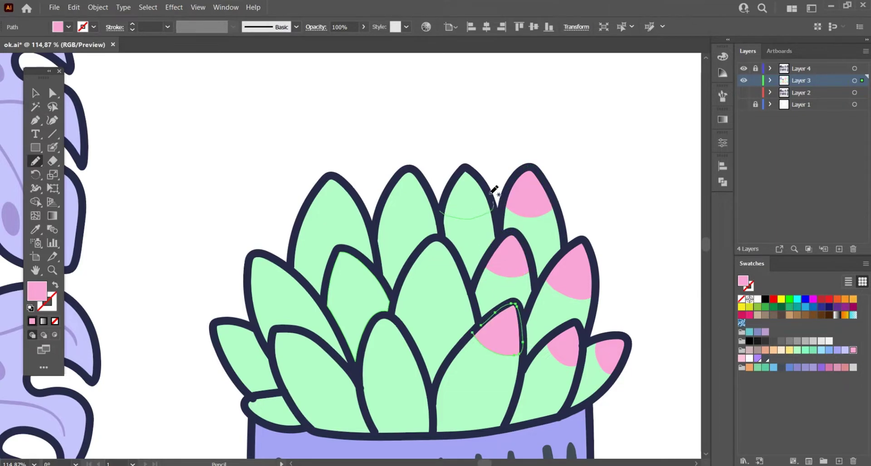
mouse_move(446, 210)
left_mouse_down()
mouse_move(440, 201)
mouse_move(379, 208)
left_mouse_up()
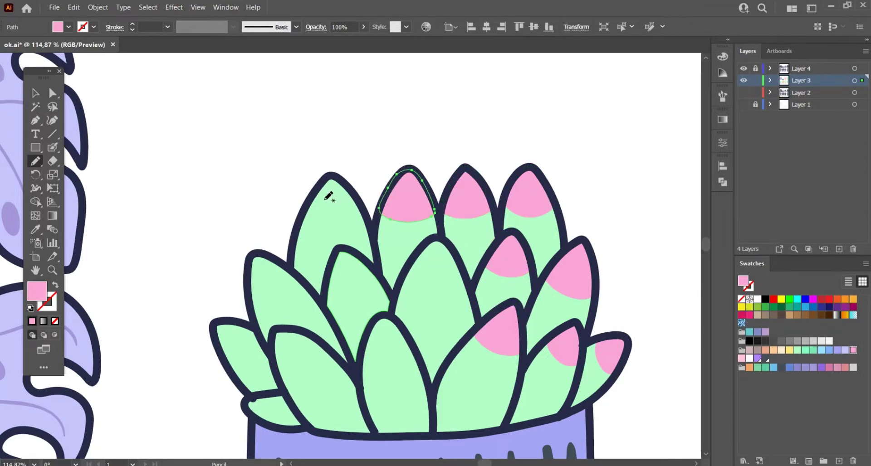
Draw pink tips on the top-left, central, lower-middle, left and bottom-left leaves.
left_click_drag(312, 223, 302, 214)
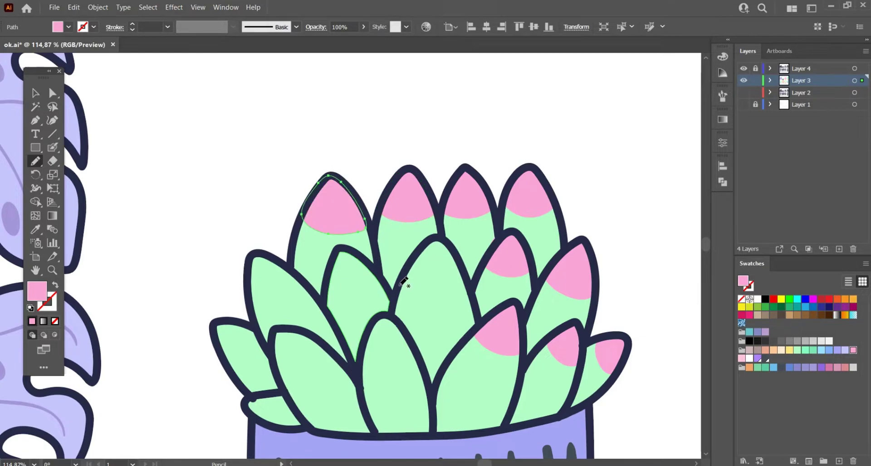
left_click_drag(465, 268, 400, 286)
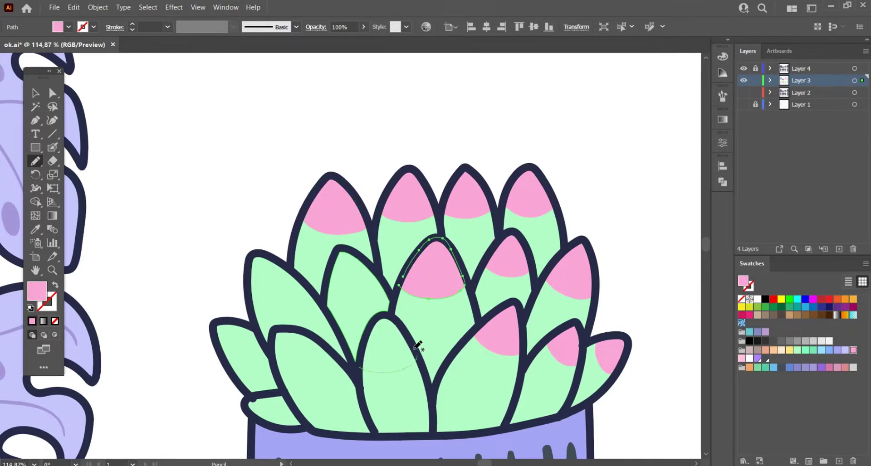
left_click_drag(416, 347, 359, 366)
left_click_drag(373, 261, 329, 312)
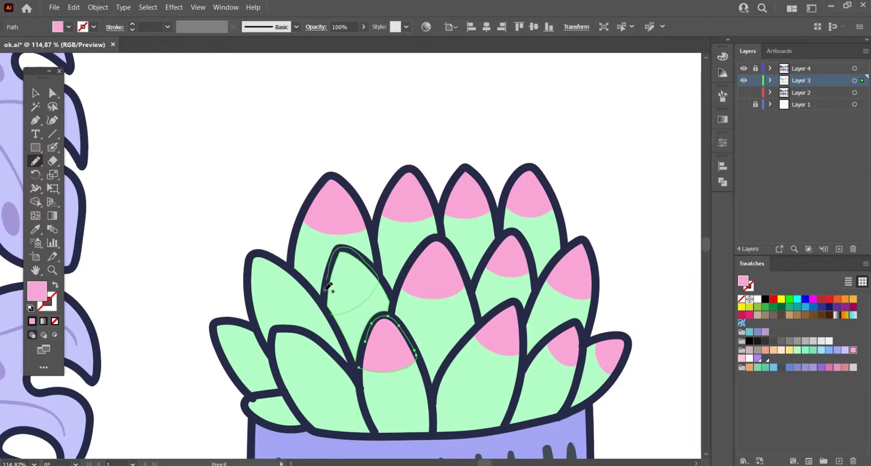
left_click_drag(252, 297, 257, 345)
left_click_drag(277, 420, 270, 421)
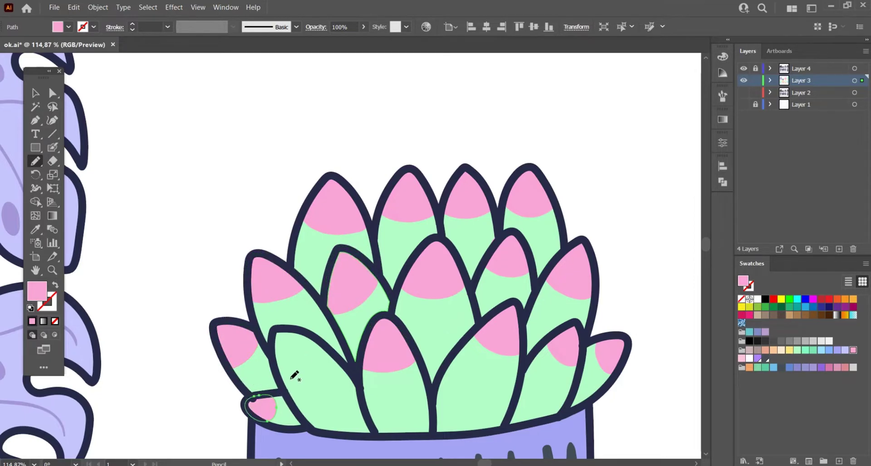
left_click_drag(328, 357, 280, 371)
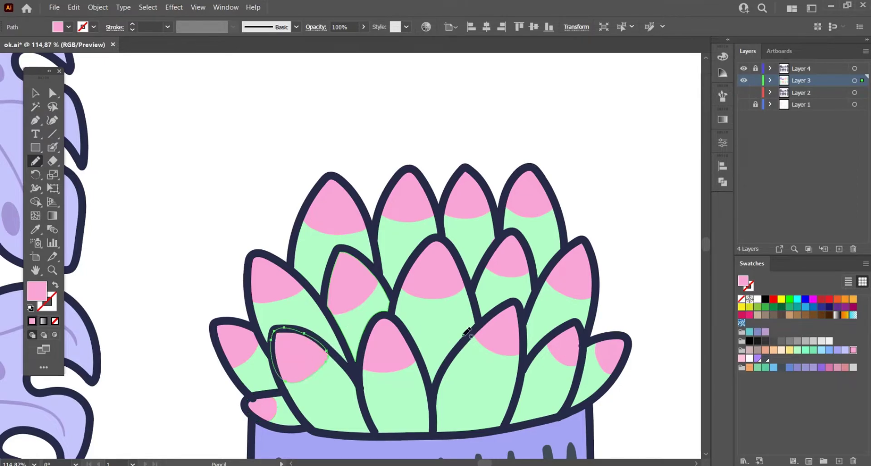
Deselect the new tips, zoom out to the whole artboard, and save ok.ai.
key("ctrl+0")
key("ctrl+shift+a")
key("ctrl+plus")
key("ctrl+plus")
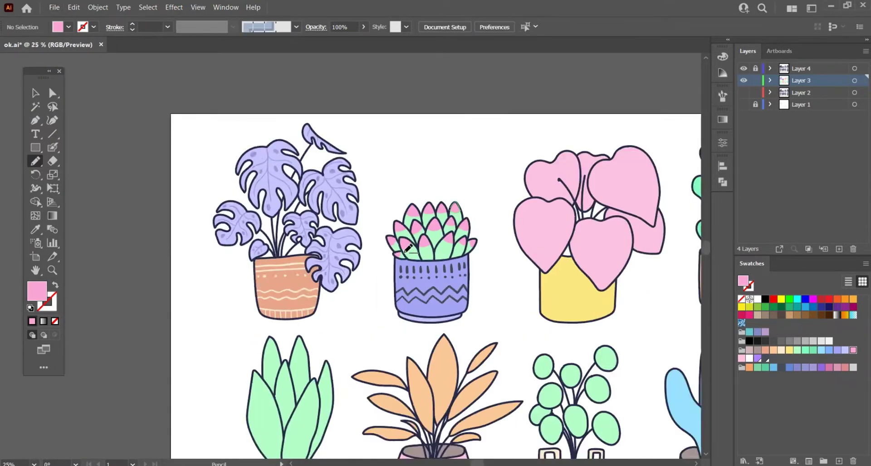
key("ctrl+minus")
key("ctrl+minus")
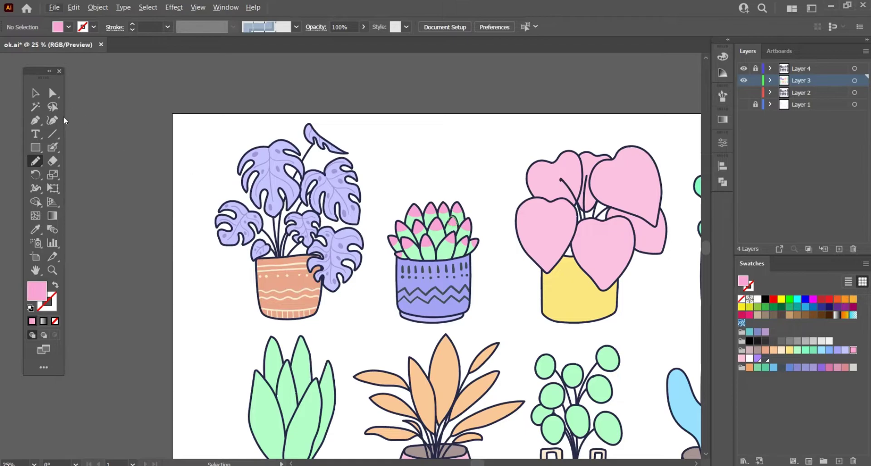
key("ctrl+s")
Scroll through the plant set with the Magic Wand active, then save ok.ai again.
left_click(35, 106)
scroll(399, 277, "up", 4)
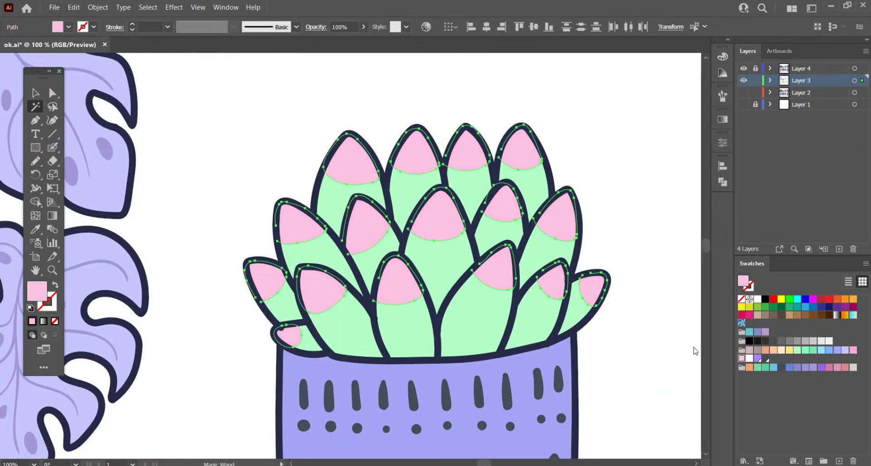
scroll(499, 254, "down", 2)
scroll(476, 232, "down", 2)
scroll(515, 227, "down", 1)
scroll(535, 240, "up", 3)
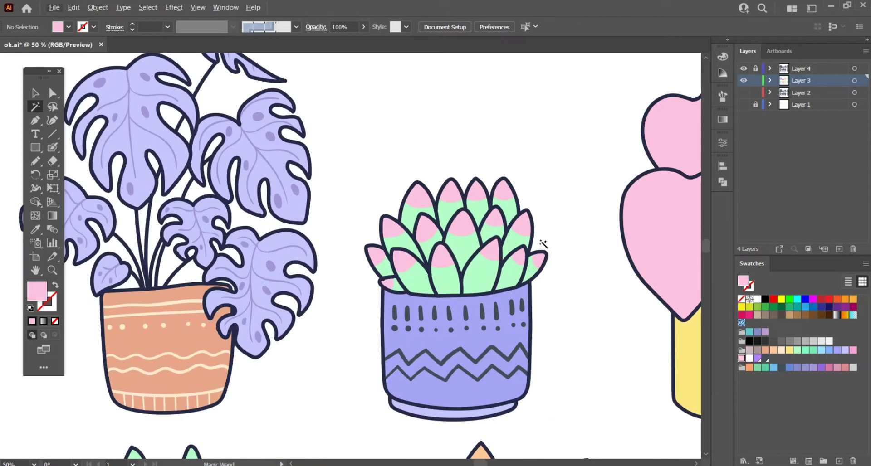
scroll(519, 228, "up", 1)
scroll(519, 228, "up", 1)
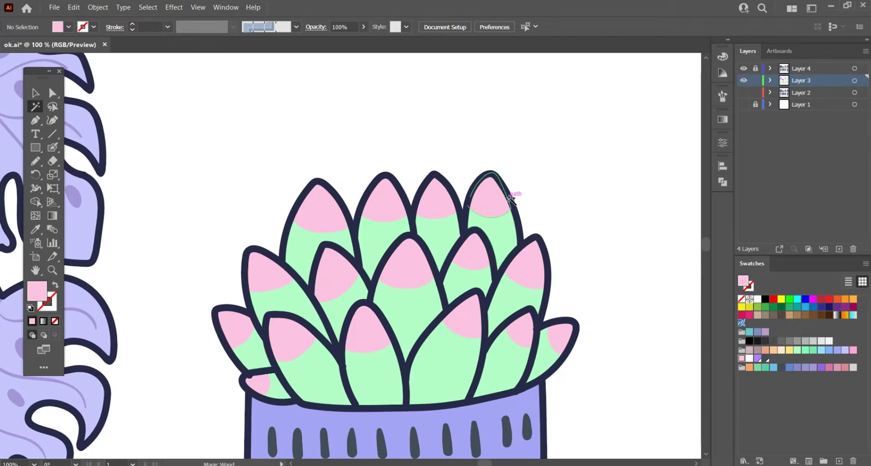
scroll(515, 223, "down", 1)
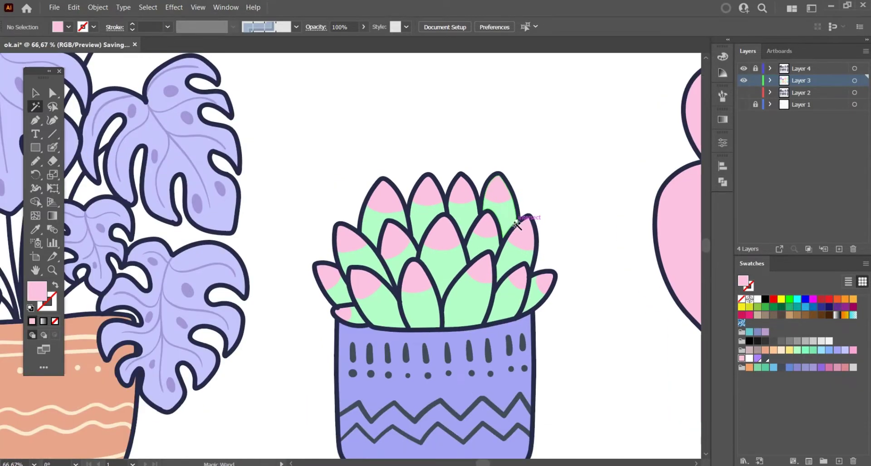
key("b")
key("ctrl+s")
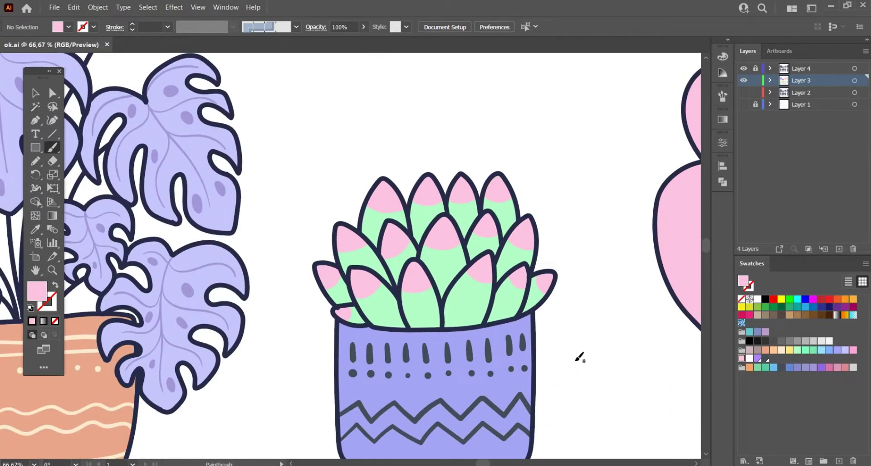
Set a 2 pt stroke, no fill and white paint for the Blob Brush.
left_click(167, 27)
left_click(186, 90)
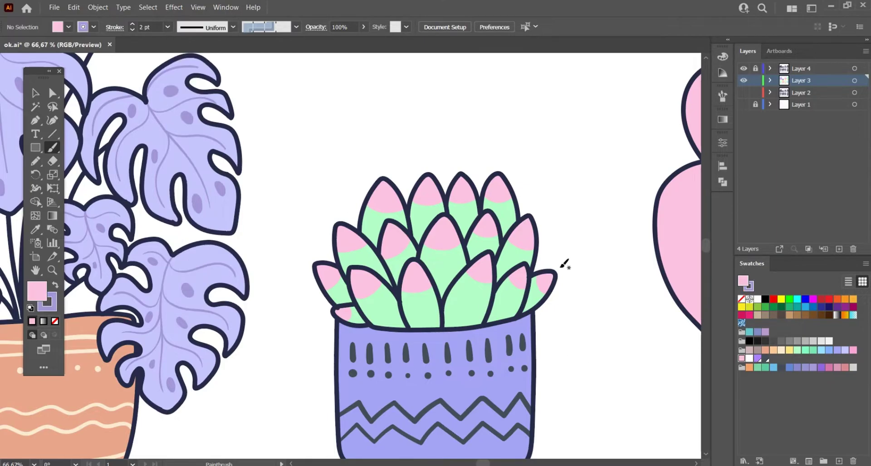
left_click(55, 322)
left_click(749, 358)
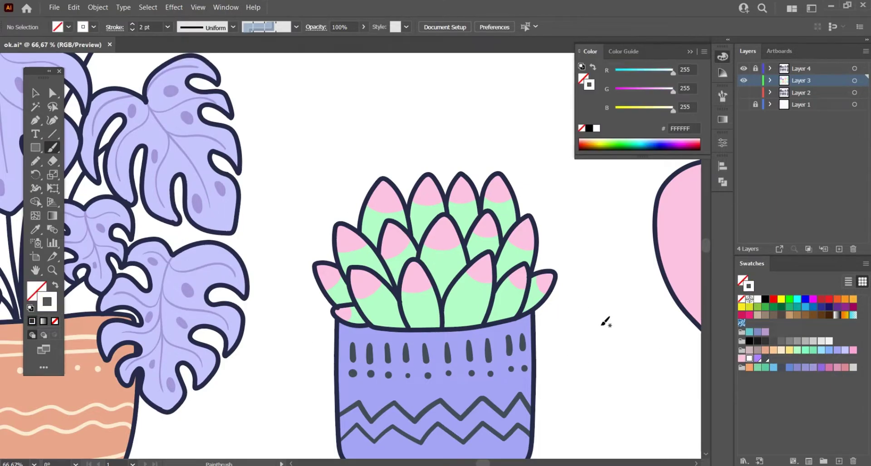
key("shift+b")
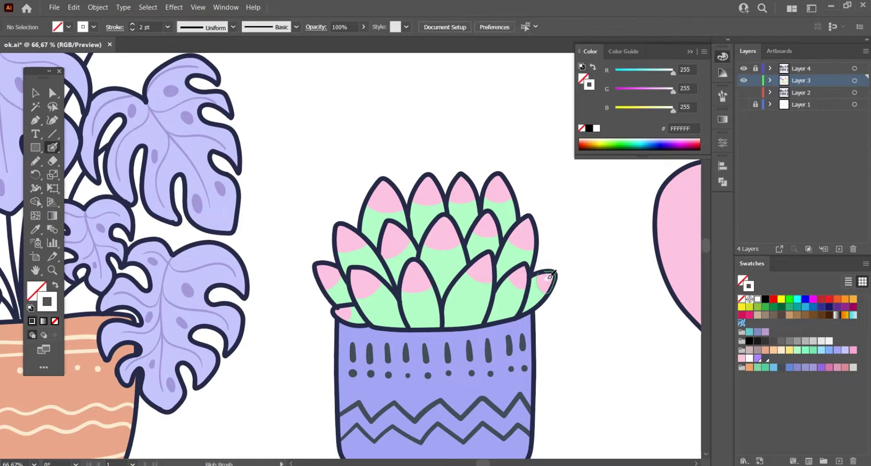
Dab white highlight dots on every pink leaf tip, then deselect.
left_click(520, 273)
left_click(524, 227)
left_click(496, 188)
left_click(462, 183)
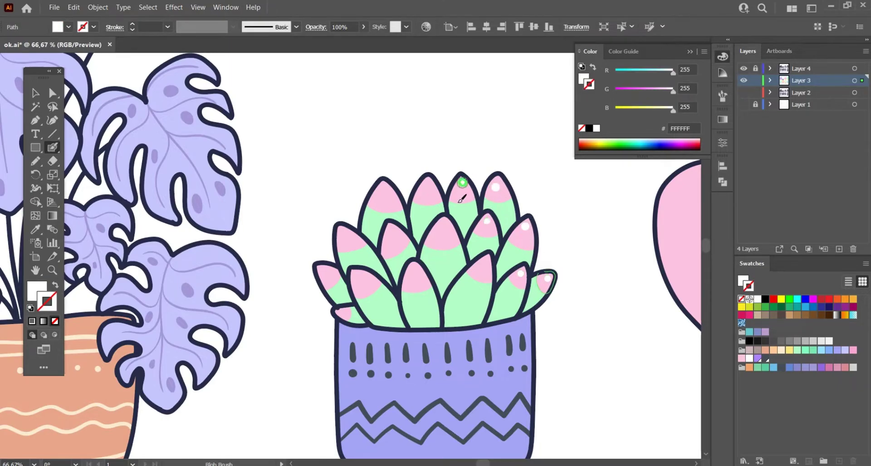
left_click(443, 229)
left_click(412, 273)
left_click(392, 230)
left_click(427, 184)
left_click(382, 190)
left_click(345, 235)
left_click(325, 271)
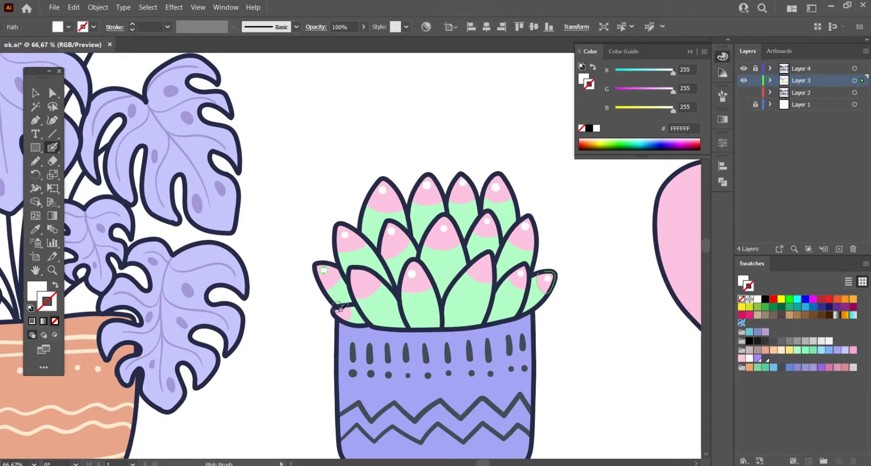
left_click(340, 313)
left_click(358, 277)
key("ctrl+shift+a")
Paint short mint-green 7ED8A4 vein lines across the succulent's leaves.
left_click(762, 368)
left_click_drag(508, 297, 502, 320)
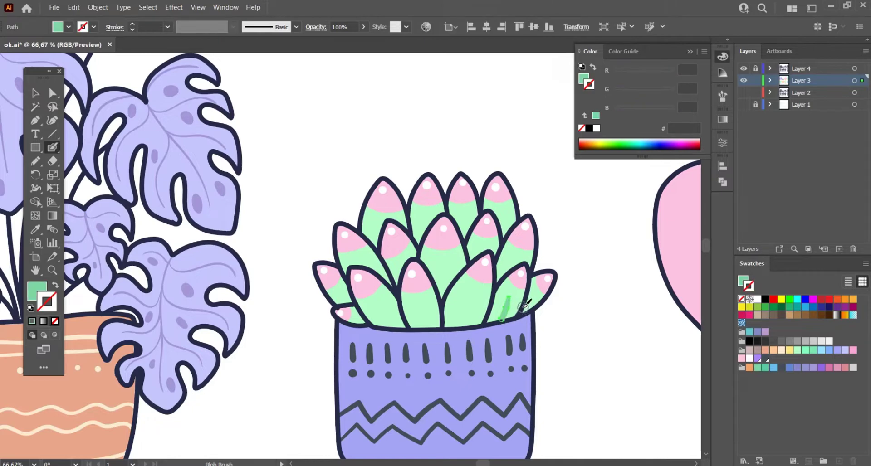
left_click_drag(517, 251, 507, 274)
left_click_drag(482, 242, 478, 253)
left_click_drag(504, 216, 503, 241)
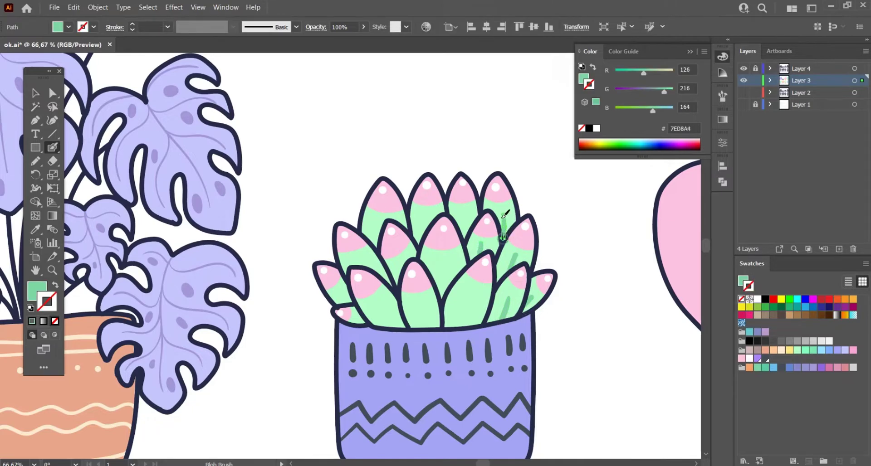
mouse_move(462, 215)
left_mouse_down()
mouse_move(462, 233)
mouse_move(418, 245)
left_mouse_up()
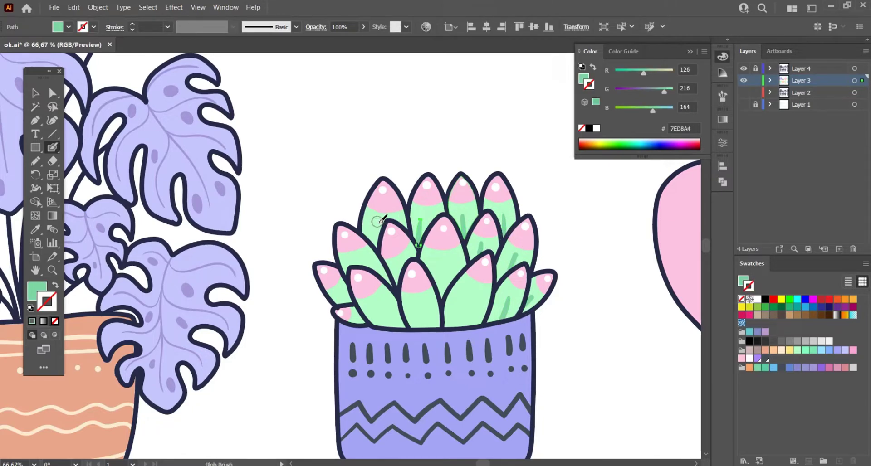
mouse_move(362, 256)
left_mouse_down()
mouse_move(367, 268)
mouse_move(349, 302)
mouse_move(388, 324)
mouse_move(423, 328)
left_mouse_up()
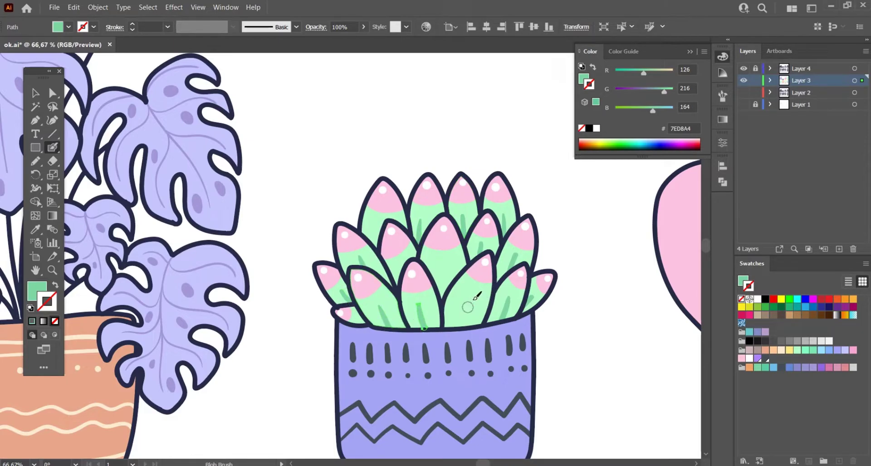
left_click_drag(441, 265, 440, 299)
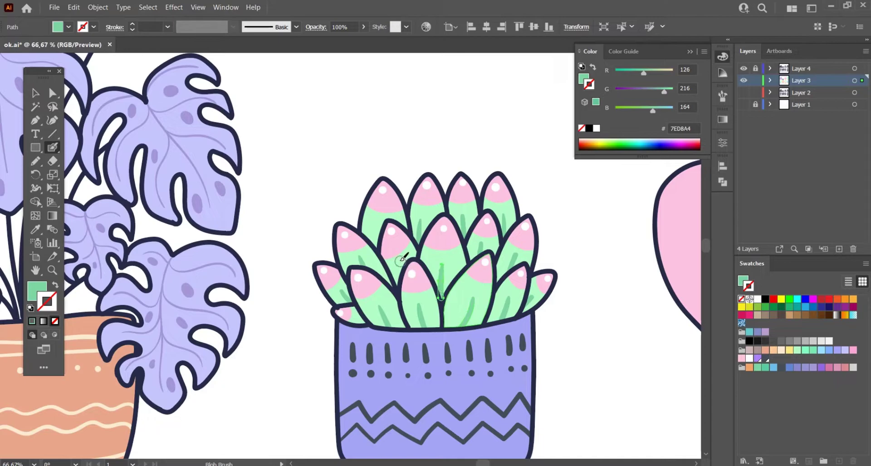
Add green speckle dots on the middle, left, right and lower leaves, undoing one stray dot.
left_click(458, 264)
left_click(447, 258)
left_click(431, 257)
left_click(454, 306)
left_click(462, 289)
key("ctrl+z")
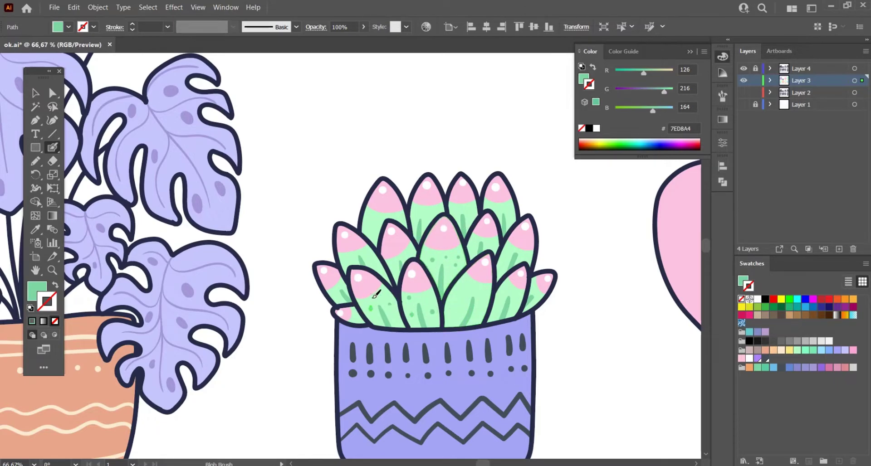
left_click(358, 259)
left_click(371, 224)
left_click(491, 206)
left_click(476, 318)
left_click_drag(554, 346, 503, 347)
left_click_drag(550, 363, 542, 346)
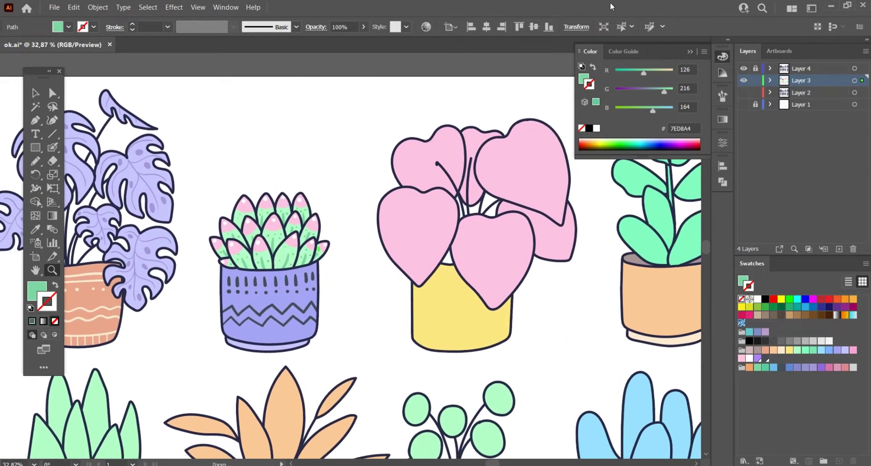
Zoom in on the yellow pot and paint orange triangles across it with the Blob Brush.
left_click(475, 309)
key("ctrl+shift+a")
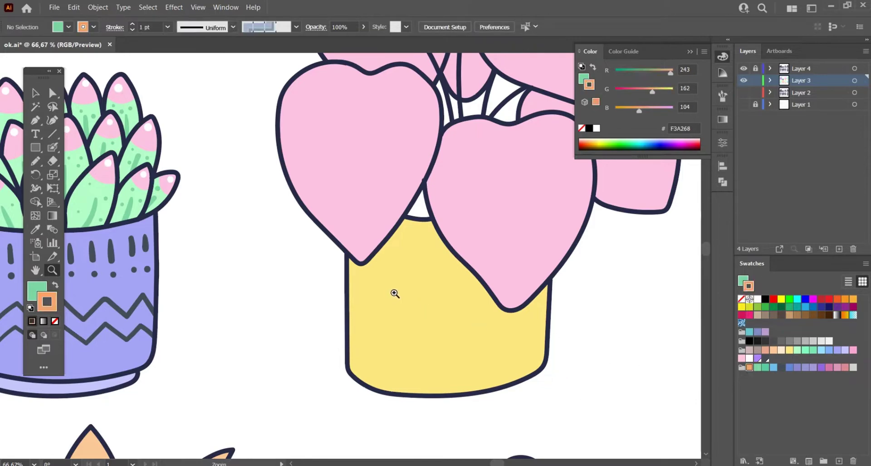
key("shift+b")
left_click_drag(386, 274, 413, 271)
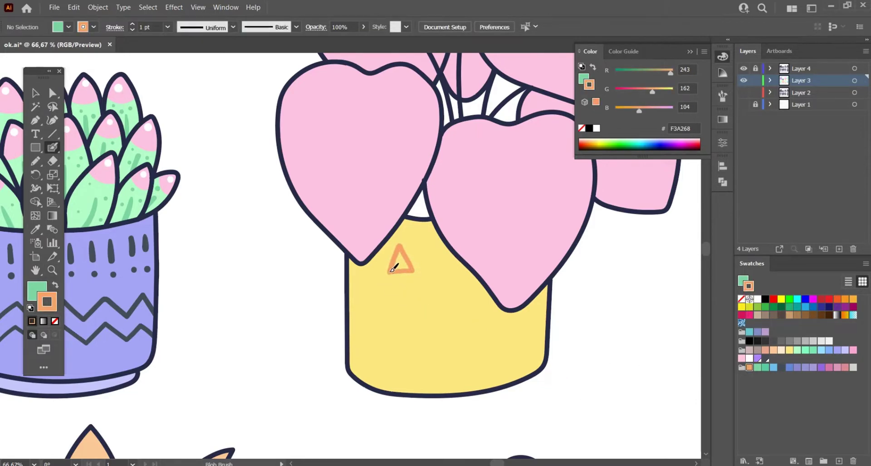
left_click_drag(359, 296, 361, 300)
mouse_move(423, 309)
left_mouse_down()
mouse_move(447, 309)
mouse_move(453, 301)
left_mouse_up()
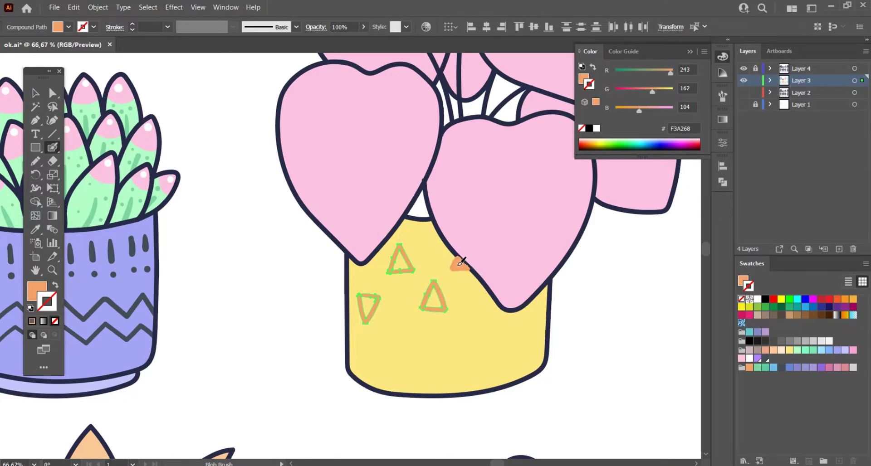
left_click_drag(461, 262, 459, 266)
left_click_drag(500, 325, 503, 326)
left_click_drag(455, 362, 466, 338)
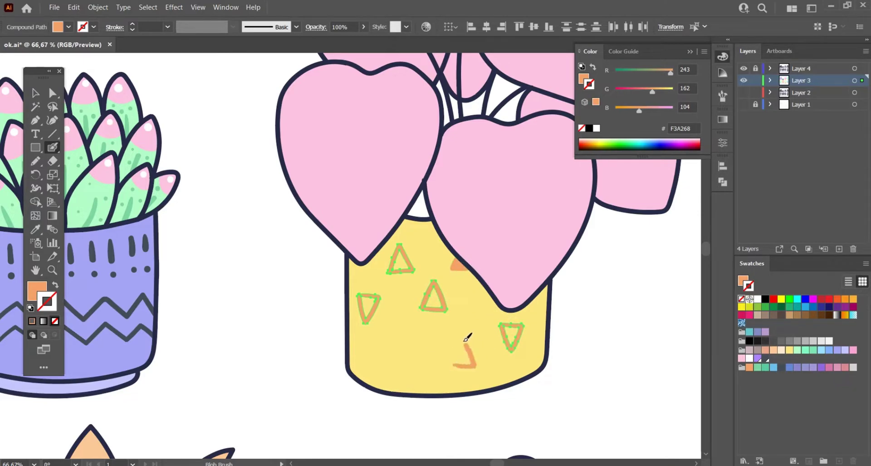
mouse_move(393, 338)
left_mouse_down()
mouse_move(408, 350)
mouse_move(394, 338)
mouse_move(368, 364)
left_mouse_up()
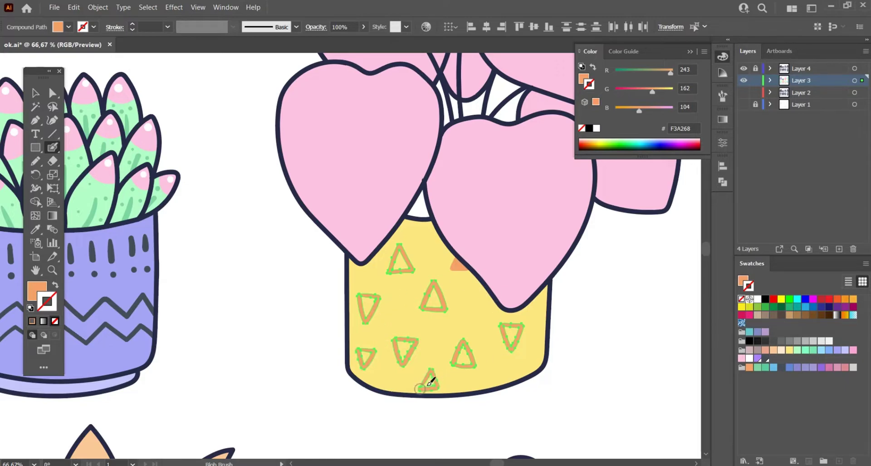
Dot eight orange spots around the yellow pot.
left_click(427, 243)
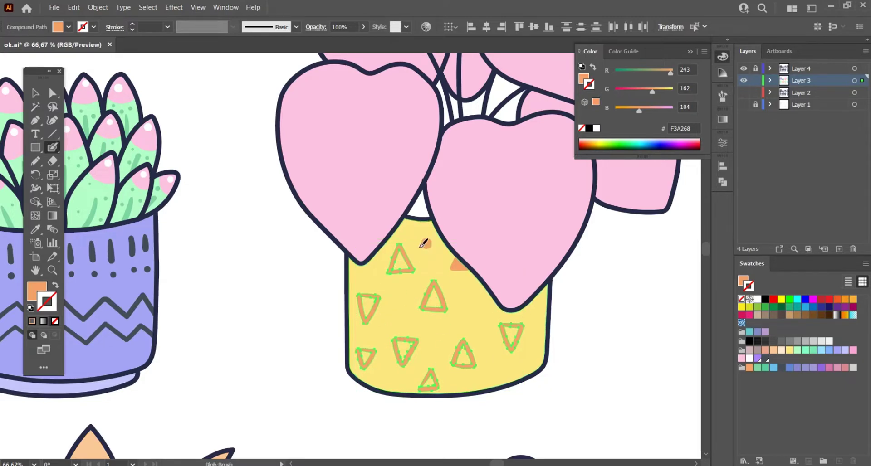
left_click(370, 273)
left_click(399, 313)
left_click(474, 300)
left_click(501, 368)
left_click(534, 316)
left_click(435, 335)
left_click(386, 378)
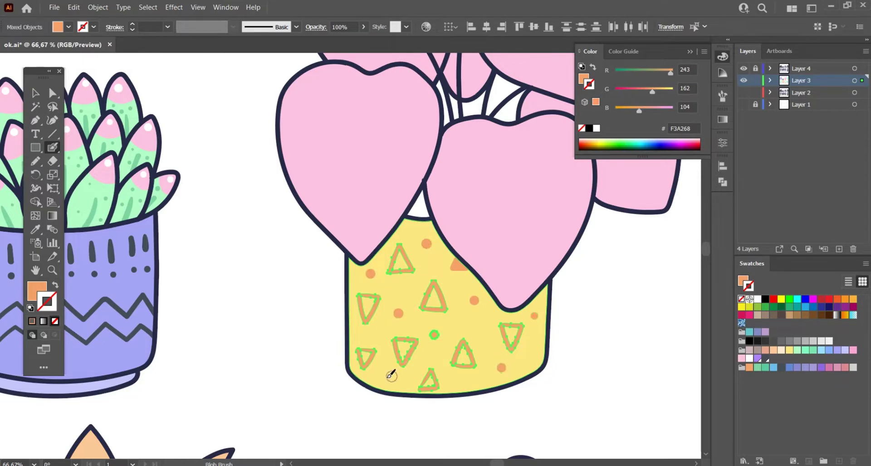
Select the pot's outlined triangles with Direct Selection and make them solid orange.
key("a")
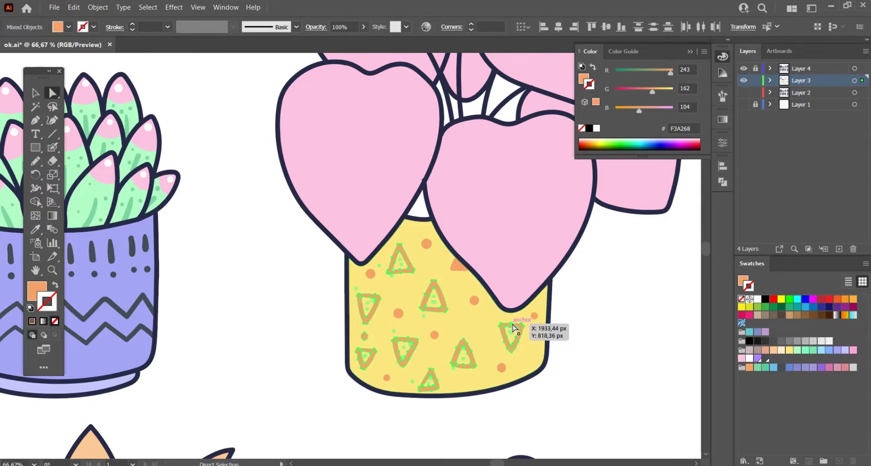
left_click_drag(397, 275, 411, 267)
key("Delete")
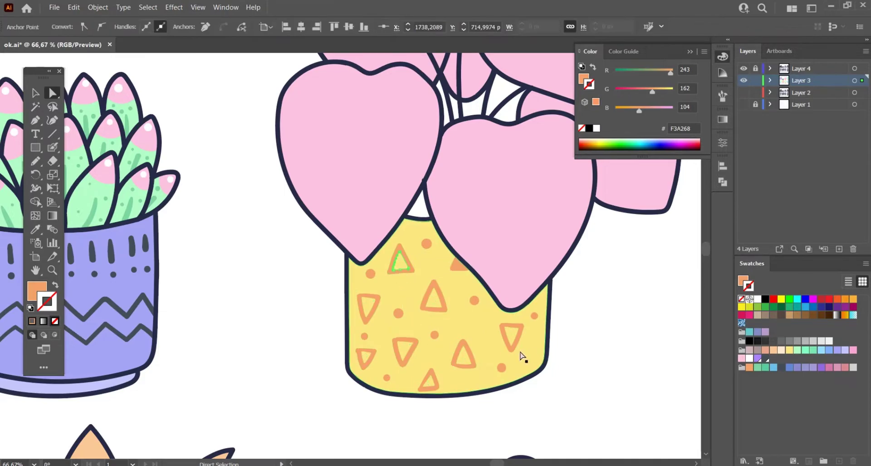
left_click_drag(515, 334, 447, 304)
key("Delete")
left_click_drag(395, 312, 376, 350)
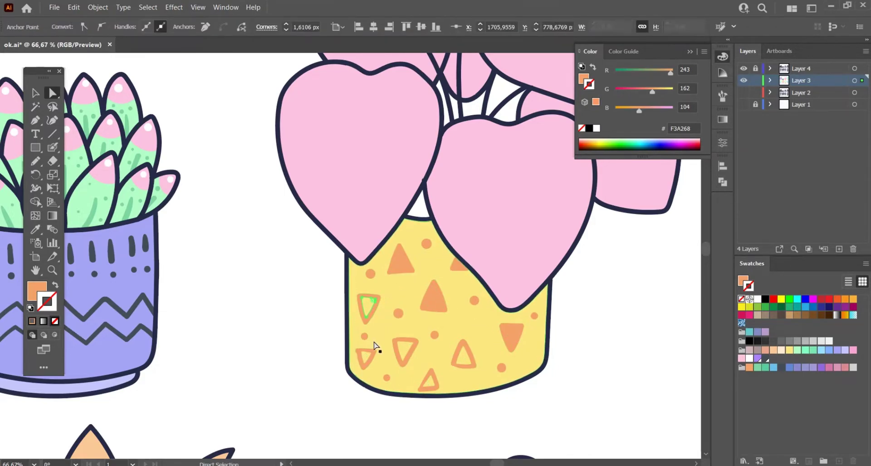
key("Delete")
key("Delete")
left_click(434, 385)
key("Delete")
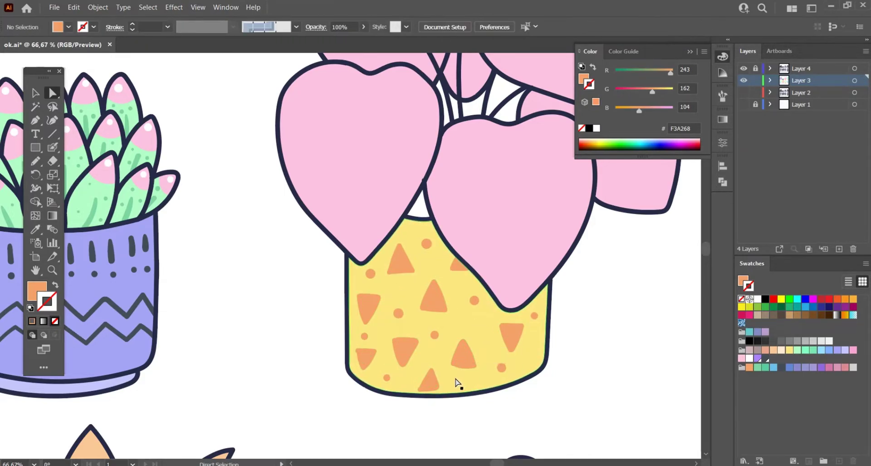
scroll(449, 376, "down", 2)
Switch to the Blob Brush with dusty pink DA95B6 as the paint colour.
scroll(467, 243, "down", 1)
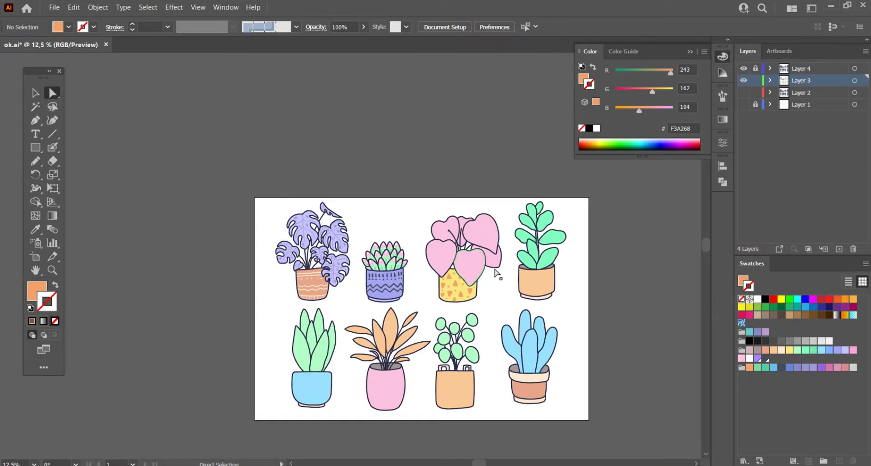
scroll(496, 272, "up", 2)
scroll(449, 254, "up", 1)
scroll(449, 254, "up", 1)
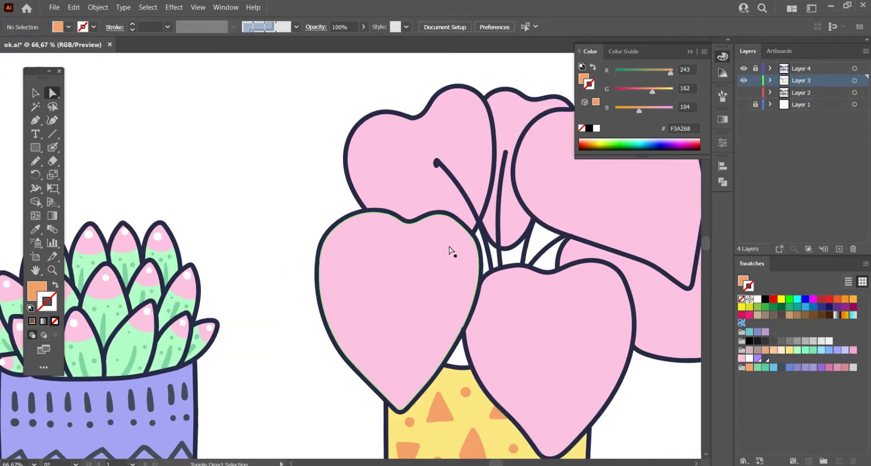
key("b")
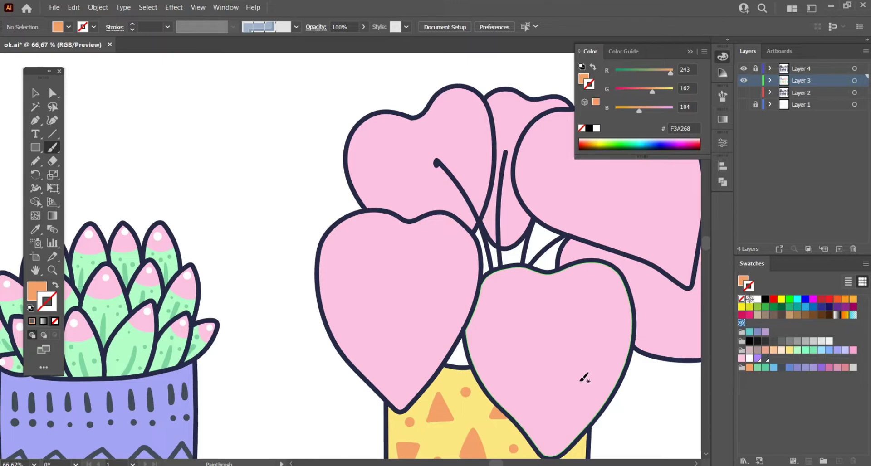
key("shift+b")
left_click(836, 367)
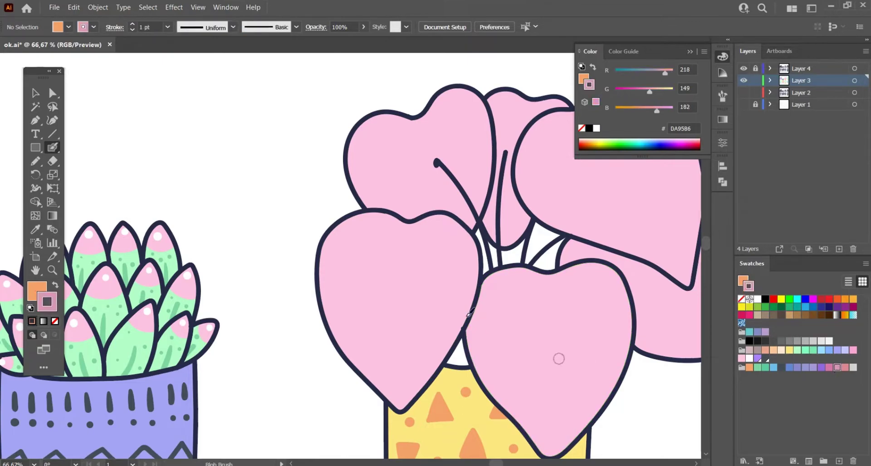
Paint a centre vein with four side branches on the left heart leaf.
mouse_move(405, 365)
left_mouse_down()
mouse_move(399, 278)
mouse_move(410, 223)
left_mouse_up()
left_click_drag(395, 285, 362, 347)
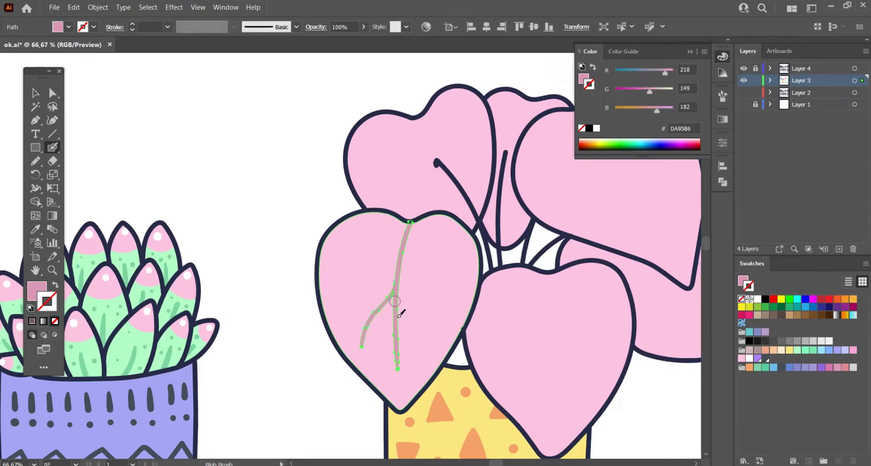
mouse_move(398, 319)
left_mouse_down()
mouse_move(423, 352)
mouse_move(420, 367)
left_mouse_up()
mouse_move(402, 251)
left_mouse_down()
mouse_move(438, 279)
mouse_move(455, 320)
left_mouse_up()
left_click_drag(405, 238, 343, 284)
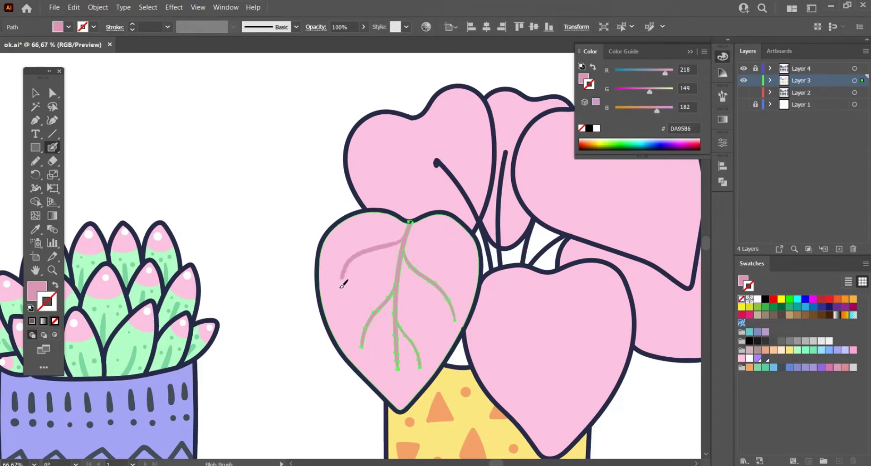
Add several short veins to the upper heart leaf.
left_click_drag(437, 162, 443, 210)
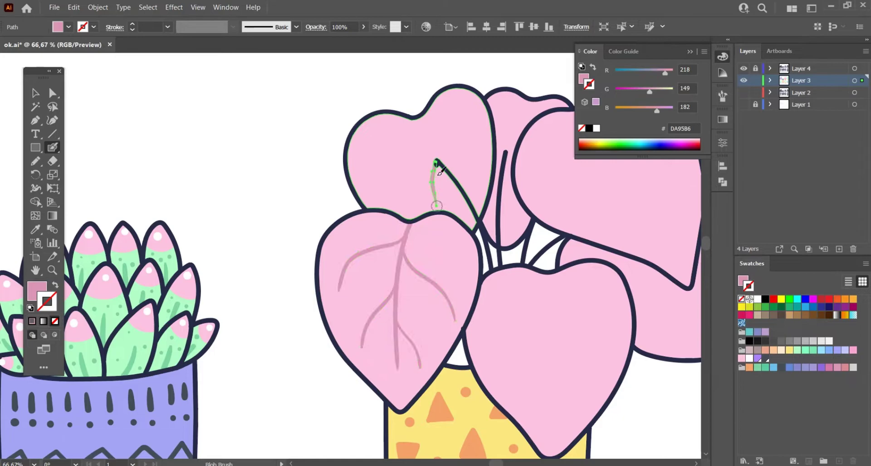
mouse_move(437, 162)
left_mouse_down()
mouse_move(440, 211)
mouse_move(374, 182)
left_mouse_up()
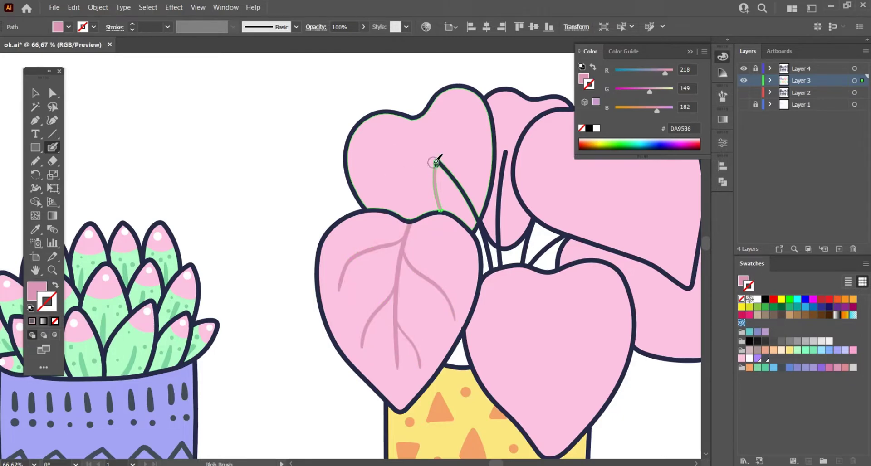
key("ctrl")
left_click_drag(437, 160, 476, 127)
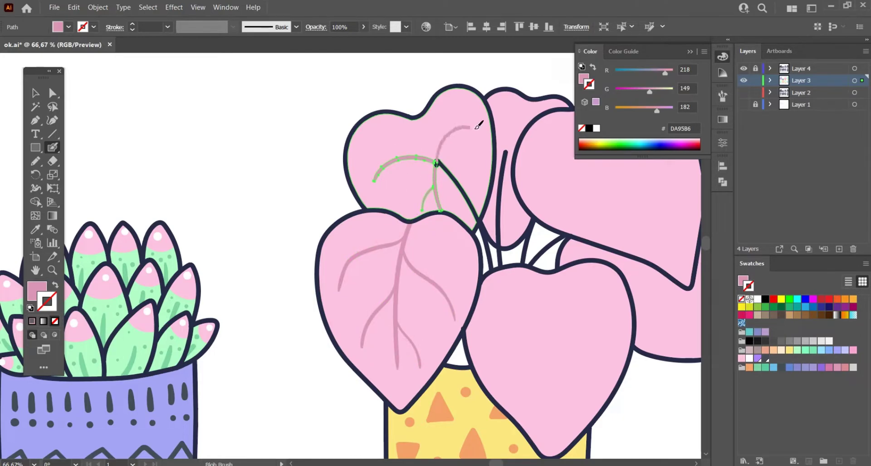
left_click_drag(437, 186, 460, 209)
Undo trial front-leaf veins, then add a centre vein and curved branch to the left leaf.
mouse_move(539, 372)
left_mouse_down()
mouse_move(453, 295)
mouse_move(465, 343)
left_mouse_up()
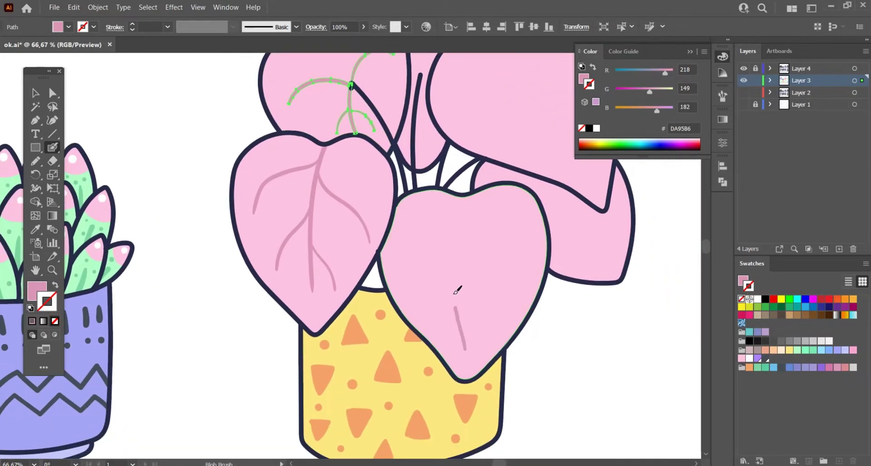
left_click_drag(461, 204, 458, 291)
key("ctrl+z")
left_click_drag(462, 227, 461, 337)
key("ctrl+z")
key("ctrl+z")
key("ctrl+z")
key("ctrl+z")
key("ctrl+z")
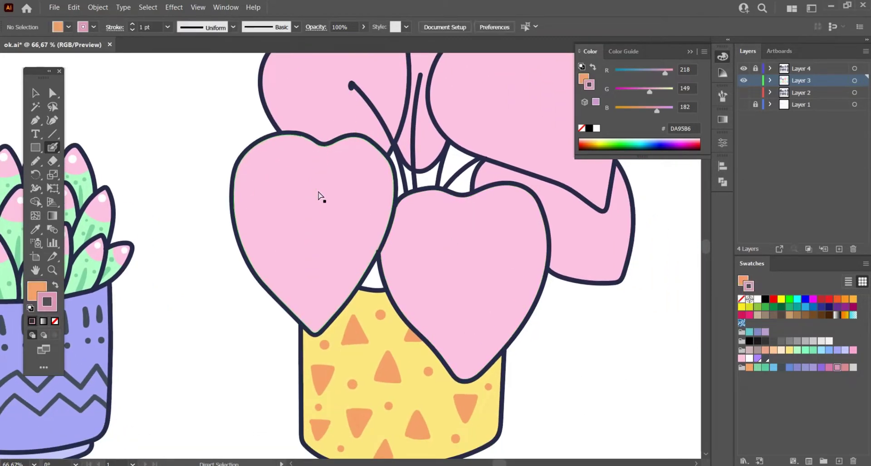
mouse_move(316, 178)
left_mouse_down()
mouse_move(313, 299)
mouse_move(363, 226)
left_mouse_up()
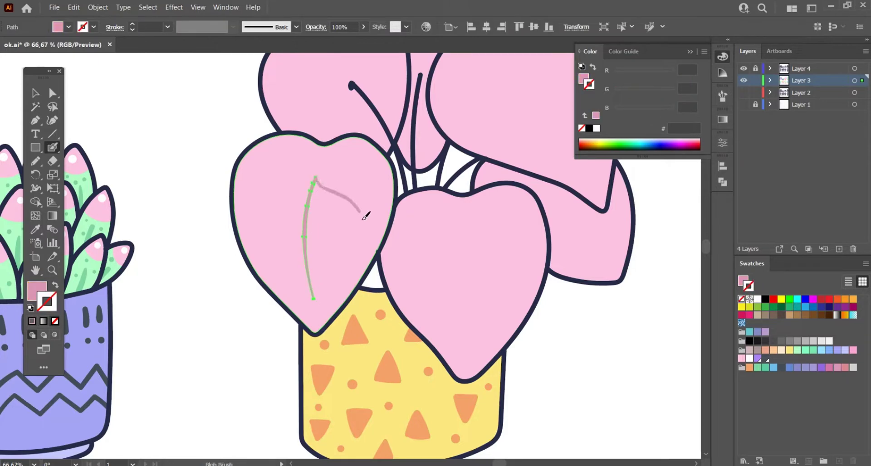
mouse_move(313, 179)
left_mouse_down()
mouse_move(264, 219)
mouse_move(344, 276)
left_mouse_up()
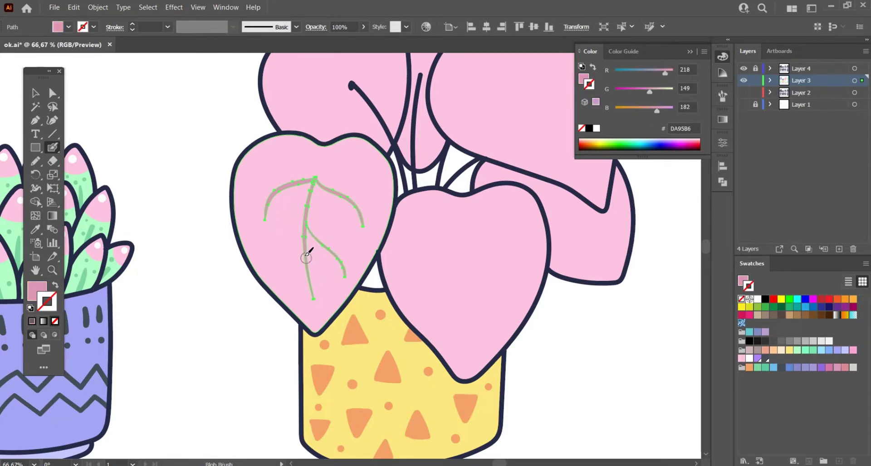
Paint a centre vein with three side branches on the front leaf.
scroll(349, 187, "up", 5)
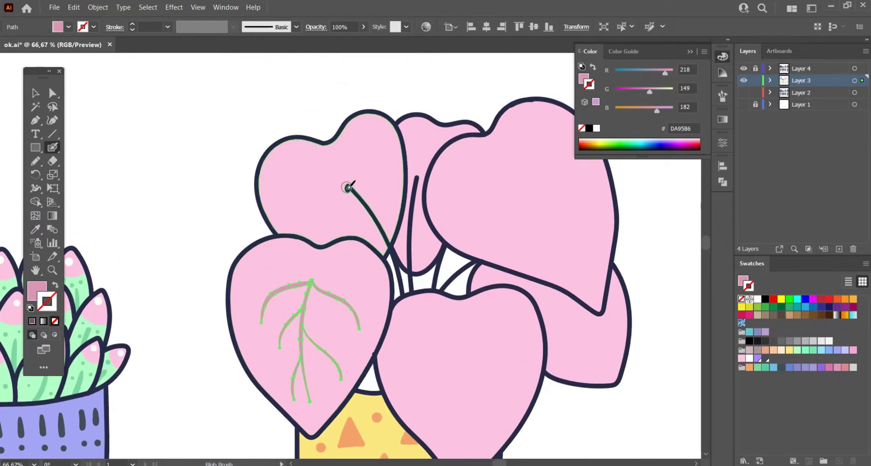
mouse_move(347, 186)
left_mouse_down()
mouse_move(350, 234)
mouse_move(337, 192)
mouse_move(301, 210)
left_mouse_up()
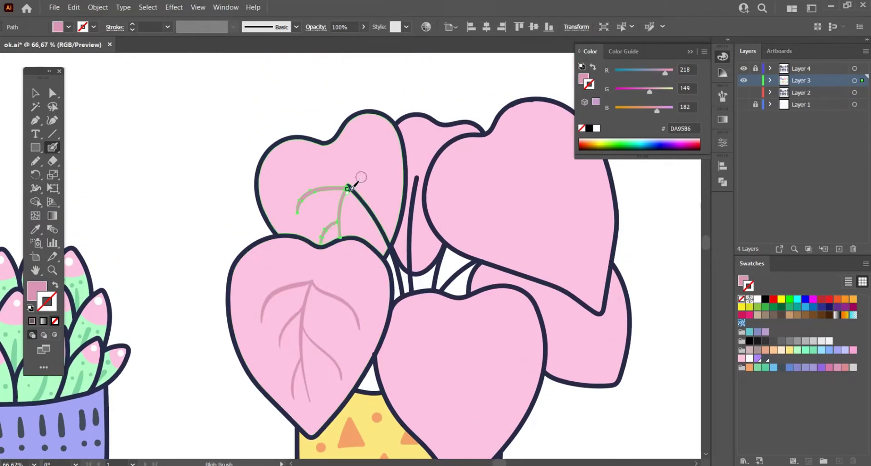
scroll(376, 236, "down", 5)
scroll(376, 236, "right", 2)
left_click_drag(410, 225, 412, 367)
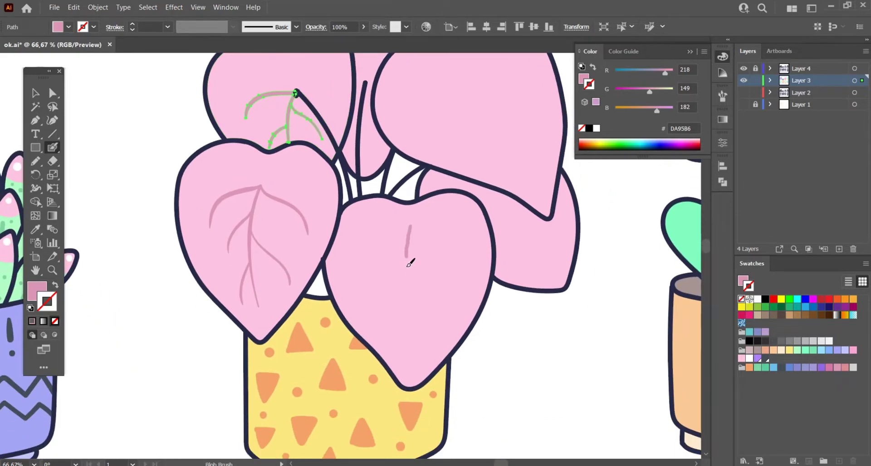
left_click_drag(410, 227, 455, 297)
left_click_drag(406, 245, 355, 303)
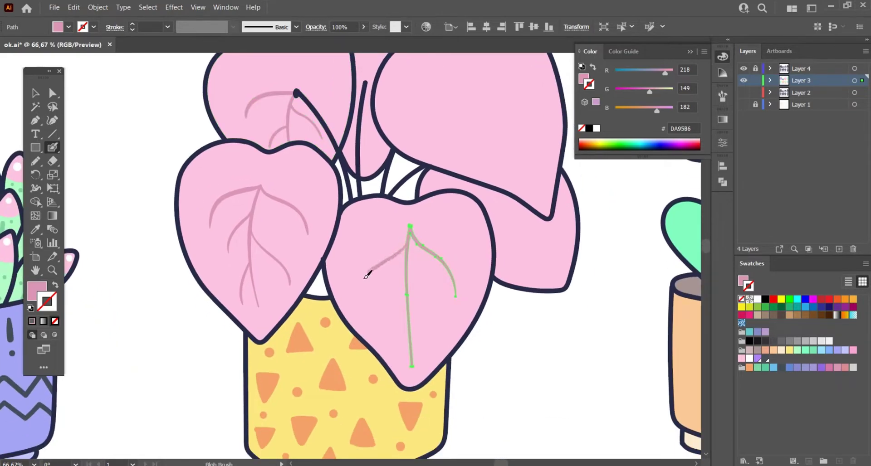
left_click_drag(407, 295, 447, 338)
Paint a main vein with four branches in the upper-right leaf.
scroll(381, 283, "up", 3)
scroll(381, 284, "right", 1)
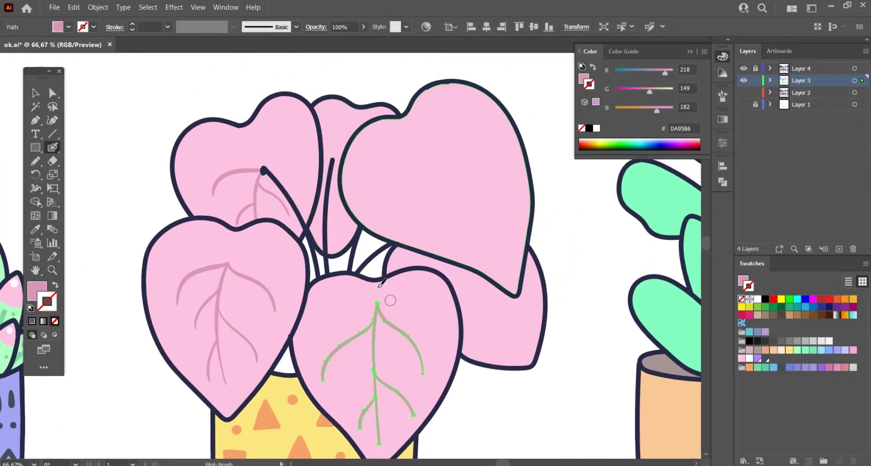
left_click_drag(419, 135, 506, 263)
left_click_drag(424, 140, 396, 219)
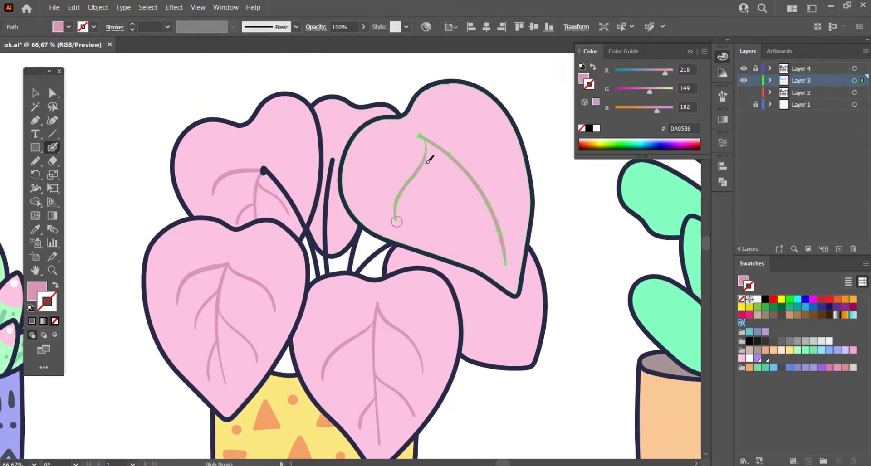
left_click_drag(436, 142, 514, 160)
left_click_drag(458, 166, 463, 241)
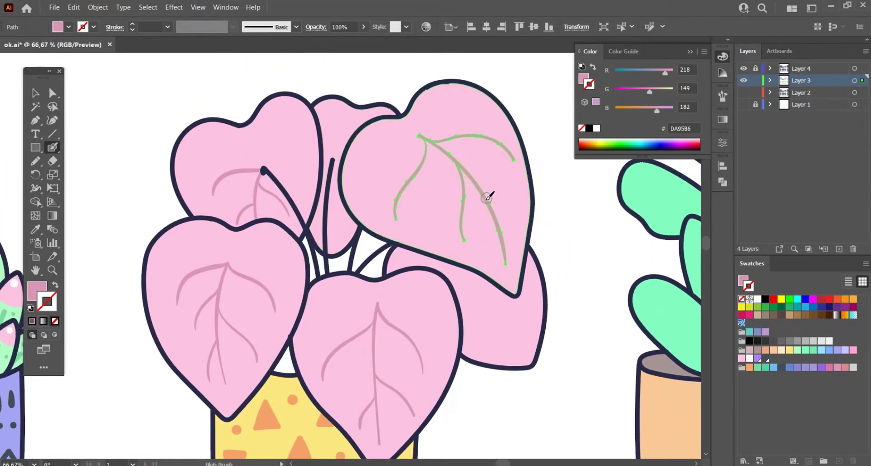
left_click_drag(492, 205, 516, 229)
Add a vein to the lower-right back leaf and a stroke along the middle stem.
scroll(489, 290, "down", 2)
scroll(489, 291, "right", 1)
left_click_drag(446, 226, 492, 298)
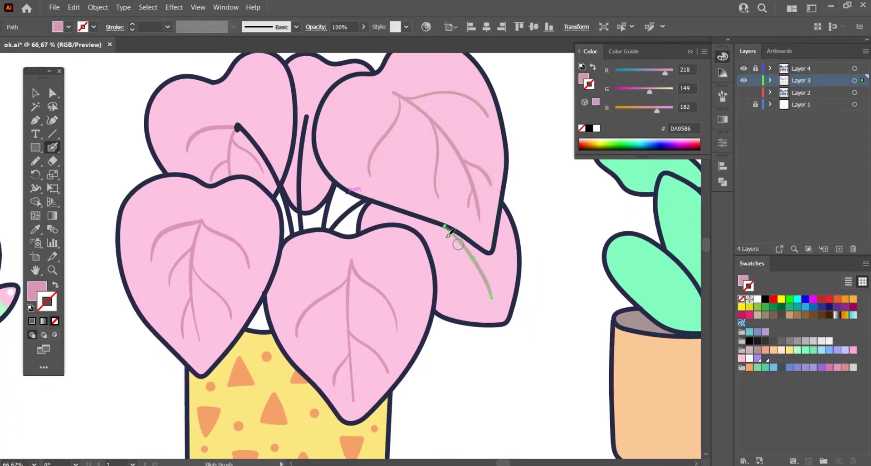
scroll(487, 266, "up", 4)
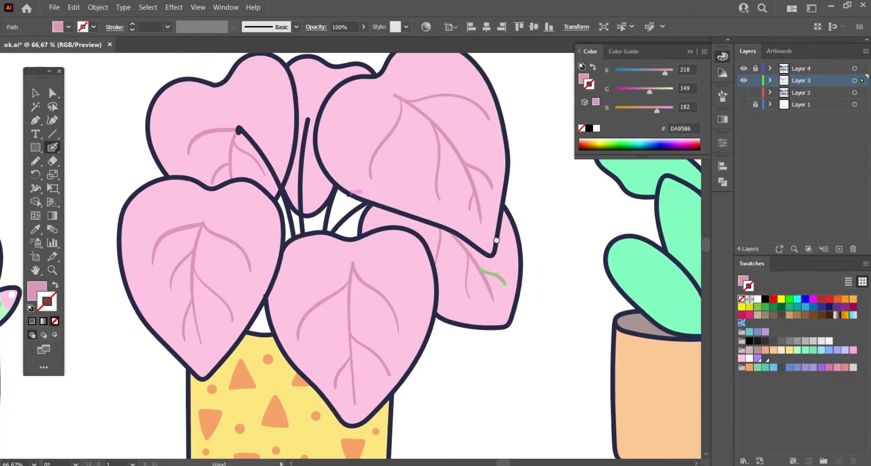
scroll(488, 267, "left", 3)
left_click_drag(370, 209, 377, 274)
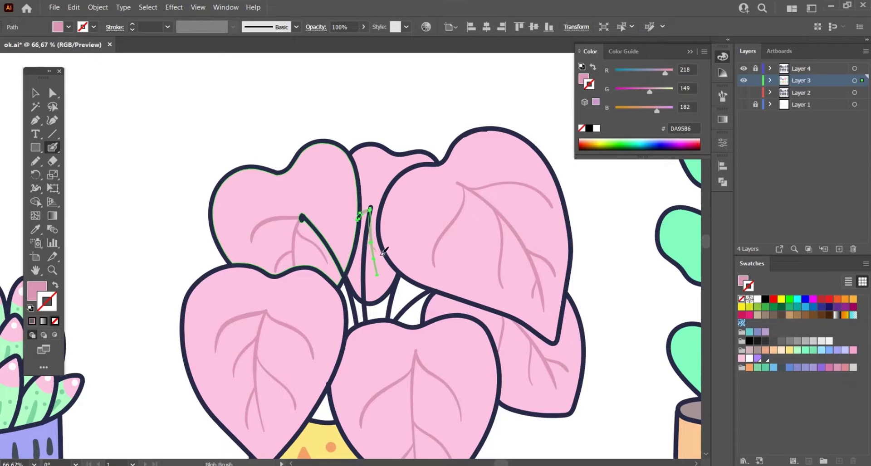
Dot darker-pink speckles onto the top, upper-left and left heart leaves.
scroll(376, 262, "down", 2)
scroll(376, 262, "left", 3)
left_click(394, 152)
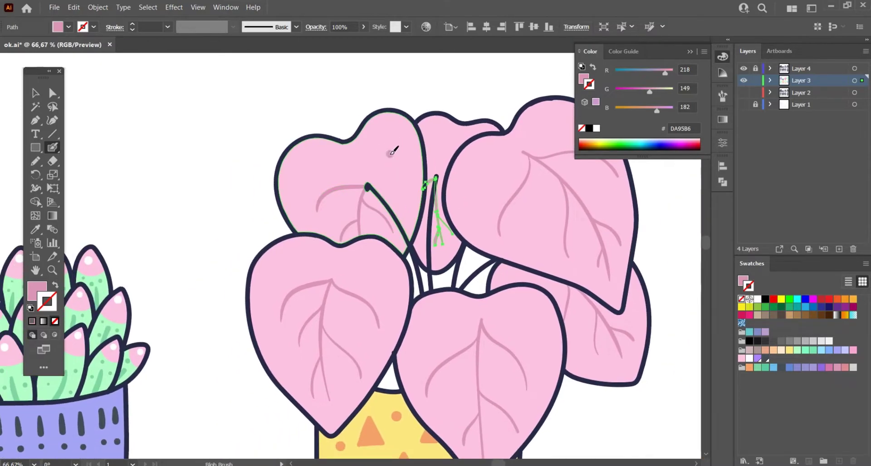
left_click(397, 180)
left_click(323, 171)
left_click(306, 195)
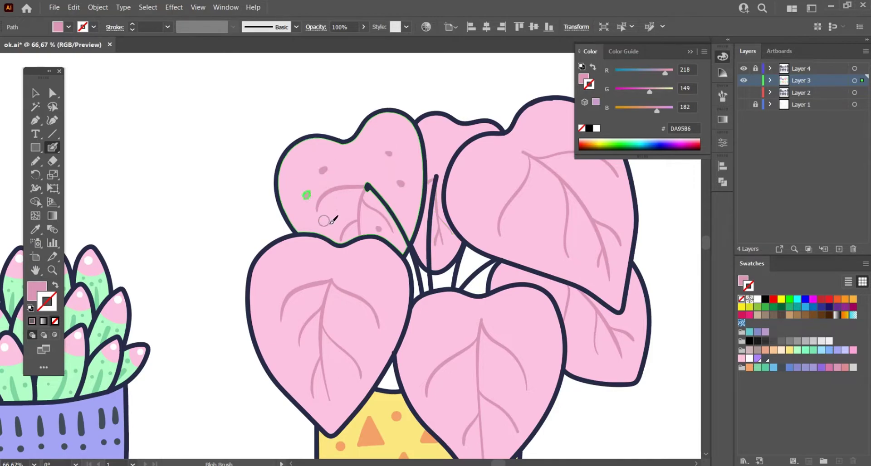
left_click(271, 293)
left_click(295, 321)
left_click(377, 288)
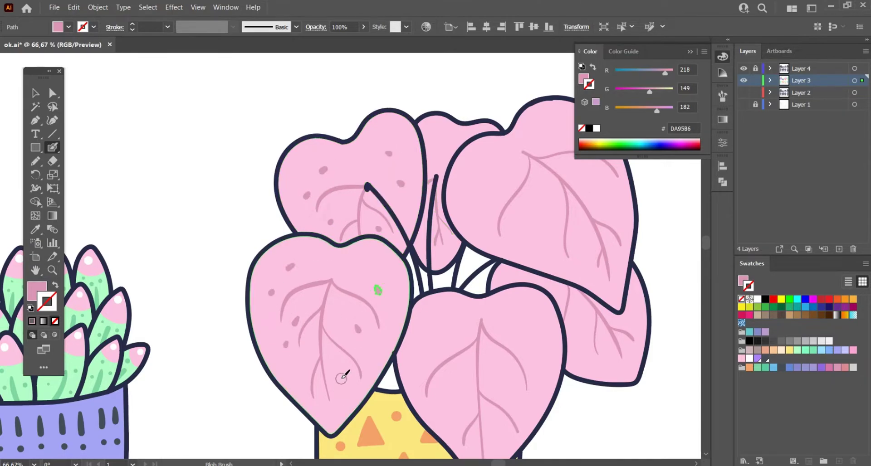
left_click(342, 380)
left_click(301, 373)
Speckle the front, front-right and back-right heart leaves.
scroll(407, 285, "down", 2)
scroll(406, 285, "right", 2)
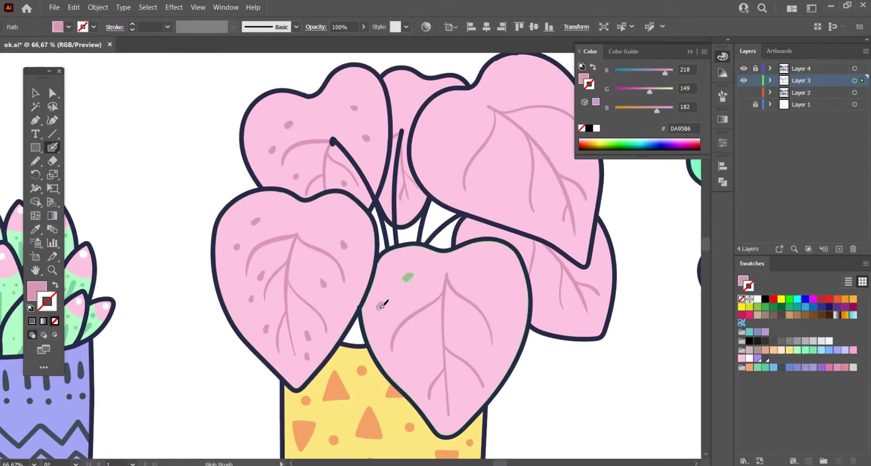
left_click(419, 334)
left_click(437, 403)
left_click(462, 381)
left_click(464, 334)
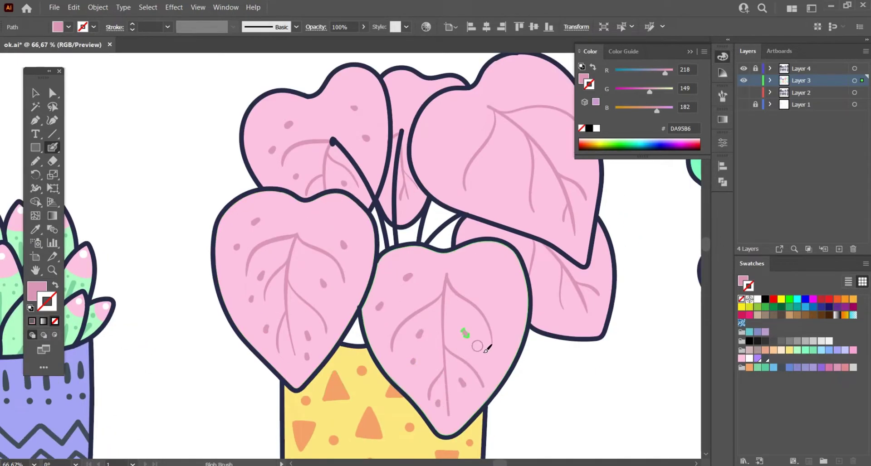
left_click(487, 230)
left_click(545, 267)
left_click(543, 296)
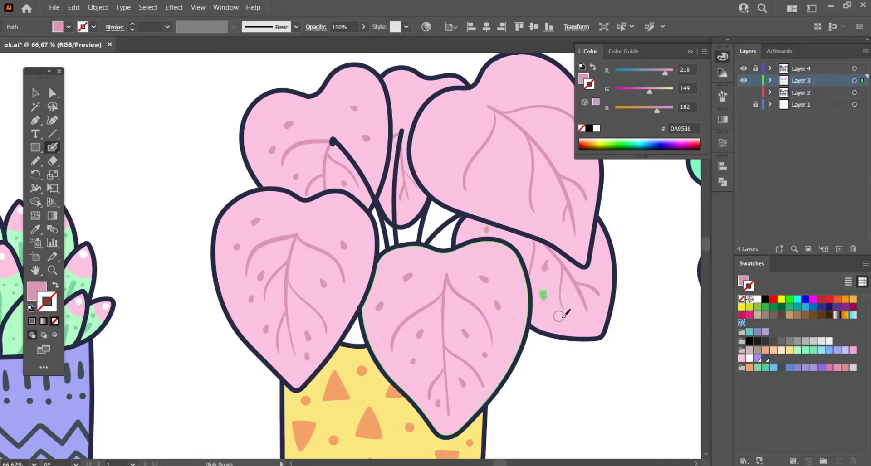
Add speckles to the top-middle and large upper-right leaves.
scroll(603, 271, "up", 3)
left_click(401, 135)
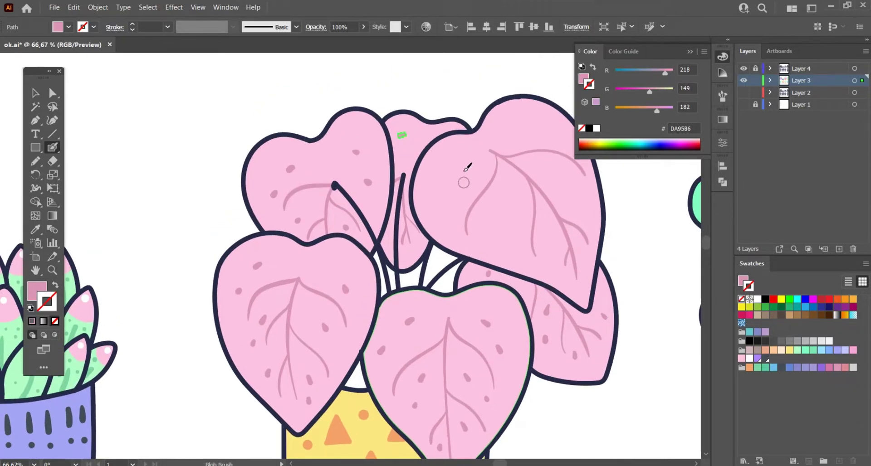
left_click(508, 200)
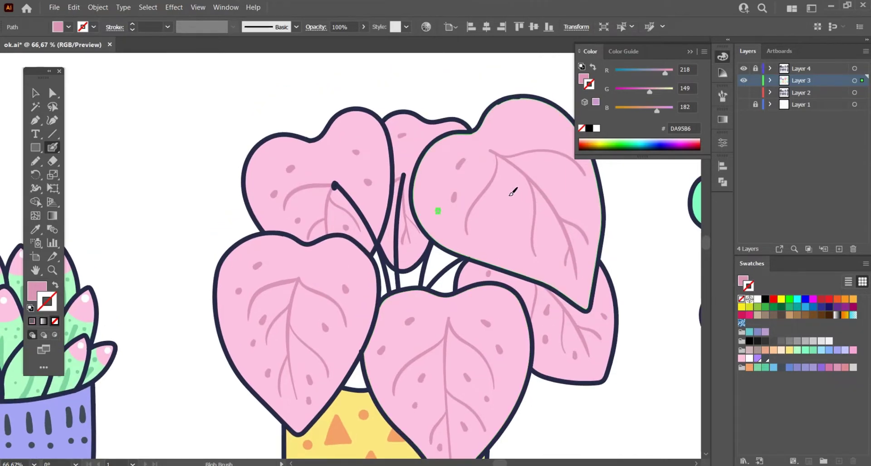
left_click(497, 233)
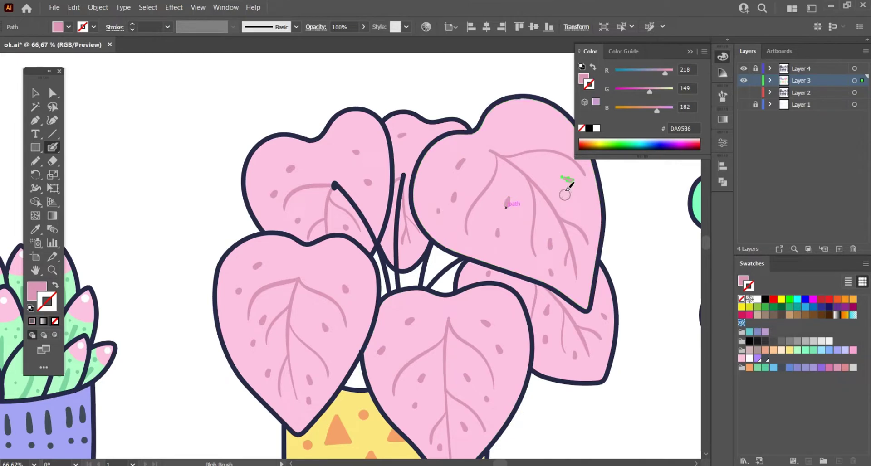
left_click(583, 214)
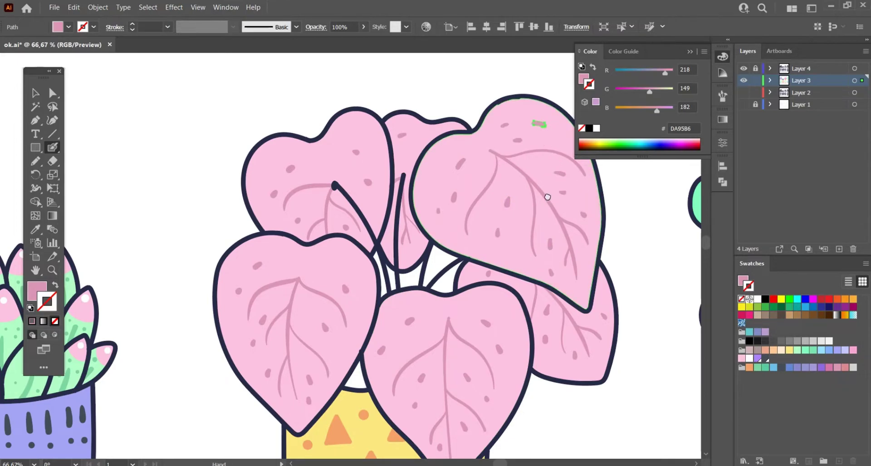
scroll(548, 196, "down", 2)
Bring the green plant's leaves into view and save the document.
scroll(521, 249, "down", 3)
scroll(451, 334, "down", 2)
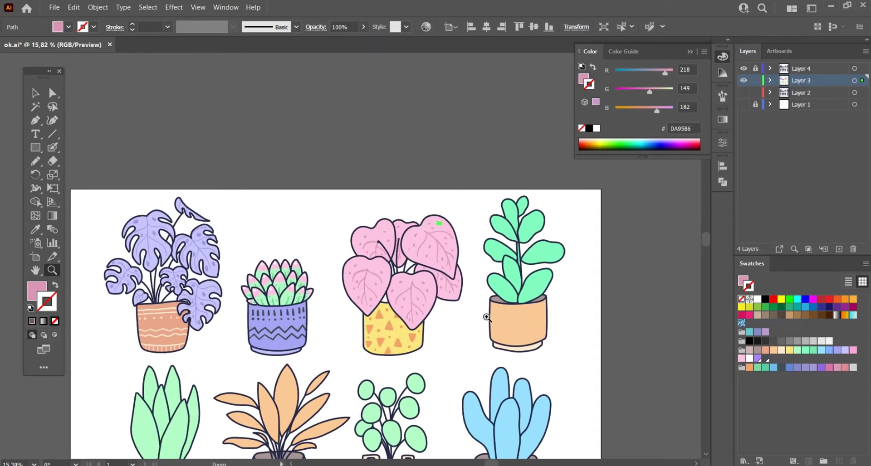
scroll(486, 318, "up", 1)
scroll(494, 316, "up", 2)
scroll(499, 315, "up", 2)
scroll(502, 320, "up", 1)
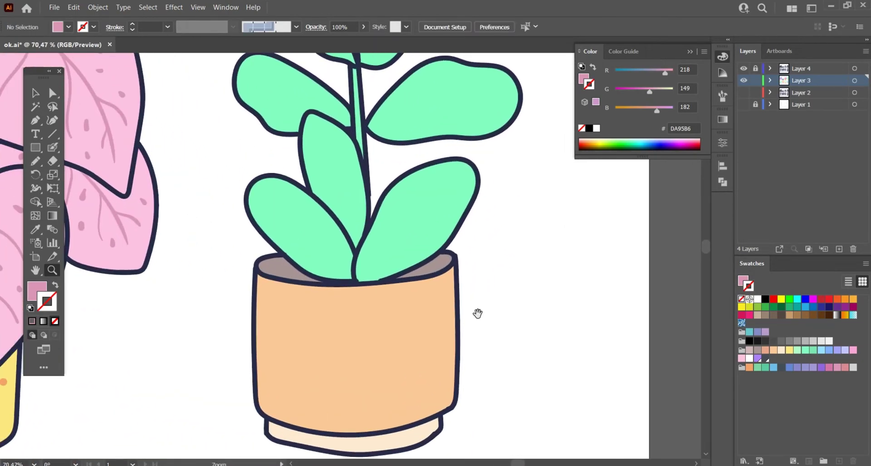
left_click_drag(478, 313, 502, 350)
key("ctrl+s")
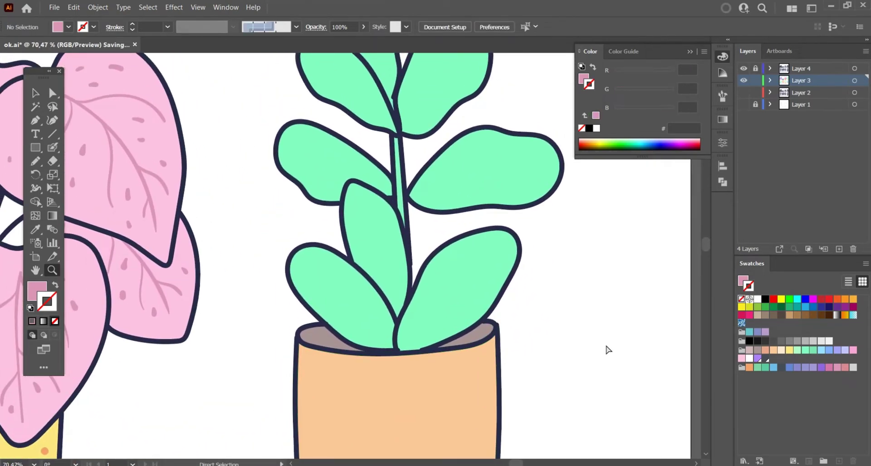
Set the Blob Brush to darker green 5ACDA2 after a test stroke.
key("shift+b")
left_click(757, 367)
left_click_drag(313, 267, 391, 347)
left_click(766, 368)
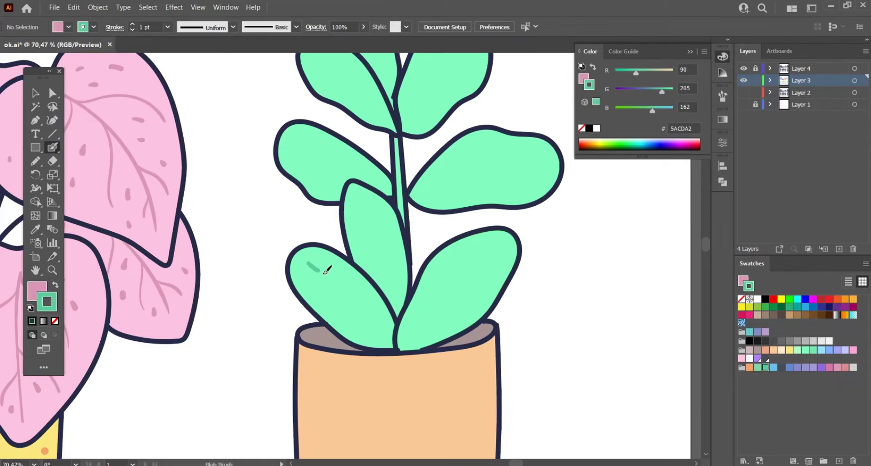
Paint central veins with side branches on the lower-left, middle and lower-right leaves.
left_click_drag(325, 272, 394, 349)
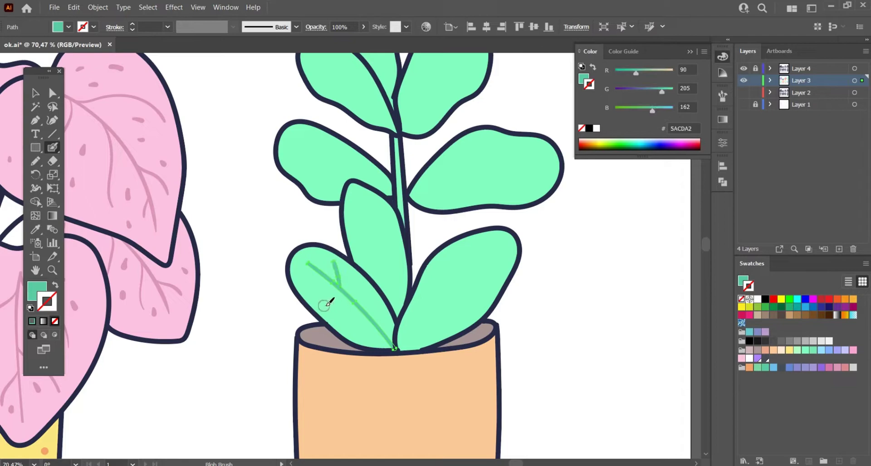
left_click_drag(324, 306, 357, 308)
left_click_drag(376, 217, 397, 318)
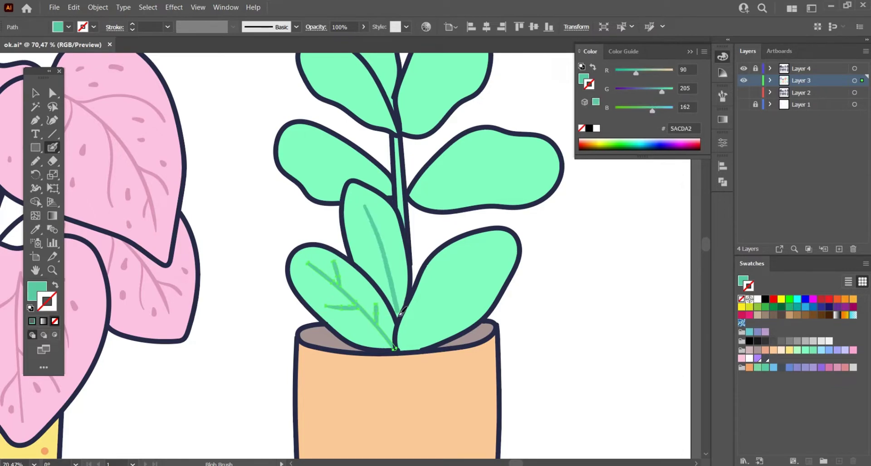
left_click_drag(376, 238, 354, 224)
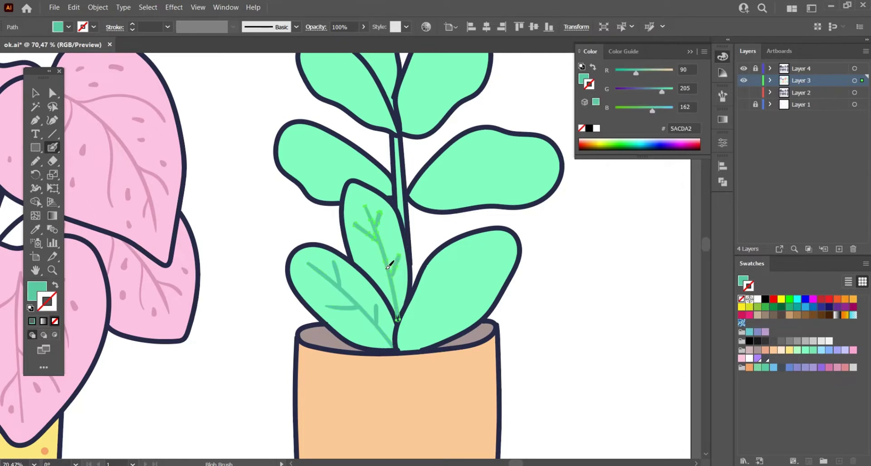
mouse_move(408, 348)
left_mouse_down()
mouse_move(499, 248)
mouse_move(465, 272)
left_mouse_up()
mouse_move(424, 292)
left_mouse_down()
mouse_move(421, 314)
mouse_move(456, 330)
left_mouse_up()
left_click_drag(458, 291, 466, 346)
Draw branching veins on the upper-right leaf and across the left leaf.
mouse_move(415, 248)
left_mouse_down()
mouse_move(507, 218)
mouse_move(552, 219)
mouse_move(524, 247)
left_mouse_up()
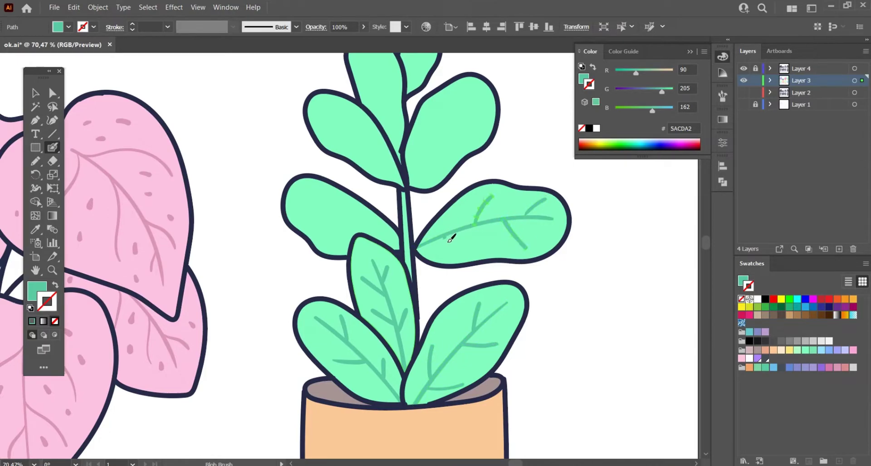
mouse_move(451, 239)
left_mouse_down()
mouse_move(496, 271)
mouse_move(347, 236)
mouse_move(376, 237)
mouse_move(401, 254)
mouse_move(343, 329)
left_mouse_up()
mouse_move(418, 284)
left_mouse_down()
mouse_move(482, 193)
mouse_move(460, 222)
mouse_move(497, 219)
left_mouse_up()
mouse_move(432, 219)
left_mouse_down()
mouse_move(434, 267)
mouse_move(376, 150)
left_mouse_up()
Retry and undo the upper-left leaf vein, then vein the left leaf to the stem.
key("ctrl+z")
left_click_drag(411, 265, 376, 150)
key("ctrl+z")
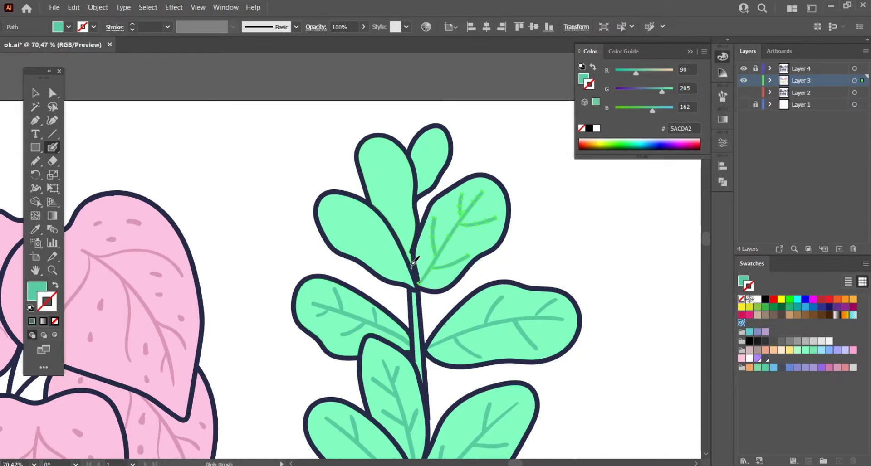
mouse_move(414, 267)
left_mouse_down()
mouse_move(375, 152)
mouse_move(415, 268)
mouse_move(375, 153)
mouse_move(401, 214)
left_mouse_up()
key("ctrl+z")
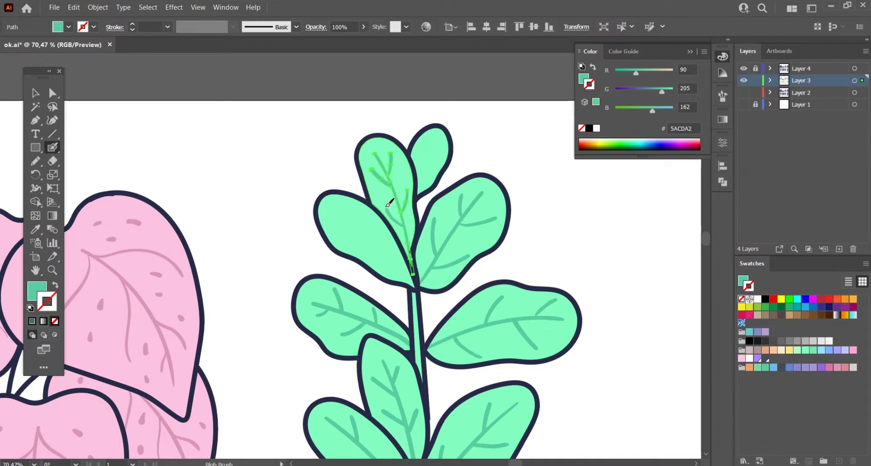
left_click_drag(334, 209, 415, 288)
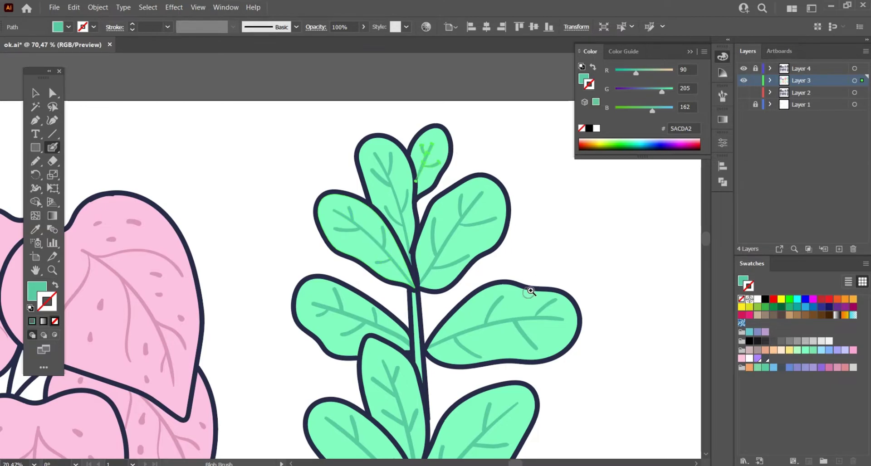
key("z")
mouse_move(530, 292)
left_mouse_down()
mouse_move(485, 334)
mouse_move(470, 335)
left_mouse_up()
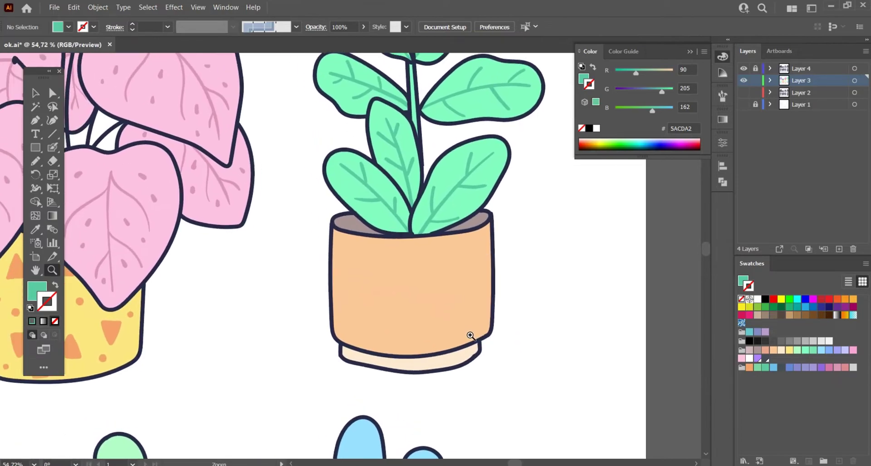
Paint three cream FFEAD2 spots on the orange pot with the Blob Brush.
mouse_move(527, 272)
left_mouse_down()
mouse_move(468, 343)
mouse_move(496, 344)
left_mouse_up()
left_click(781, 350)
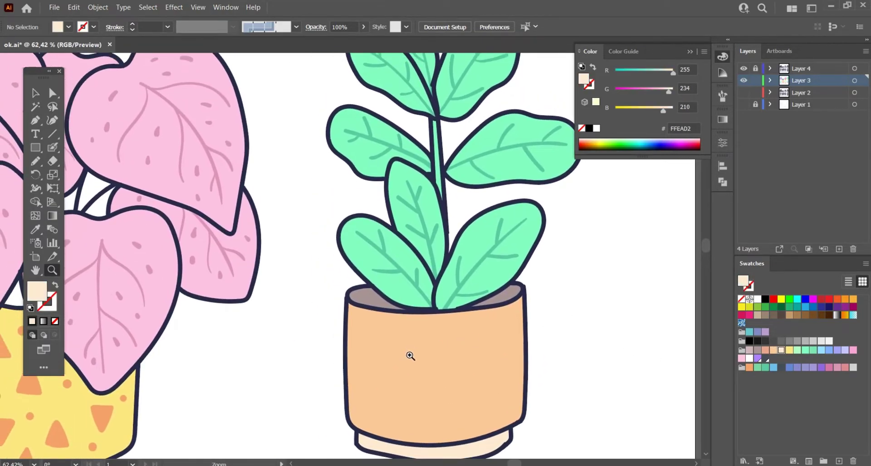
key("shift+b")
left_click_drag(370, 334, 382, 336)
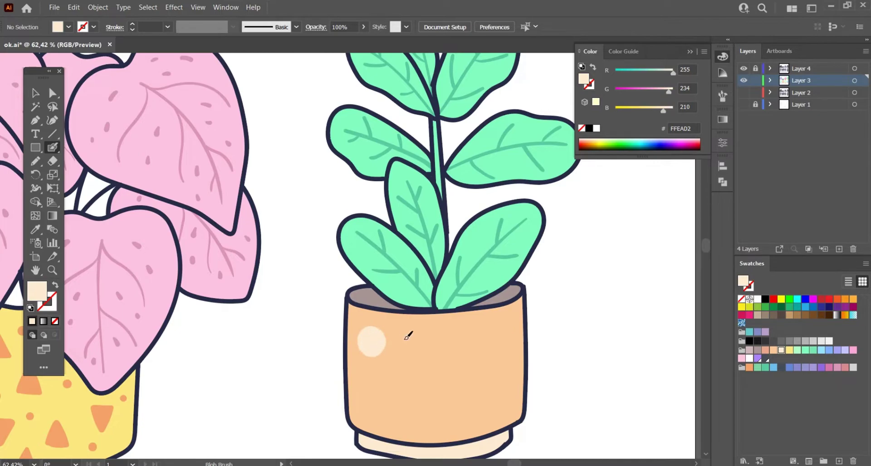
left_click_drag(433, 344, 480, 334)
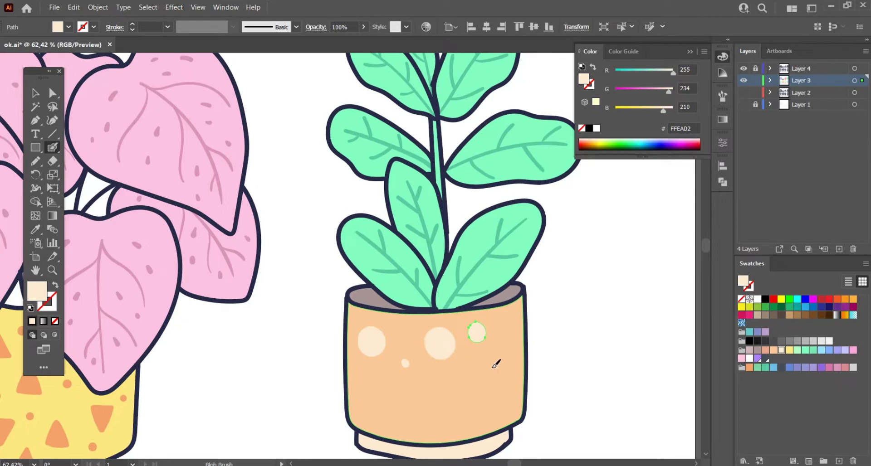
left_click_drag(495, 365, 501, 379)
Add smaller cream spots around the pot's bottom and side edges.
left_click_drag(447, 389, 450, 395)
left_click_drag(380, 383, 383, 377)
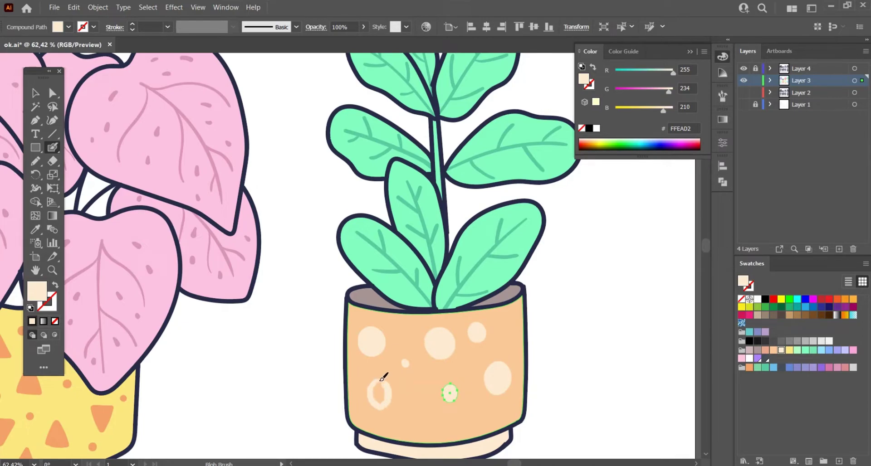
left_click(421, 421)
left_click(478, 416)
left_click(513, 320)
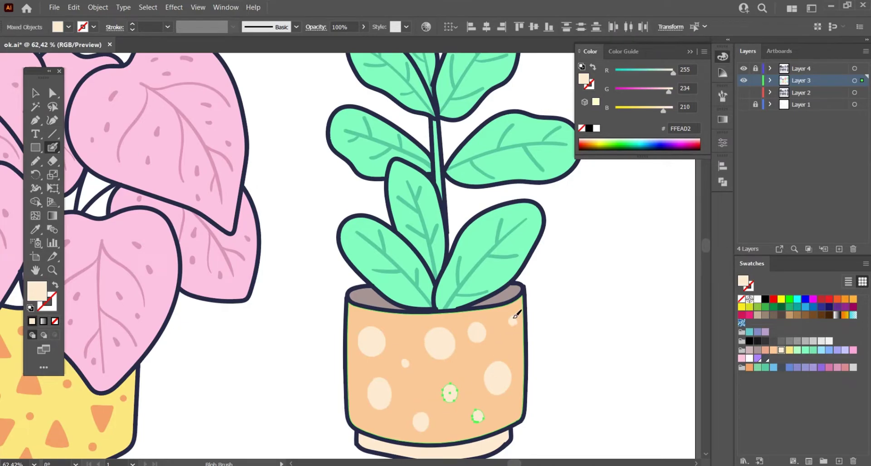
left_click(352, 323)
left_click(350, 397)
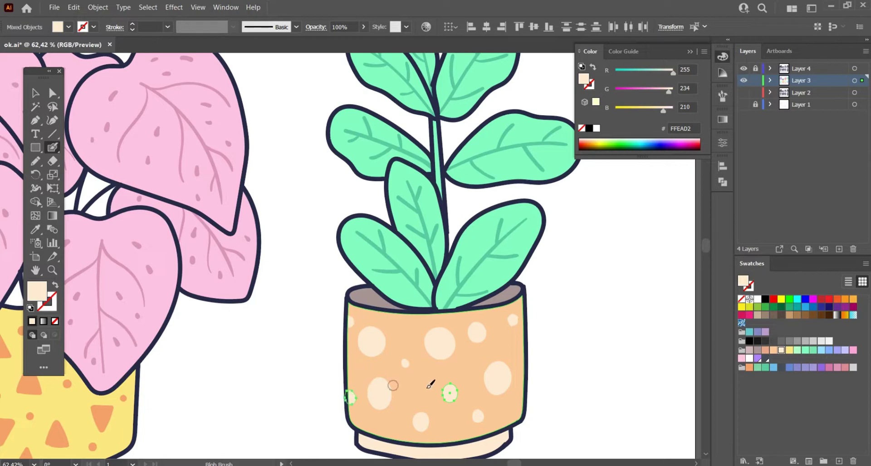
left_click(453, 438)
Zoom out to all eight plants, switch fill to light yellow, and zoom toward the blue-pot plant.
scroll(476, 399, "down", 3)
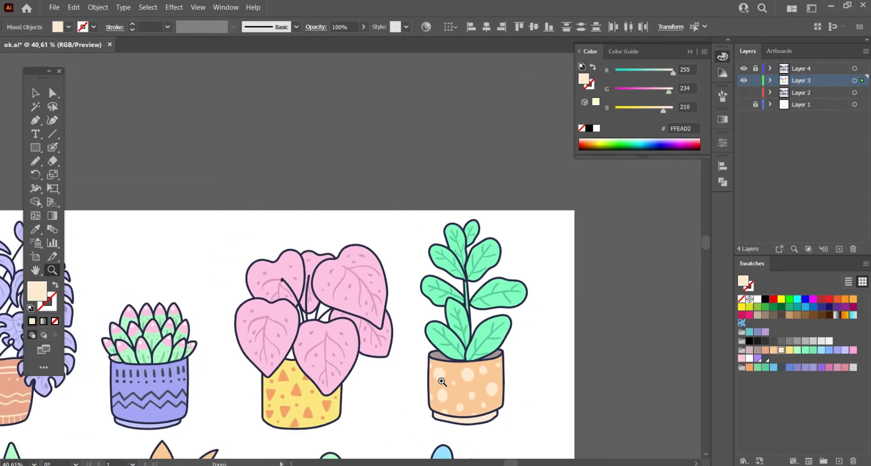
scroll(476, 340, "down", 2)
scroll(447, 361, "down", 2)
scroll(447, 361, "up", 2)
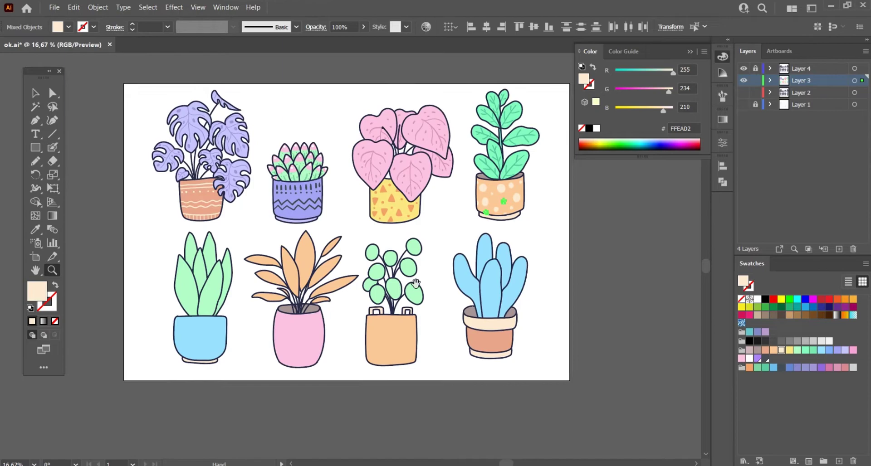
scroll(431, 375, "up", 1)
scroll(346, 358, "up", 1)
scroll(346, 357, "up", 1)
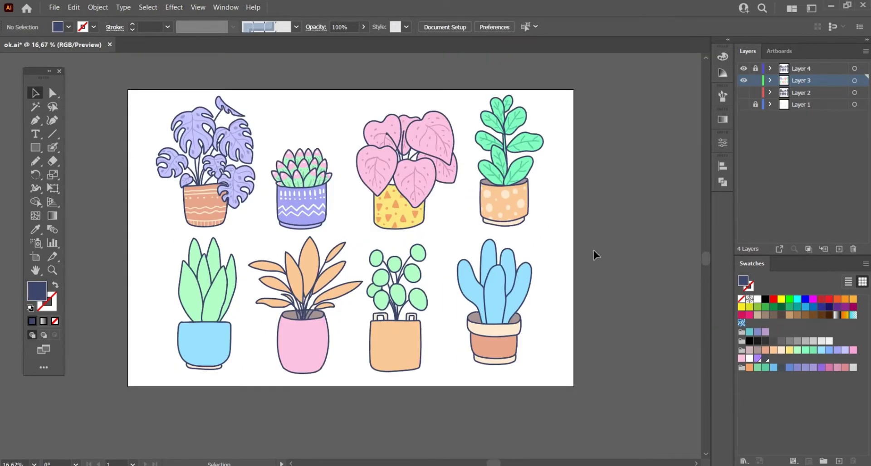
left_click(788, 349)
key("z")
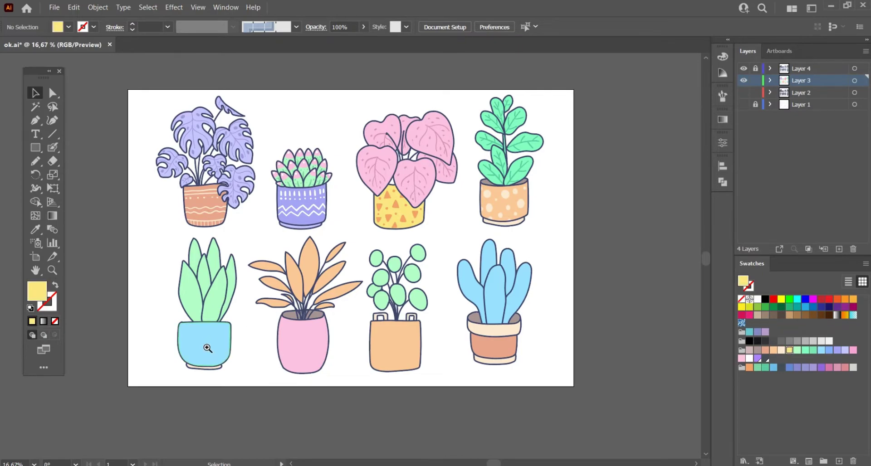
left_click_drag(203, 347, 293, 265)
left_click_drag(222, 94, 290, 95)
With the Blob Brush, paint pale yellow curved stripes down the first snake plant leaf.
key("b")
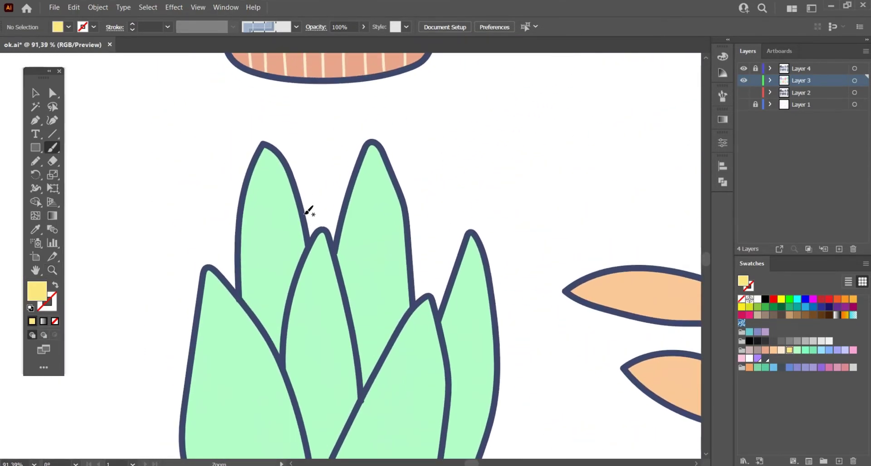
key("shift+b")
mouse_move(253, 167)
left_mouse_down()
mouse_move(284, 168)
mouse_move(305, 226)
left_mouse_up()
left_click_drag(237, 252, 253, 251)
left_click_drag(306, 249, 307, 250)
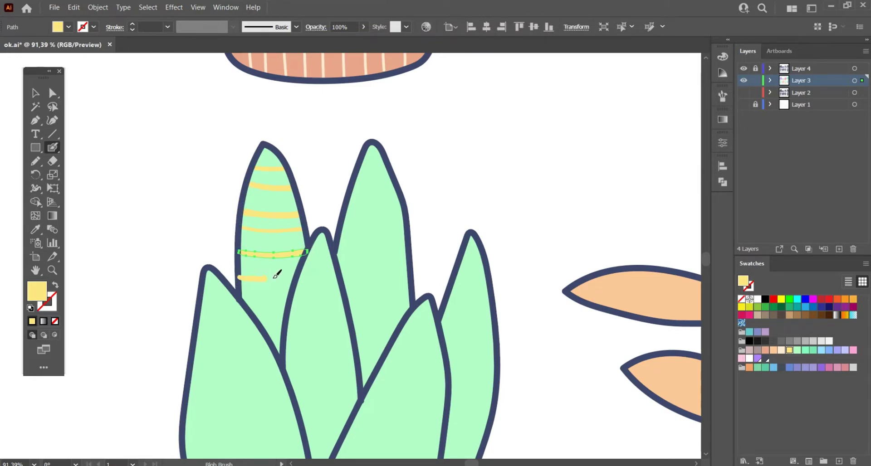
mouse_move(238, 275)
left_mouse_down()
mouse_move(297, 273)
mouse_move(291, 301)
left_mouse_up()
mouse_move(256, 326)
left_mouse_down()
mouse_move(286, 326)
mouse_move(296, 216)
left_mouse_up()
Stripe the left leaf in yellow from tip to base, extending stripes to its edges.
mouse_move(229, 170)
left_mouse_down()
mouse_move(248, 169)
mouse_move(264, 184)
left_mouse_up()
left_click_drag(225, 213, 275, 204)
mouse_move(220, 233)
left_mouse_down()
mouse_move(290, 224)
mouse_move(300, 271)
left_mouse_up()
left_click_drag(220, 313, 213, 269)
left_click_drag(297, 266, 316, 259)
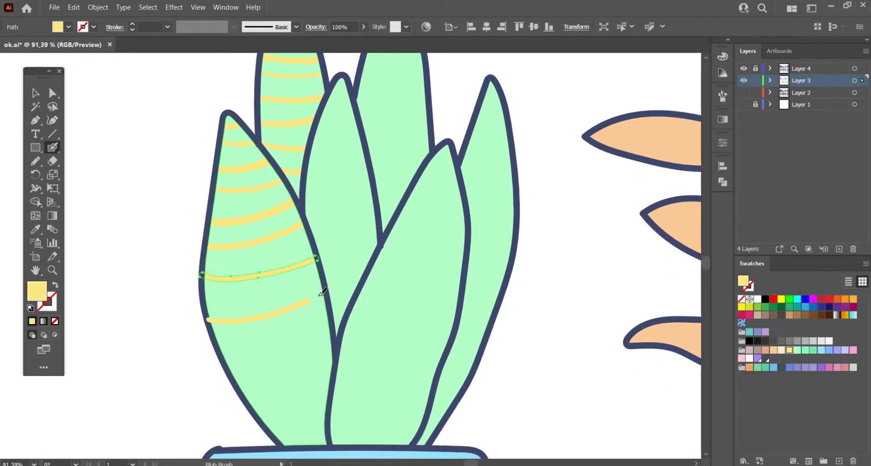
left_click_drag(321, 295, 309, 300)
scroll(233, 333, "down", 2)
left_click_drag(334, 332, 321, 324)
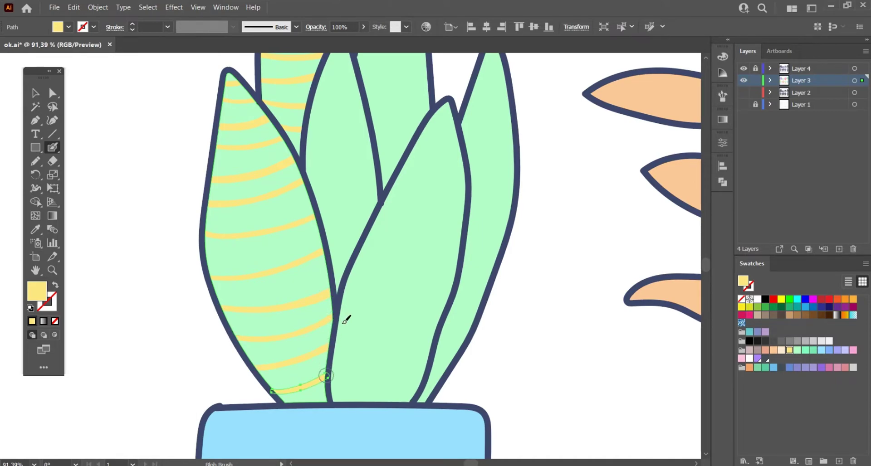
scroll(341, 299, "up", 5)
Paint five yellow stripes across the next leaf, from tip downward.
mouse_move(312, 162)
left_mouse_down()
mouse_move(332, 163)
mouse_move(340, 194)
left_mouse_up()
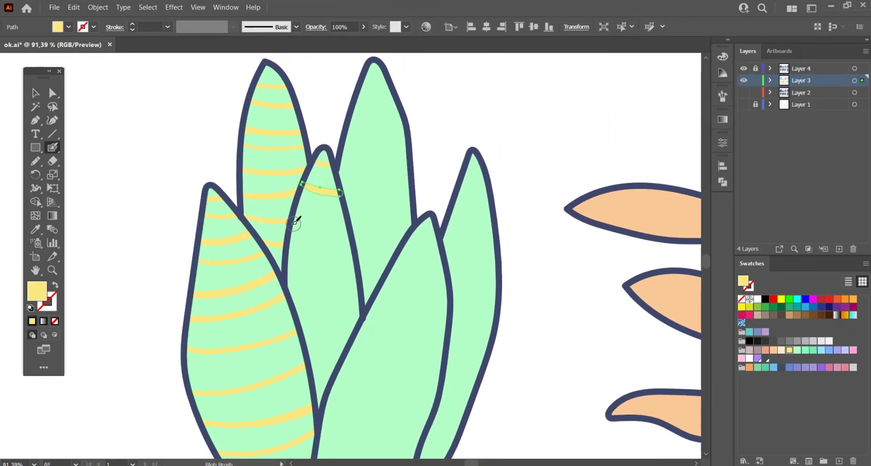
left_click_drag(337, 232, 347, 232)
left_click_drag(285, 257, 354, 250)
left_click_drag(285, 288, 358, 297)
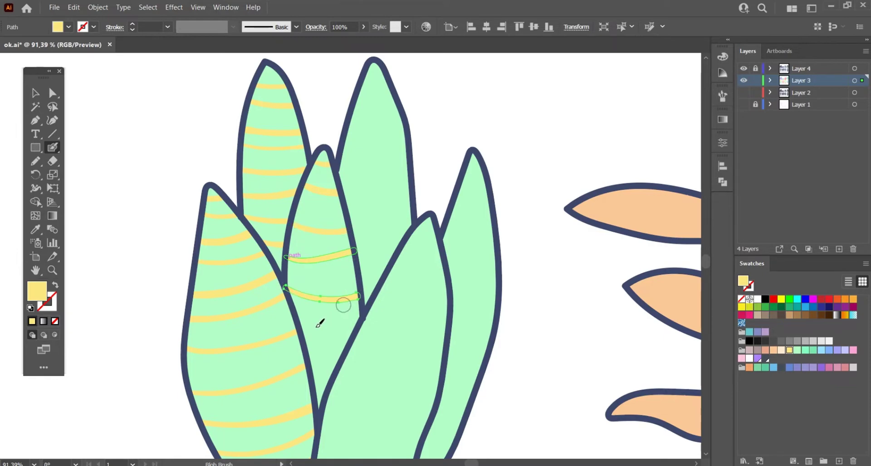
left_click_drag(300, 330, 359, 325)
Stripe the middle leaf with yellow bands from its tip to its base.
scroll(354, 307, "up", 3)
scroll(354, 307, "right", 2)
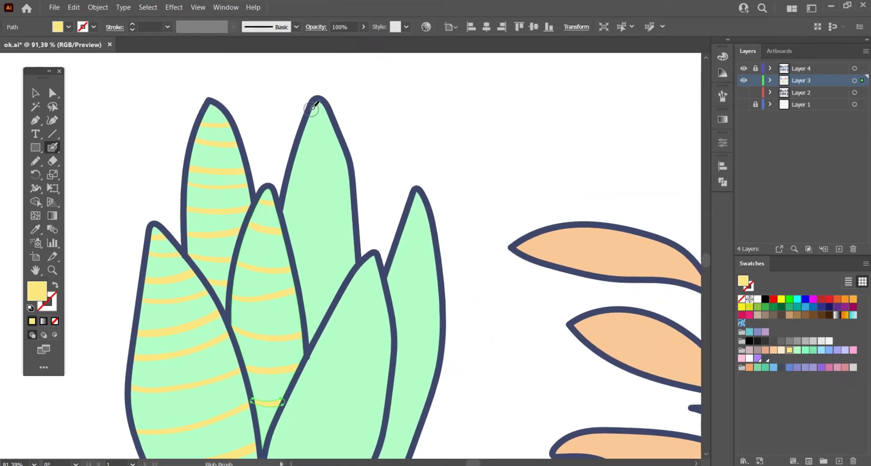
left_click_drag(308, 109, 326, 109)
left_click_drag(343, 136, 345, 139)
left_click_drag(296, 160, 350, 165)
left_click_drag(286, 186, 353, 191)
left_click_drag(282, 220, 356, 217)
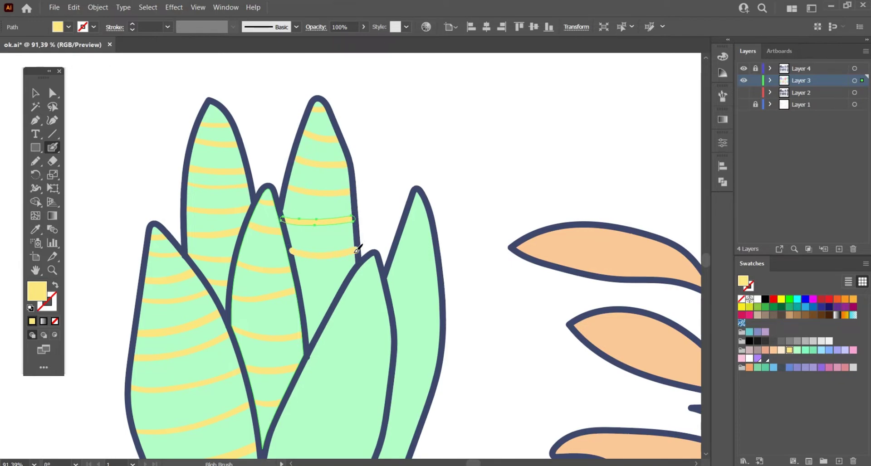
left_click_drag(357, 250, 356, 250)
Paint yellow stripes across the upper part of the right leaf.
scroll(361, 284, "right", 2)
left_click_drag(357, 202, 381, 201)
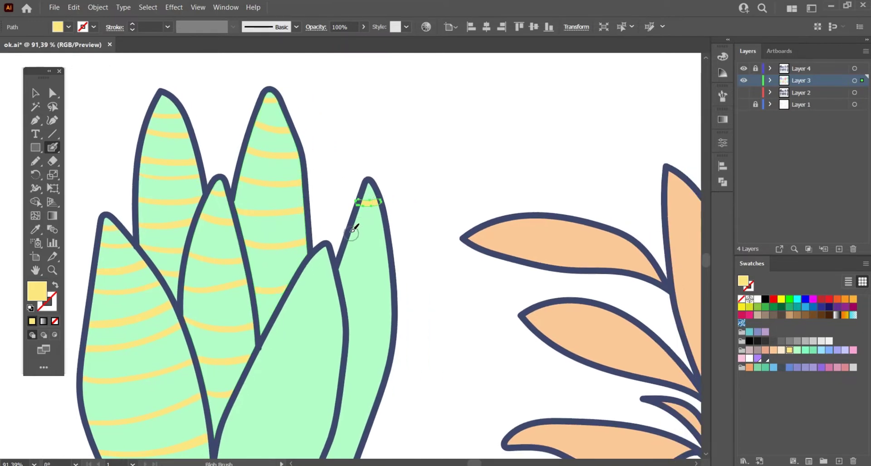
left_click_drag(350, 232, 383, 229)
left_click_drag(384, 259, 390, 260)
left_click_drag(396, 293, 396, 296)
Continue yellow stripes down the lower part of the right leaf.
scroll(344, 267, "down", 3)
left_click_drag(387, 263, 385, 266)
left_click_drag(336, 293, 385, 296)
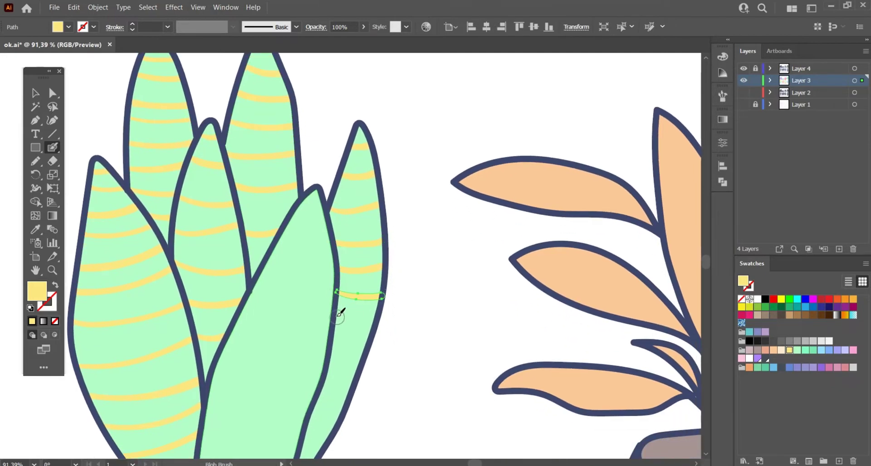
scroll(377, 320, "down", 2)
scroll(343, 307, "down", 2)
left_click_drag(338, 311, 368, 315)
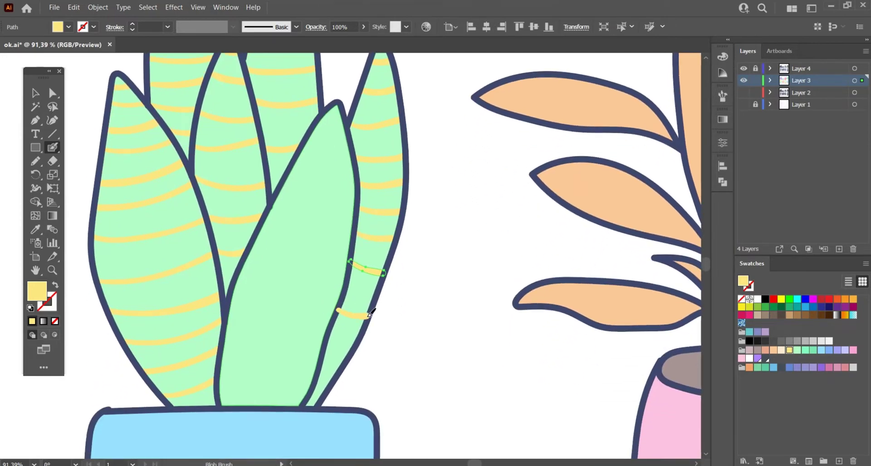
left_click_drag(325, 353, 349, 355)
scroll(321, 385, "up", 1)
Stripe the front leaf in yellow from its tip down to its base.
left_click_drag(343, 144, 376, 148)
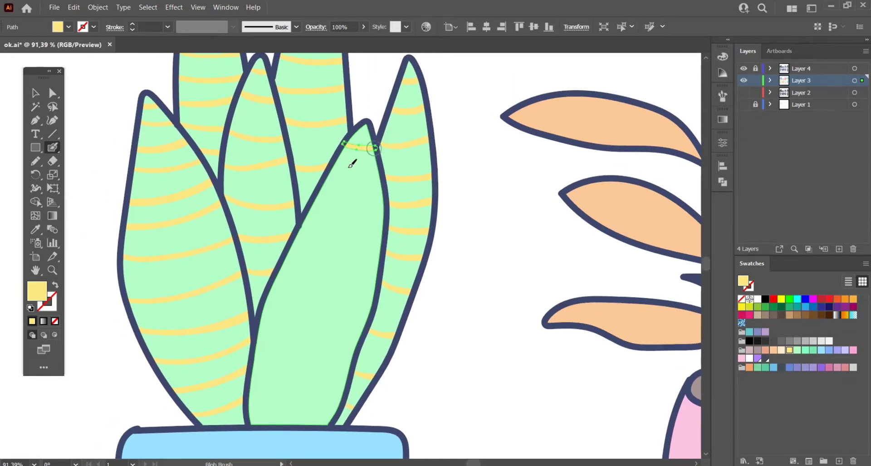
left_click_drag(327, 175, 377, 176)
left_click_drag(309, 211, 376, 218)
left_click_drag(290, 244, 383, 257)
left_click_drag(376, 296, 377, 297)
left_click_drag(261, 306, 365, 326)
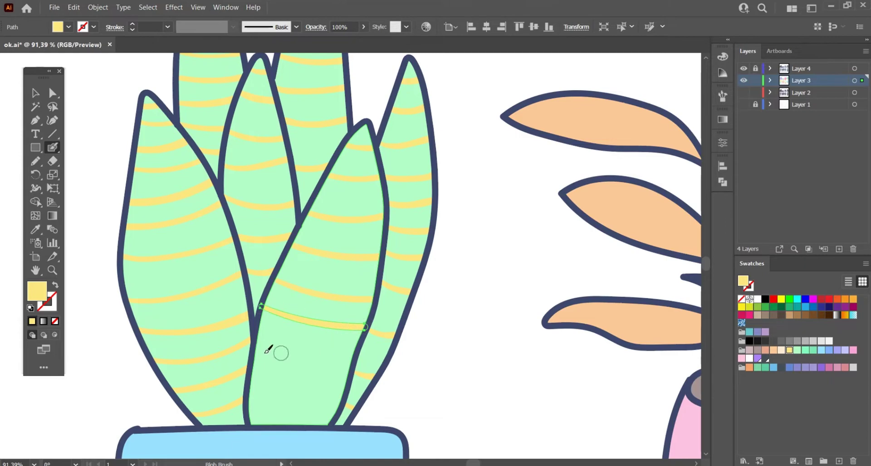
left_click_drag(349, 371, 351, 373)
mouse_move(248, 384)
left_mouse_down()
mouse_move(338, 411)
mouse_move(317, 425)
mouse_move(512, 178)
left_mouse_up()
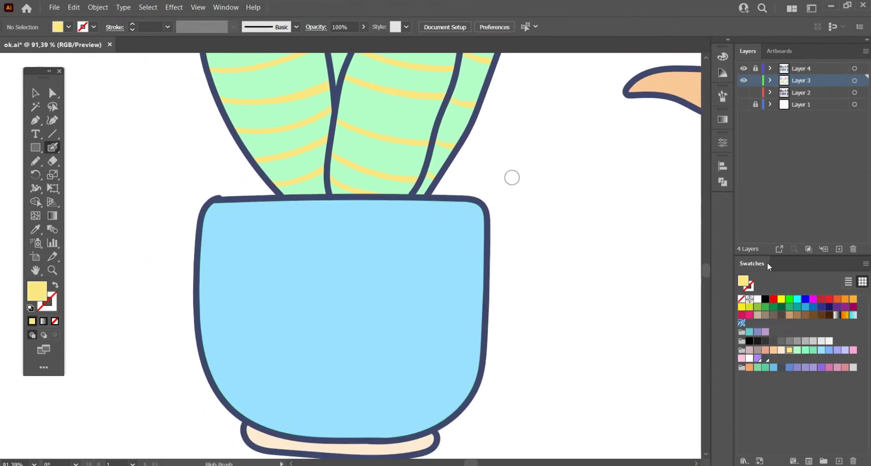
Switch to white and Blob Brush a row of five leafy sprigs across the pot.
left_click(749, 358)
mouse_move(233, 272)
left_mouse_down()
mouse_move(231, 240)
mouse_move(216, 247)
mouse_move(249, 247)
mouse_move(217, 272)
mouse_move(249, 272)
mouse_move(283, 241)
mouse_move(268, 249)
mouse_move(302, 252)
mouse_move(269, 271)
mouse_move(301, 272)
mouse_move(342, 236)
mouse_move(326, 241)
mouse_move(358, 239)
left_mouse_up()
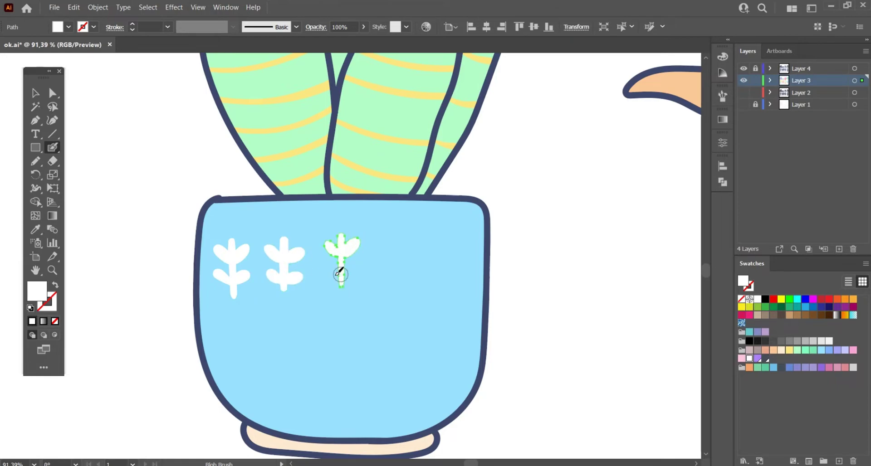
left_click_drag(340, 278, 326, 271)
mouse_move(343, 278)
left_mouse_down()
mouse_move(359, 272)
mouse_move(350, 285)
mouse_move(351, 243)
mouse_move(337, 271)
mouse_move(366, 271)
mouse_move(368, 247)
left_mouse_up()
left_click_drag(402, 285, 403, 245)
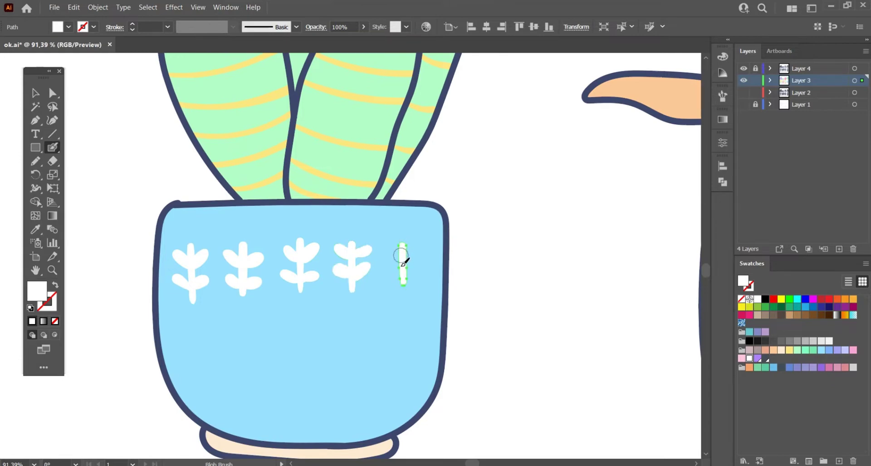
key("ctrl+z")
mouse_move(403, 285)
left_mouse_down()
mouse_move(404, 238)
mouse_move(389, 240)
mouse_move(421, 241)
mouse_move(386, 263)
left_mouse_up()
left_click_drag(406, 266, 424, 261)
Mirror sprigs two through four horizontally.
key("v")
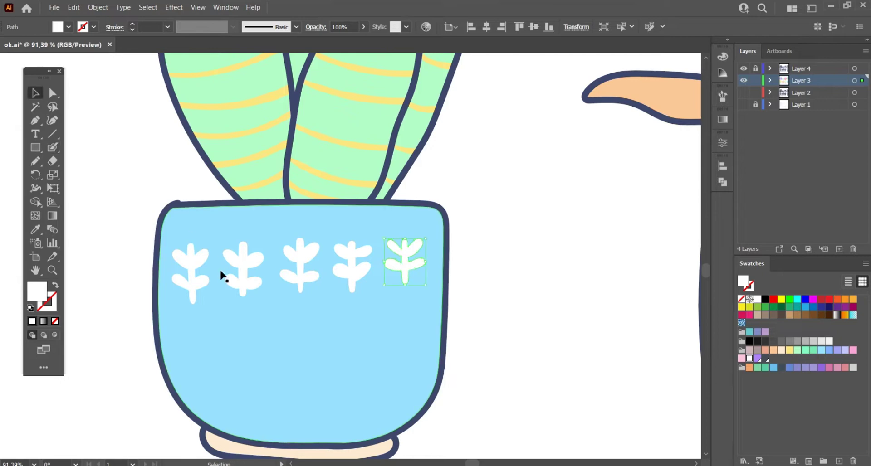
left_click(352, 258)
left_click(342, 254)
left_click(246, 259)
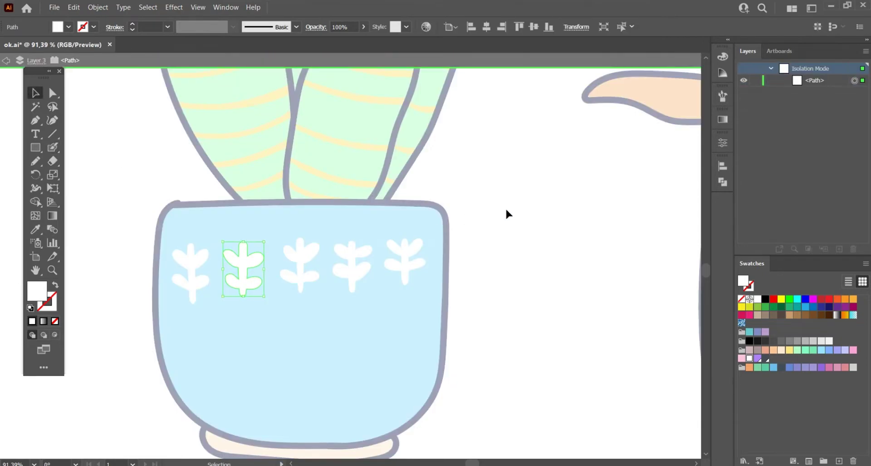
left_click(352, 262, "shift")
left_click(311, 263, "shift")
left_click(723, 143)
left_click(657, 155)
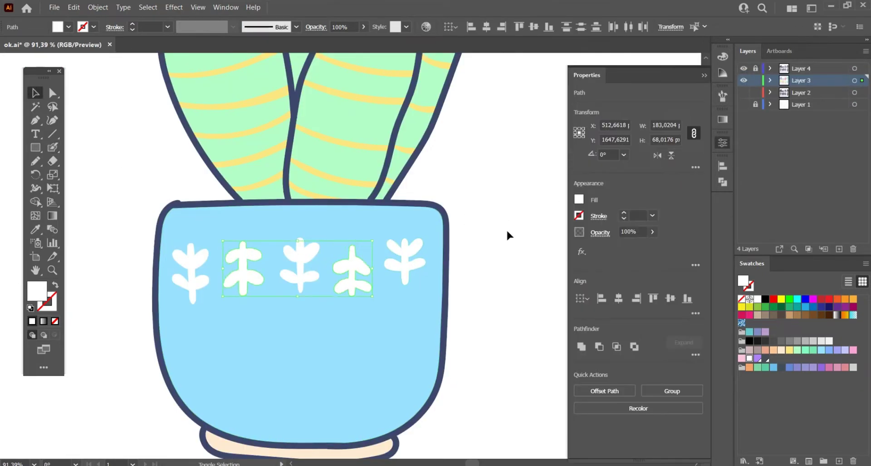
Alt-drag a copy of the sprig row lower on the pot and adjust its size and position.
left_click(203, 260, "shift")
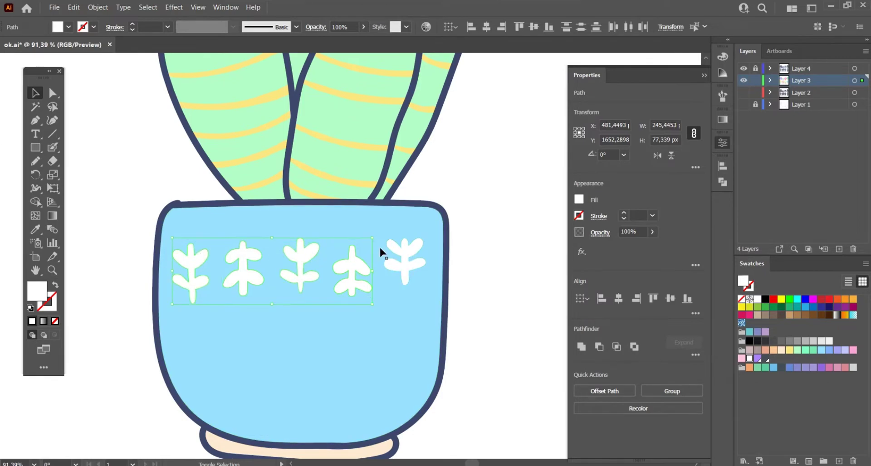
left_click(396, 246, "shift")
left_click_drag(396, 246, 396, 323)
left_click(409, 334)
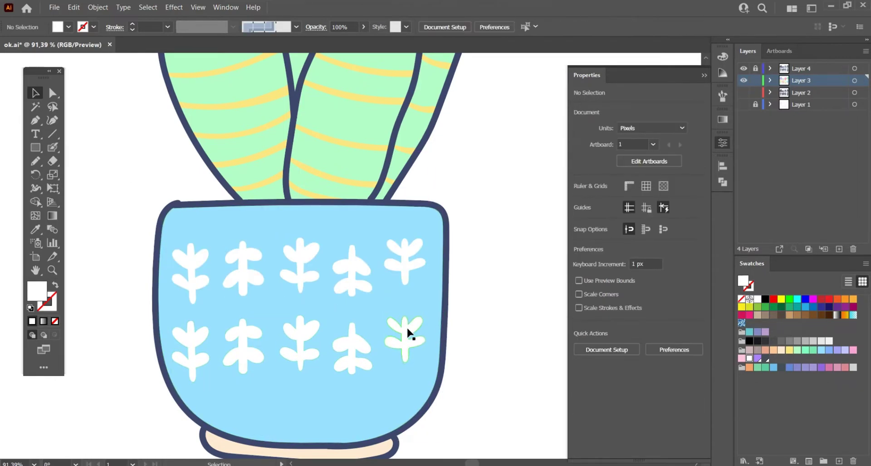
left_click(346, 340)
left_click(245, 335, "shift")
left_click(191, 336, "shift")
left_click_drag(425, 315, 418, 316)
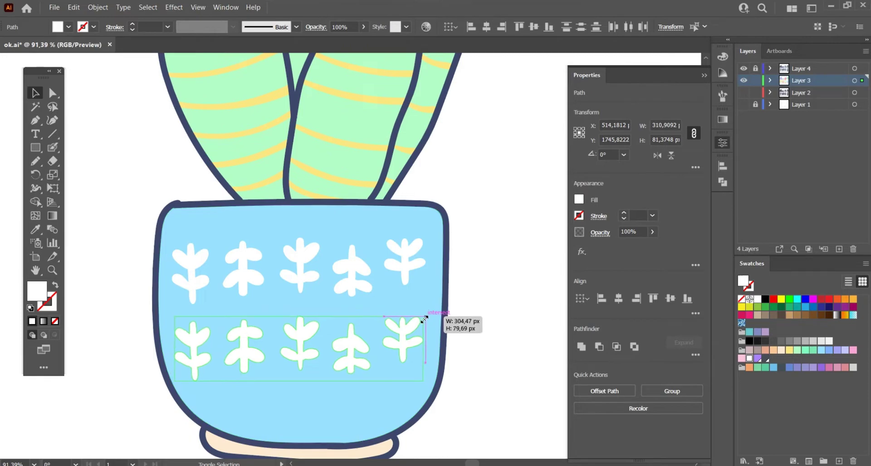
left_click_drag(349, 343, 349, 356)
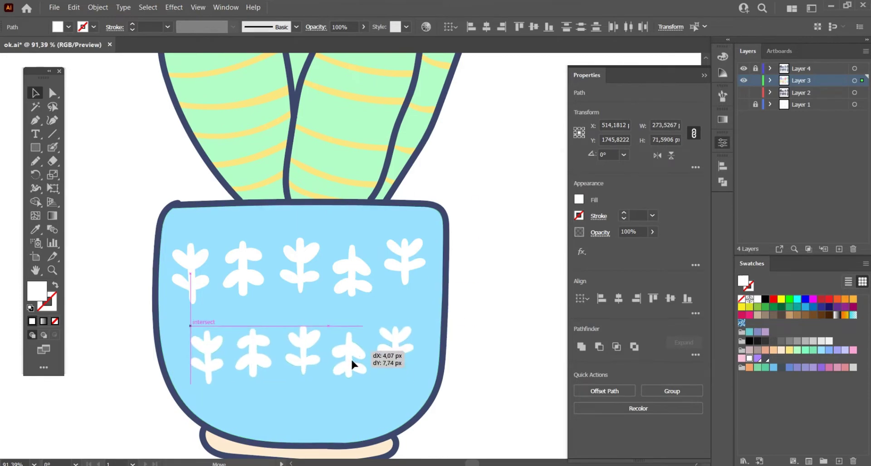
left_click(496, 293)
Dot small white spots along the pot's top, between the sprig rows, and near the bottom.
key("shift+b")
left_click(189, 226)
left_click(238, 223)
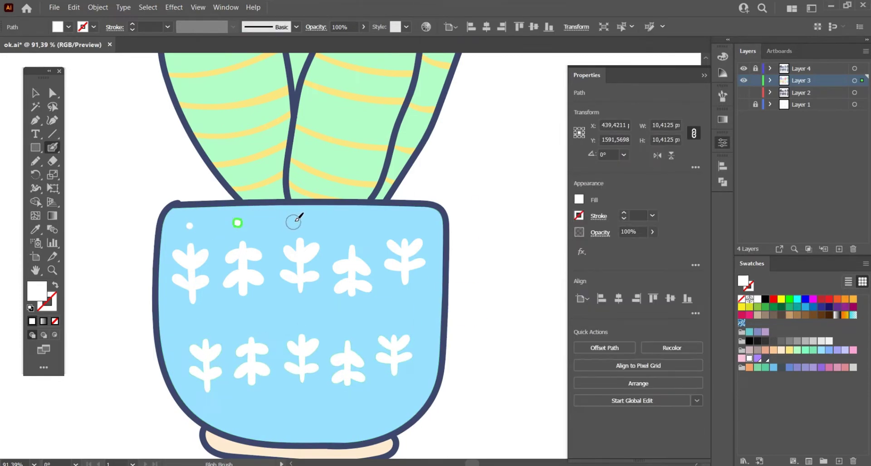
left_click(295, 220)
left_click(351, 220)
left_click(400, 218)
left_click(406, 310)
left_click(350, 319)
left_click(244, 318)
left_click(195, 320)
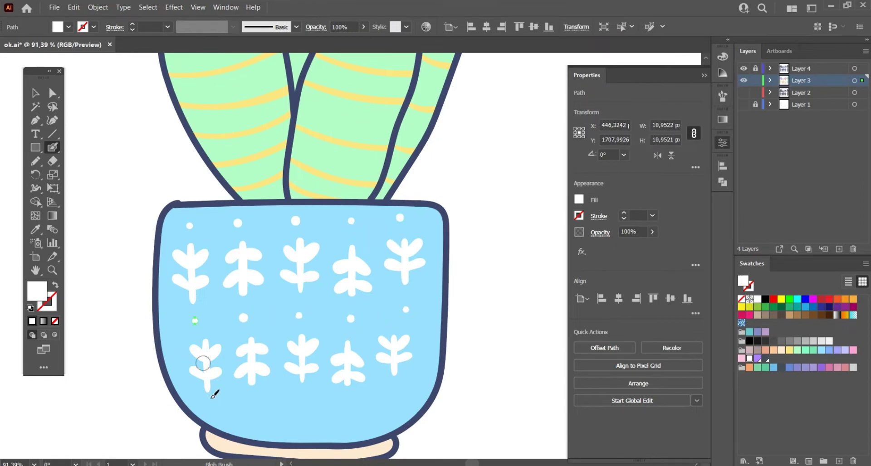
left_click(211, 410)
left_click(257, 414)
left_click(302, 420)
left_click(350, 415)
Frame the pink-pot plant, try an orange test stroke, then set the brush colour to white.
key("ctrl+minus")
key("ctrl+minus")
key("ctrl+minus")
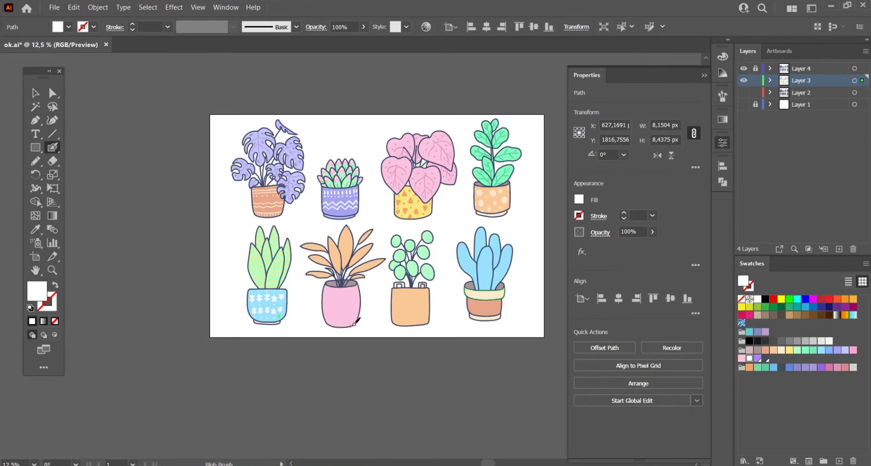
key("ctrl+shift+a")
scroll(286, 322, "up", 3)
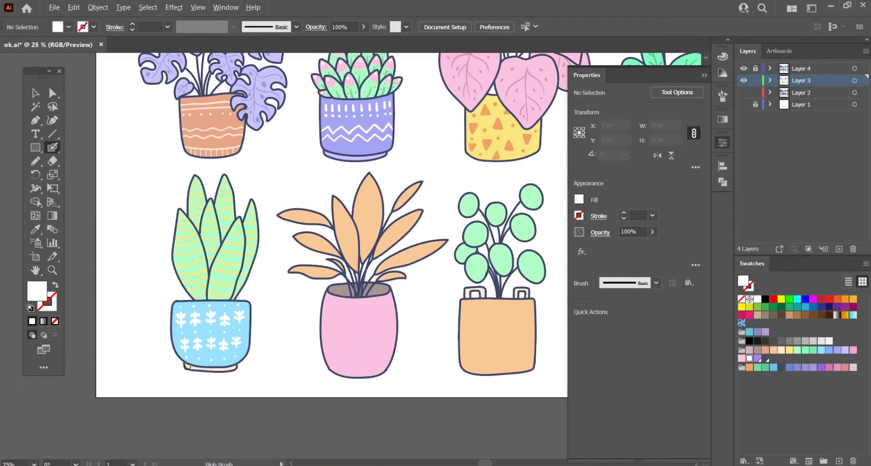
scroll(287, 322, "down", 1)
scroll(283, 318, "up", 2)
scroll(277, 309, "up", 2)
scroll(237, 315, "up", 1)
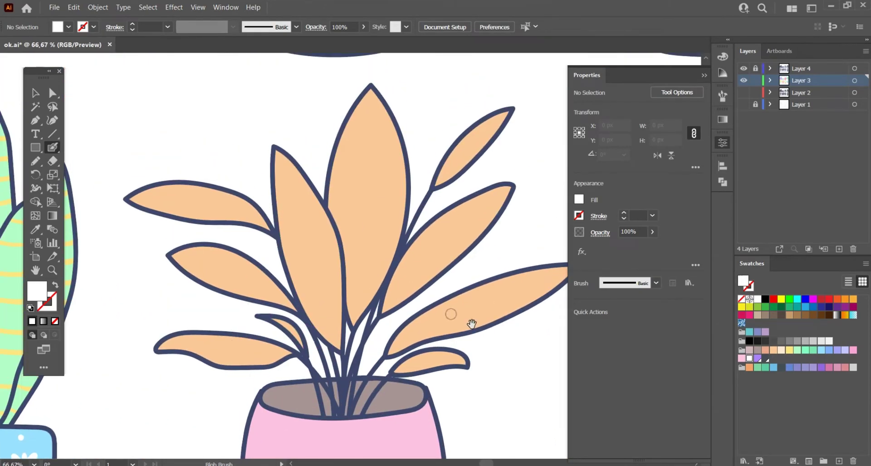
scroll(440, 314, "right", 2)
left_click(750, 367)
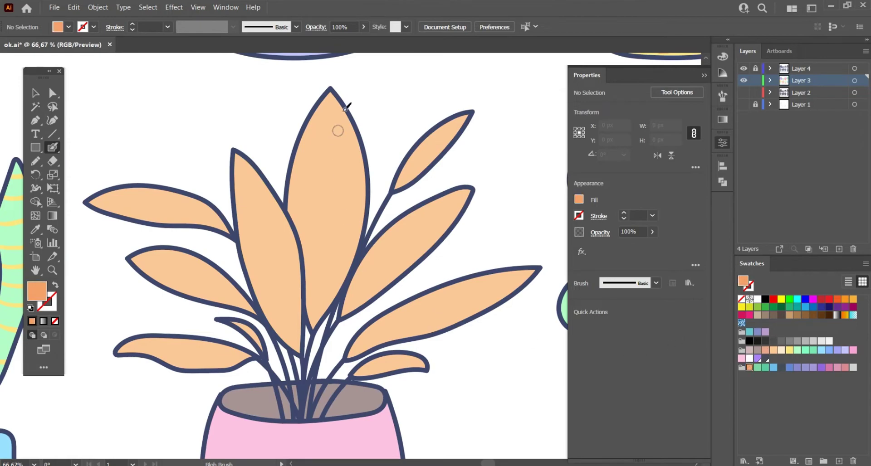
left_click_drag(325, 167, 323, 167)
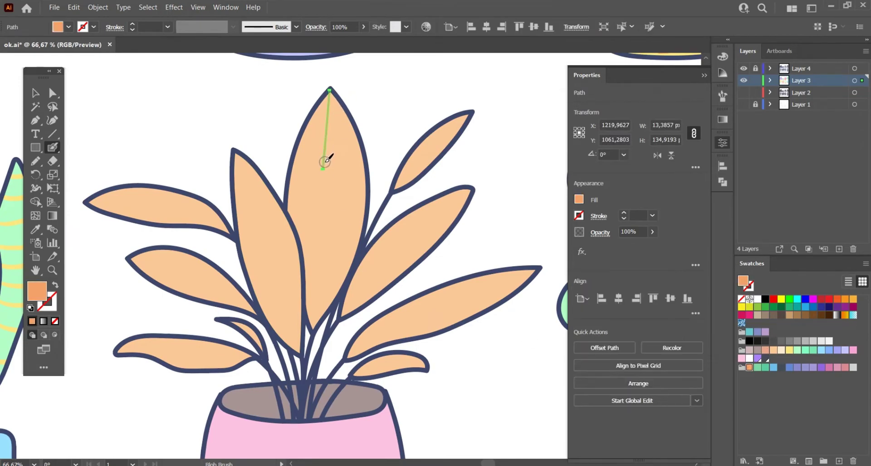
key("ctrl+shift+a")
left_click(750, 358)
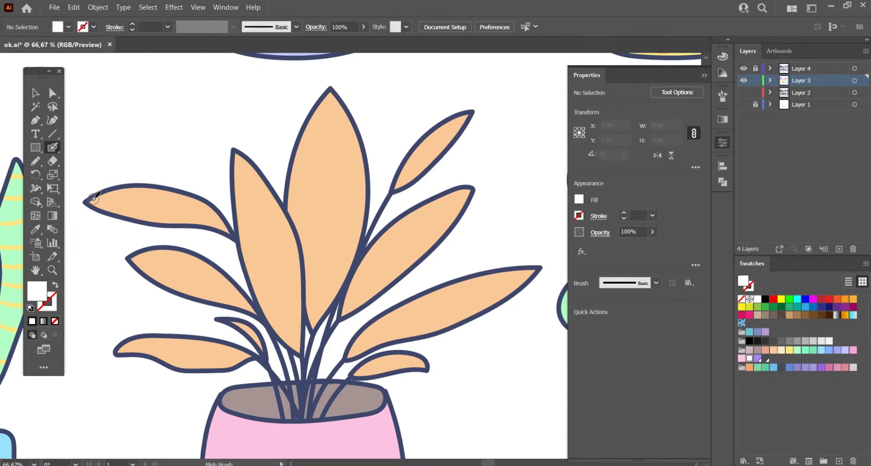
Draw white veins with side branches on the upper-left leaf and the tall left leaf.
left_click_drag(93, 198, 233, 235)
mouse_move(137, 185)
left_mouse_down()
mouse_move(146, 200)
mouse_move(183, 205)
left_mouse_up()
left_click_drag(235, 153, 299, 354)
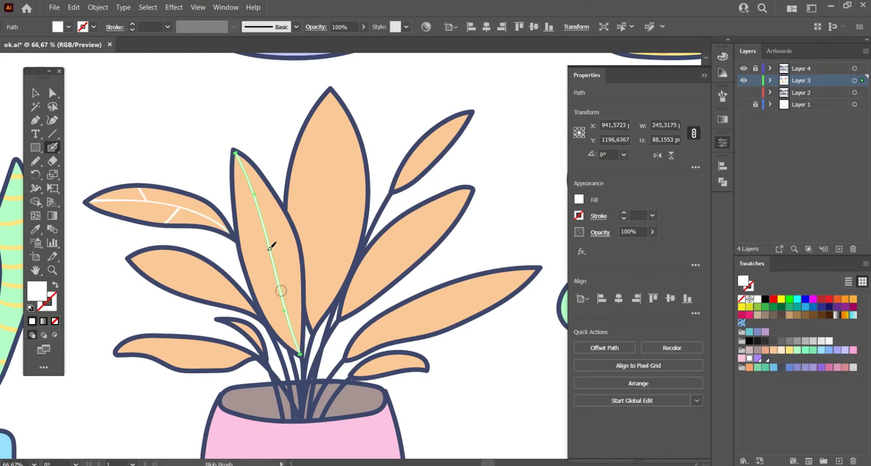
mouse_move(232, 189)
left_mouse_down()
mouse_move(257, 207)
mouse_move(278, 204)
left_mouse_up()
left_click_drag(245, 275, 281, 290)
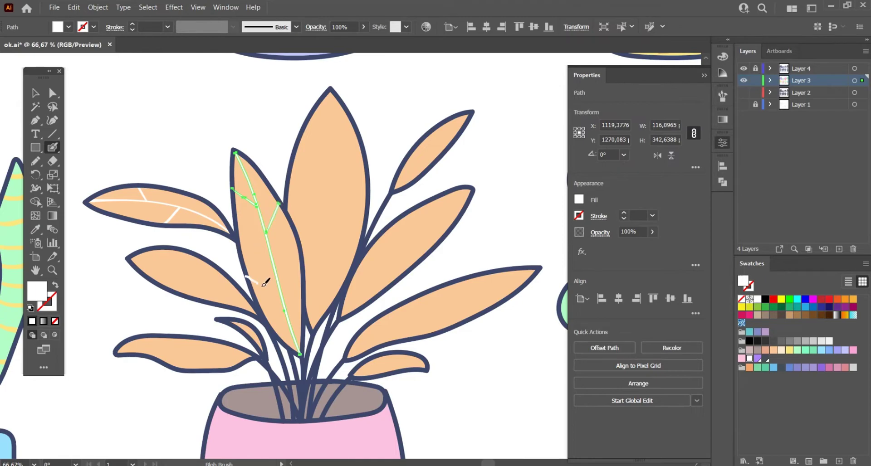
mouse_move(232, 235)
left_mouse_down()
mouse_move(88, 200)
mouse_move(128, 198)
left_mouse_up()
left_click_drag(185, 205, 165, 226)
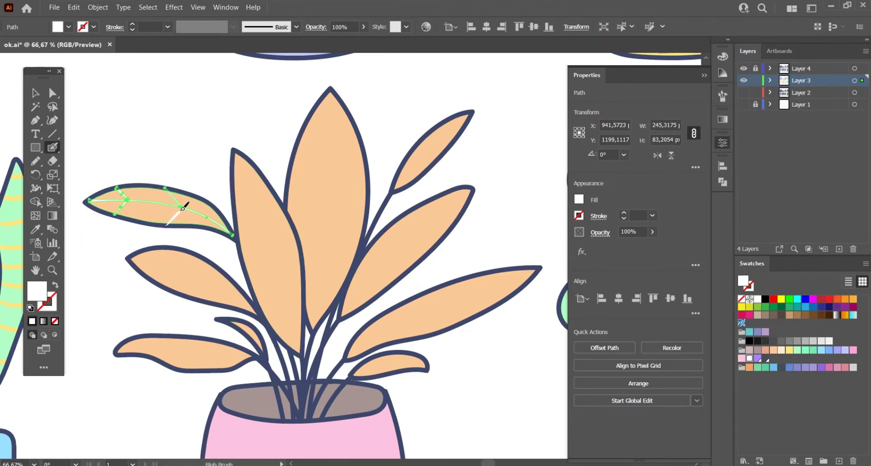
Redraw the tall leaf's white midrib and add side veins along its length.
left_click_drag(234, 151, 303, 351)
mouse_move(252, 203)
left_mouse_down()
mouse_move(232, 193)
mouse_move(264, 181)
left_mouse_up()
mouse_move(238, 252)
left_mouse_down()
mouse_move(278, 270)
mouse_move(295, 235)
left_mouse_up()
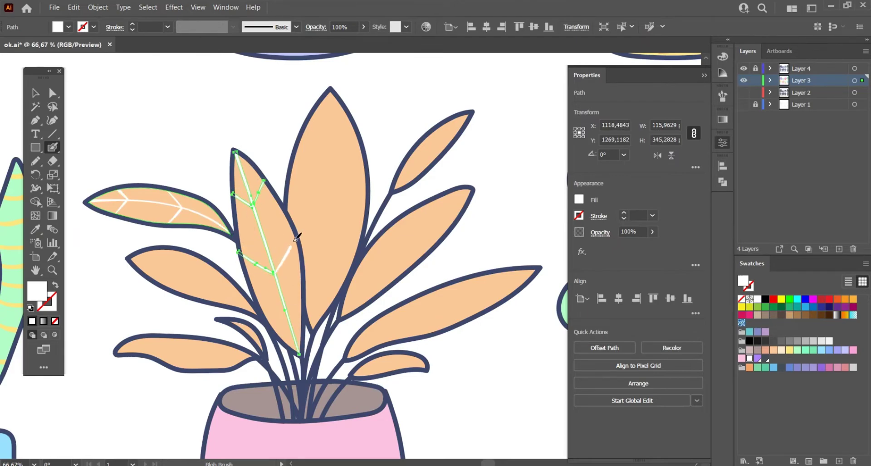
left_click_drag(259, 309, 290, 317)
left_click_drag(303, 289, 303, 296)
Add white main and side veins to the middle-left and bottom-left leaves.
left_click_drag(228, 289, 262, 313)
left_click_drag(164, 259, 162, 268)
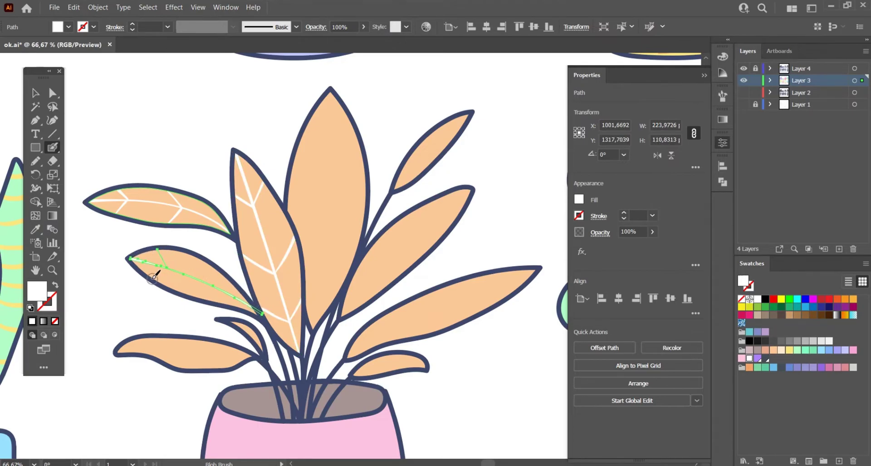
left_click_drag(203, 287, 206, 283)
left_click_drag(222, 348, 259, 355)
left_click_drag(148, 337, 254, 354)
left_click_drag(190, 366, 200, 340)
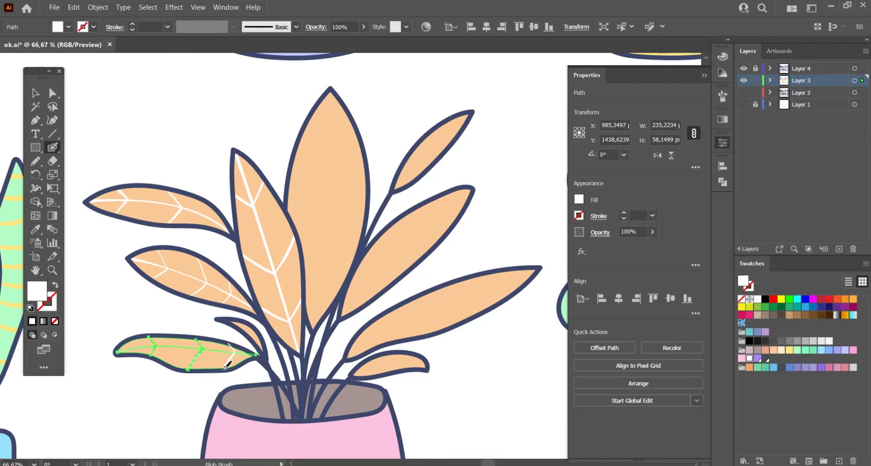
Draw the central leaf's white midrib with V-shaped side veins down its length.
scroll(276, 272, "up", 2)
scroll(277, 272, "right", 2)
left_click_drag(282, 120, 285, 267)
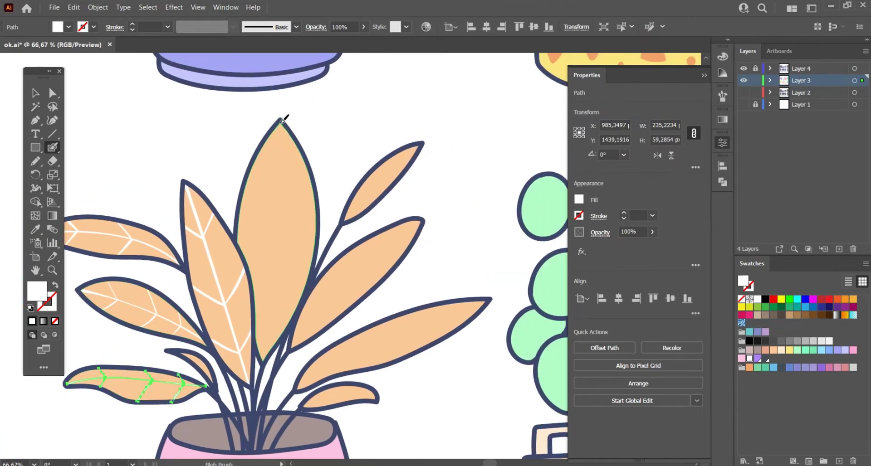
left_click_drag(283, 120, 262, 361)
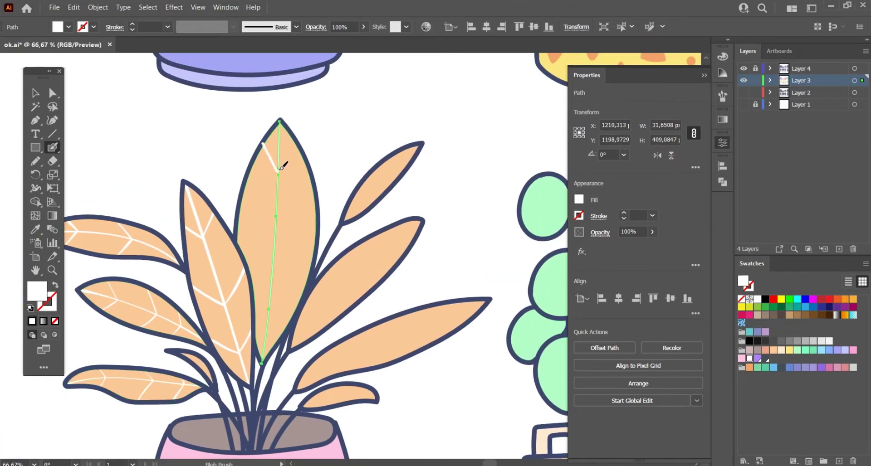
left_click_drag(299, 144, 300, 146)
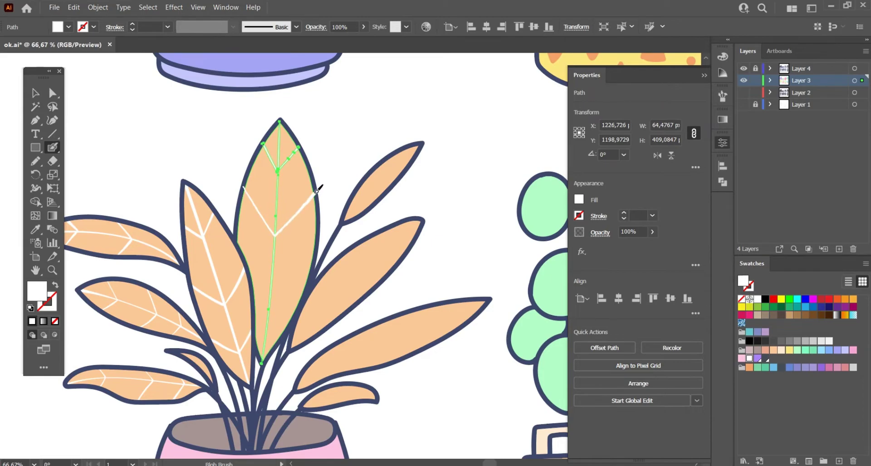
left_click_drag(318, 190, 318, 191)
left_click_drag(307, 268, 308, 268)
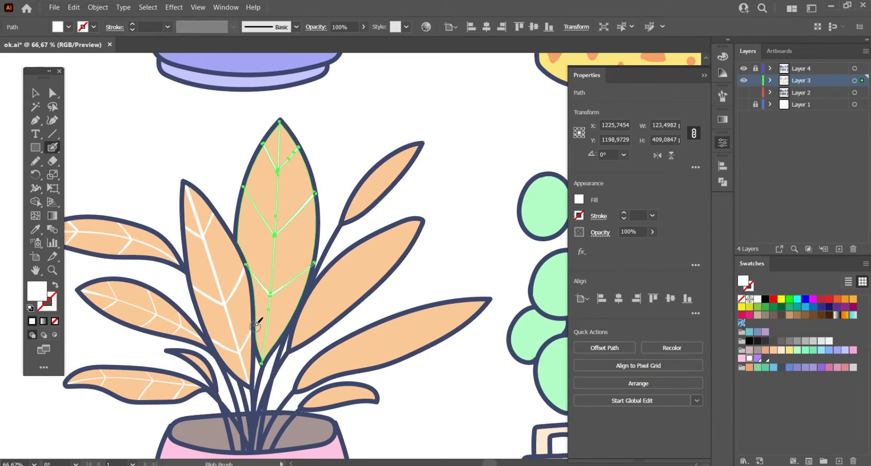
left_click_drag(269, 334, 293, 319)
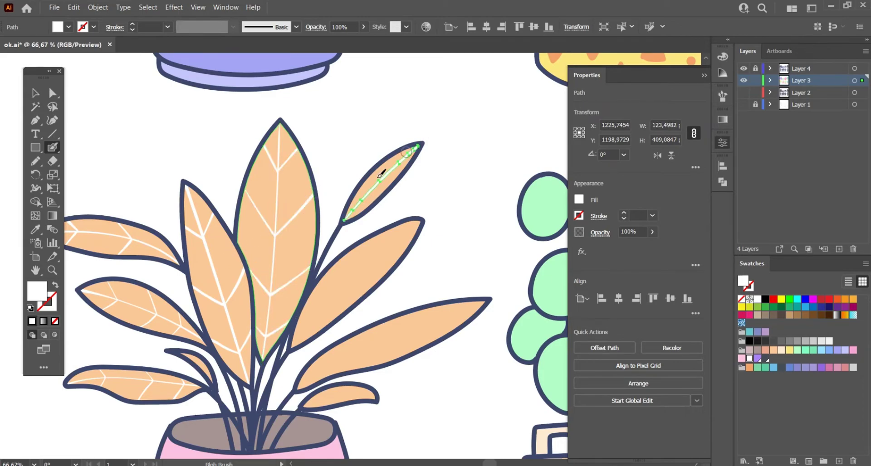
Add white veins with side branches to the upper-right and middle-right leaves.
left_click_drag(343, 220, 422, 144)
mouse_move(391, 169)
left_mouse_down()
mouse_move(401, 172)
mouse_move(381, 198)
left_mouse_up()
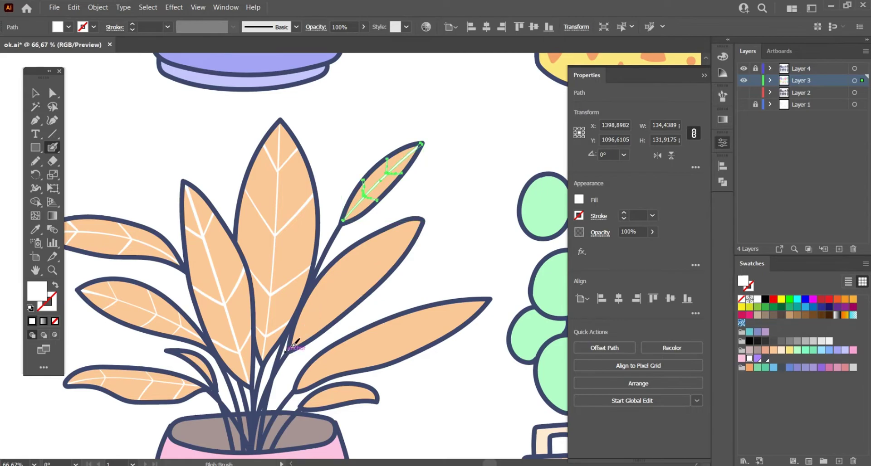
left_click_drag(292, 346, 421, 219)
left_click_drag(391, 243, 409, 248)
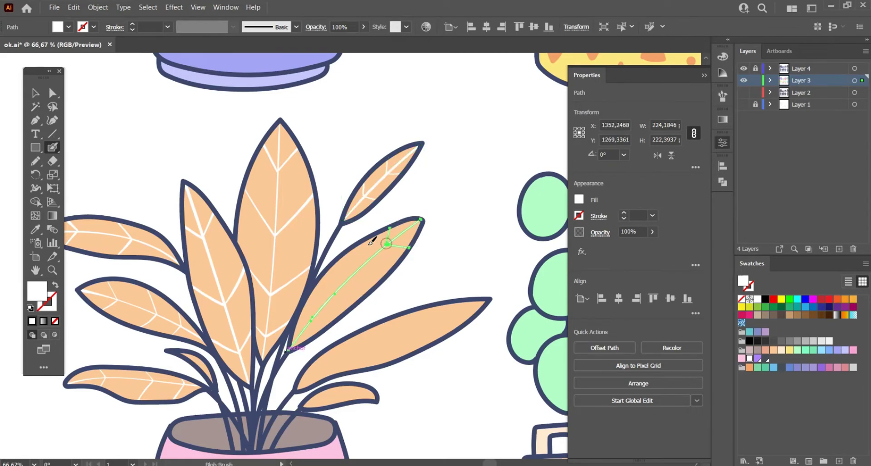
mouse_move(355, 245)
left_mouse_down()
mouse_move(351, 272)
mouse_move(383, 280)
left_mouse_up()
Vein the lower-right leaf and the small lower leaf, then view the whole artboard.
scroll(340, 312, "down", 3)
scroll(340, 312, "right", 2)
left_click_drag(248, 300, 439, 215)
left_click_drag(410, 241, 409, 243)
mouse_move(354, 229)
left_mouse_down()
mouse_move(349, 245)
mouse_move(371, 264)
mouse_move(328, 282)
left_mouse_up()
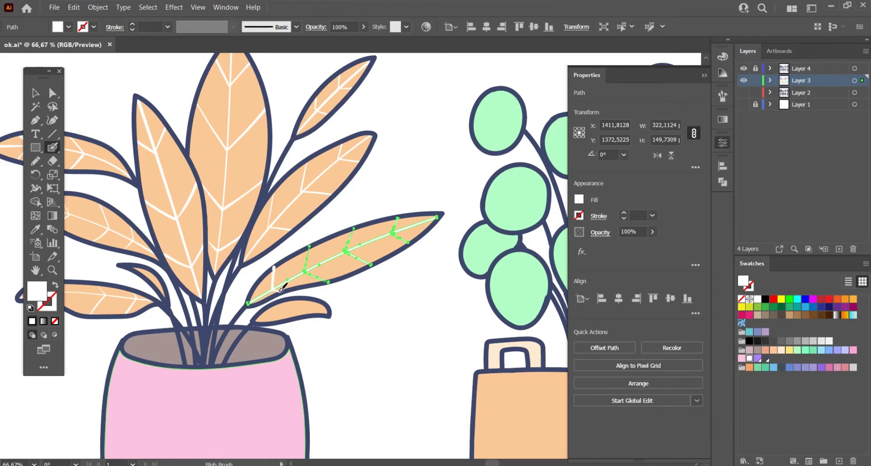
left_click_drag(273, 267, 278, 292)
left_click_drag(333, 310, 254, 321)
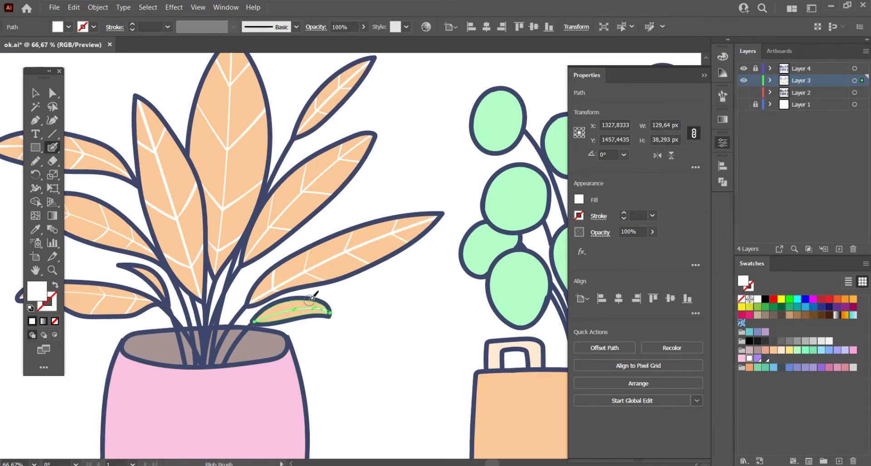
left_click_drag(309, 299, 313, 309)
scroll(249, 268, "down", 5)
key("ctrl+shift+a")
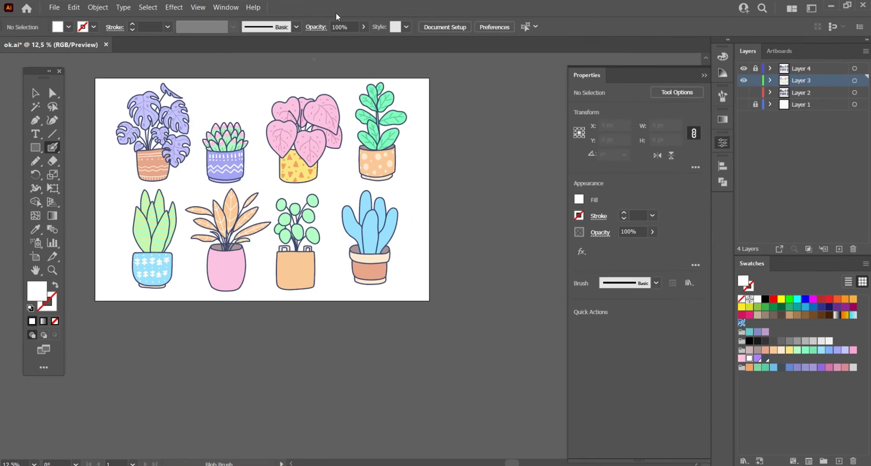
Recolour all Layer 4 outline artwork to a muted teal via the Color Picker.
scroll(123, 82, "up", 3)
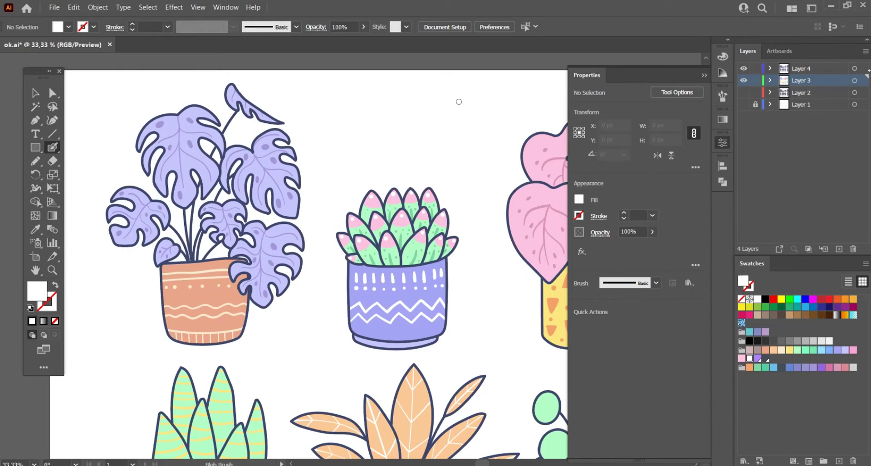
left_click(854, 68)
double_click(37, 291)
left_click(716, 210)
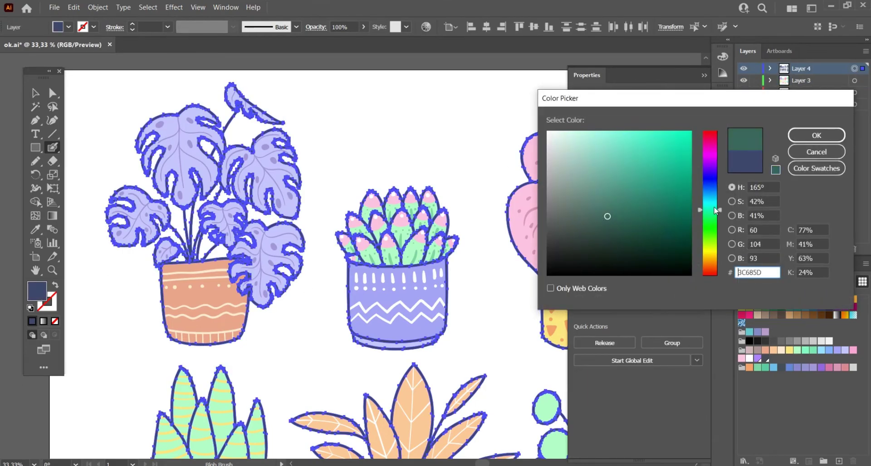
left_click_drag(611, 225, 611, 206)
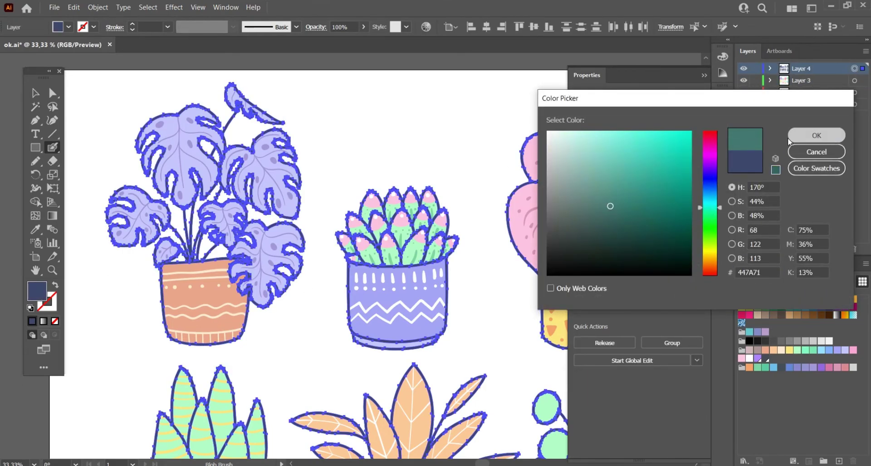
left_click(817, 135)
scroll(349, 175, "down", 3)
key("ctrl+shift+a")
Reselect the Layer 4 outlines and apply the darker teal 447A71.
scroll(472, 245, "down", 1)
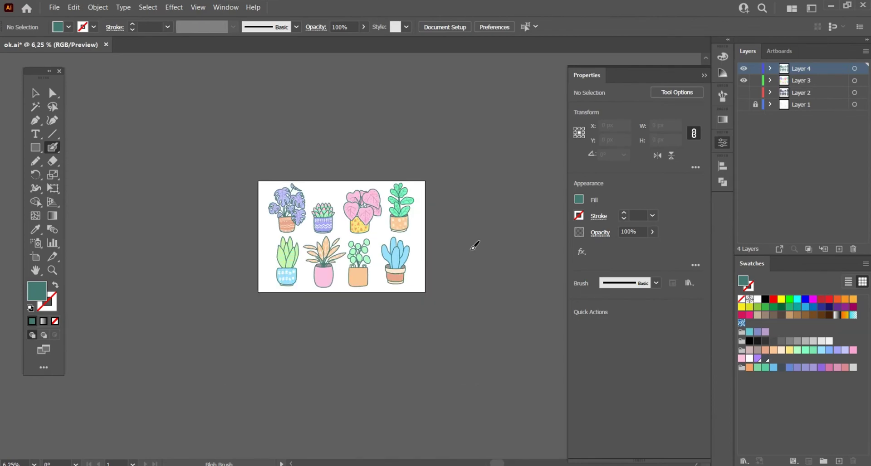
scroll(356, 234, "up", 1)
left_click(855, 68)
double_click(37, 291)
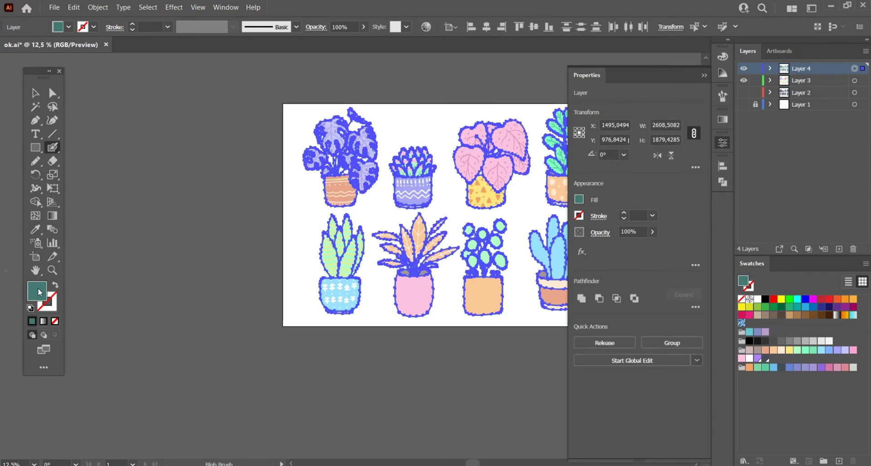
key("Return")
key("ctrl+shift+a")
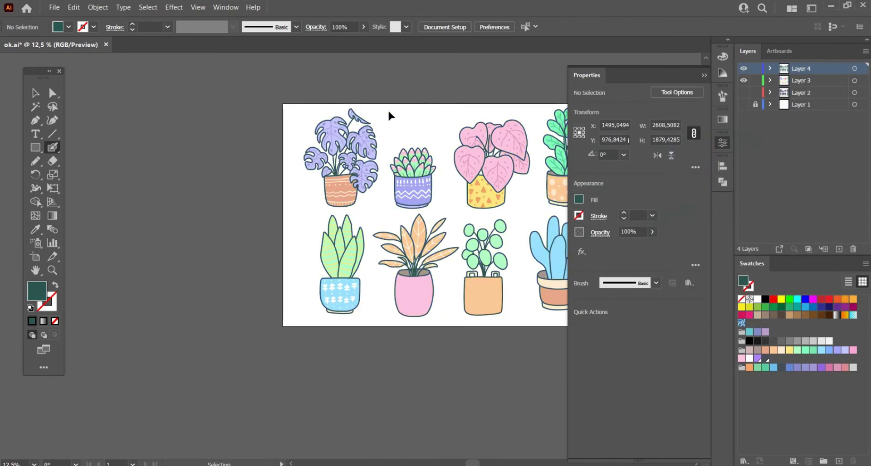
Lock Layer 4 and pan the view back to the pink-pot plant.
scroll(388, 110, "down", 1)
scroll(385, 195, "up", 1)
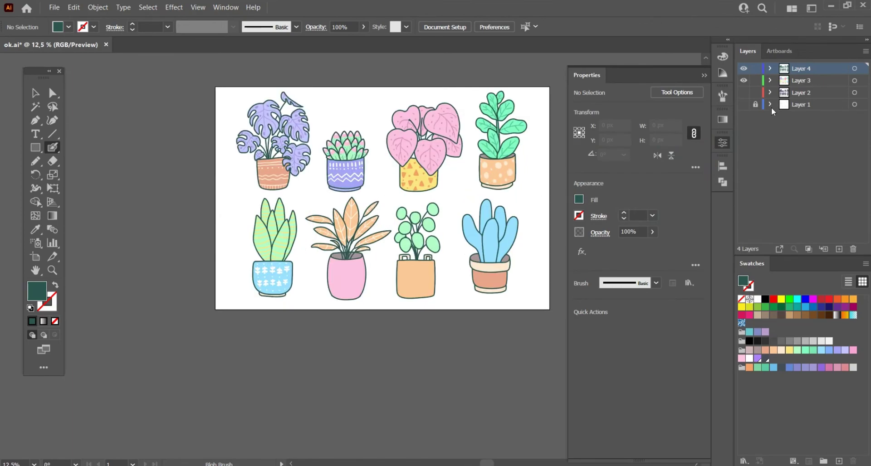
left_click(756, 68)
scroll(442, 224, "up", 3)
scroll(443, 224, "up", 1)
left_click_drag(370, 349, 370, 279)
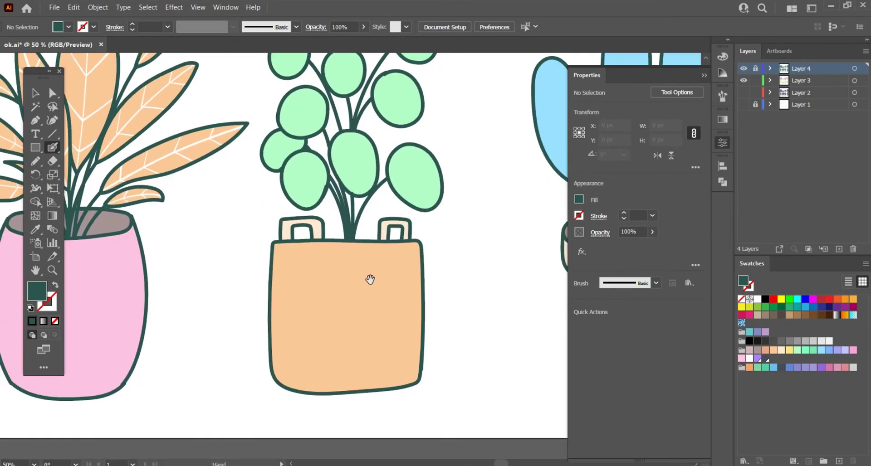
left_click_drag(331, 340, 488, 344)
left_click_drag(342, 359, 473, 360)
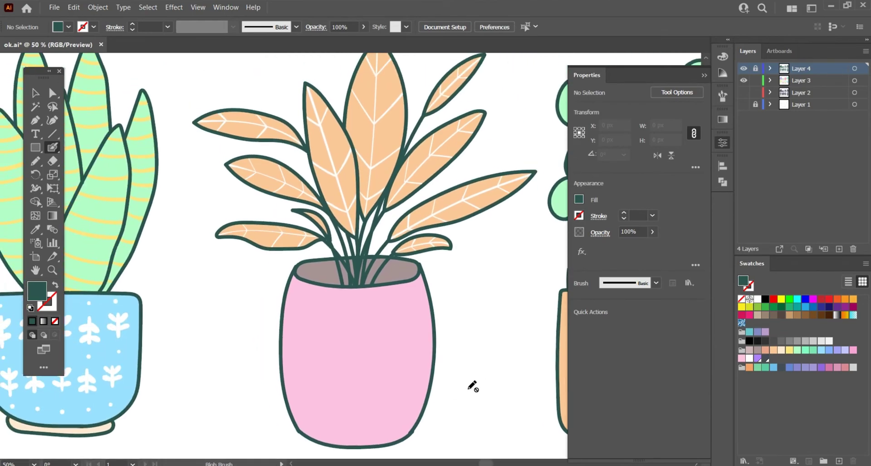
On Layer 3 in pink, paint a row of five dots under the pot's rim.
left_click(838, 368)
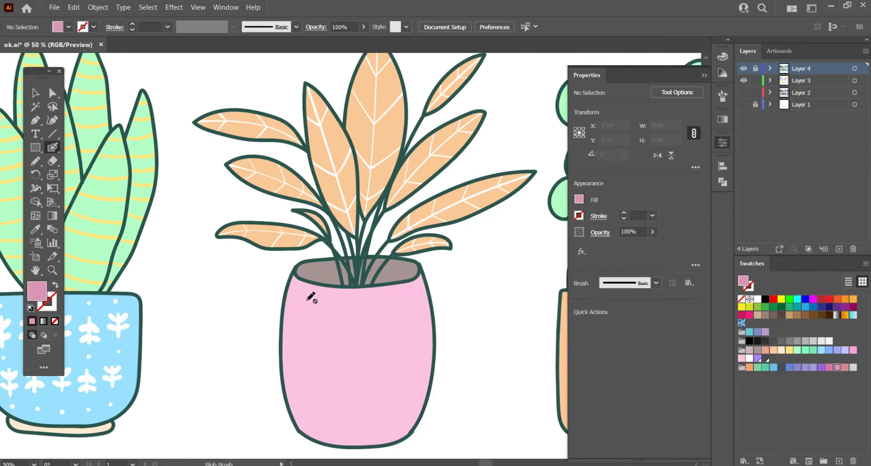
left_click(816, 82)
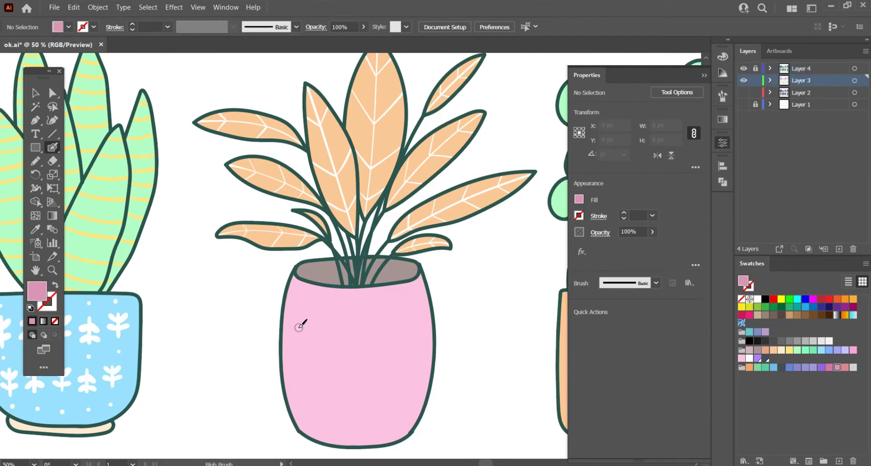
left_click(300, 302)
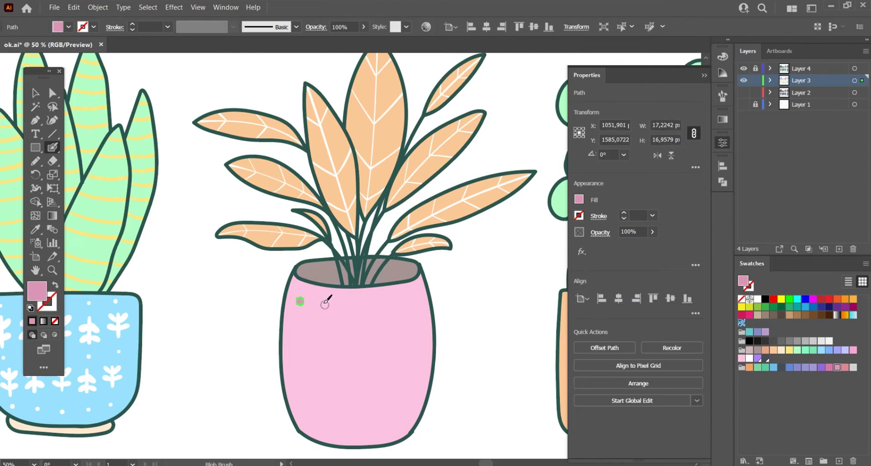
left_click(323, 304)
left_click(353, 304)
left_click(385, 300)
left_click(412, 297)
Paint two pink bands across the lower part of the pot.
scroll(320, 319, "down", 3)
scroll(320, 320, "right", 1)
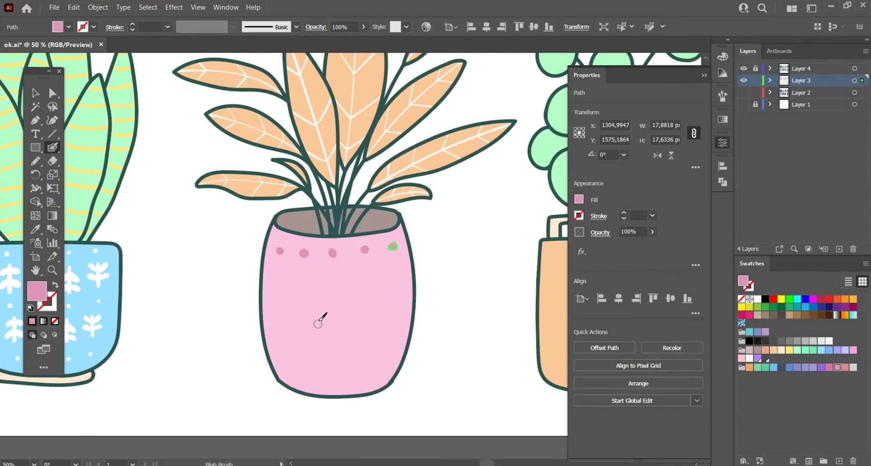
mouse_move(265, 343)
left_mouse_down()
mouse_move(355, 352)
mouse_move(408, 344)
left_mouse_up()
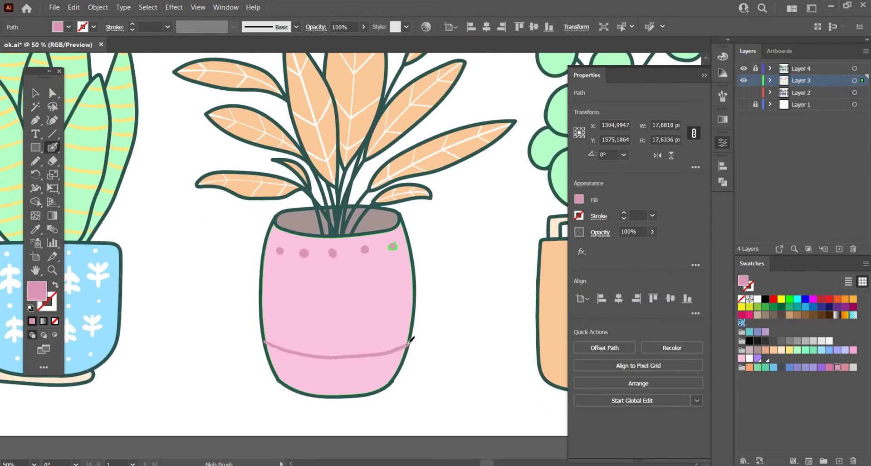
left_click_drag(268, 357, 400, 369)
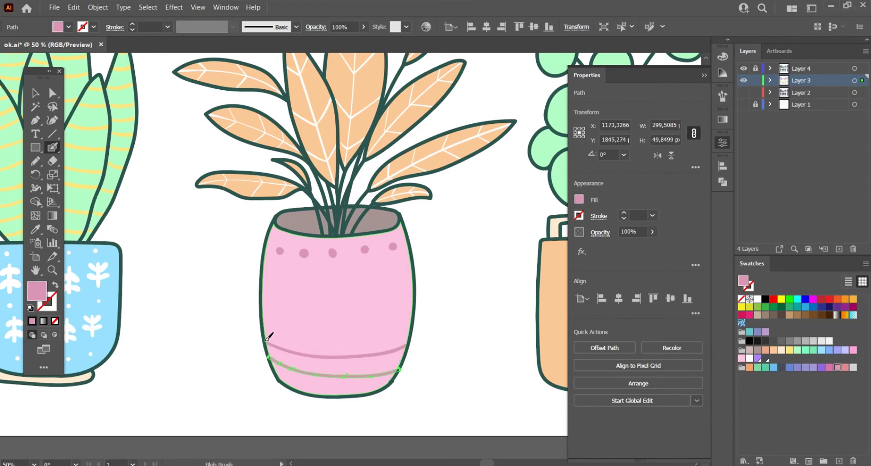
Dot six pink spots along the zigzag, then undo the misplaced ones.
left_click(398, 334)
left_click(355, 342)
left_click(334, 340)
left_click(309, 335)
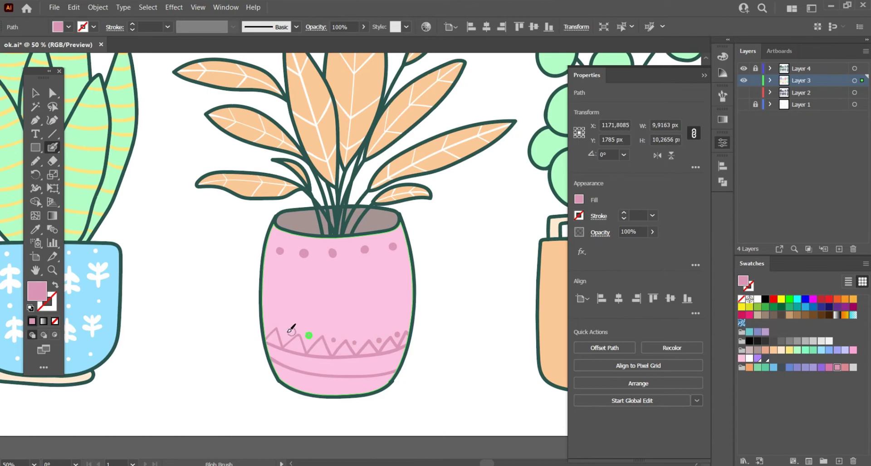
left_click(286, 332)
left_click(267, 327)
key("ctrl+z")
key("ctrl+z")
key("ctrl+z")
Repaint a row of eight small dots above the zigzag.
left_click(405, 321)
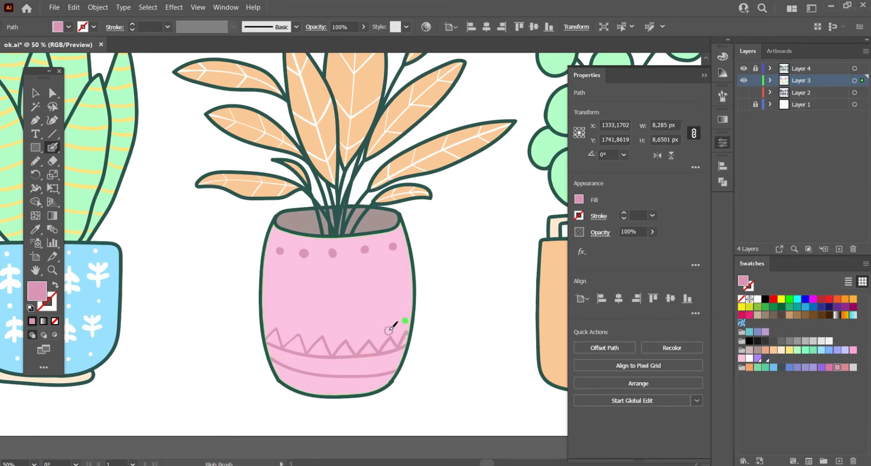
left_click(390, 330)
left_click(366, 334)
left_click(343, 331)
left_click(322, 329)
left_click(299, 326)
left_click(272, 321)
left_click(272, 340)
Add small peak marks inside the zigzag and a curved line across the upper pot.
left_click_drag(322, 348, 394, 350)
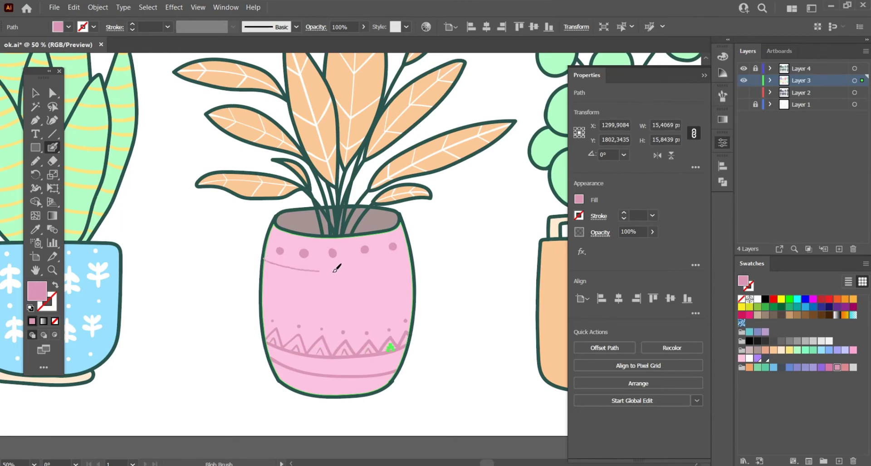
left_click_drag(336, 268, 420, 247)
scroll(337, 346, "right", 5)
scroll(349, 342, "up", 2)
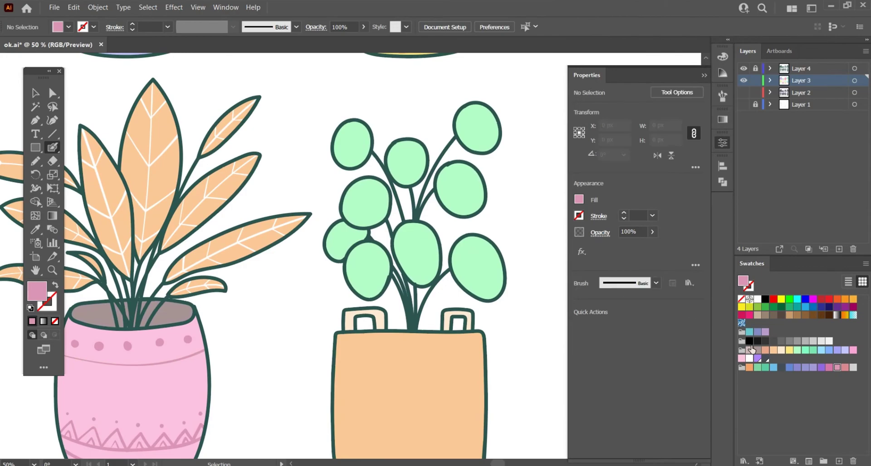
In green, dot five highlights onto the pilea's right leaf, replacing an undone stroke.
left_click(757, 367)
mouse_move(463, 255)
left_mouse_down()
mouse_move(486, 267)
mouse_move(473, 275)
left_mouse_up()
key("ctrl+z")
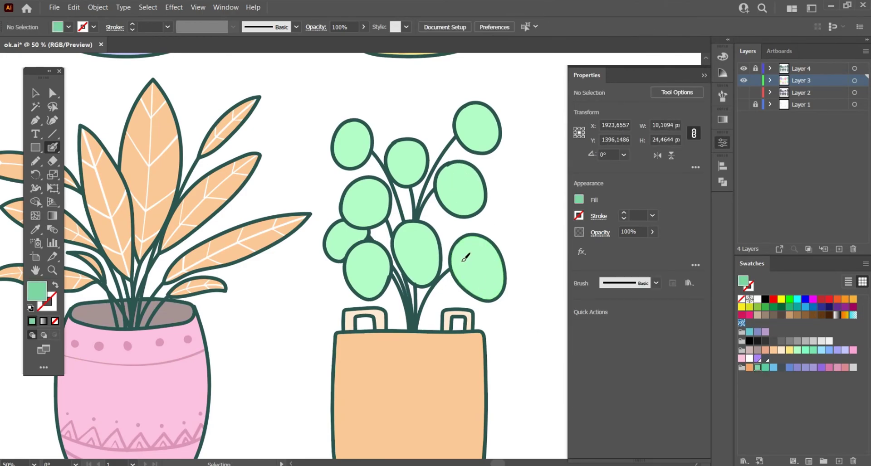
left_click(466, 249)
left_click(460, 261)
left_click(479, 266)
left_click(482, 253)
left_click(481, 285)
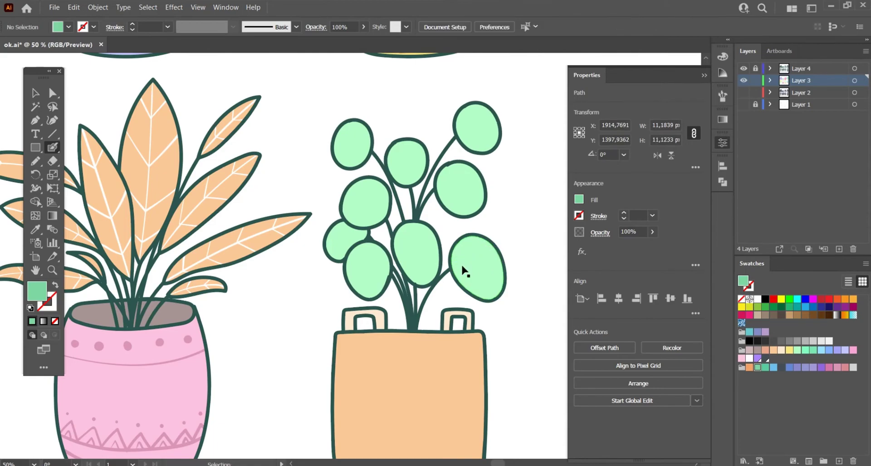
Paint short green dashes on the right and upper-right leaves.
left_click_drag(470, 253, 471, 259)
left_click_drag(482, 246, 460, 265)
left_click_drag(478, 274, 479, 281)
left_click_drag(488, 270, 489, 275)
left_click_drag(449, 181, 463, 178)
left_click_drag(458, 197, 459, 203)
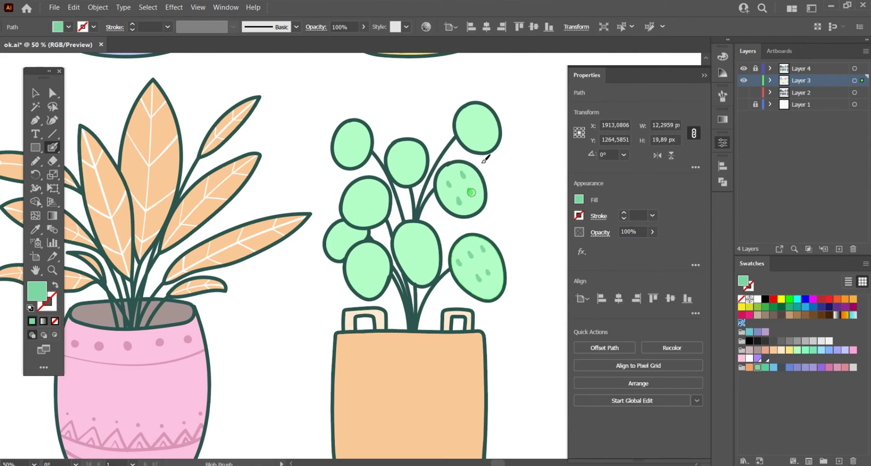
left_click_drag(467, 114, 478, 117)
left_click_drag(479, 127, 481, 133)
Add dash highlights to the middle-top, top-left and left-middle leaves.
left_click_drag(398, 154, 410, 158)
left_click_drag(406, 167, 407, 173)
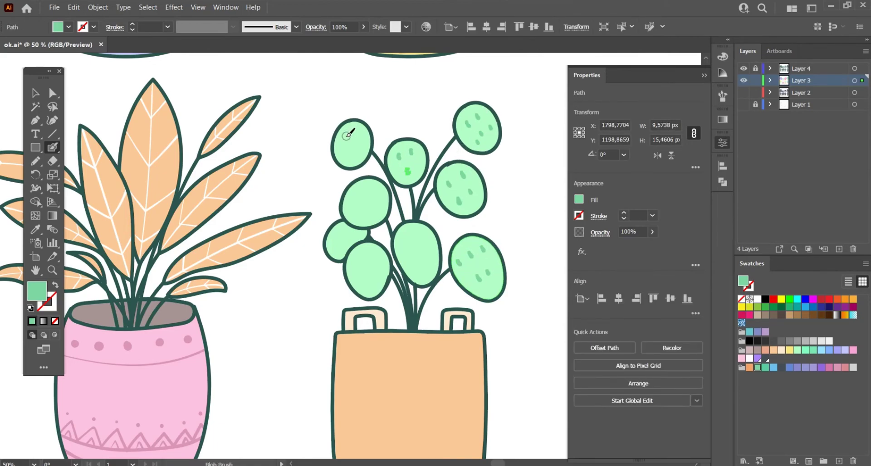
left_click_drag(346, 135, 347, 141)
left_click_drag(355, 136, 355, 140)
left_click_drag(356, 195, 357, 201)
left_click_drag(373, 190, 374, 195)
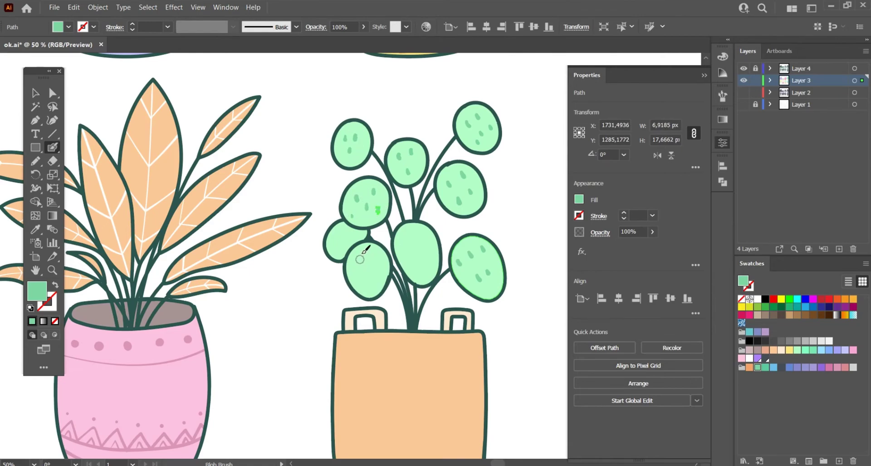
Add dash highlights to the lower-left, centre and remaining left-middle leaves.
left_click_drag(361, 253, 361, 258)
left_click_drag(373, 251, 369, 277)
left_click_drag(401, 236, 418, 238)
left_click_drag(412, 255, 413, 261)
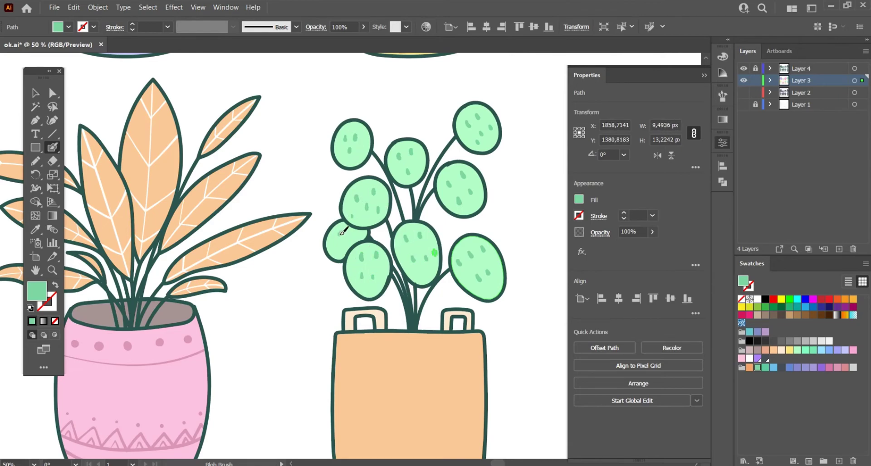
left_click_drag(350, 232, 351, 236)
left_click_drag(345, 238, 346, 243)
left_click_drag(338, 247, 338, 251)
scroll(495, 250, "down", 5)
Draw five vertical white stripes down the tan bag.
key("ctrl+shift+a")
left_click(750, 358)
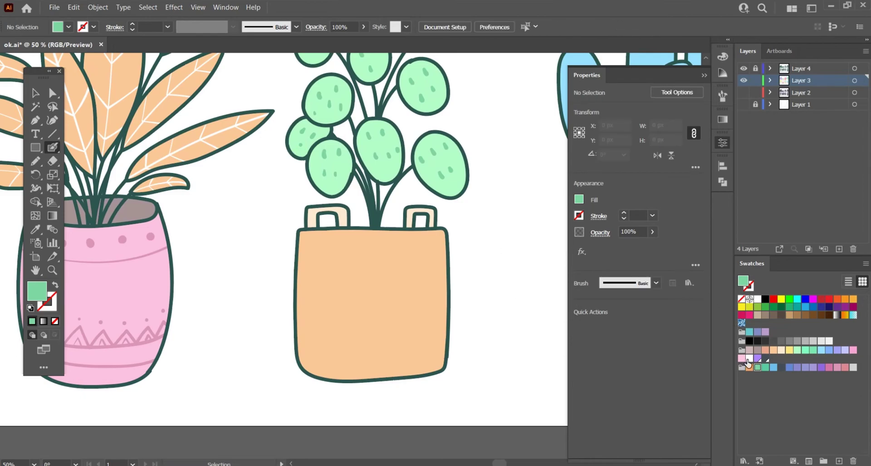
left_click_drag(318, 352, 314, 377)
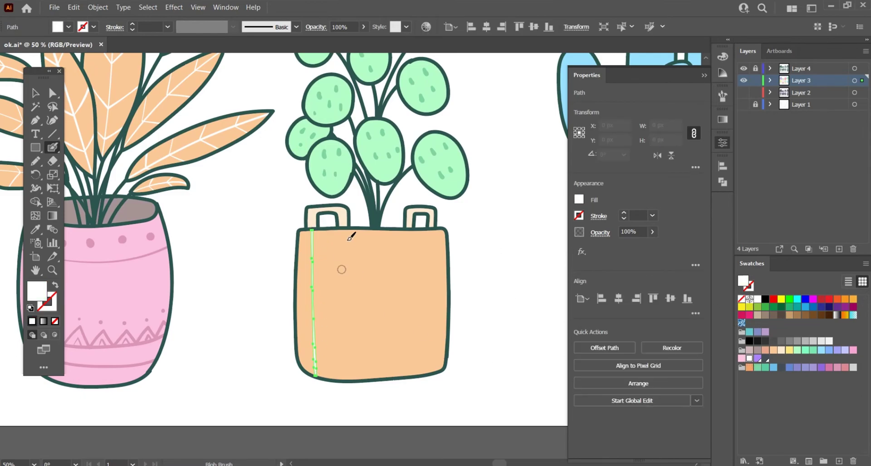
left_click_drag(339, 228, 343, 381)
left_click_drag(368, 229, 366, 380)
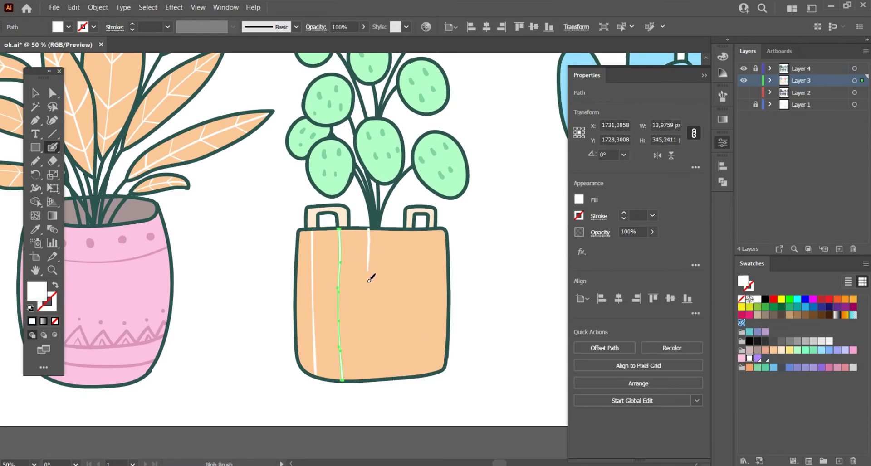
left_click_drag(398, 229, 397, 380)
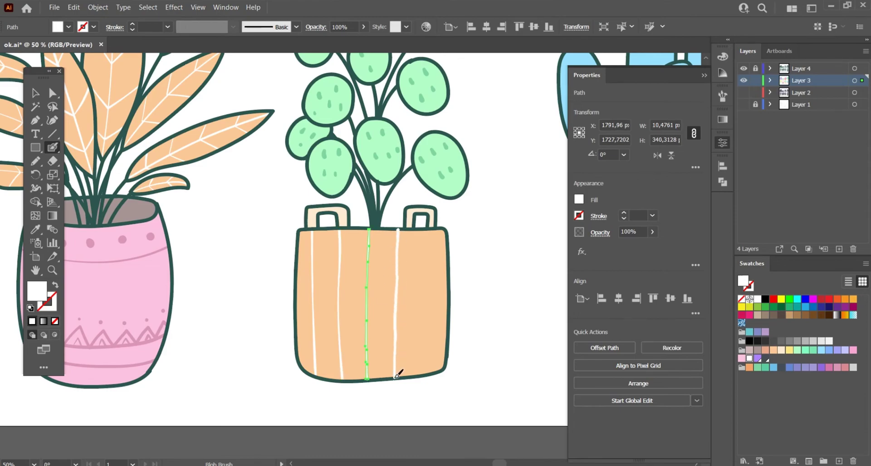
left_click_drag(427, 229, 425, 374)
Cross the stripes with five horizontal white lines to complete the grid.
left_click_drag(297, 245, 449, 244)
left_click_drag(295, 269, 448, 269)
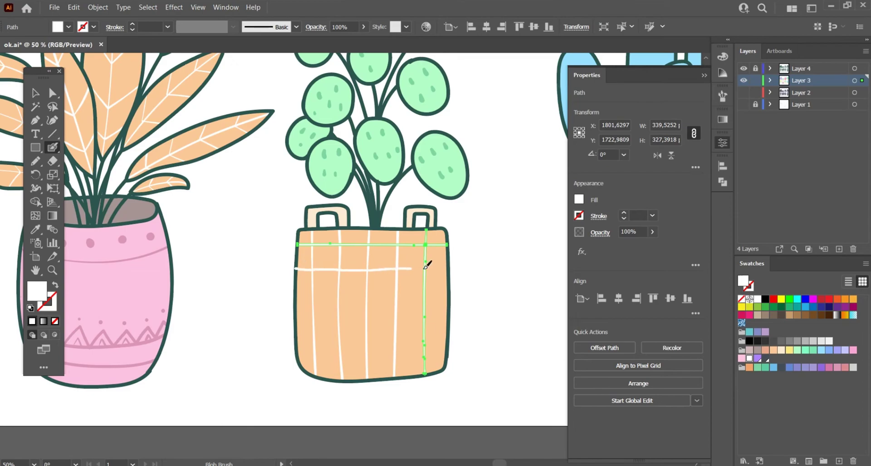
left_click_drag(296, 297, 448, 295)
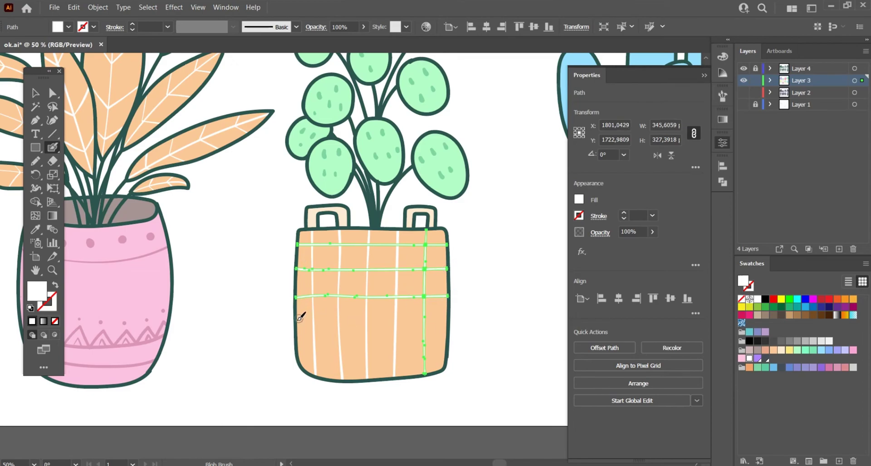
left_click_drag(296, 323, 447, 323)
left_click_drag(296, 353, 449, 353)
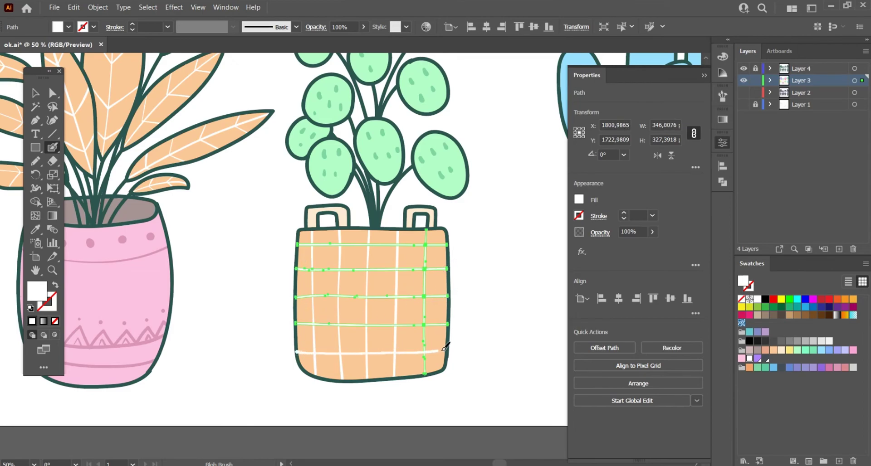
left_click_drag(553, 324, 343, 372)
In light blue, draw texture lines along the left, middle and tall back cactus arms.
key("ctrl+shift+a")
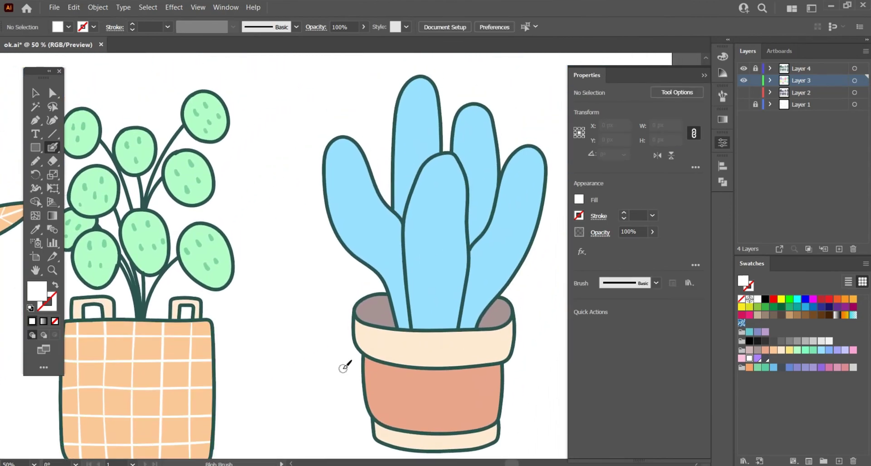
left_click(773, 367)
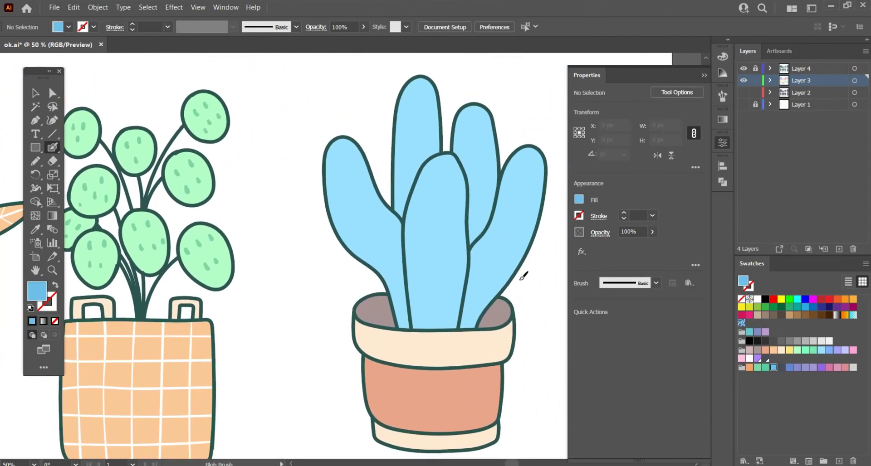
left_click_drag(327, 159, 404, 327)
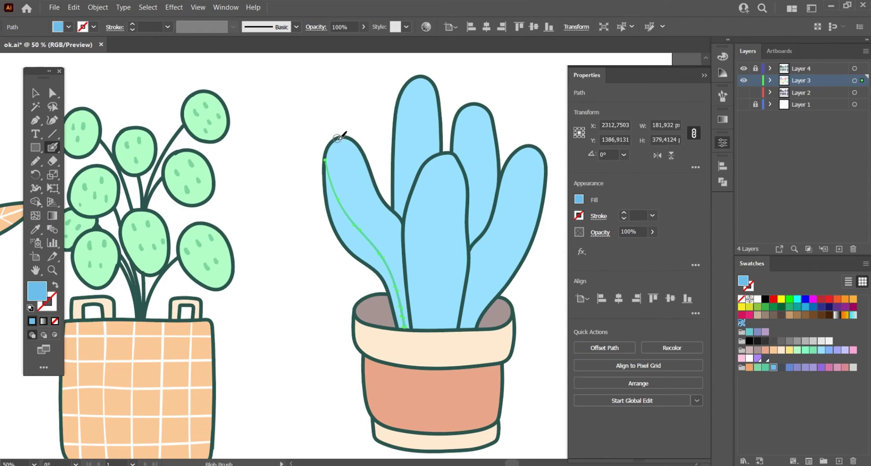
mouse_move(338, 139)
left_mouse_down()
mouse_move(403, 254)
mouse_move(406, 293)
left_mouse_up()
left_click_drag(433, 157, 431, 329)
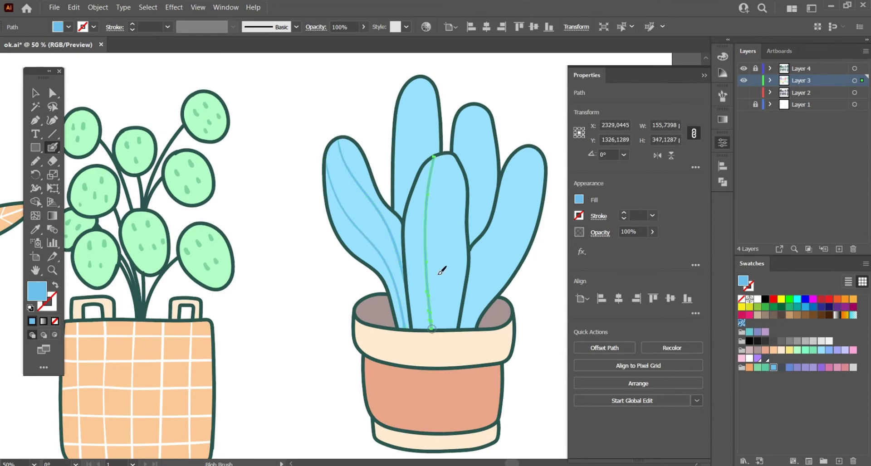
left_click_drag(449, 154, 452, 329)
left_click_drag(408, 85, 403, 213)
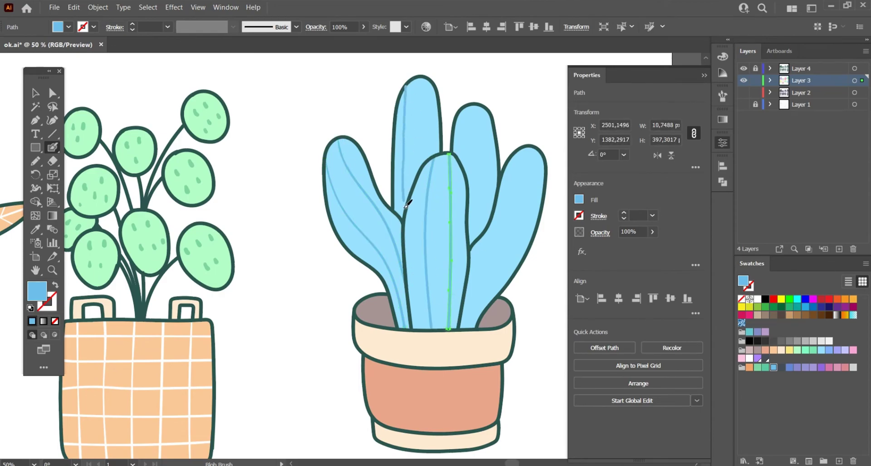
Draw texture lines down the right and far-right cactus arms.
left_click_drag(425, 86, 426, 152)
mouse_move(481, 107)
left_mouse_down()
mouse_move(485, 172)
mouse_move(471, 245)
mouse_move(466, 164)
left_mouse_up()
left_click_drag(537, 151, 464, 328)
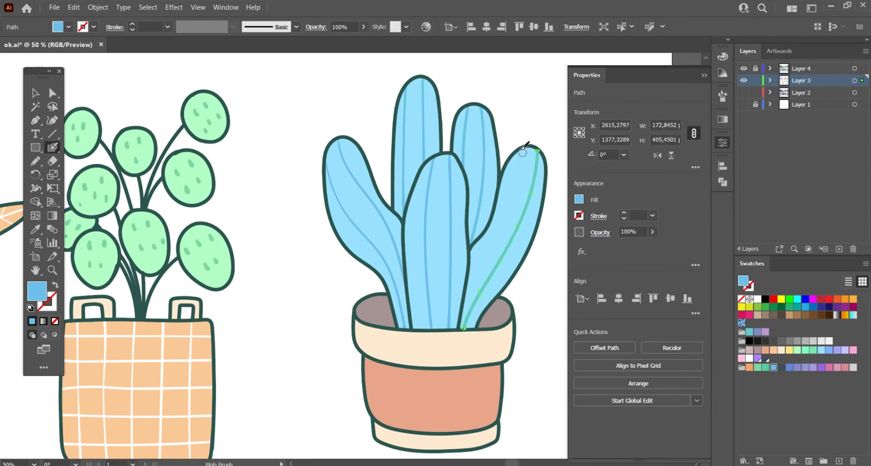
left_click_drag(522, 146, 467, 278)
scroll(469, 290, "up", 3)
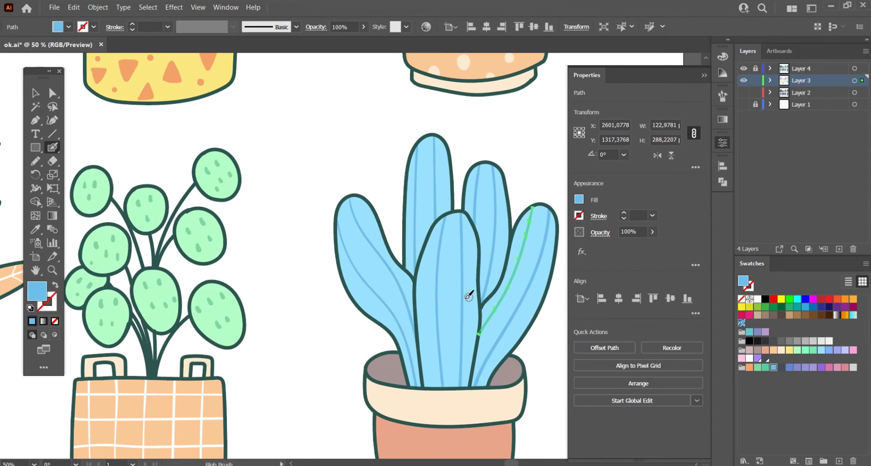
Scatter small blue dots over the left, middle and tall arms.
left_click(368, 263)
left_click(401, 274)
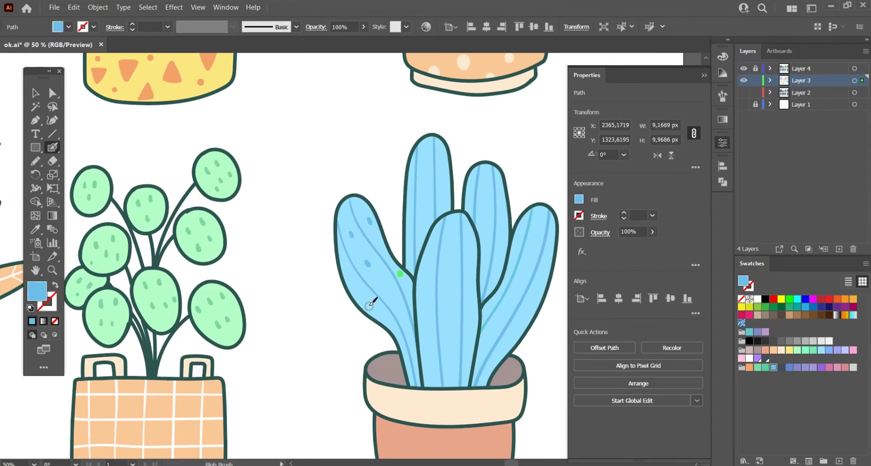
left_click(371, 306)
left_click(392, 291)
left_click(425, 281)
left_click(450, 269)
left_click(442, 168)
left_click(423, 190)
Add blue dots over the front and right arms, then deselect.
left_click(409, 245)
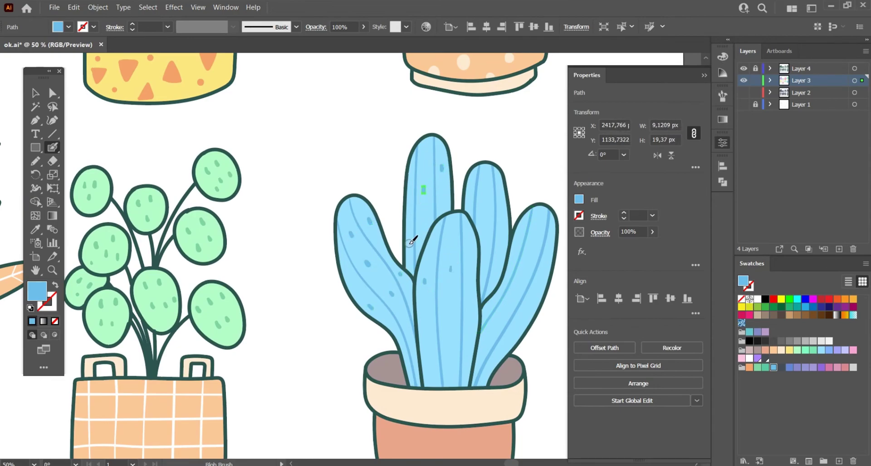
left_click(446, 325)
left_click(434, 345)
left_click(475, 324)
left_click(492, 234)
left_click(535, 236)
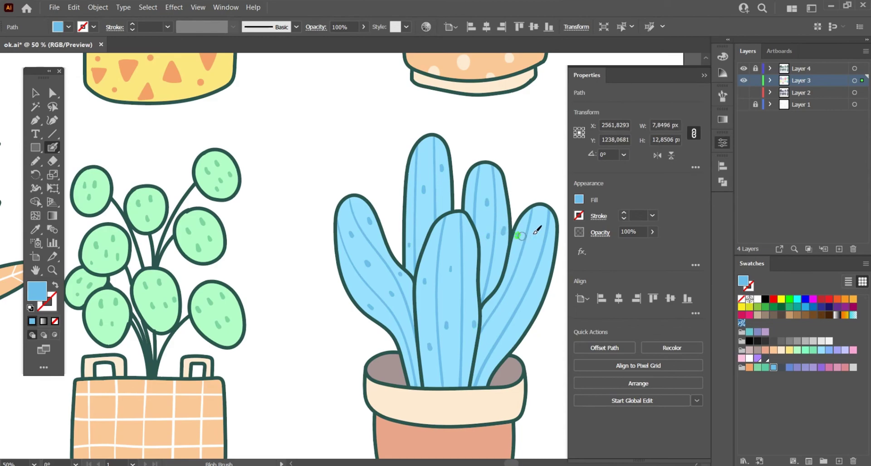
left_click(548, 265)
left_click(524, 280)
left_click(515, 323)
left_click(449, 369)
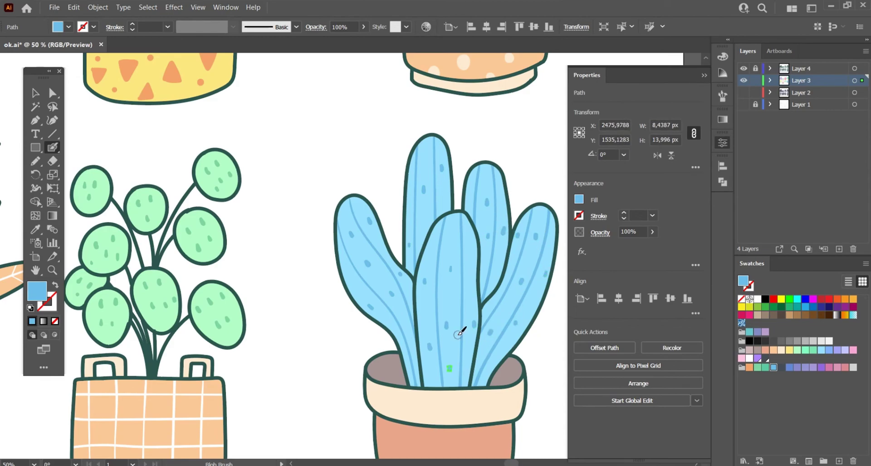
key("ctrl+shift+a")
In dark grey, add spikes to the tall arm and down the left arm.
left_click(765, 358)
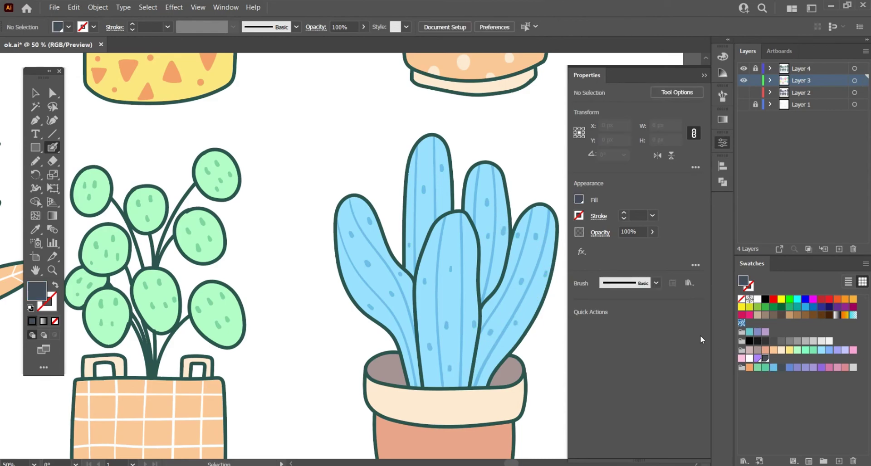
left_click(402, 175)
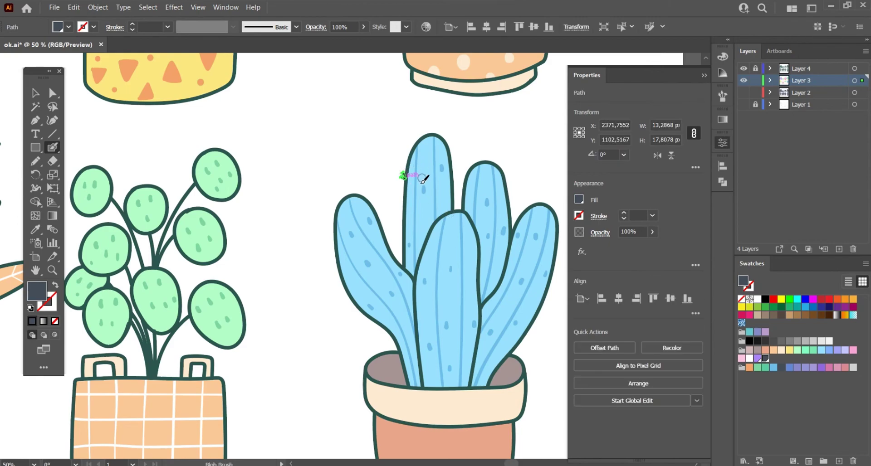
left_click(434, 189)
left_click(400, 227)
left_click_drag(380, 210, 379, 220)
left_click(366, 237)
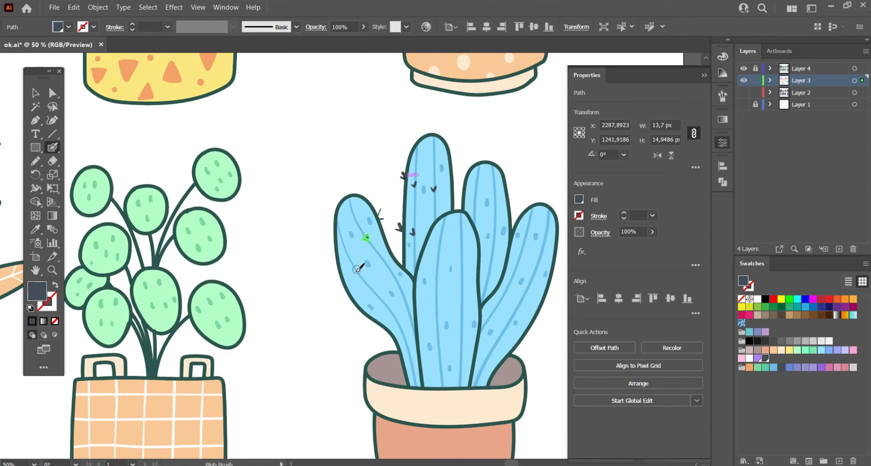
left_click(333, 255)
left_click(364, 308)
left_click(377, 327)
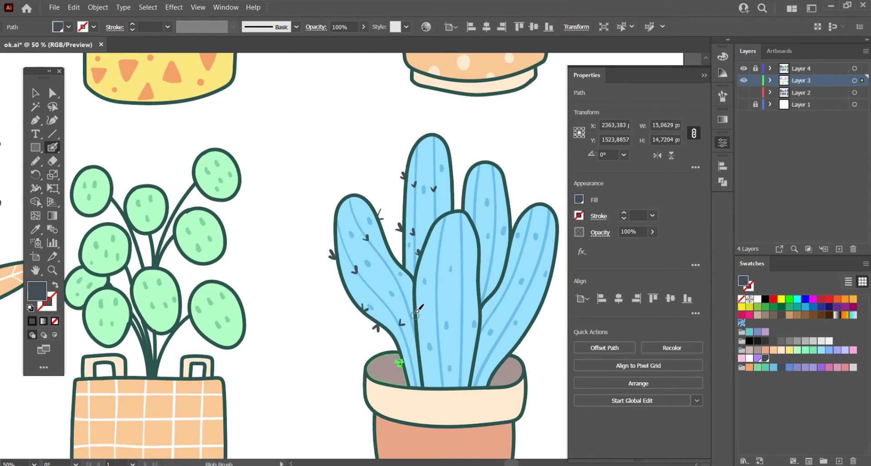
Add dark spikes across the middle, right and front arms down to their bases.
left_click(413, 309)
left_click(434, 303)
left_click(435, 253)
left_click(464, 246)
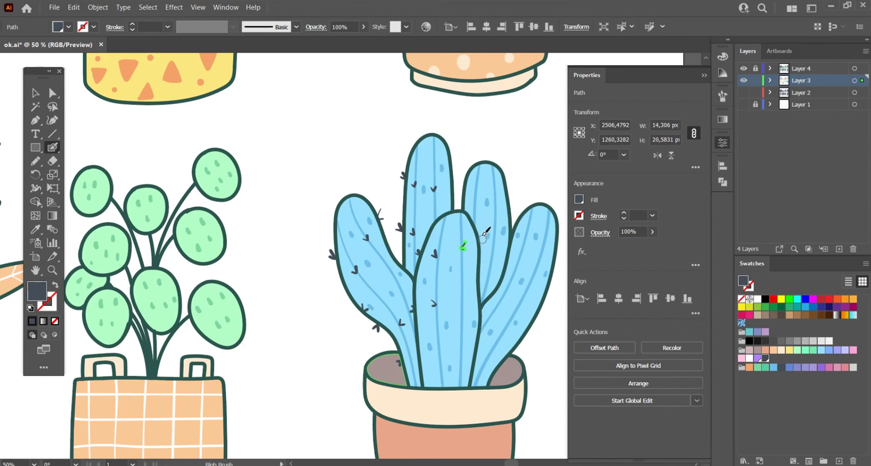
left_click(480, 233)
left_click(480, 283)
left_click(460, 299)
left_click(459, 347)
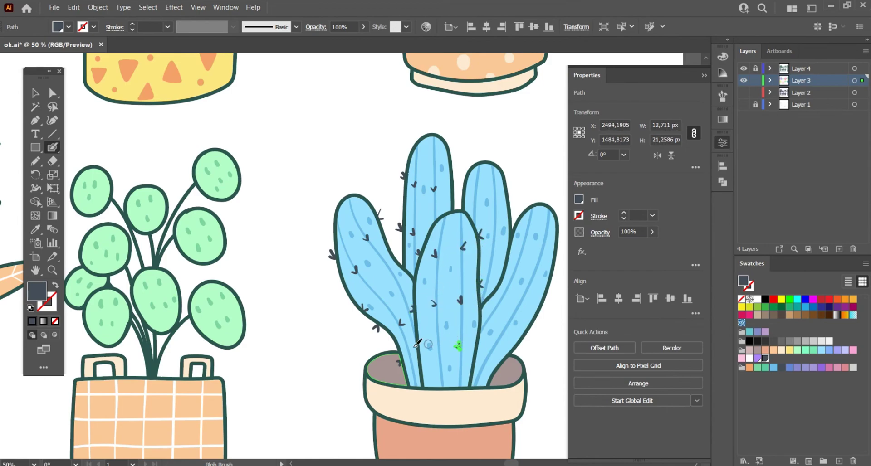
left_click(412, 348)
left_click(479, 348)
Add spikes along the right arms' edges and tops.
left_click(499, 270)
left_click(520, 212)
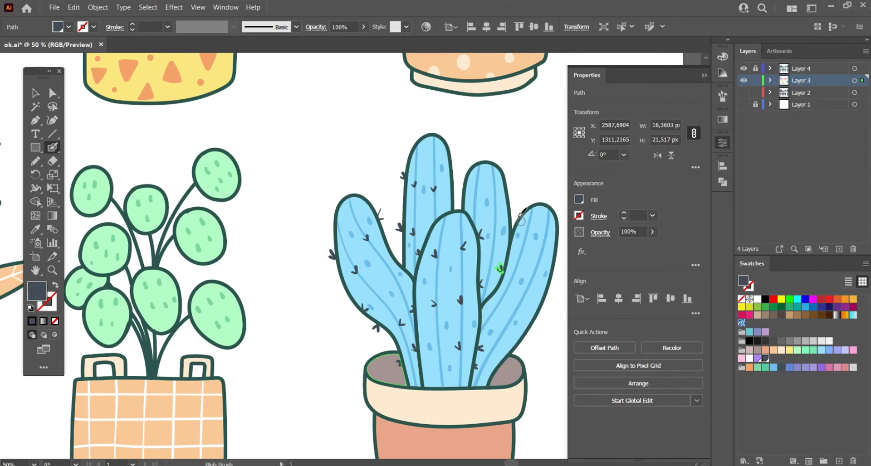
left_click(508, 182)
left_click(453, 153)
left_click(498, 217)
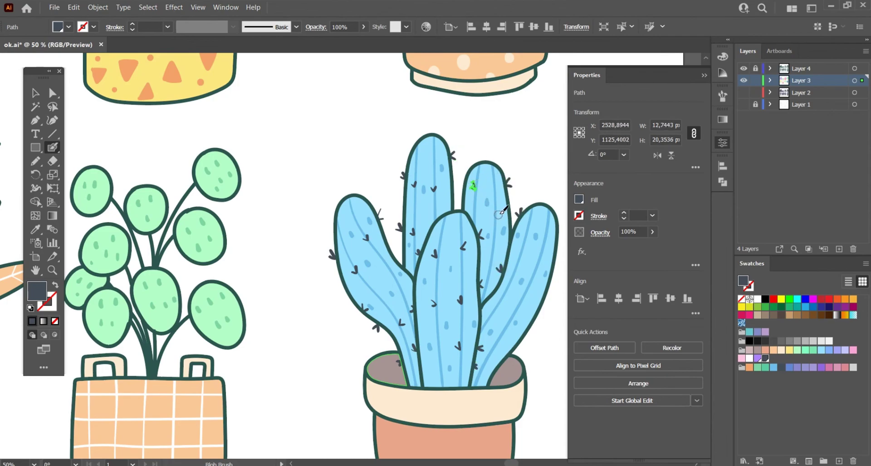
left_click(555, 209)
left_click_drag(552, 235, 507, 218)
Redraw the top-right tip spike and fill remaining gaps down to the arm bases.
left_click(513, 194)
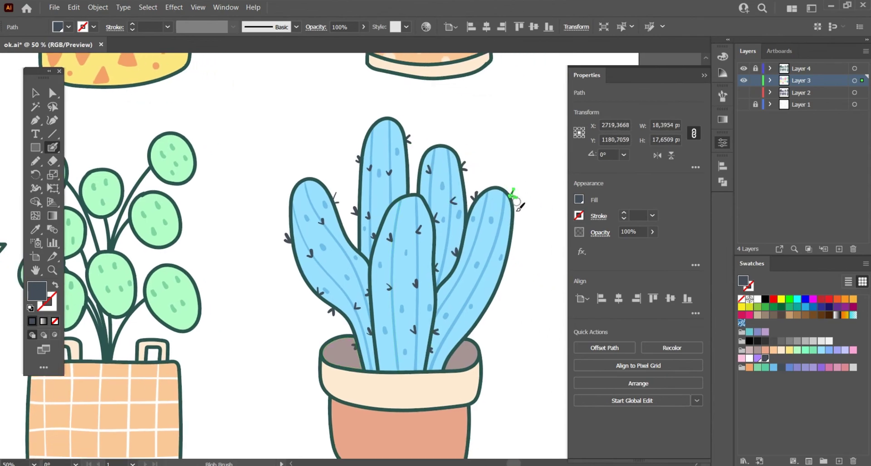
left_click(512, 253)
left_click(472, 284)
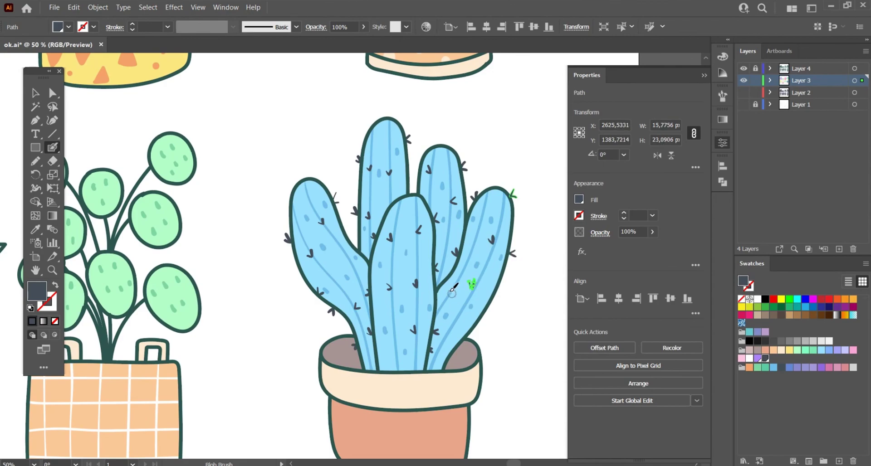
left_click(449, 289)
left_click(484, 320)
left_click(454, 347)
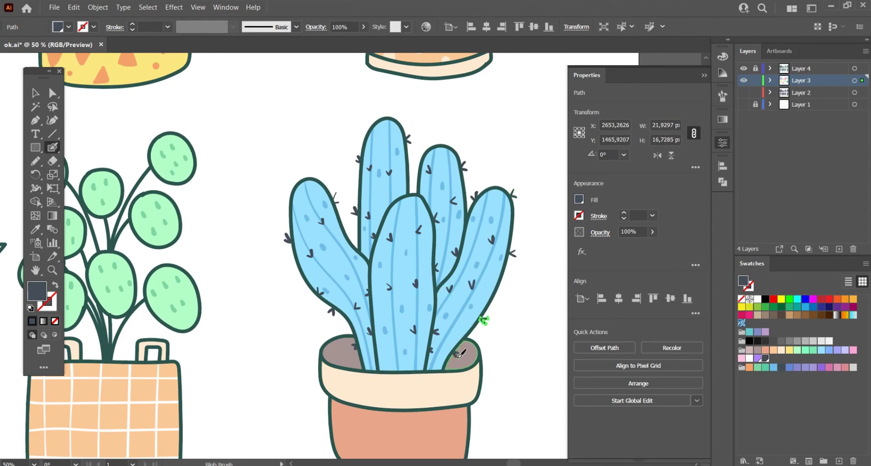
left_click(393, 351)
left_click_drag(493, 311, 480, 204)
Try two mint green stripes across the pot rim, then delete them.
key("ctrl+shift+a")
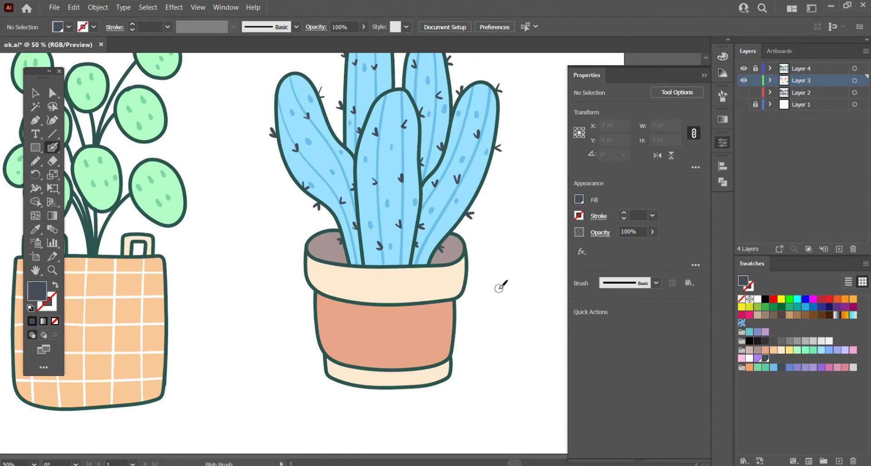
left_click(835, 352)
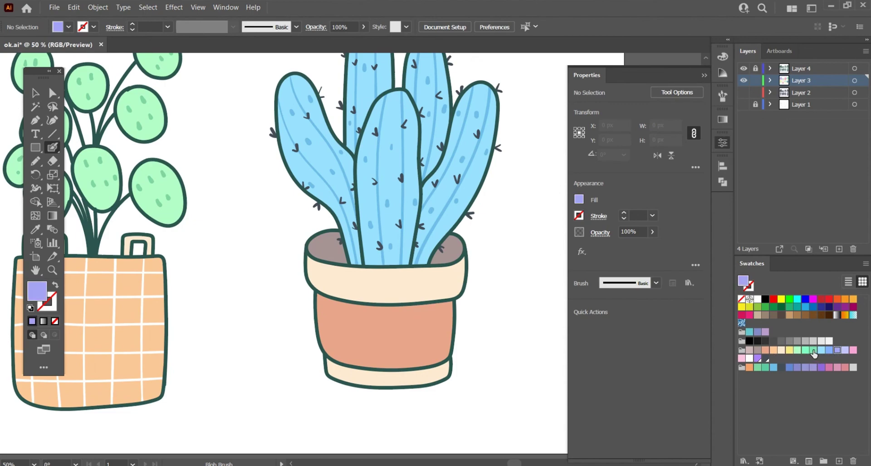
left_click(813, 351)
left_click_drag(317, 268, 466, 269)
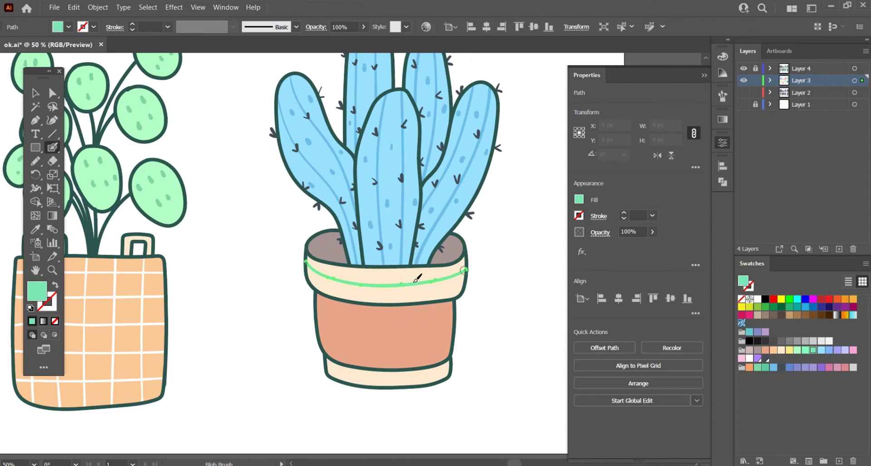
mouse_move(307, 273)
left_mouse_down()
mouse_move(431, 291)
mouse_move(466, 280)
left_mouse_up()
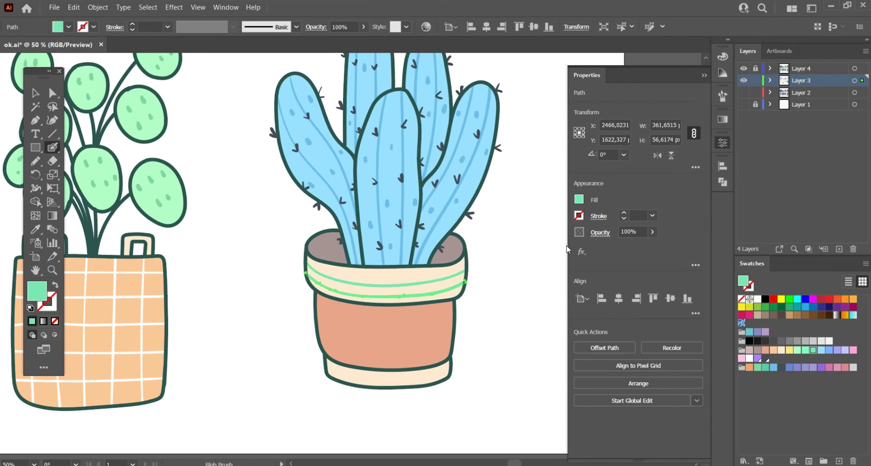
key("Delete")
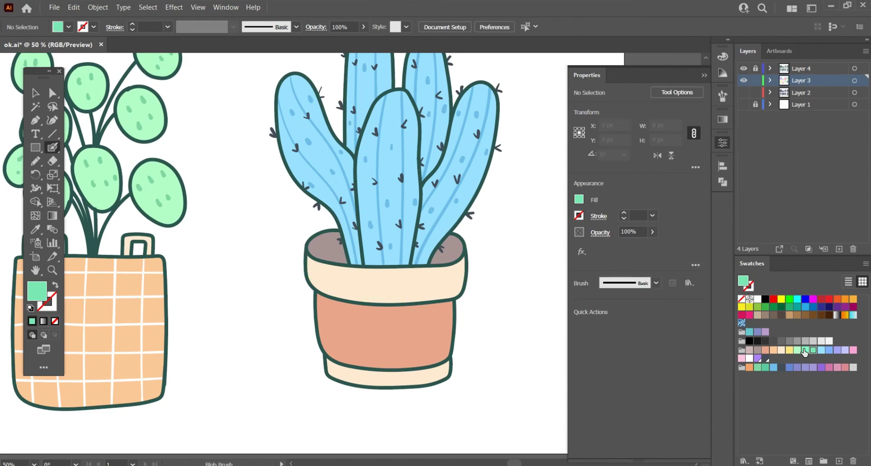
Draw a greyish-mauve line across the pot rim with six mauve dots along it.
left_click(756, 352)
left_click_drag(305, 266, 466, 273)
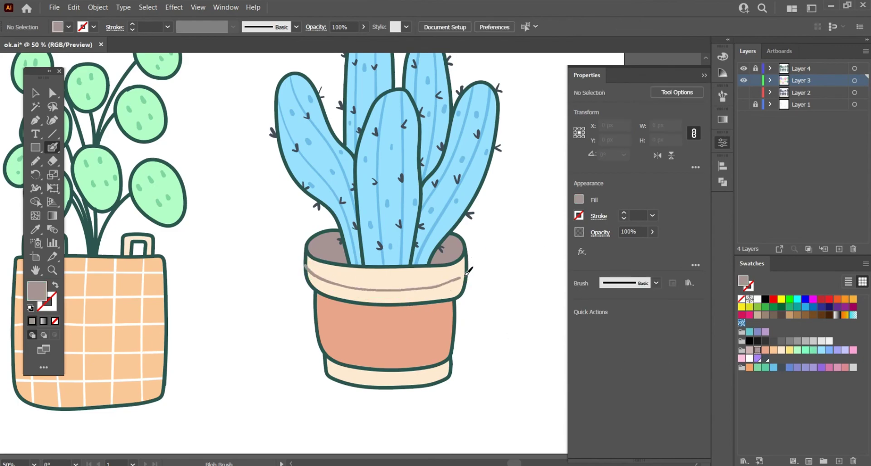
left_click(336, 277)
left_click(365, 282)
left_click(399, 282)
left_click(432, 279)
left_click(452, 275)
left_click(460, 269)
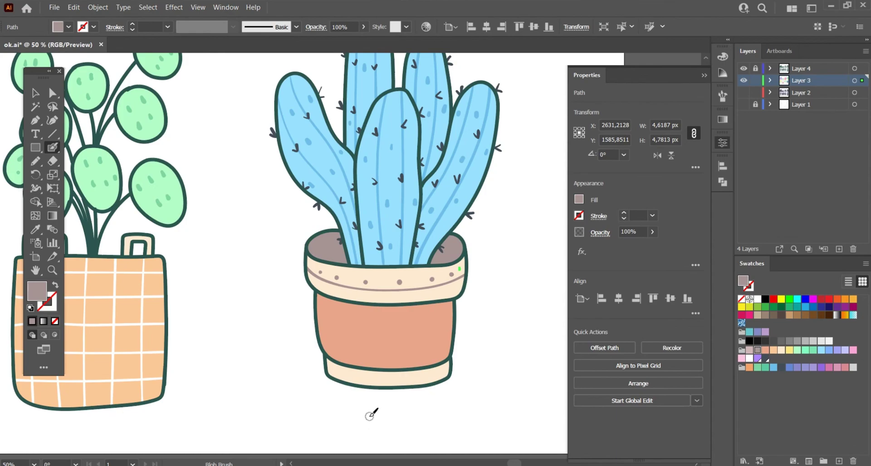
Paint three light cream stripes across the pot body and zoom out to the artboard.
left_click(781, 351)
left_click_drag(316, 309, 454, 310)
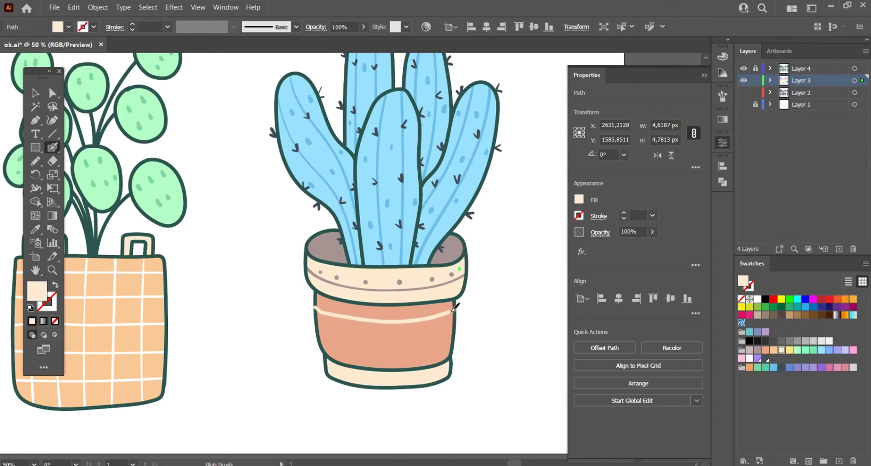
left_click_drag(316, 321, 453, 323)
left_click_drag(317, 334, 453, 333)
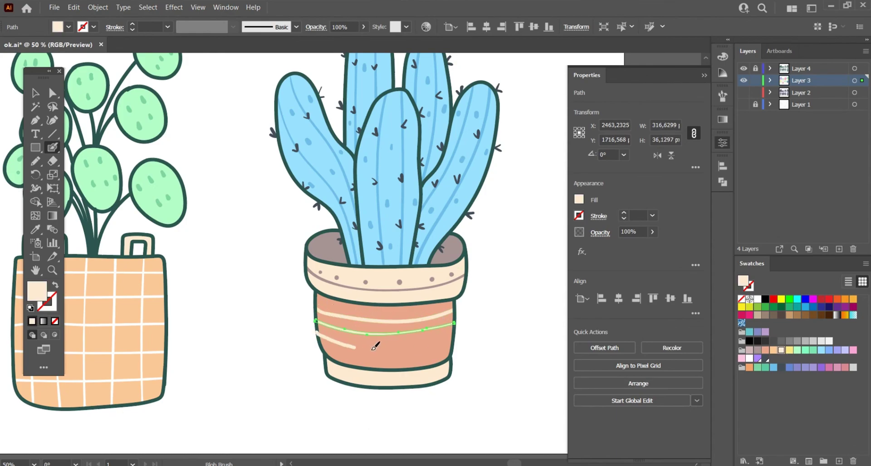
key("z")
left_click_drag(480, 359, 423, 358)
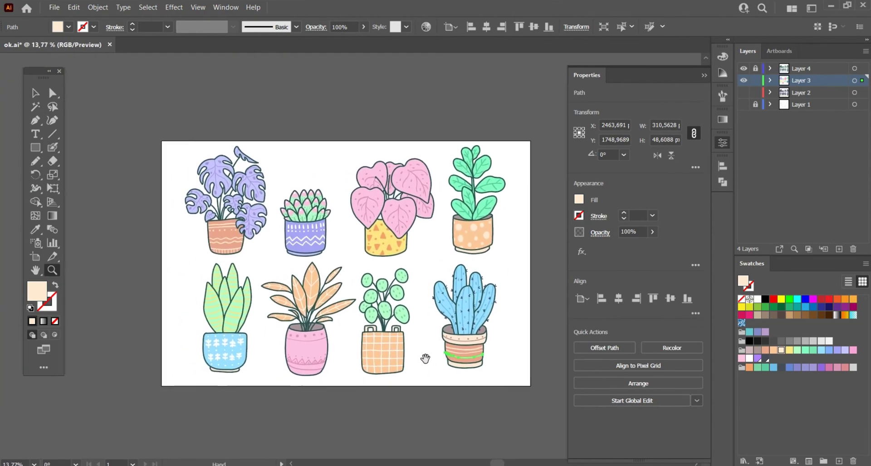
left_click(704, 76)
mouse_move(502, 305)
left_mouse_down()
mouse_move(560, 332)
mouse_move(586, 333)
left_mouse_up()
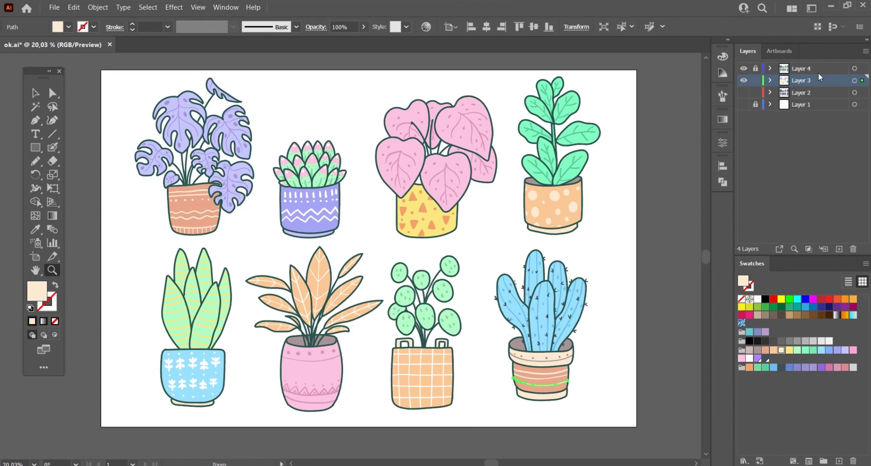